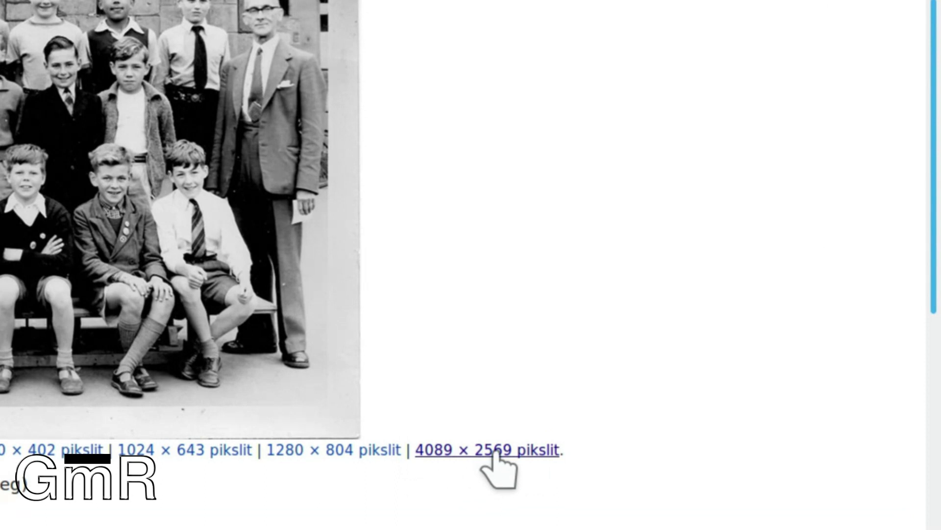
right_click(496, 453)
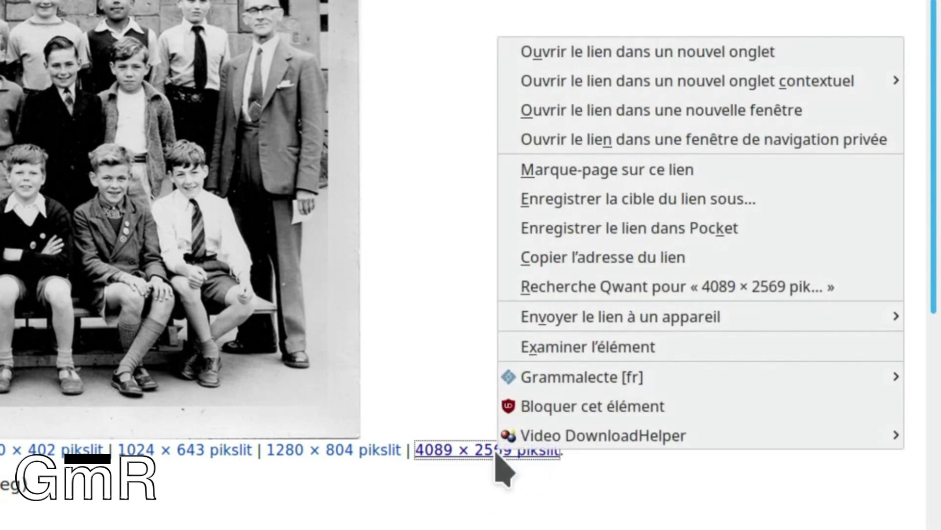
left_click(696, 209)
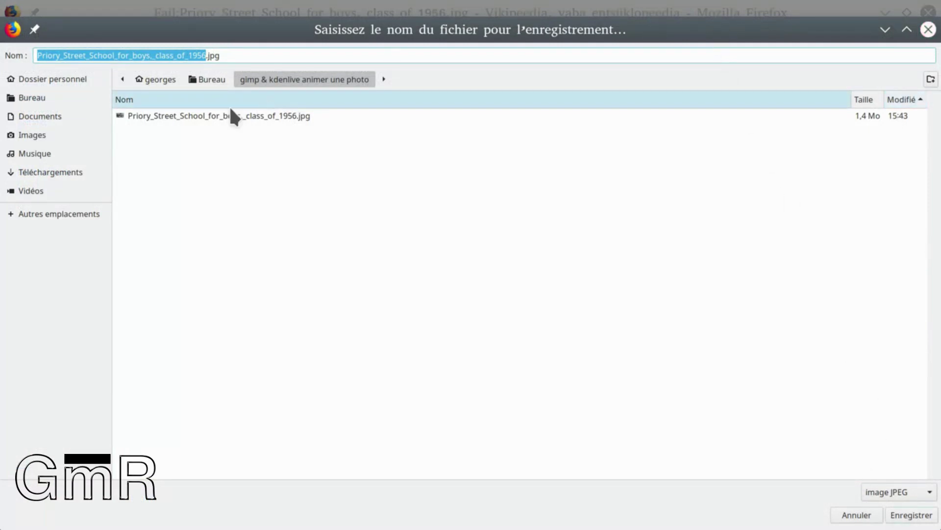
left_click(928, 29)
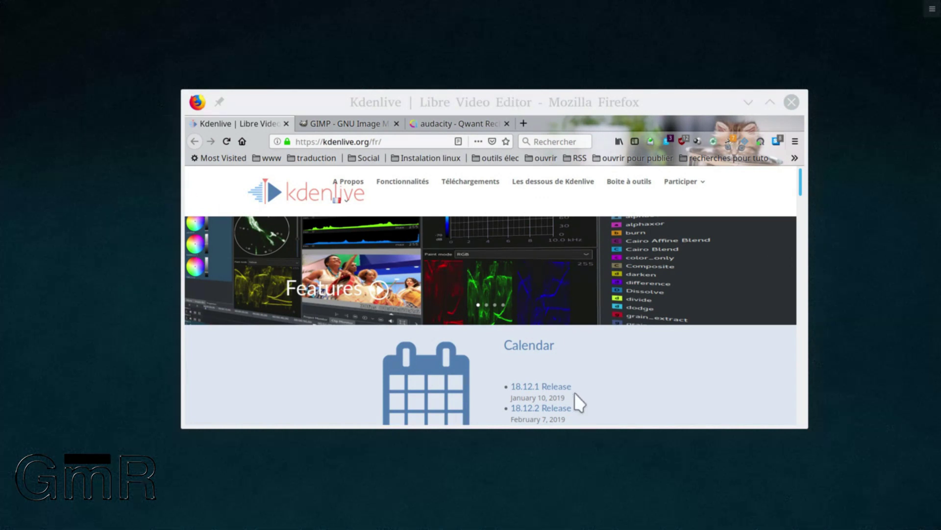
Step: Maximize the browser window and look through the open Kdenlive, GIMP and Audacity search pages
double_click(399, 96)
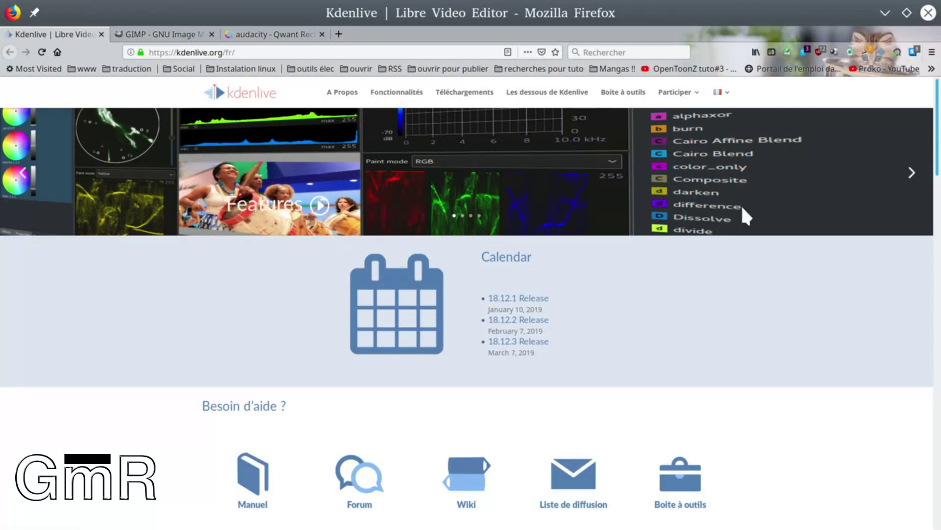
left_click(161, 36)
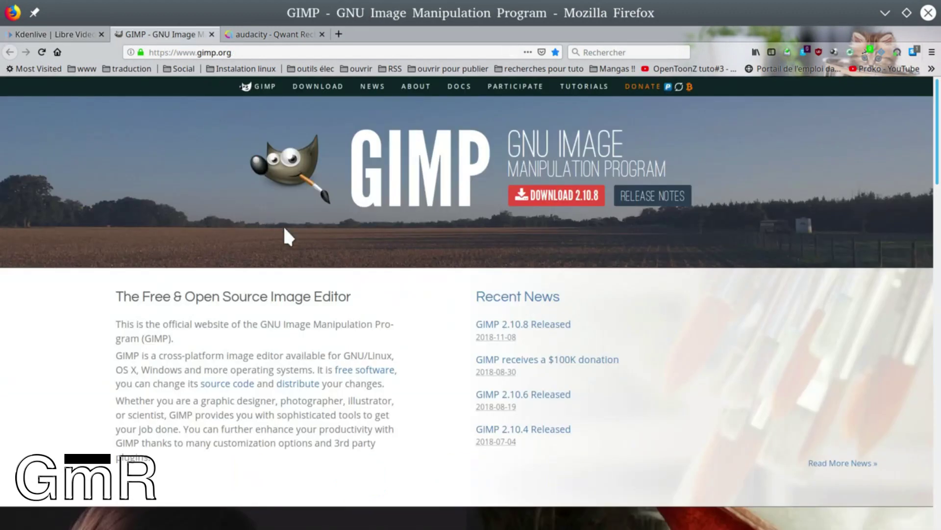
left_click(64, 30)
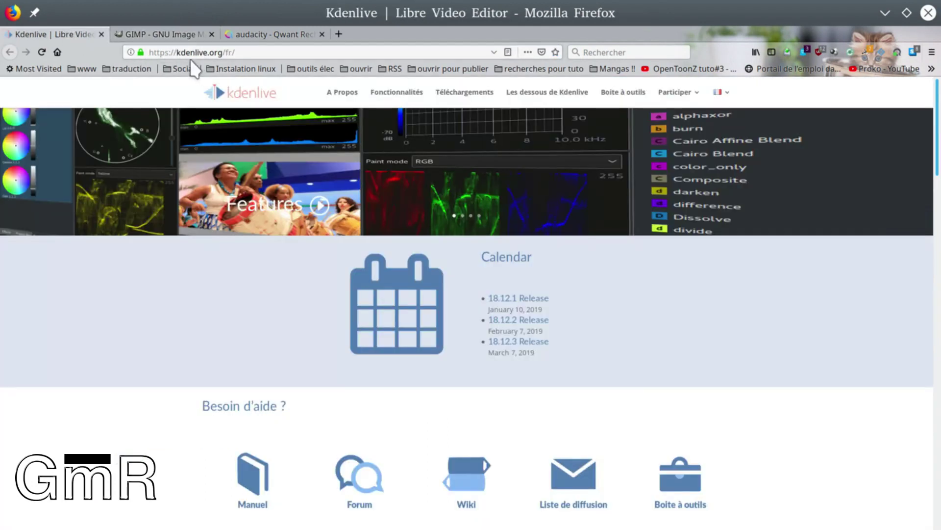
left_click(177, 36)
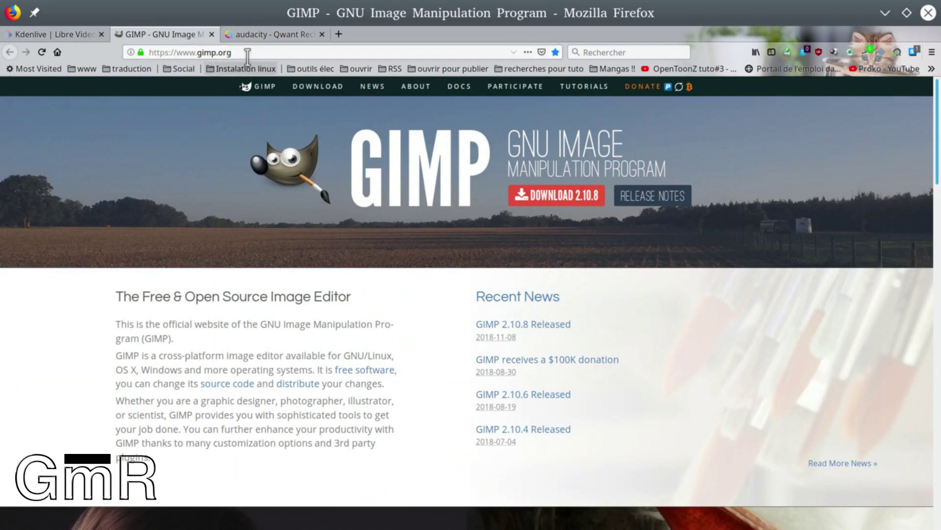
left_click(256, 37)
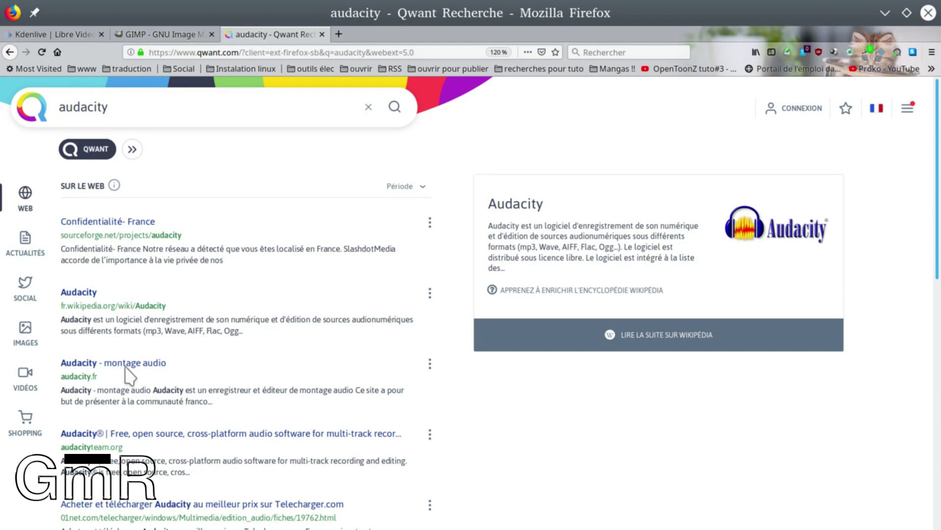
Step: Open the official audacityteam.org website from the Audacity search results
scroll(81, 375, "down", 1)
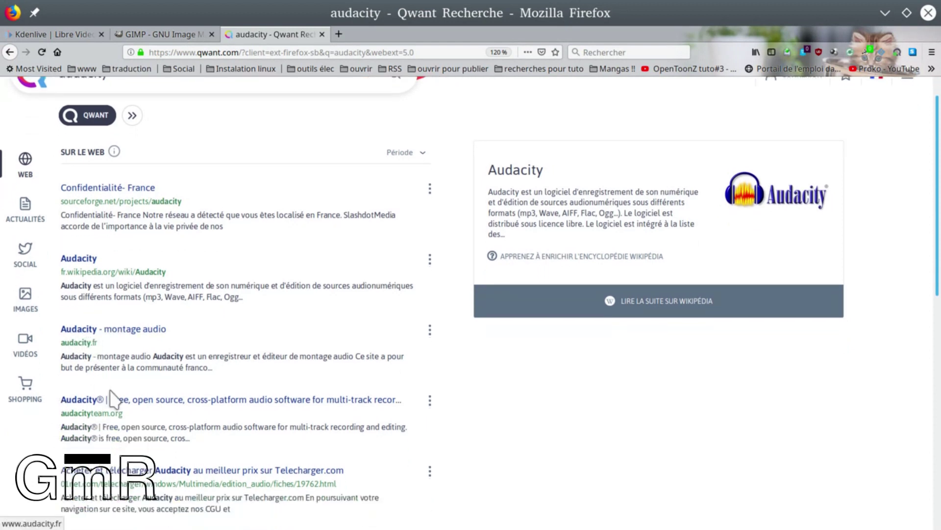
scroll(110, 397, "down", 2)
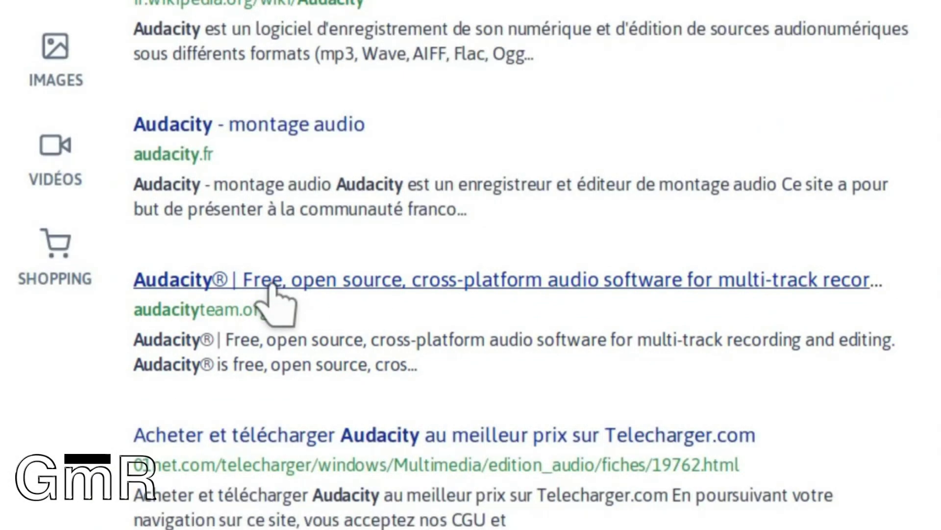
left_click(272, 289)
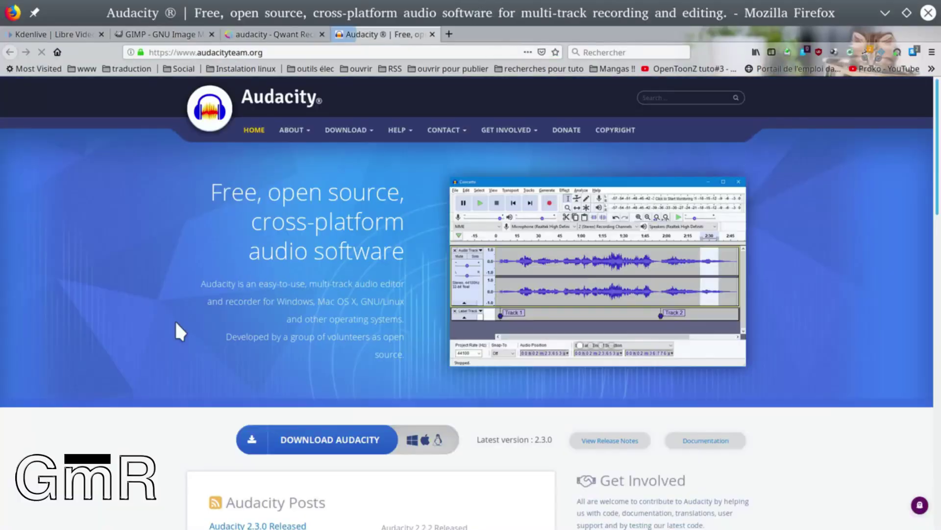
mouse_move(363, 135)
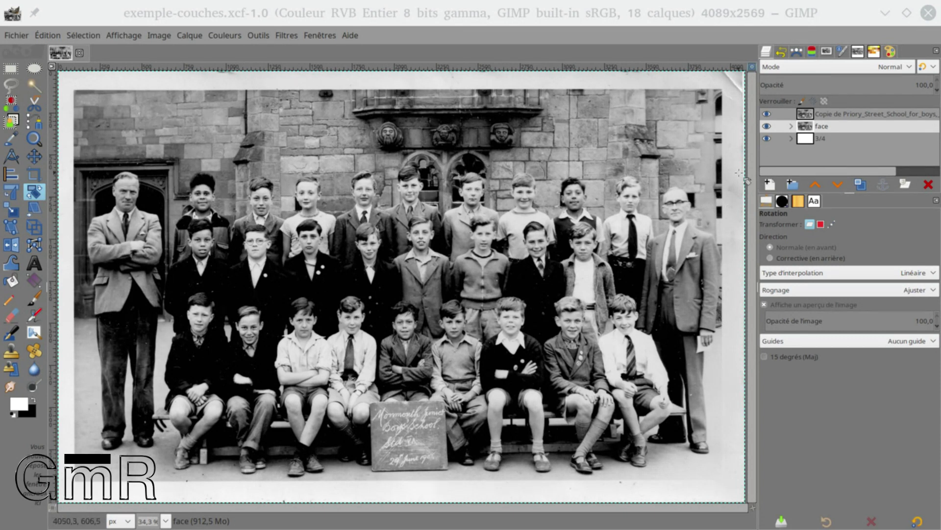
Step: Hide the Priory Street School photo copy layer, and expand the face group with the layer list enlarged to show all its layers
left_click(767, 114)
left_click(791, 126)
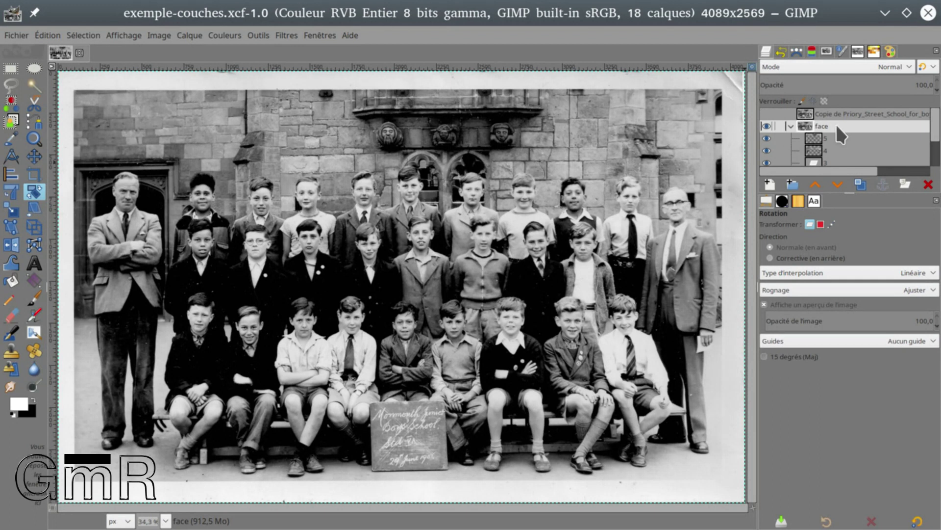
scroll(845, 121, "down", 1)
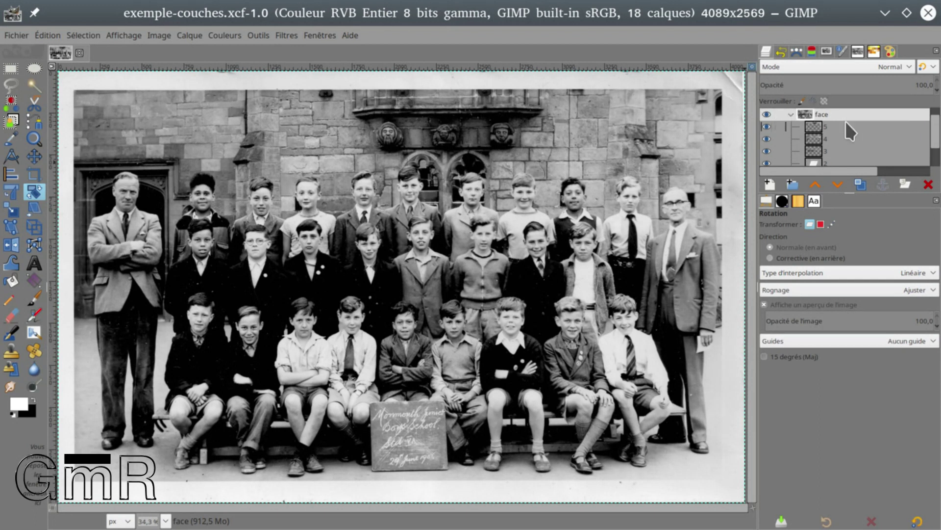
left_click(852, 189)
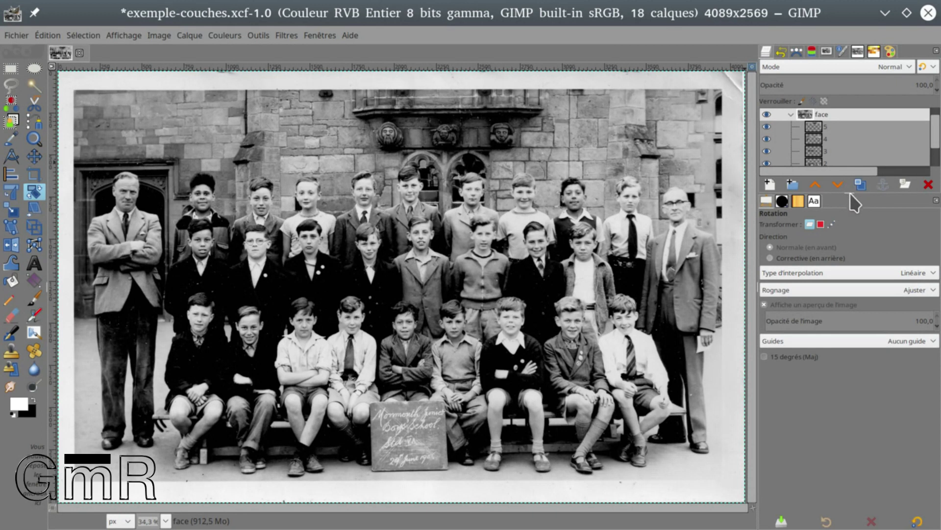
left_click_drag(849, 192, 839, 374)
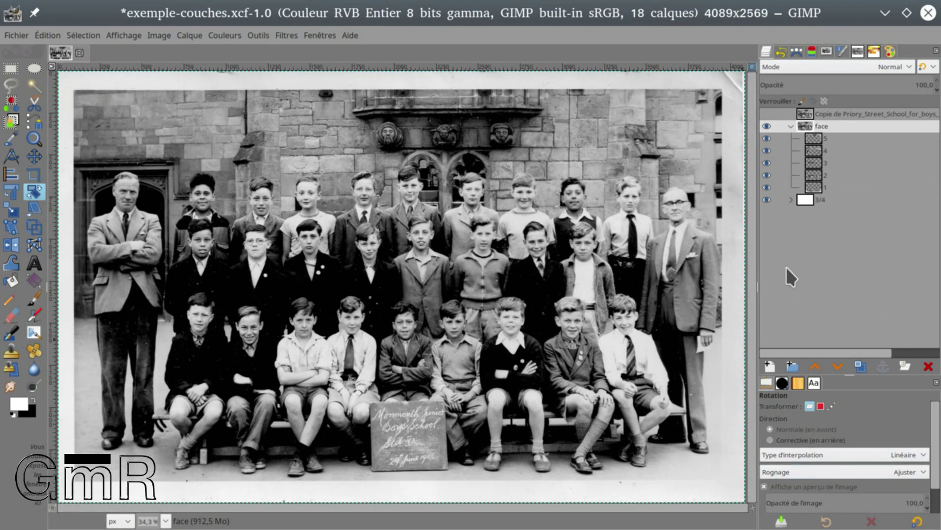
Step: Preview the face group's cut-outs by hiding layers 1 to 4 in turn, and make all the group's layers visible again
left_click(767, 187)
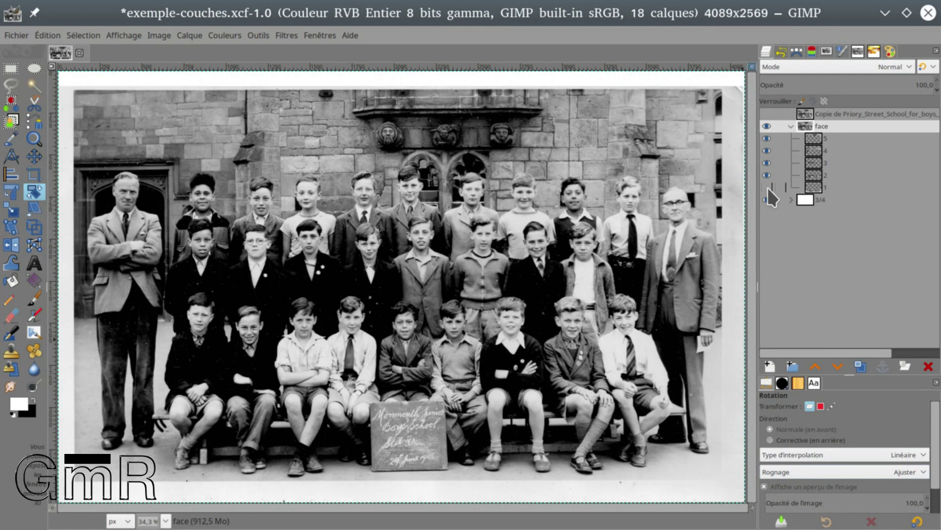
left_click(768, 188)
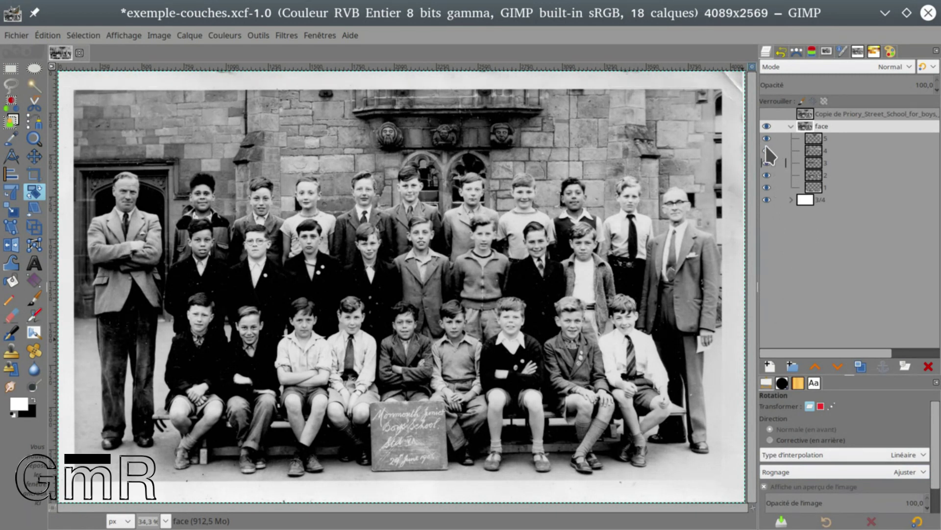
left_click(768, 188)
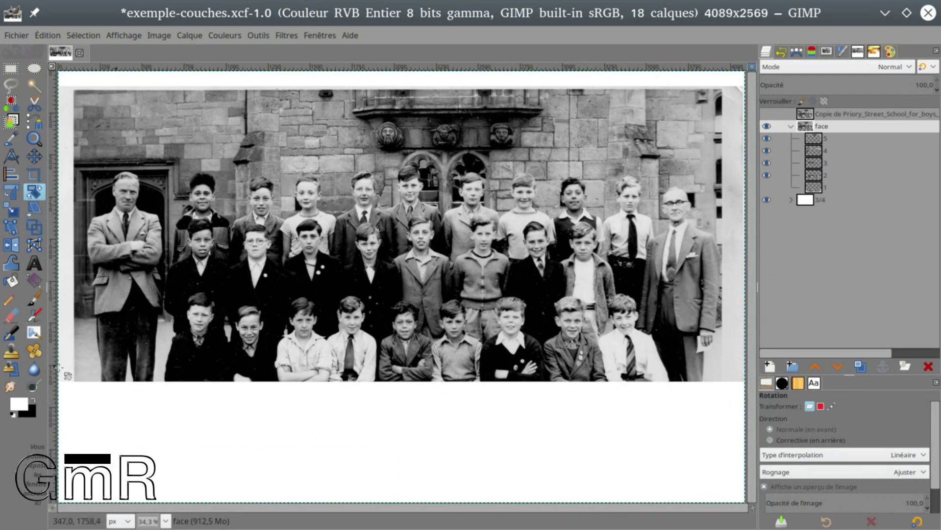
left_click(766, 175)
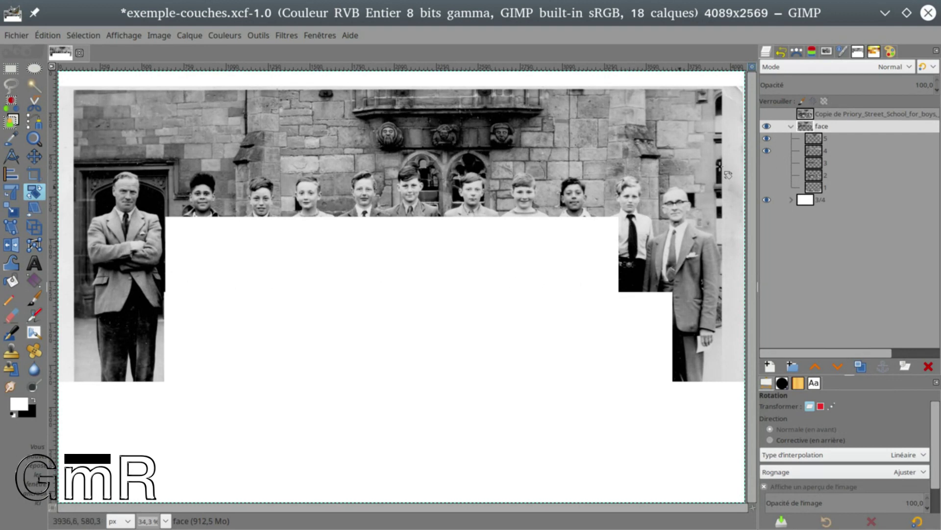
left_click(767, 150)
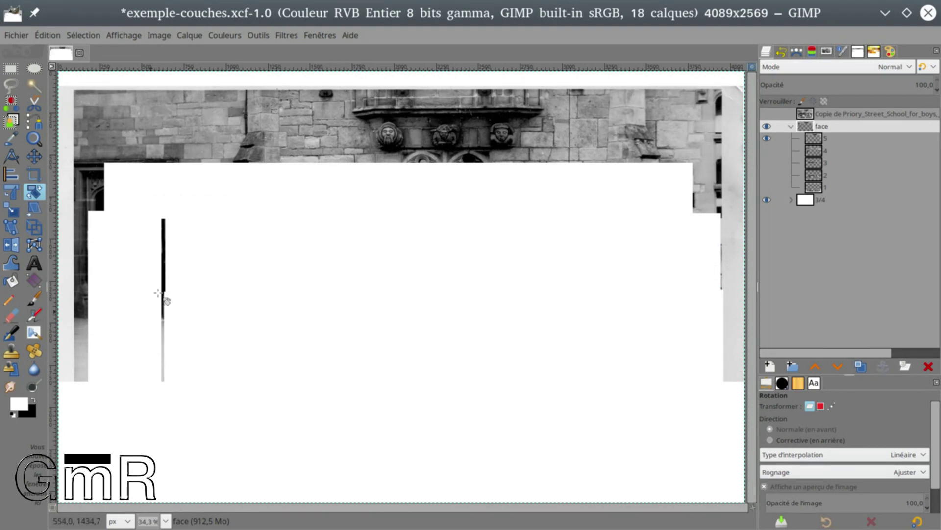
left_click(768, 133, "shift")
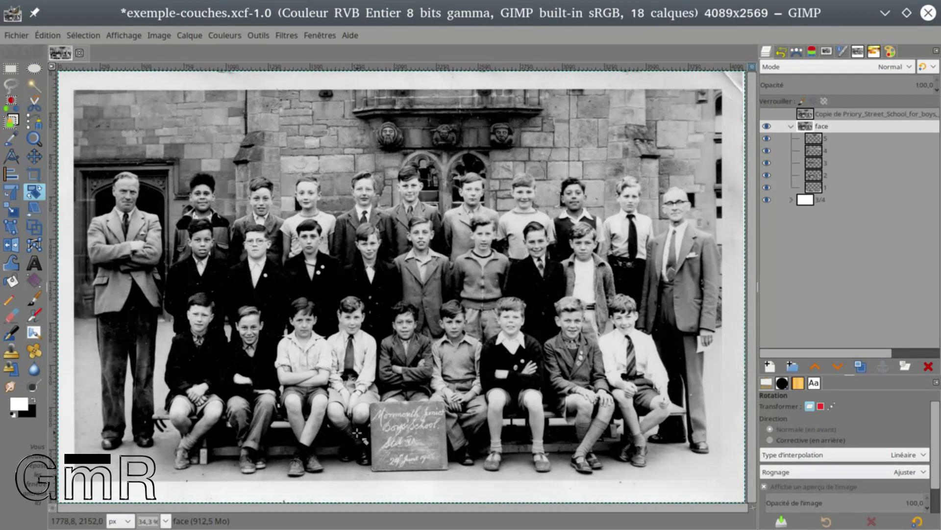
Step: Hide the face group and, inside the 3/4 group, show the Perspective Shadow #1, Perspective Shadow and Fleche_D_dig_haut.png layers
left_click(791, 126)
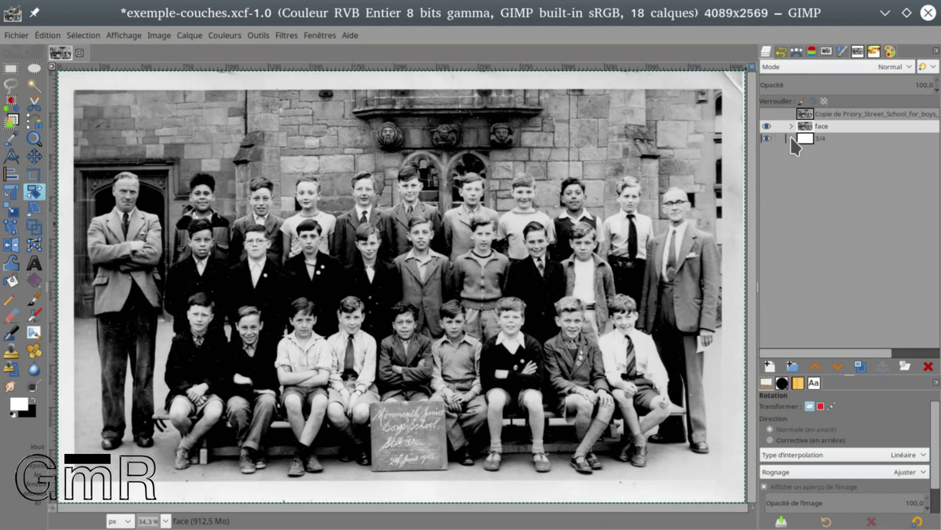
left_click(790, 138)
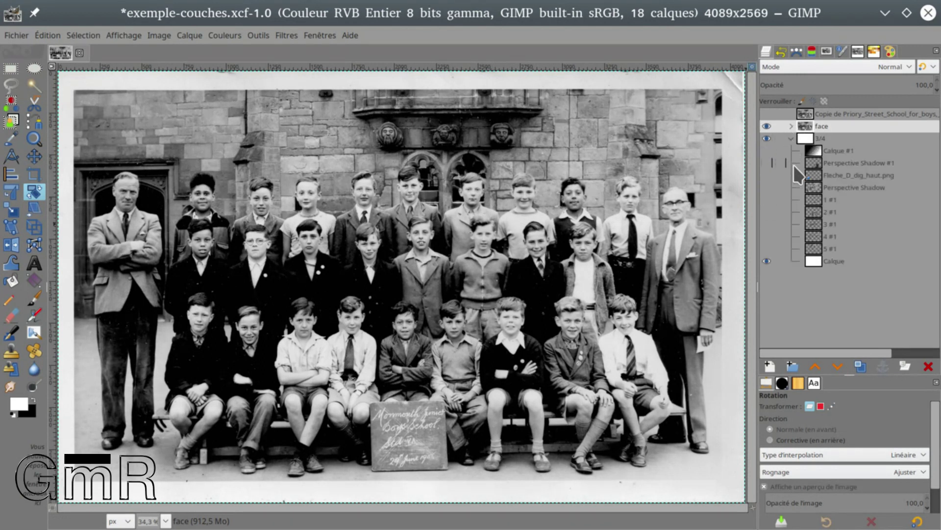
left_click(767, 163)
left_click(767, 126)
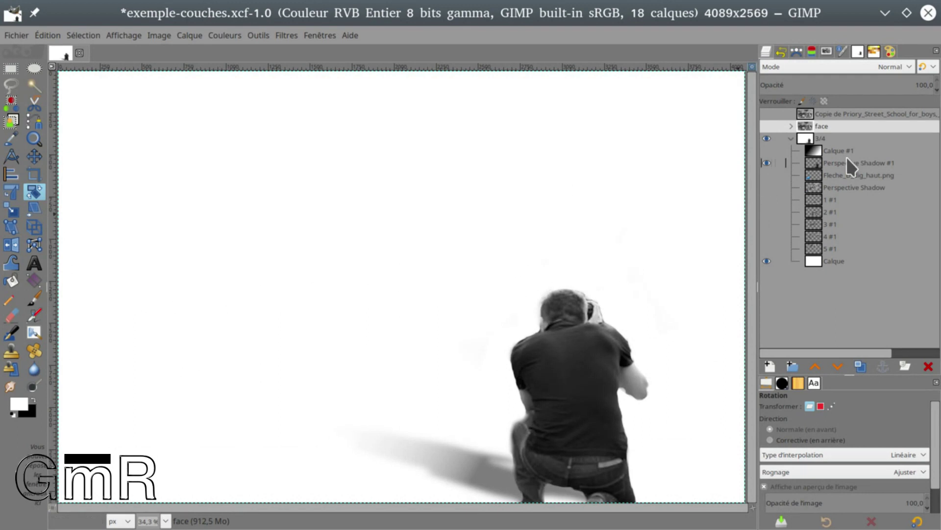
left_click(767, 186)
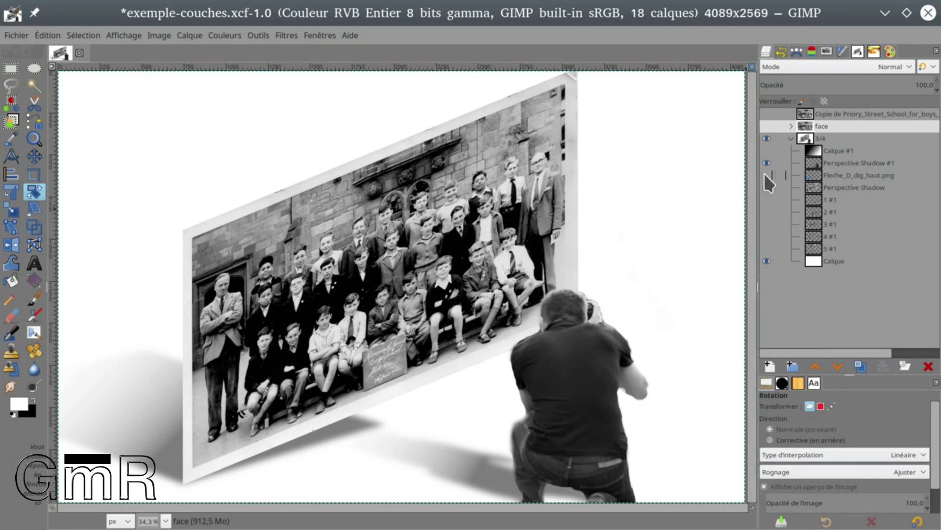
left_click_drag(766, 175, 766, 188)
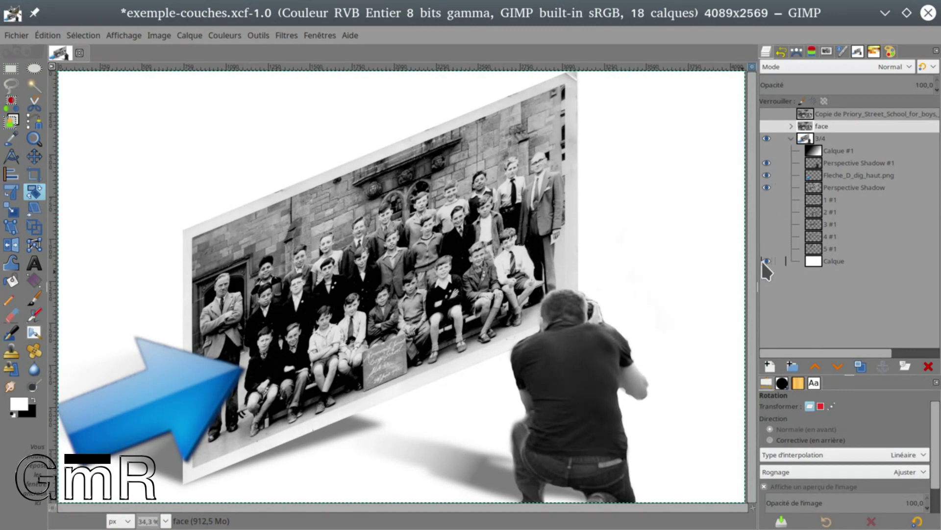
Step: In the 3/4 group, show only the cut-out layers 1 #1 to 5 #1 over the white Calque background
left_click(766, 199, "shift")
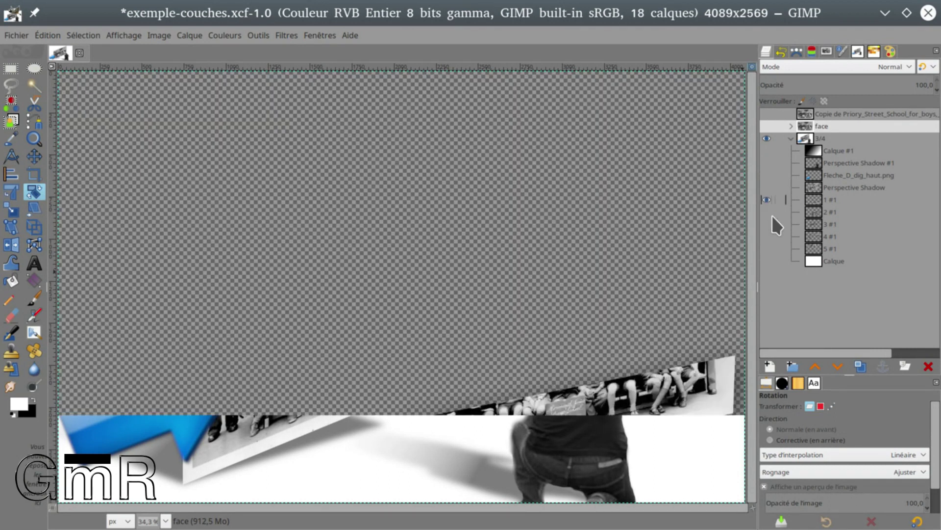
left_click(768, 262)
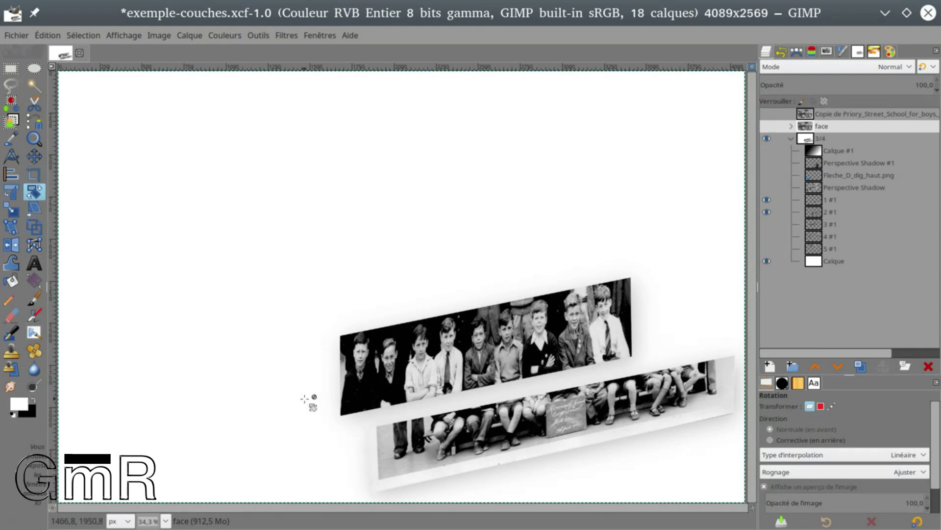
left_click(768, 224)
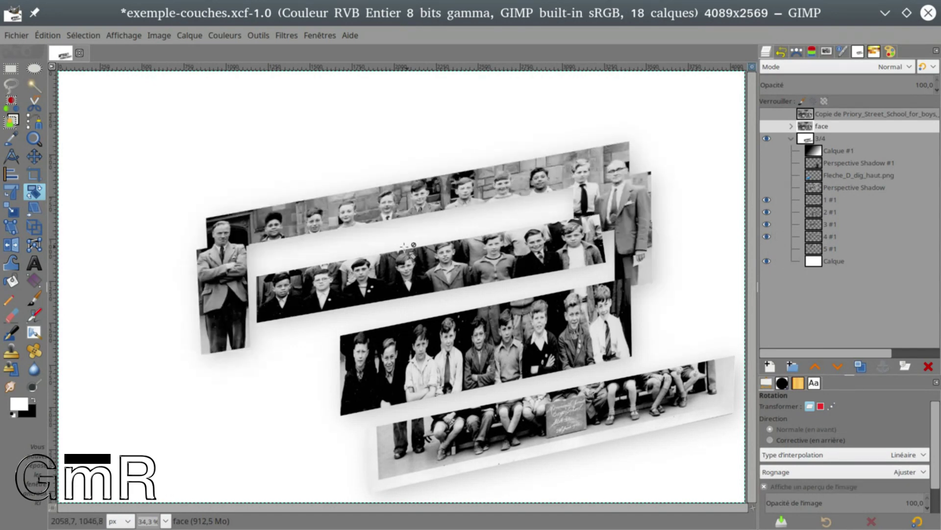
left_click(766, 248)
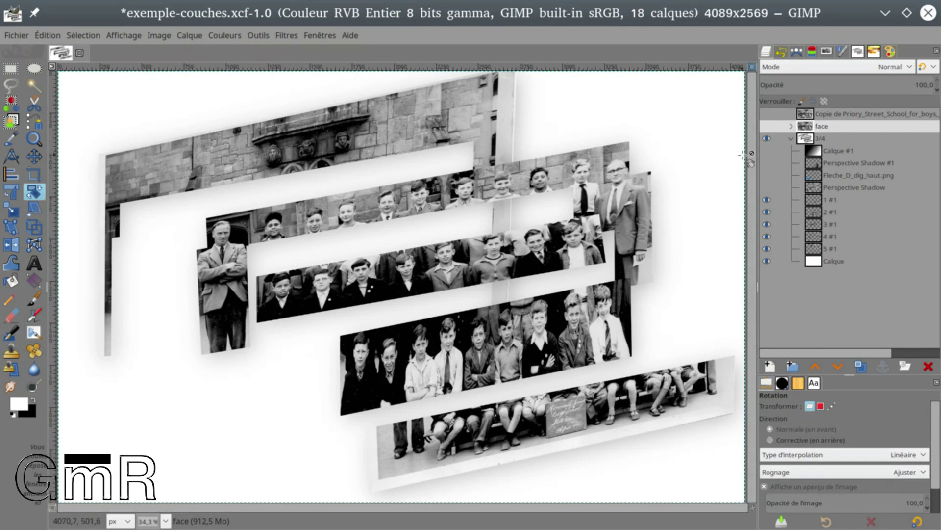
Step: Show the Calque #1 gradient layer in the 3/4 group and set its opacity to 45.1
left_click(767, 150)
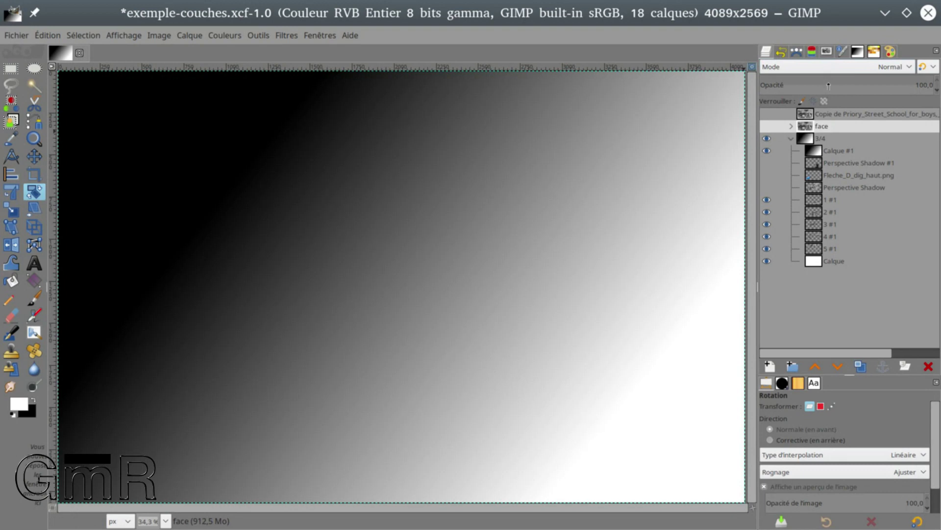
left_click(829, 86)
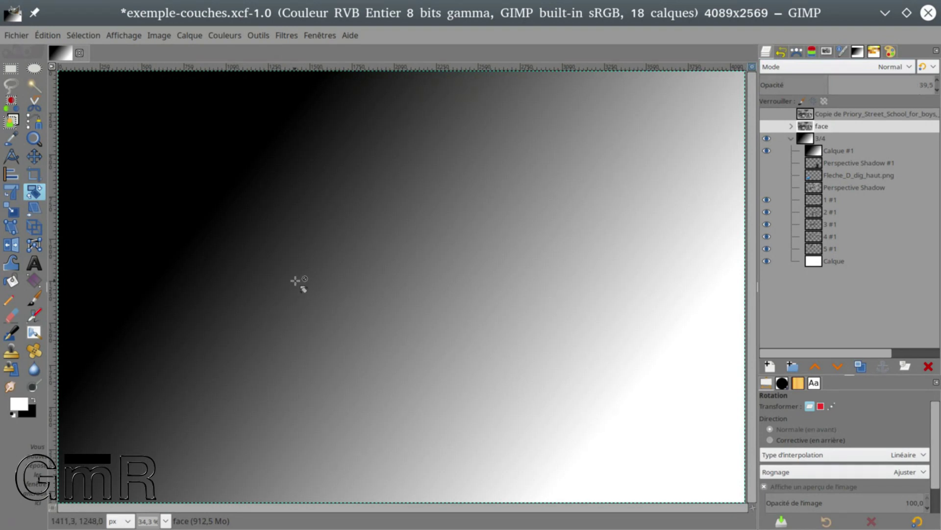
left_click(822, 151)
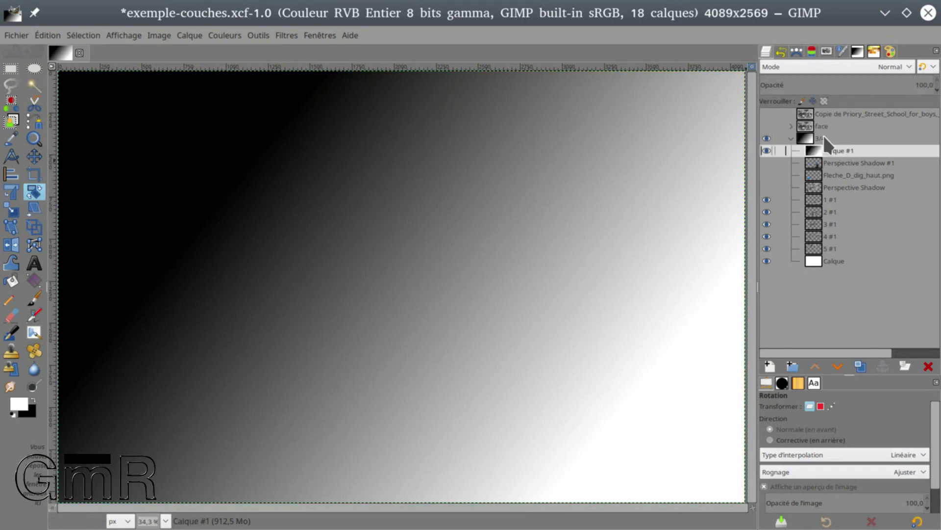
left_click(838, 90)
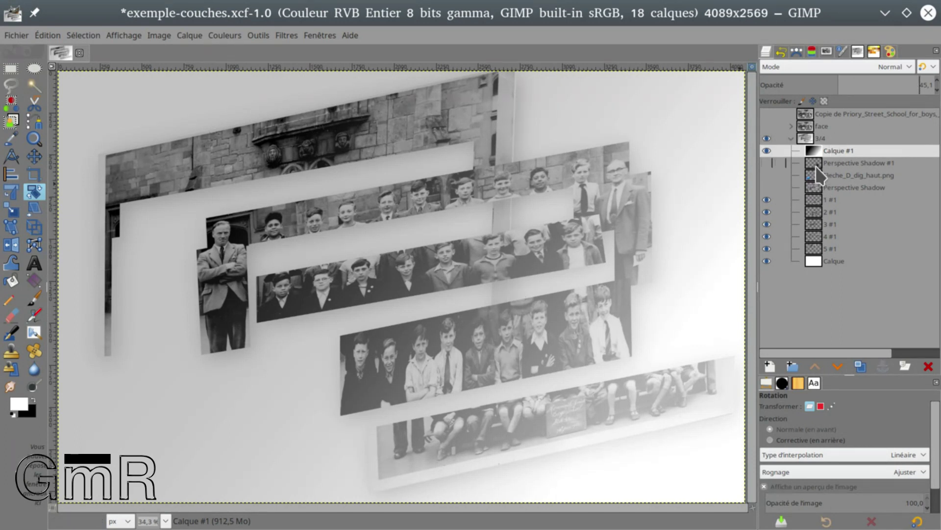
Step: In the 3/4 group, show Perspective Shadow #1, hide the Calque #1 gradient and preview the Fleche_D_dig_haut.png arrow by briefly showing it
left_click(767, 163)
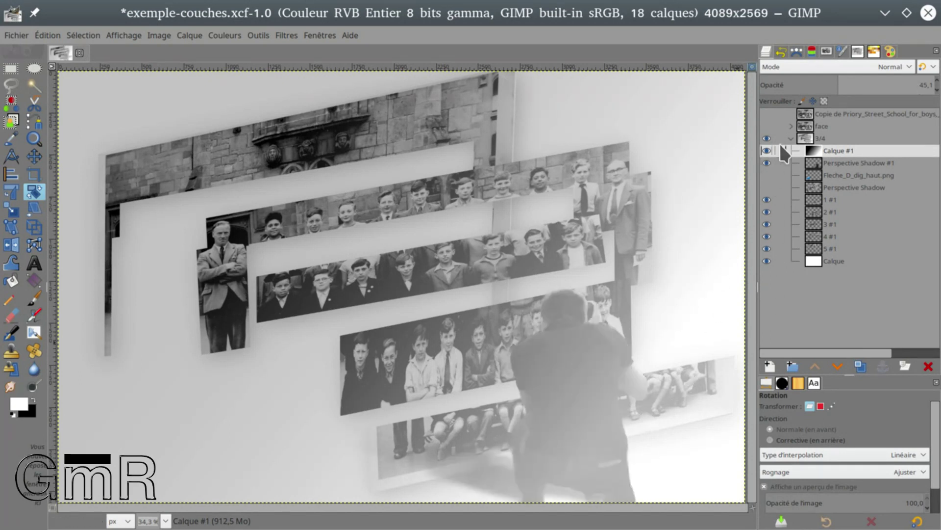
left_click(767, 152)
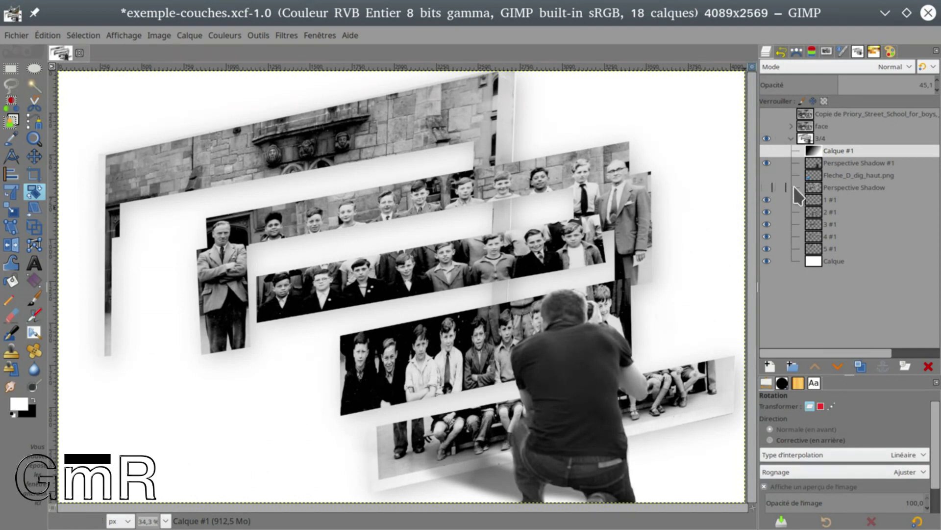
left_click(767, 176)
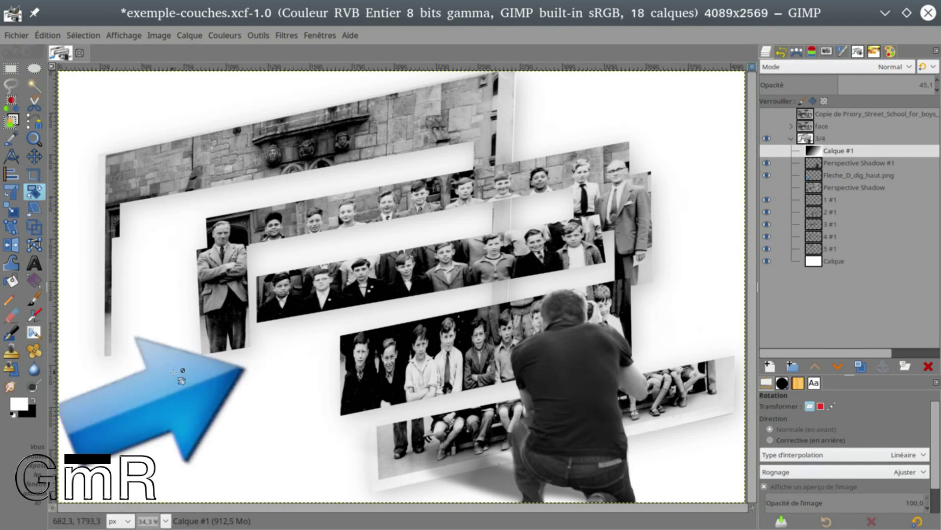
left_click(766, 175)
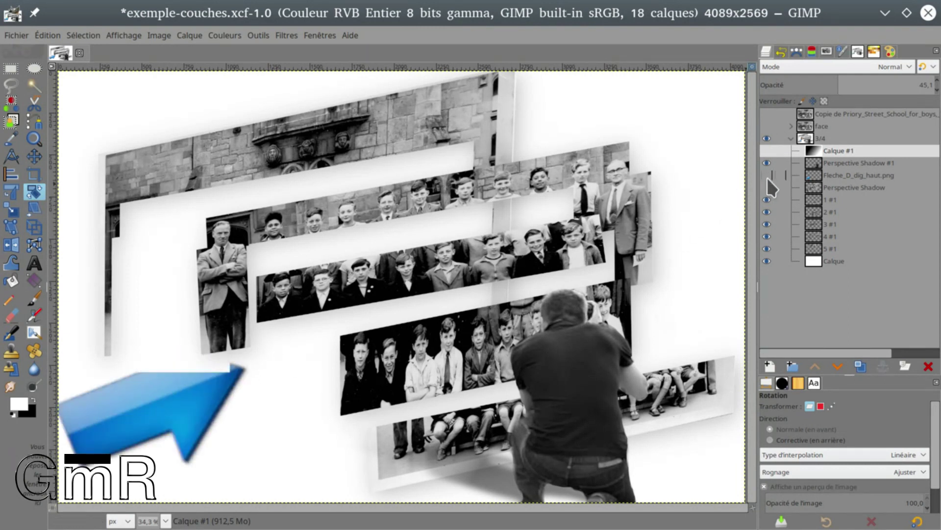
left_click(767, 127)
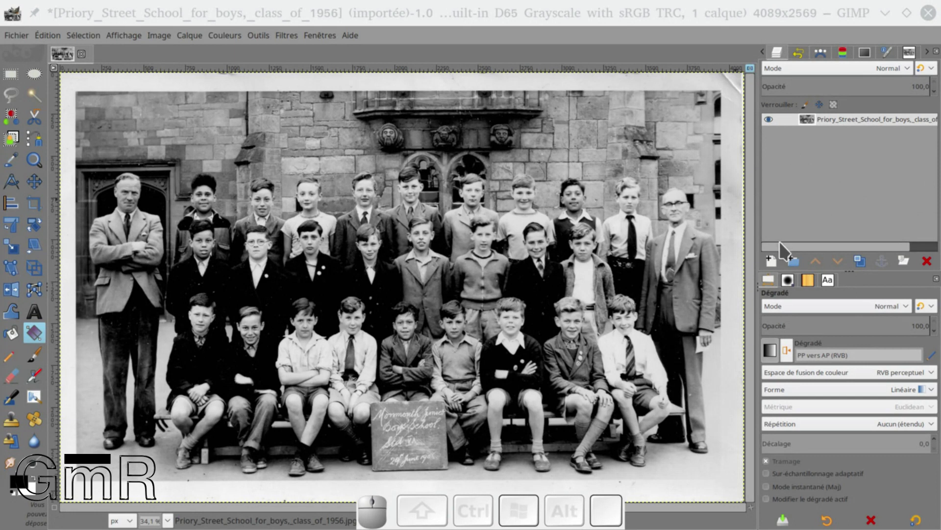
Step: Add a new layer group above the class photo layer and name it map
left_click(793, 261)
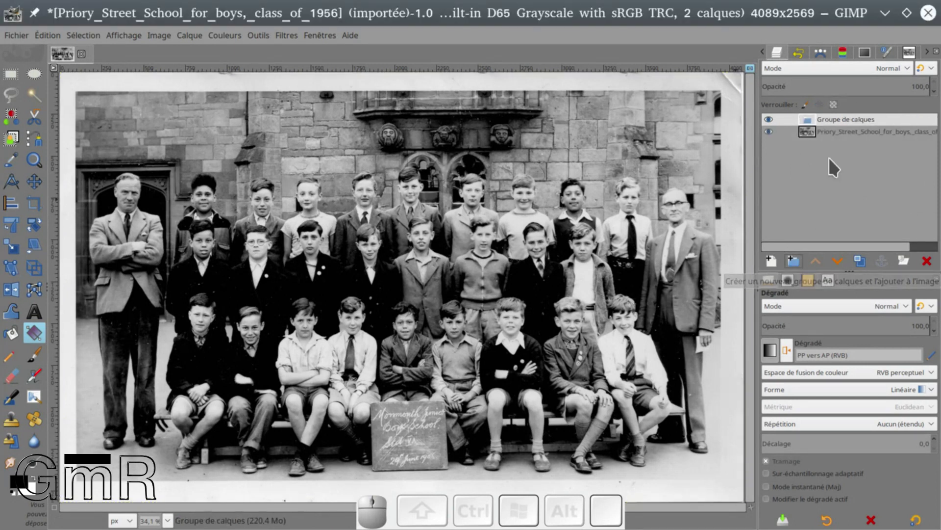
double_click(836, 119)
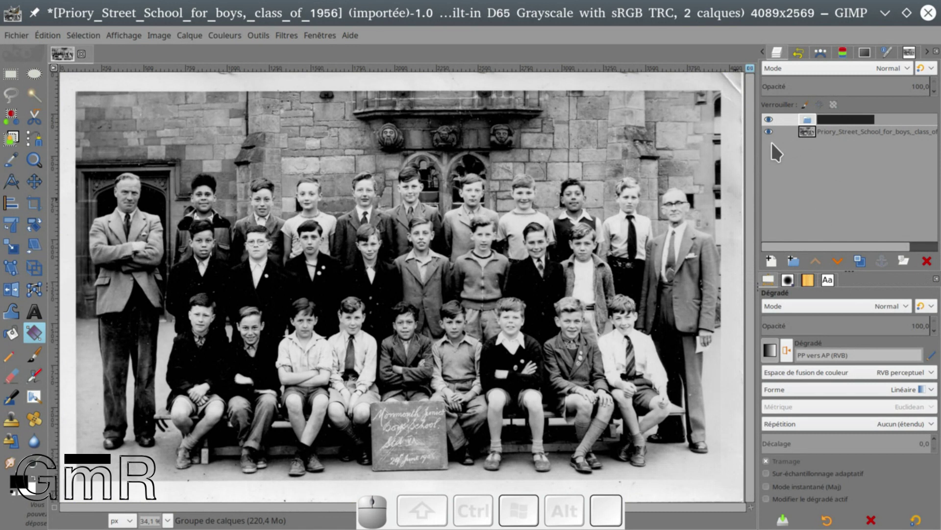
type("map")
key("Return")
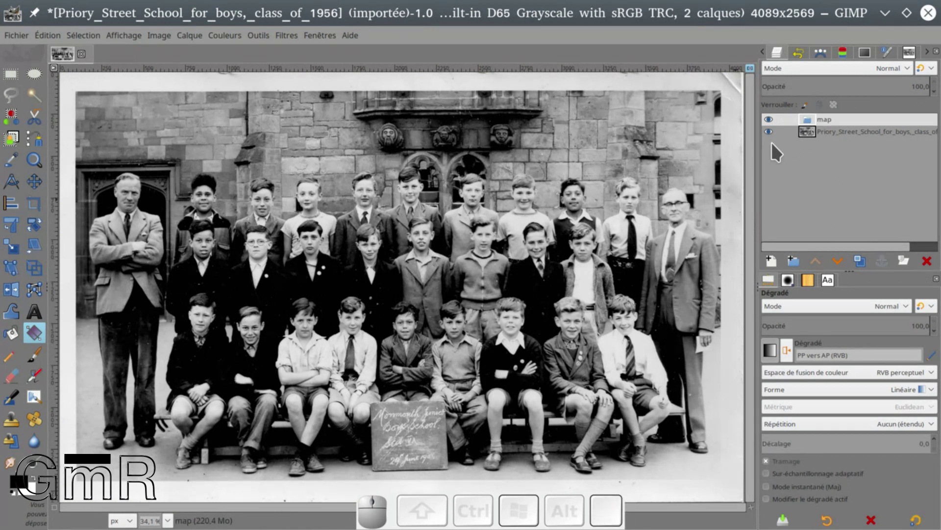
Step: Create a transparent 4089 × 2569 px layer named étalon inside the map group
left_click(770, 259)
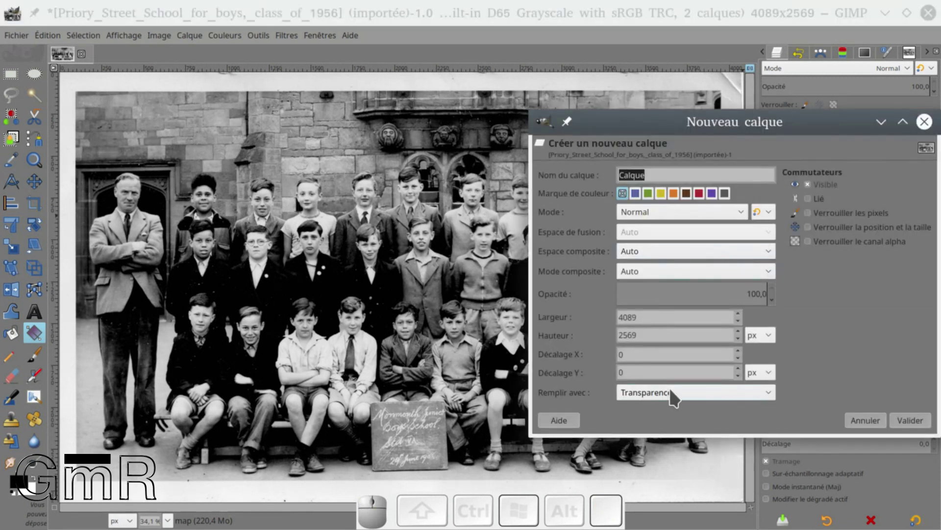
left_click(608, 172)
type("étalon")
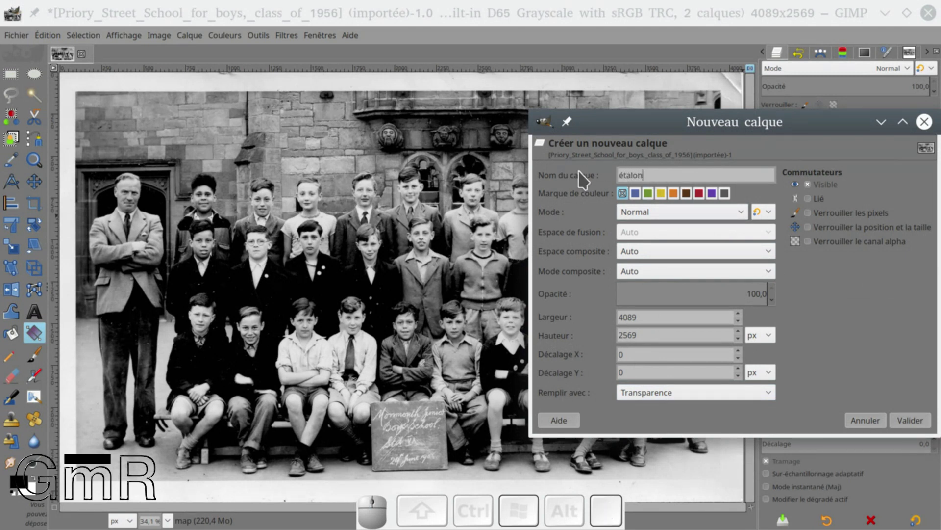
key("Return")
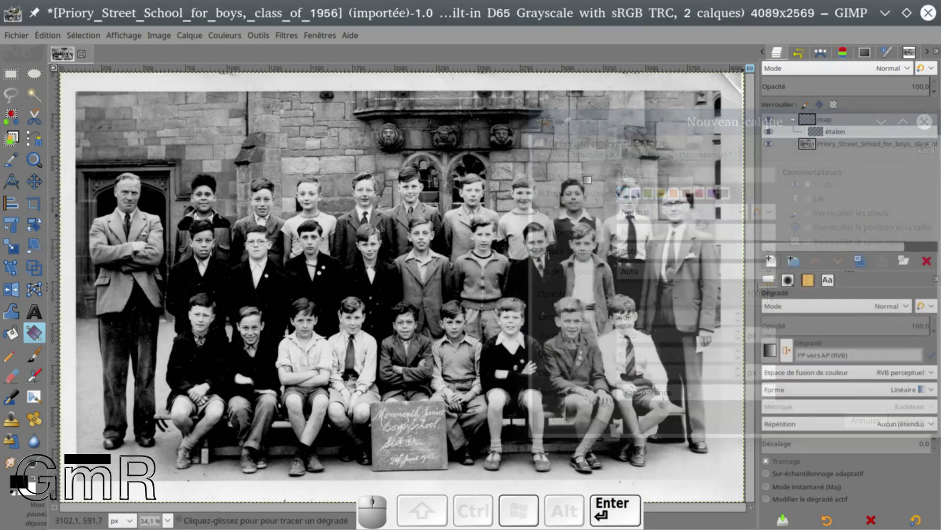
left_click(768, 144)
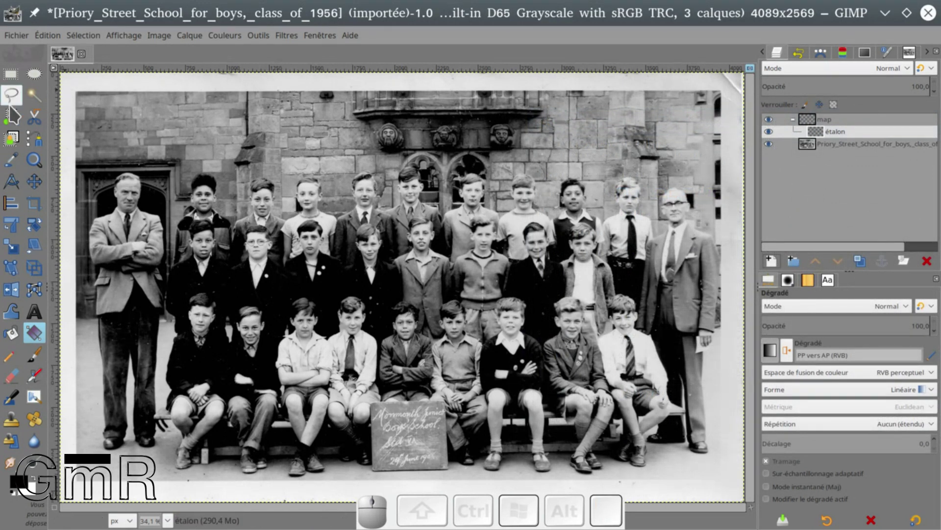
Step: Select a narrow vertical strip along the photo's left edge with Rectangle Select, about 176 × 2334 px at position 12, 115
left_click(8, 75)
left_click_drag(62, 79, 92, 486)
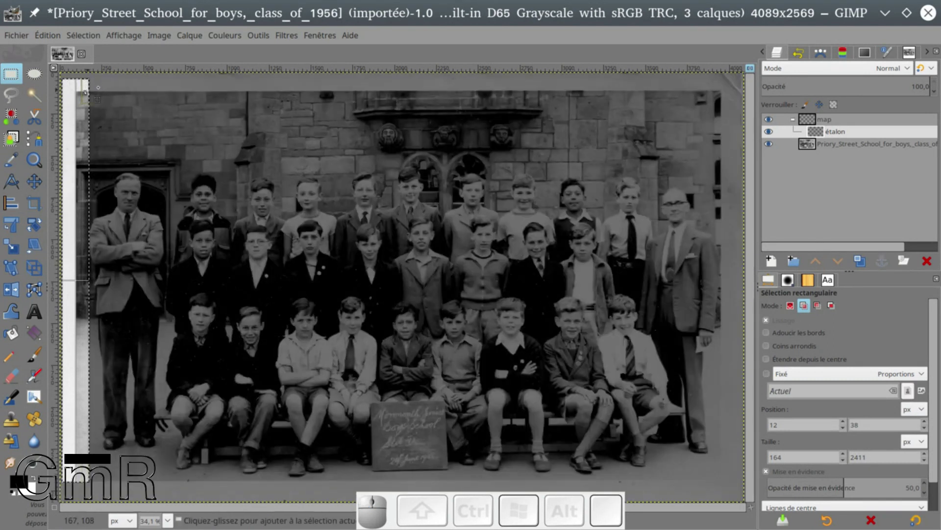
left_click_drag(85, 92, 84, 93)
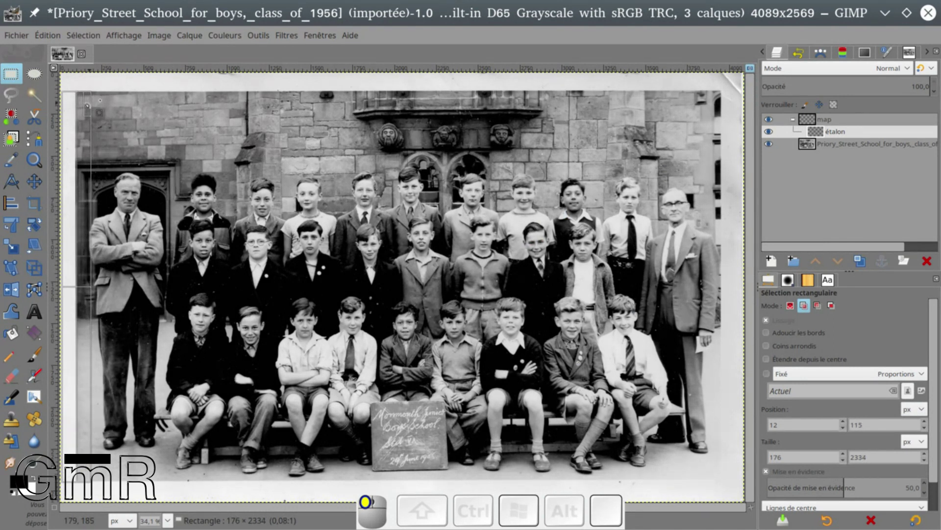
left_click_drag(90, 103, 91, 103)
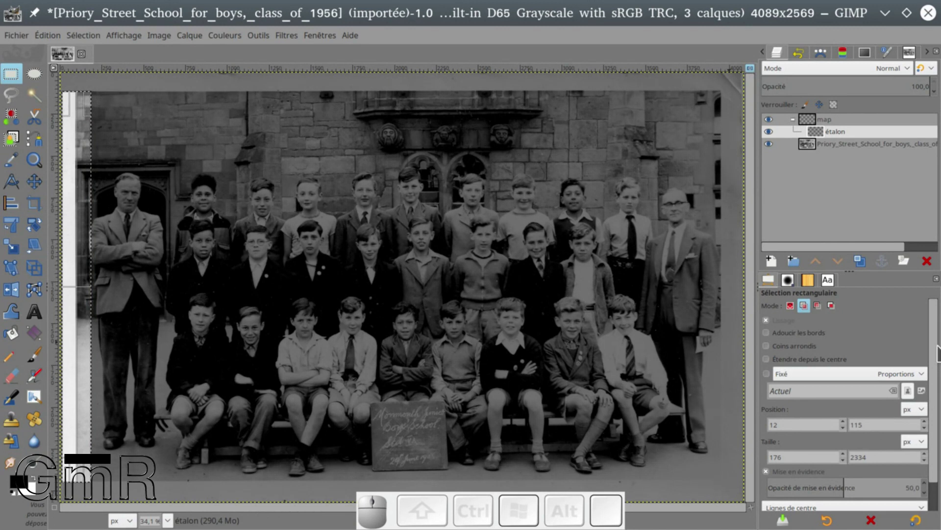
Step: Try the rectangle selection's highlight off and on, set the highlight opacity to 72.5, and confirm the strip selection
scroll(934, 353, "down", 2)
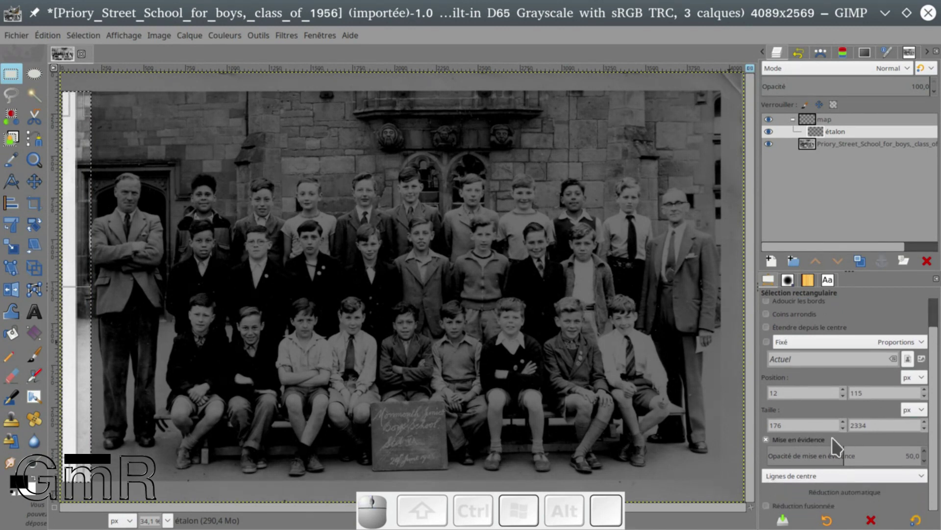
left_click(765, 438)
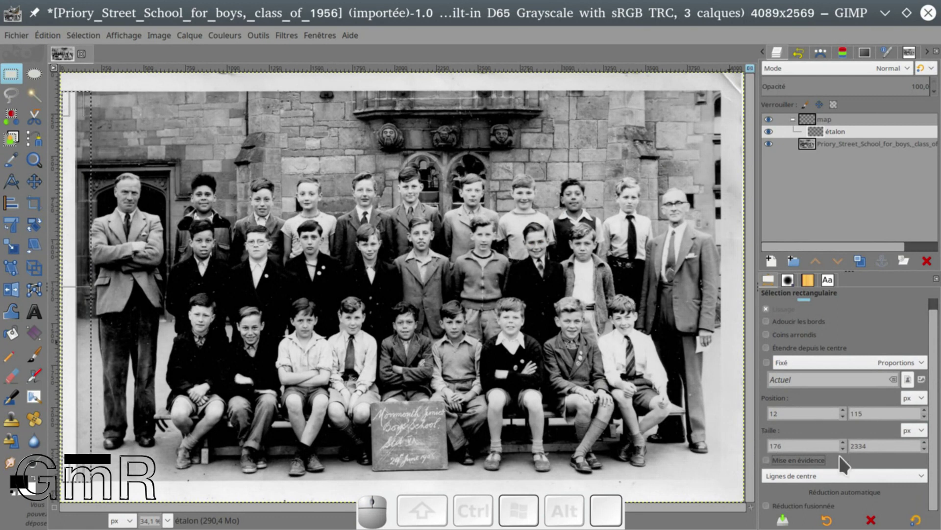
left_click(771, 461)
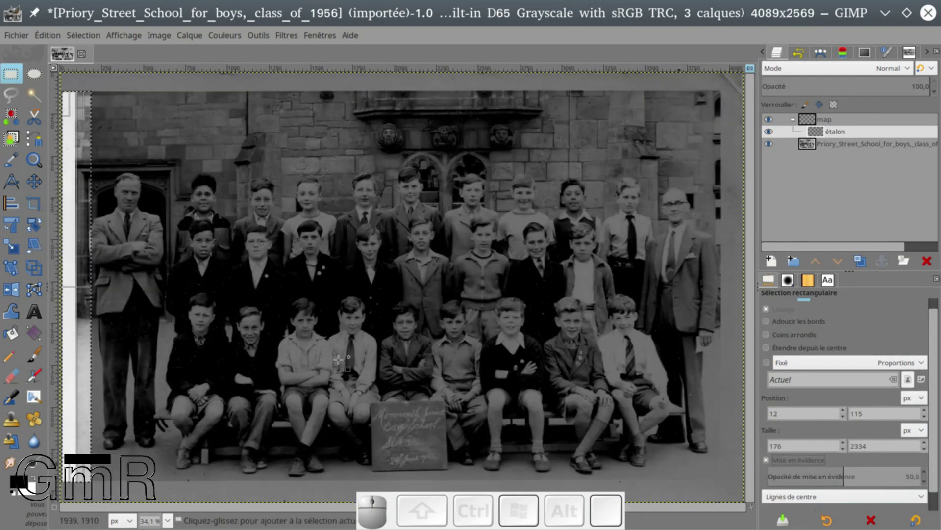
left_click_drag(848, 477, 879, 475)
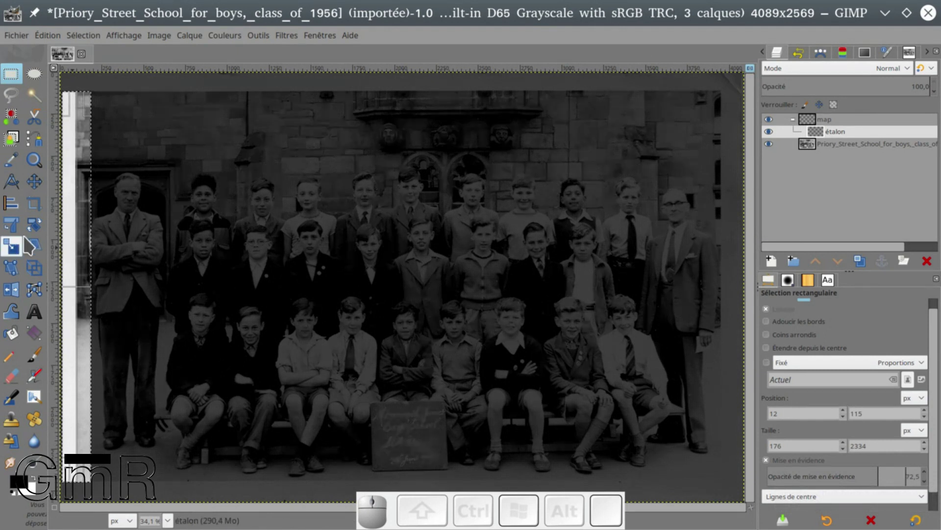
left_click(72, 214)
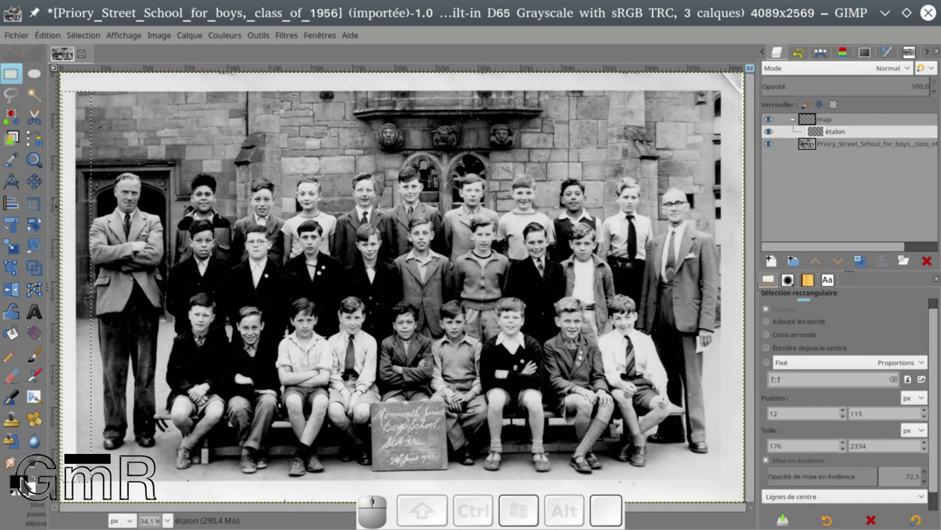
Step: Fill the selected strip on the étalon layer with a vertical linear gradient from black at its top to white at its bottom
left_click(14, 492)
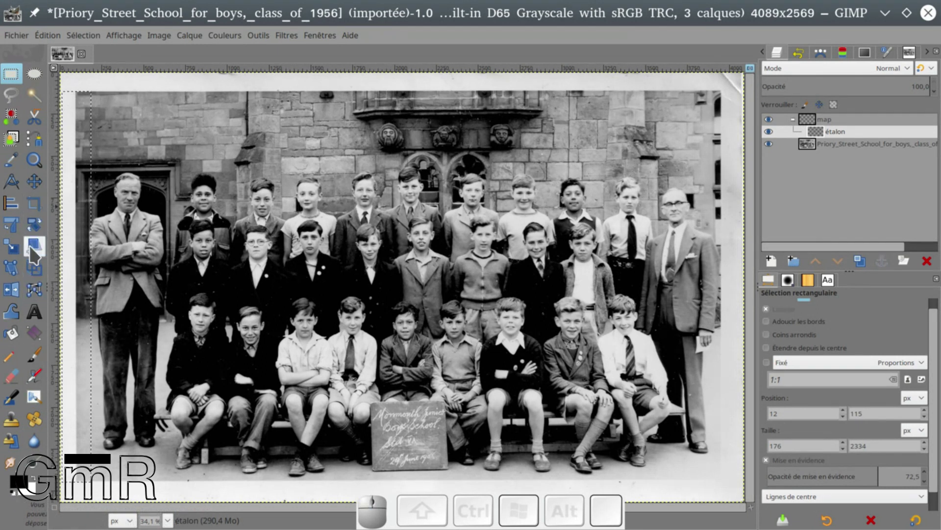
left_click(34, 333)
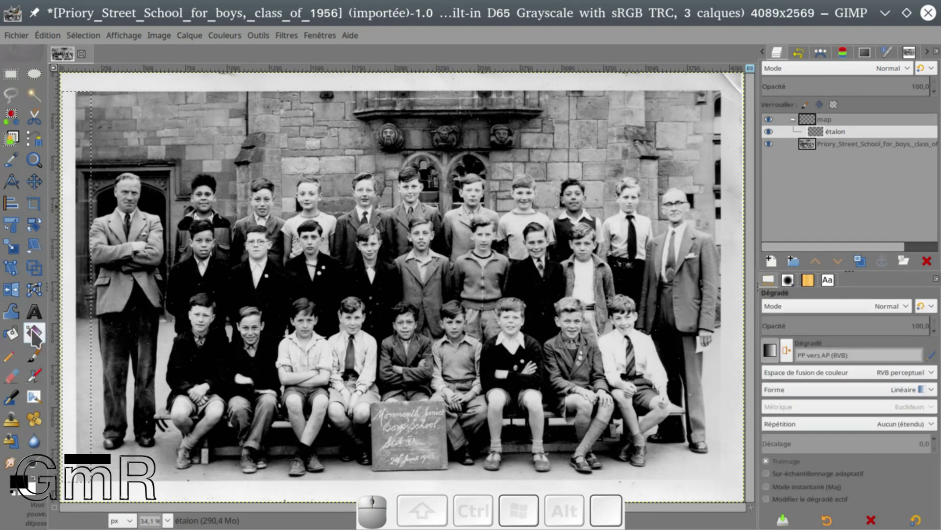
left_click(78, 91)
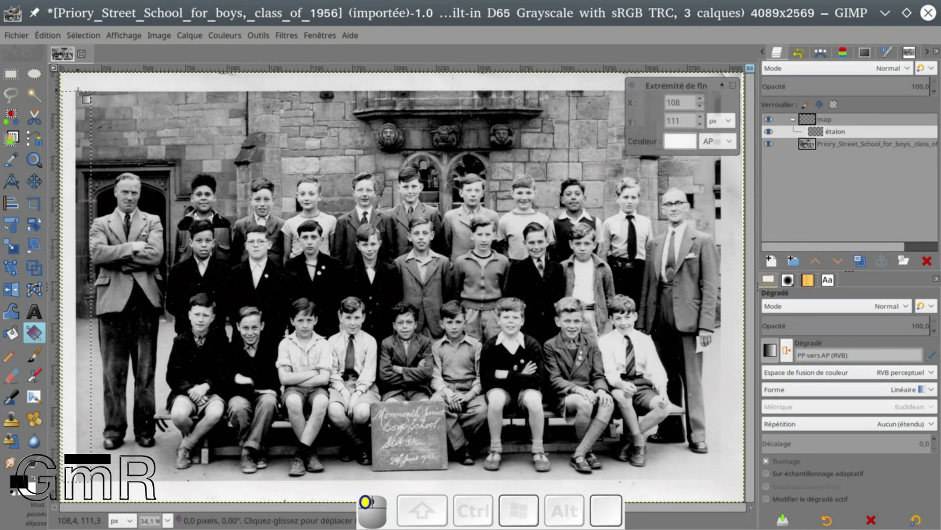
left_click_drag(78, 91, 78, 427)
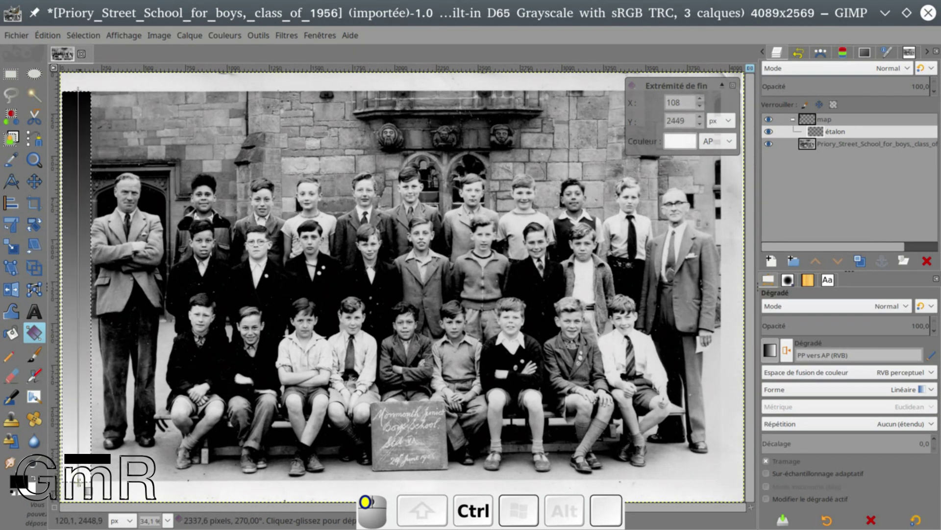
left_click_drag(80, 481, 78, 482)
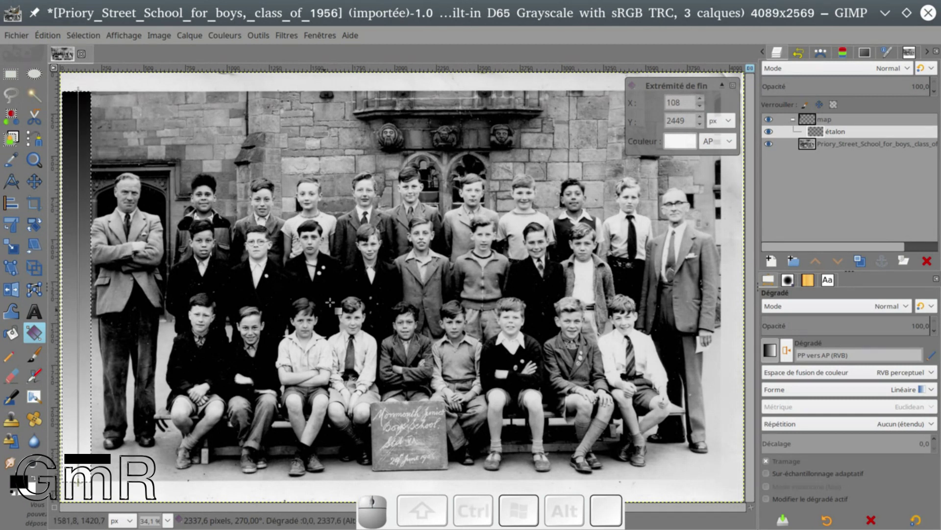
key("Return")
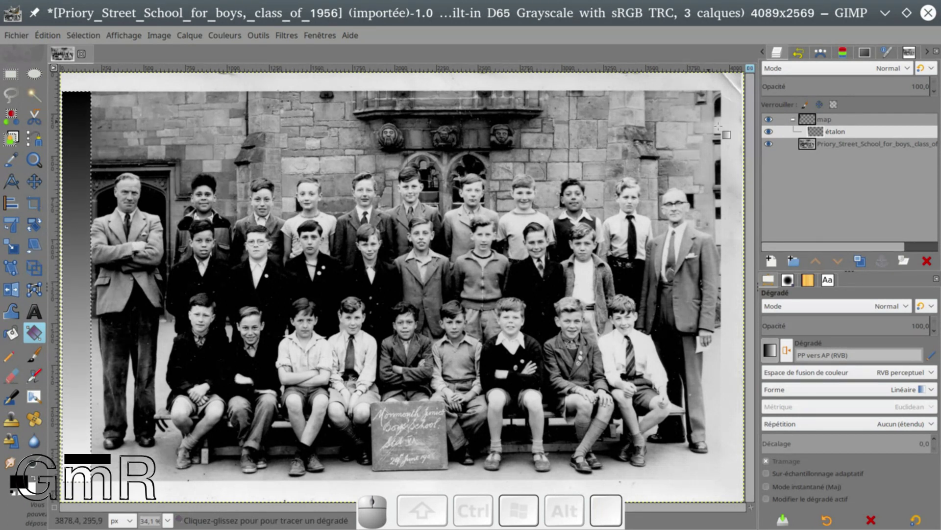
Step: Check the gradient strip with the photo layer hidden, clear the selection and show the photo layer again
left_click(768, 143)
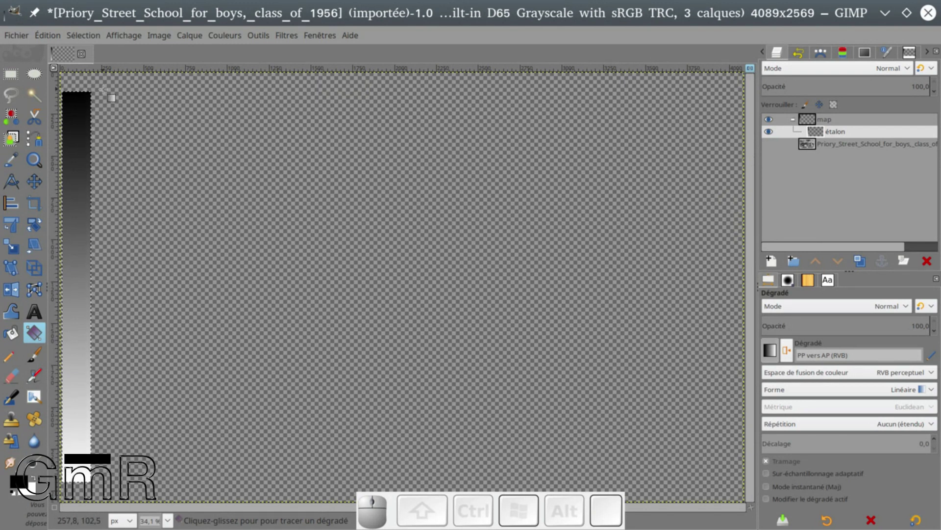
left_click(85, 36)
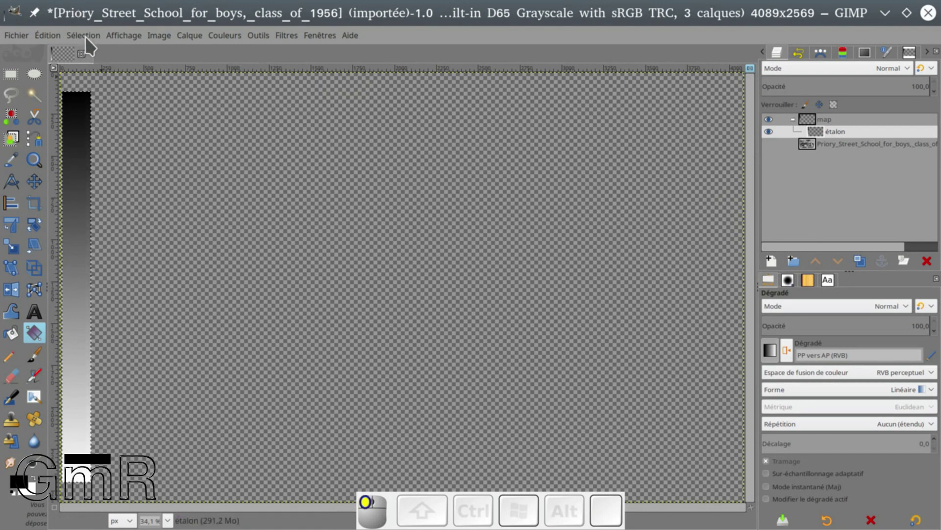
left_click(99, 68)
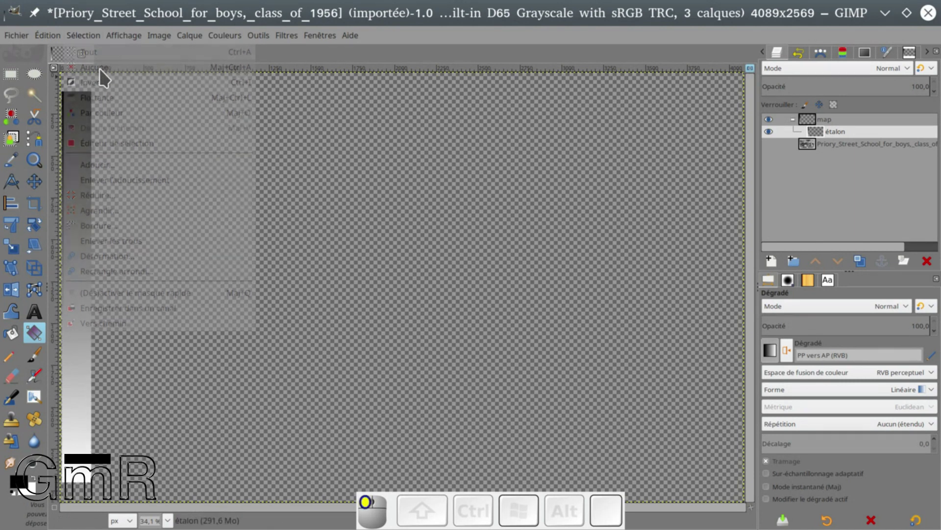
left_click(769, 146)
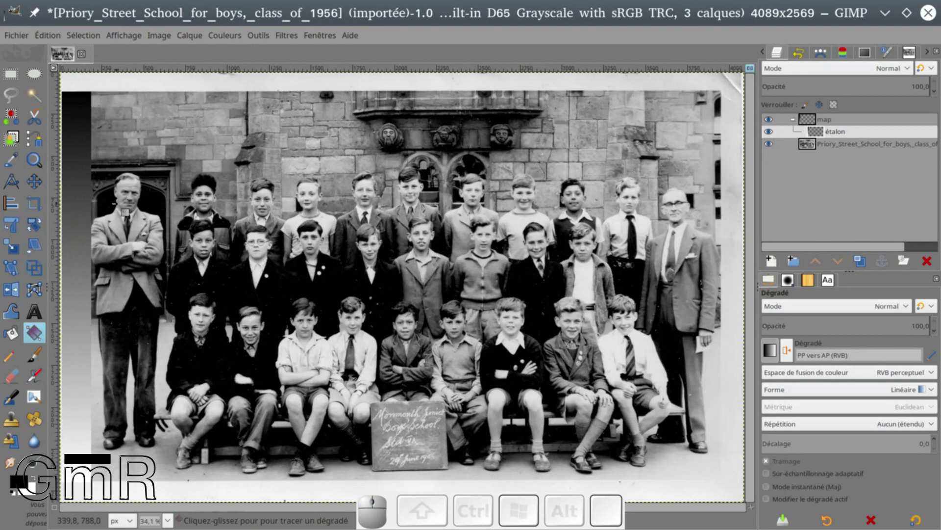
Step: Place one horizontal guide across the seated front row's knees, about 2030 px down, and another across the front row's torsos
left_click_drag(207, 66, 214, 411)
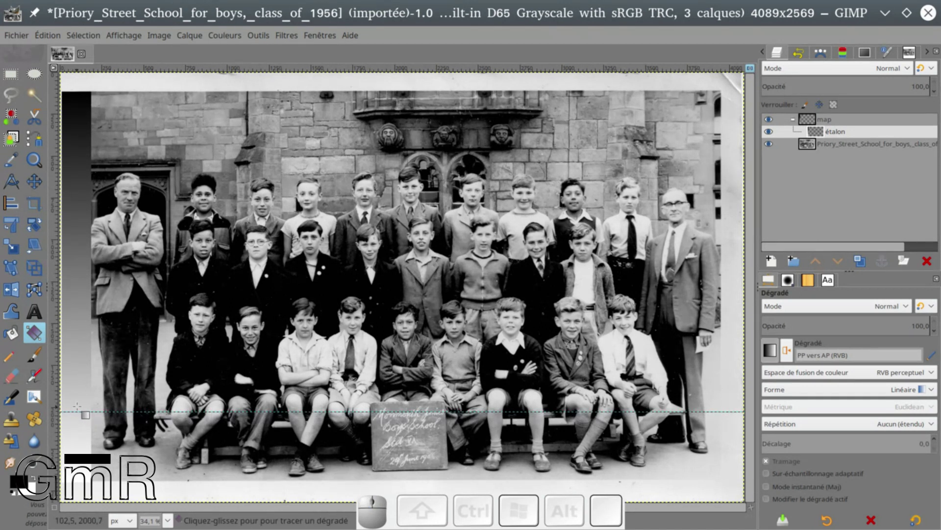
scroll(78, 411, "up", 2, "ctrl")
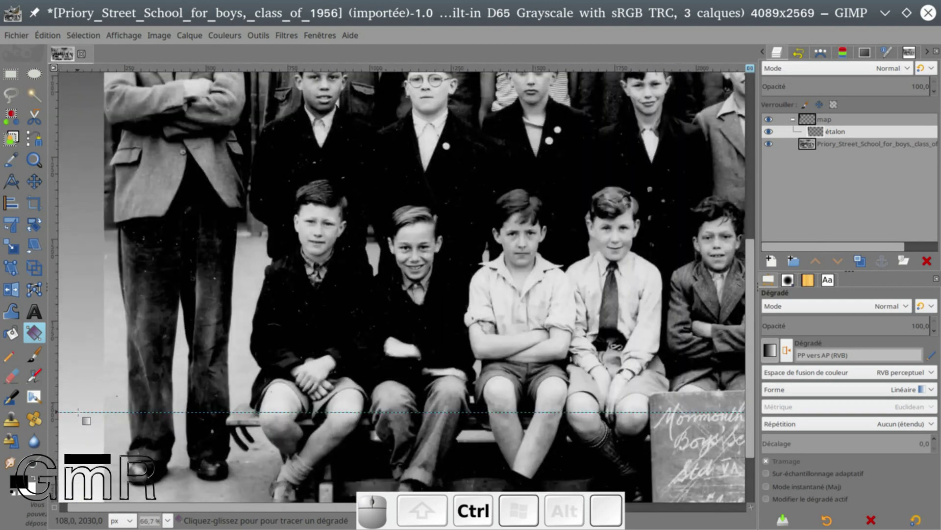
key("ctrl")
scroll(77, 412, "down", 2, "ctrl")
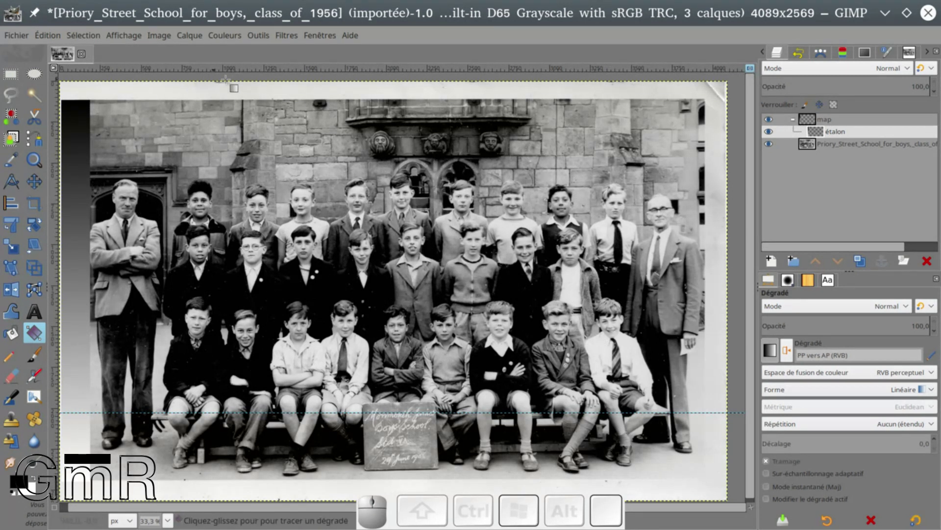
left_click_drag(256, 70, 239, 355)
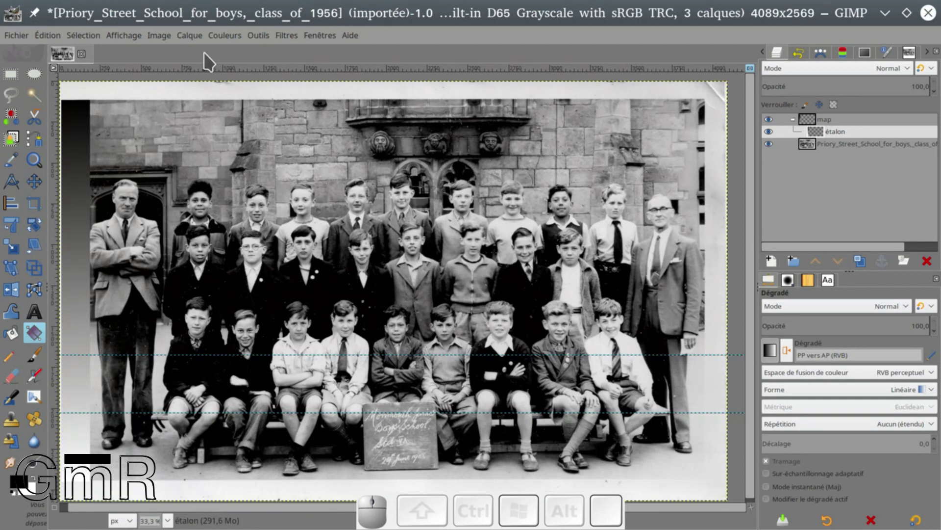
Step: Add two more horizontal guides, one across the middle row's torsos and one at the front row's feet
left_click_drag(235, 74, 212, 300)
key("ctrl+z")
left_click_drag(292, 76, 272, 277)
left_click_drag(211, 68, 158, 470)
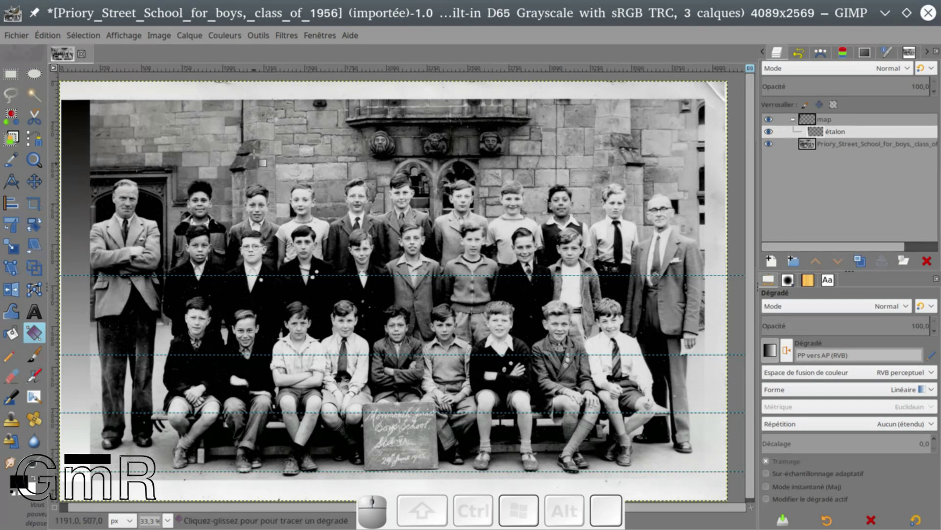
Step: Place a horizontal guide across the standing back row, at about neck height
left_click_drag(292, 69, 129, 210)
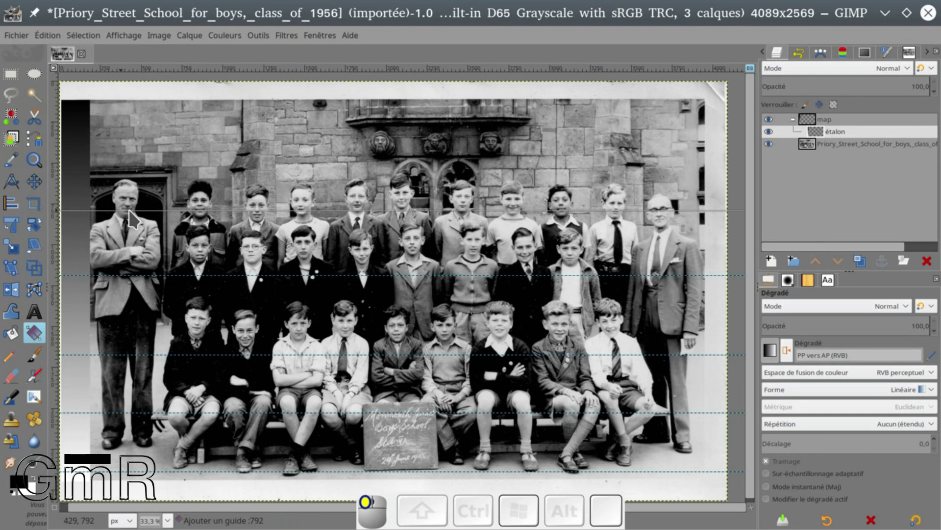
left_click_drag(128, 210, 128, 205)
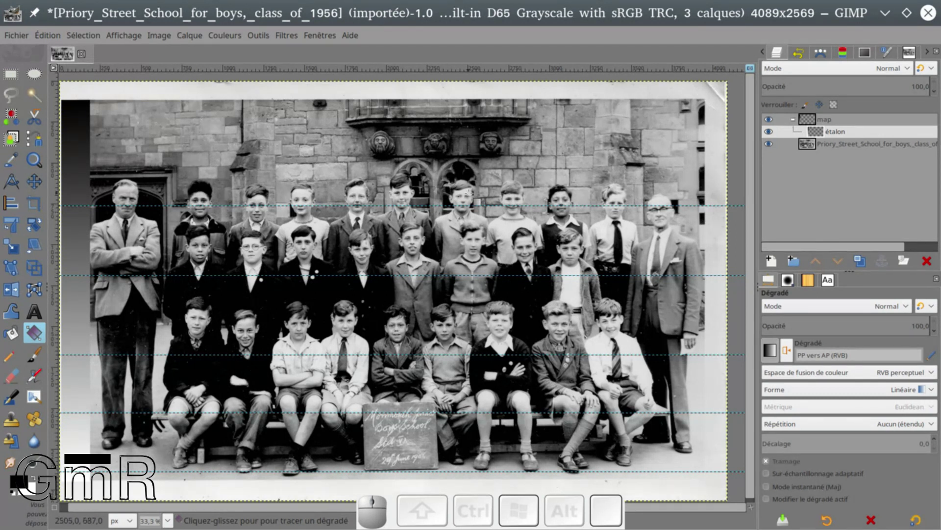
Step: Add a transparent full-size layer inside the map group and rename it 1
left_click(824, 119)
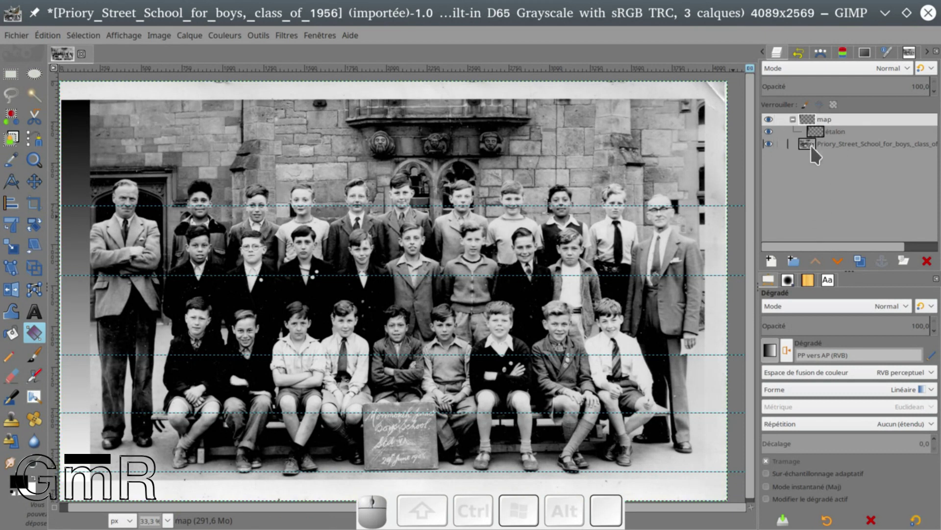
left_click(771, 260)
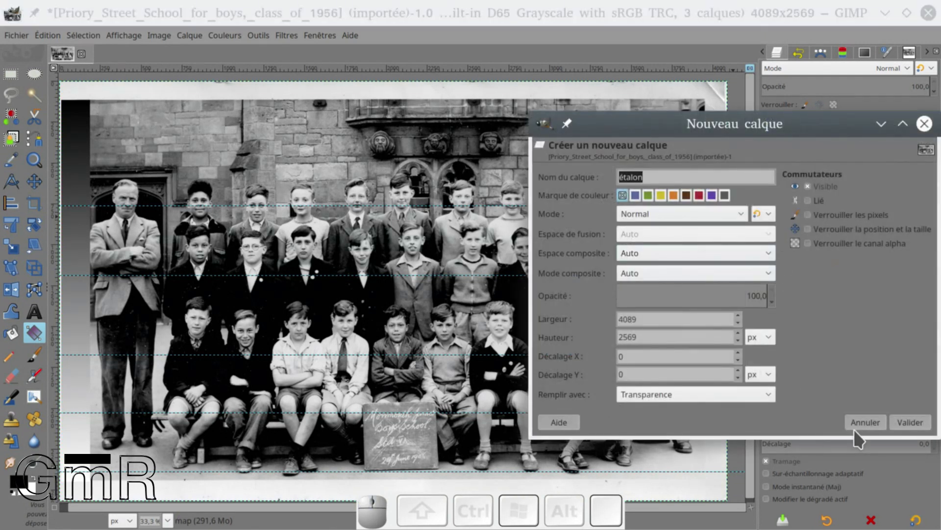
left_click(910, 422)
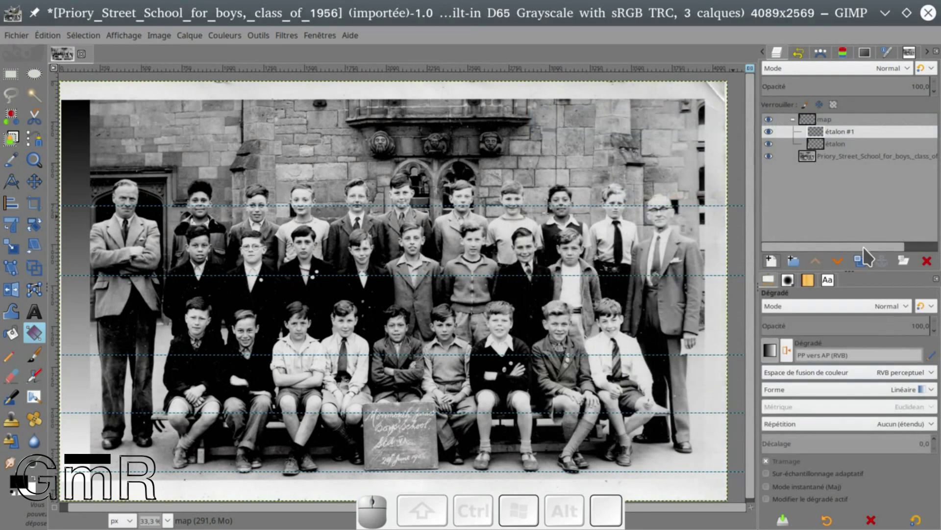
double_click(848, 131)
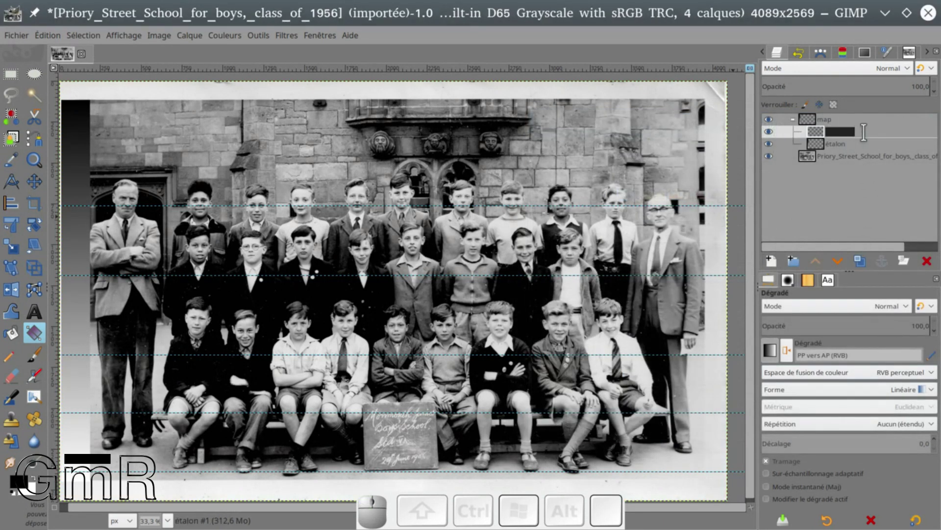
type("1")
key("Return")
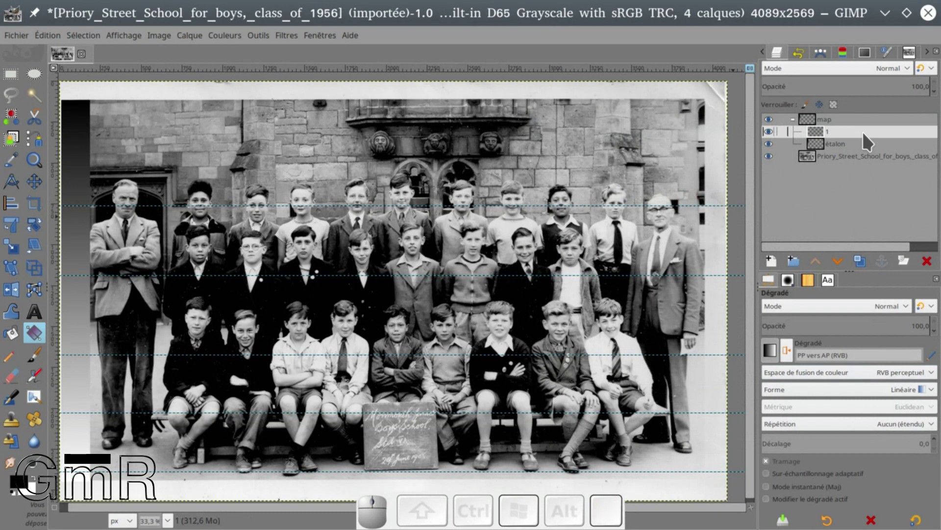
Step: Add more transparent layers to the map group, named 2 to 6 in ascending order, with étalon above them all
left_click(771, 259)
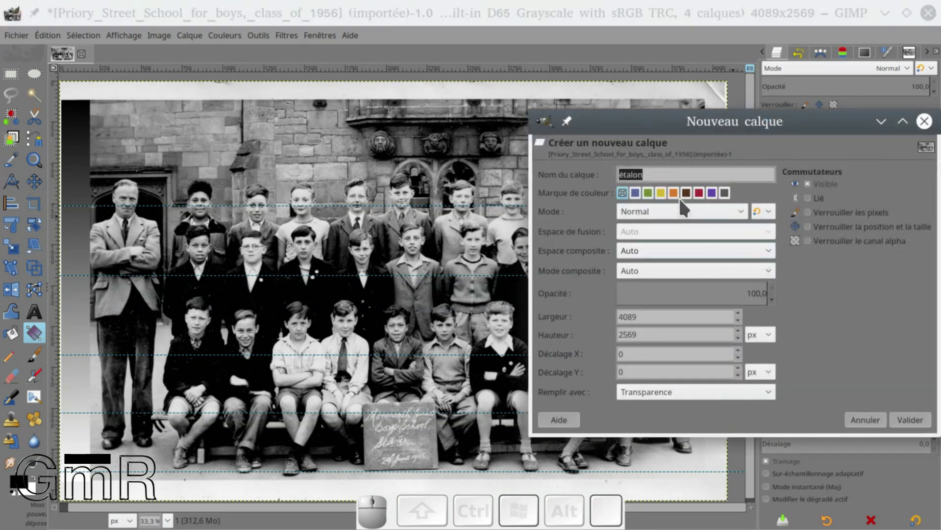
key("BackSpace")
left_click(907, 419)
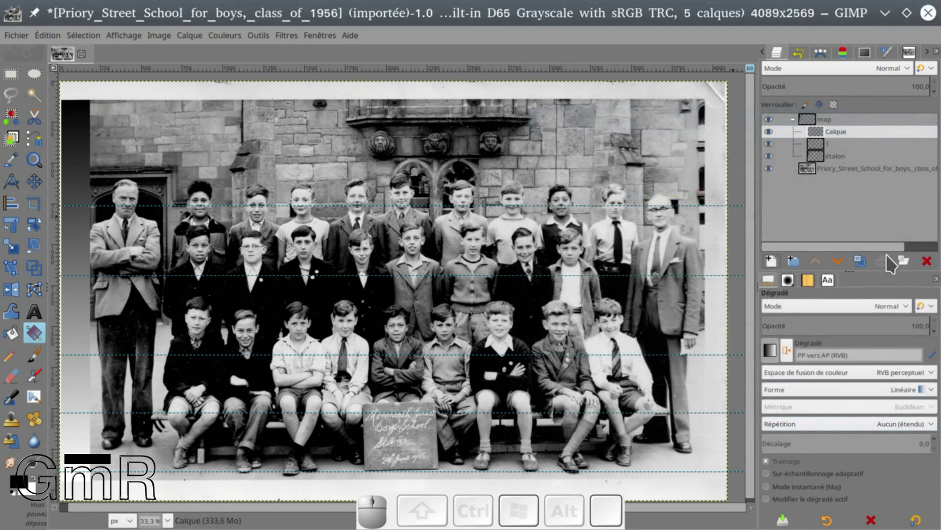
left_click(809, 119)
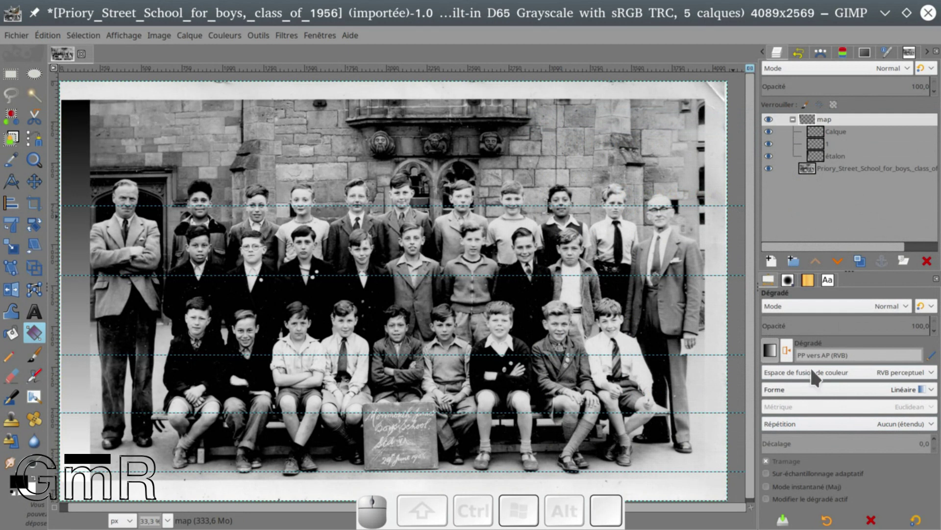
left_click(771, 261)
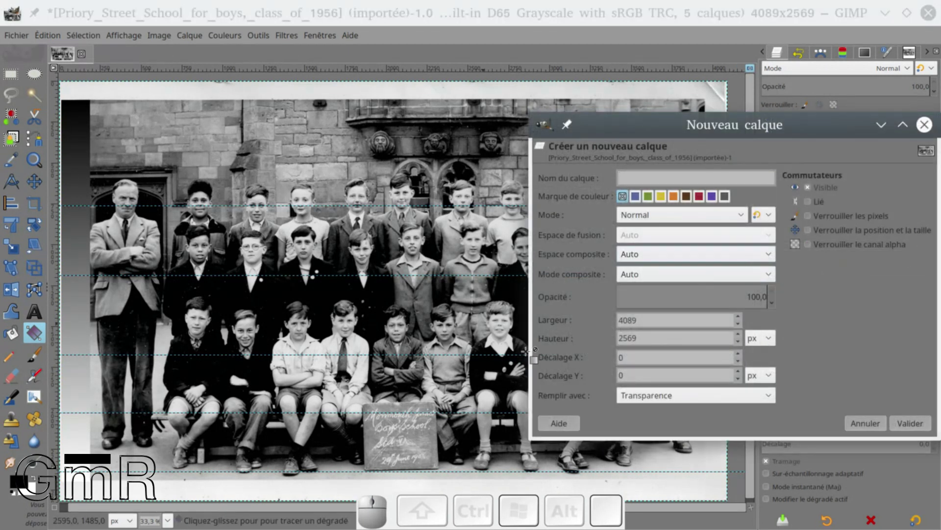
left_click(917, 423)
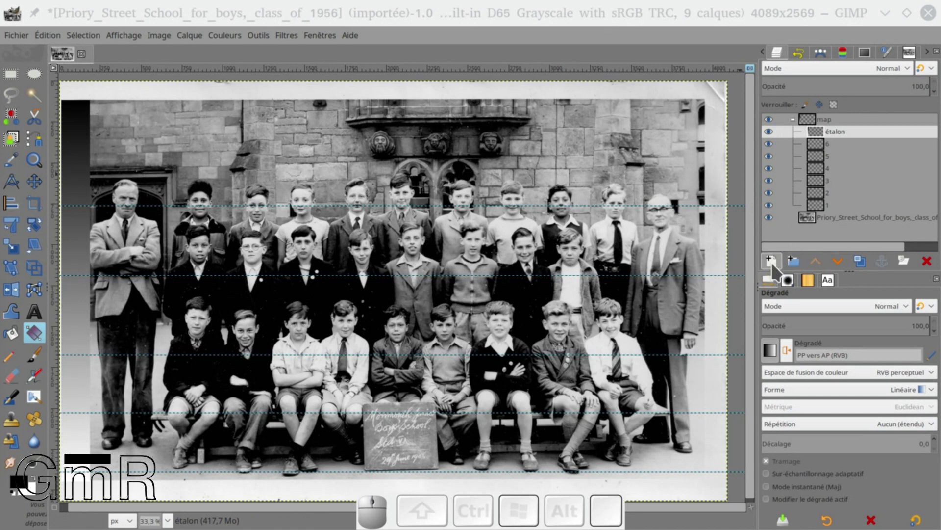
Step: Set white as the foreground colour and activate the Paintbrush with the étalon layer selected
left_click(819, 205)
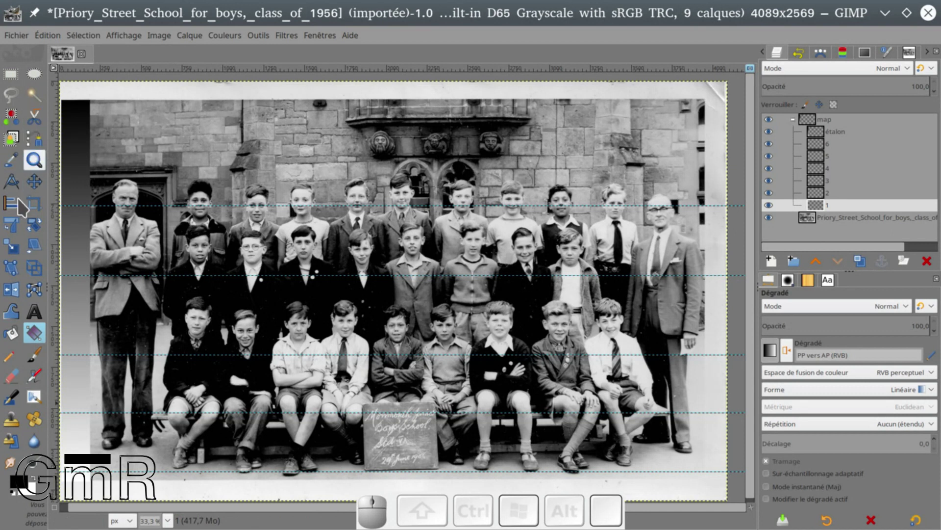
left_click(30, 474)
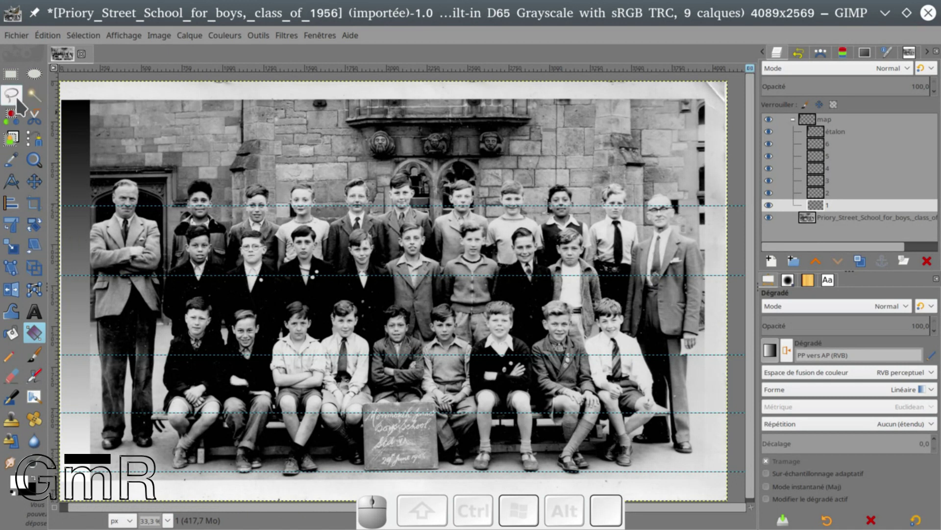
left_click(10, 159)
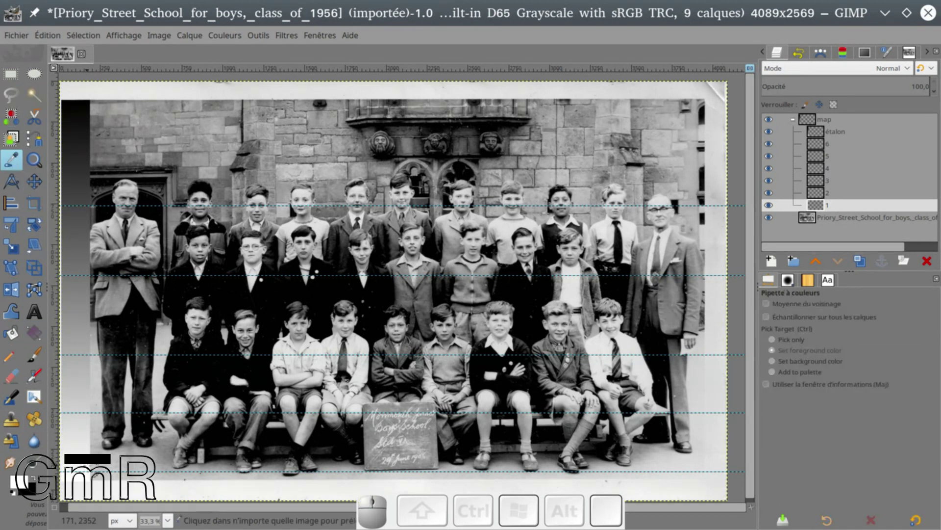
left_click(817, 130)
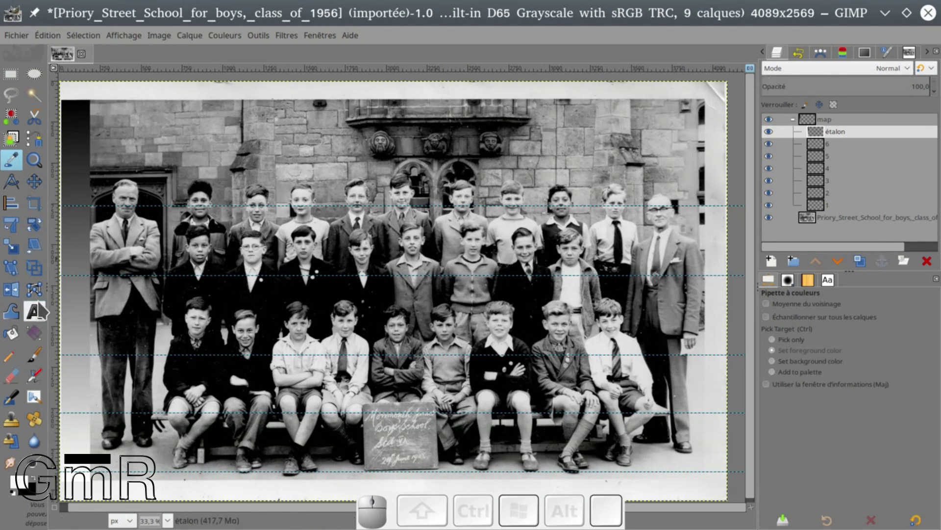
left_click(38, 358)
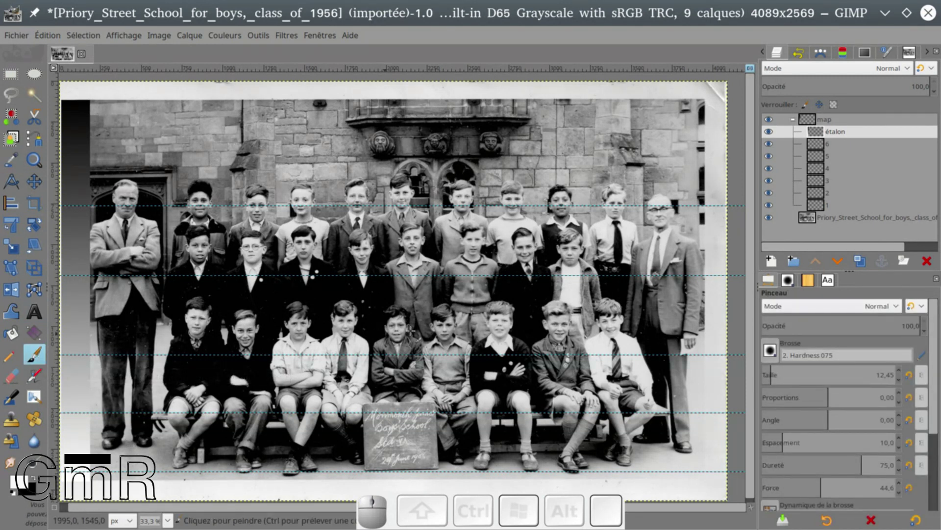
Step: Try freehand white strokes on the étalon layer over the ground near the left man's feet, with brush size 117.18
left_click_drag(771, 372, 798, 371)
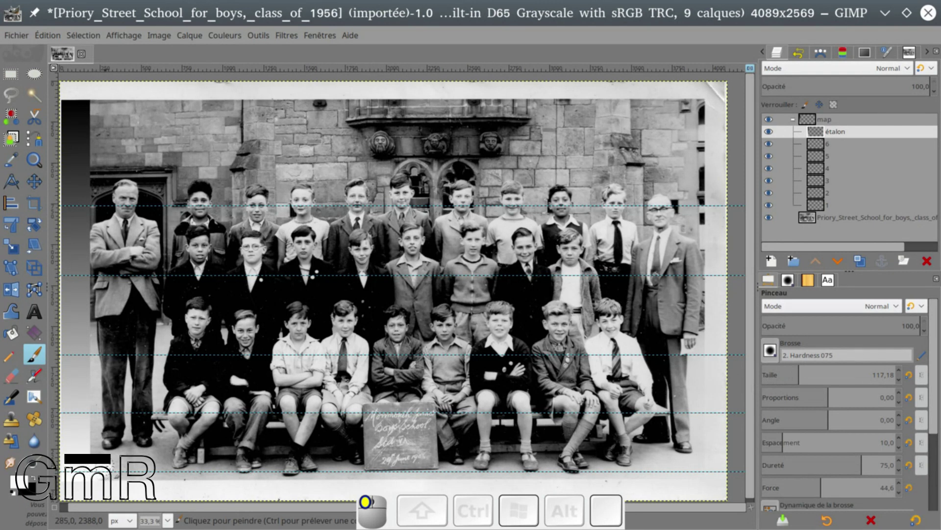
mouse_move(57, 492)
left_mouse_down()
mouse_move(96, 477)
mouse_move(159, 482)
left_mouse_up()
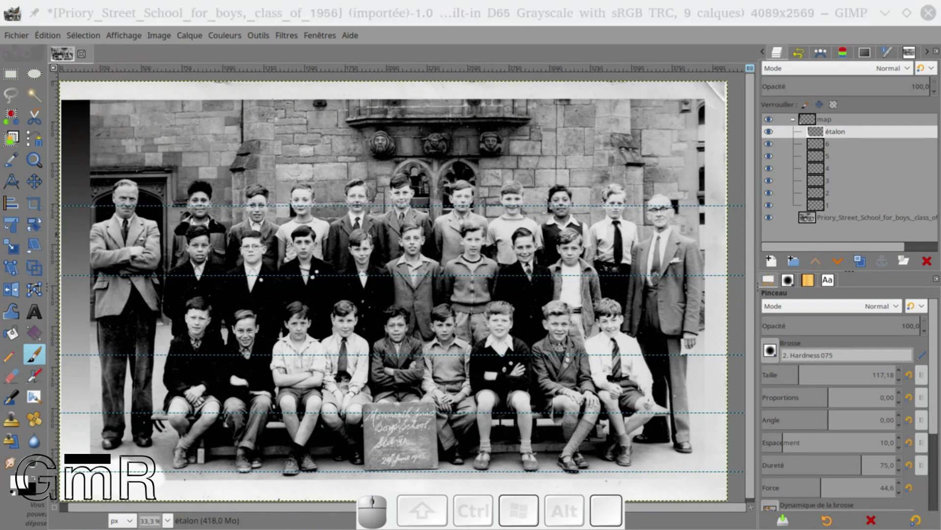
mouse_move(140, 446)
left_mouse_down()
mouse_move(162, 470)
mouse_move(175, 470)
mouse_move(147, 478)
left_mouse_up()
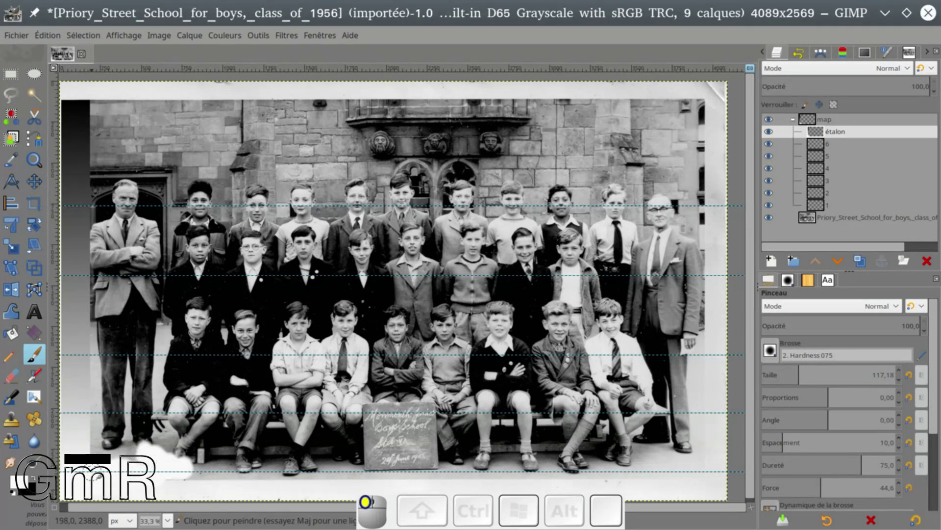
left_click_drag(89, 462, 90, 472)
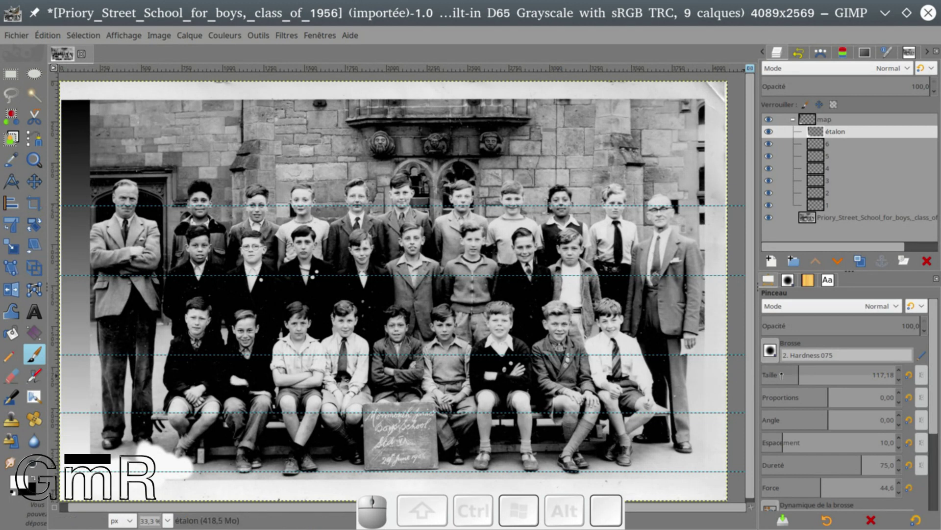
Step: Paint a straight horizontal white stroke across all the feet on the étalon layer with brush size 298.97
left_click_drag(795, 374, 826, 375)
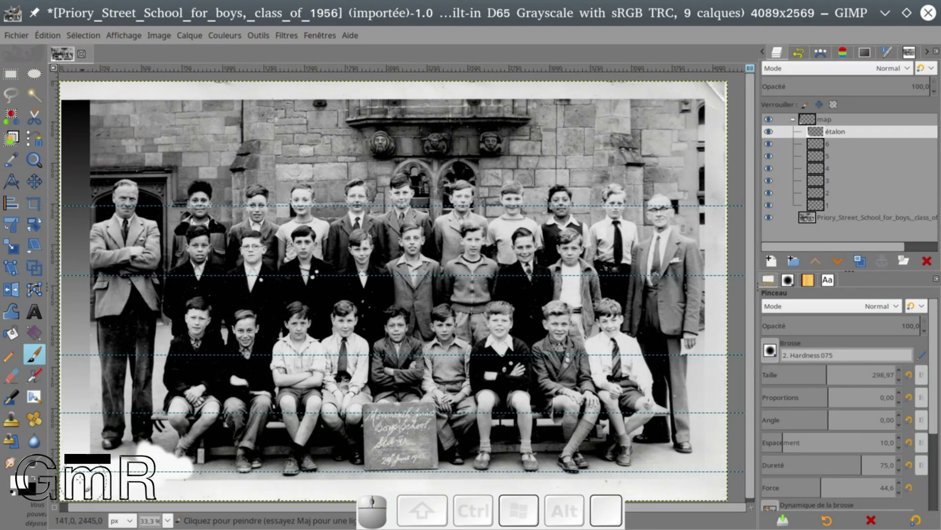
left_click(103, 461)
key("shift")
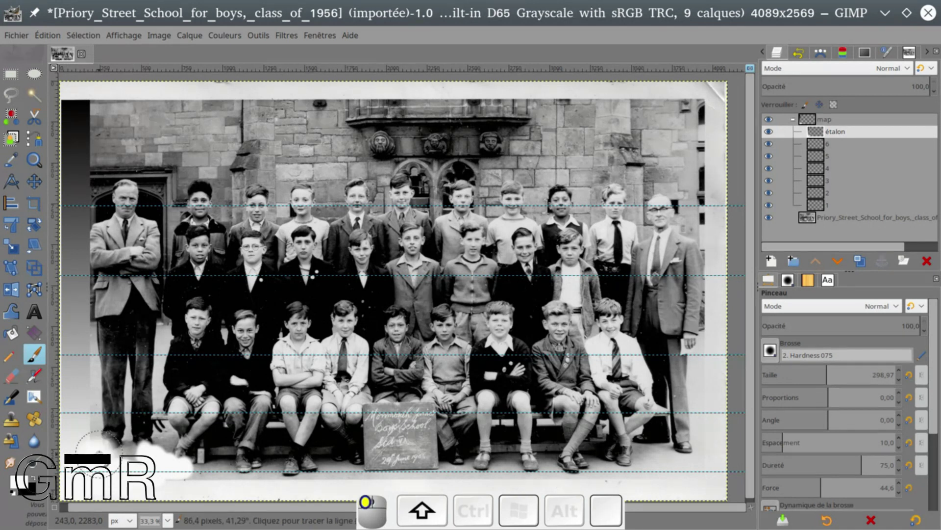
left_click(704, 456, "shift")
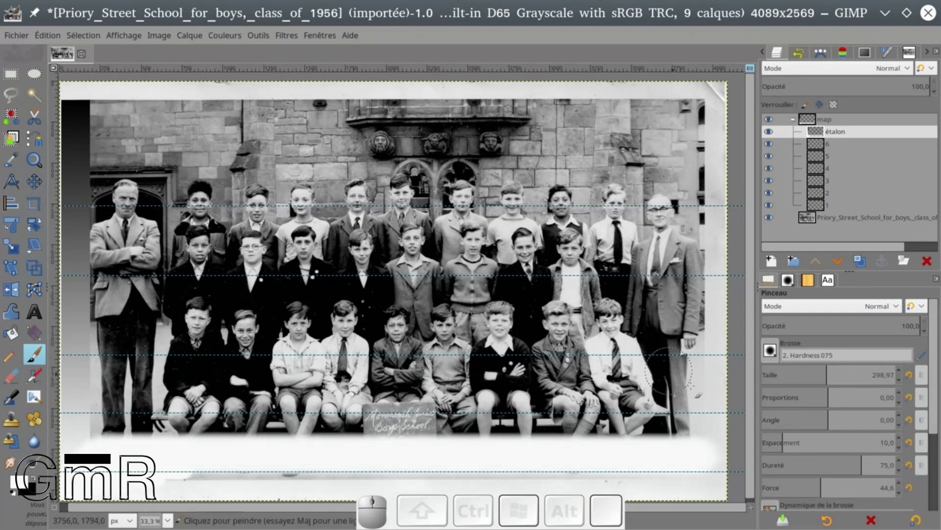
Step: Try painting white over the leftmost seated boy's legs with brush size 119.75, and undo those strokes
left_click_drag(791, 373, 778, 368)
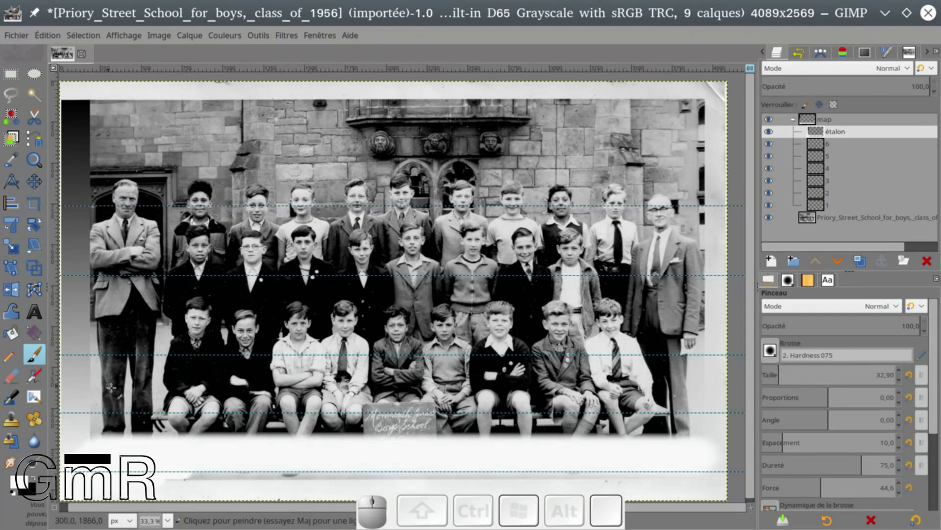
mouse_move(780, 375)
left_mouse_down()
mouse_move(809, 375)
mouse_move(800, 374)
left_mouse_up()
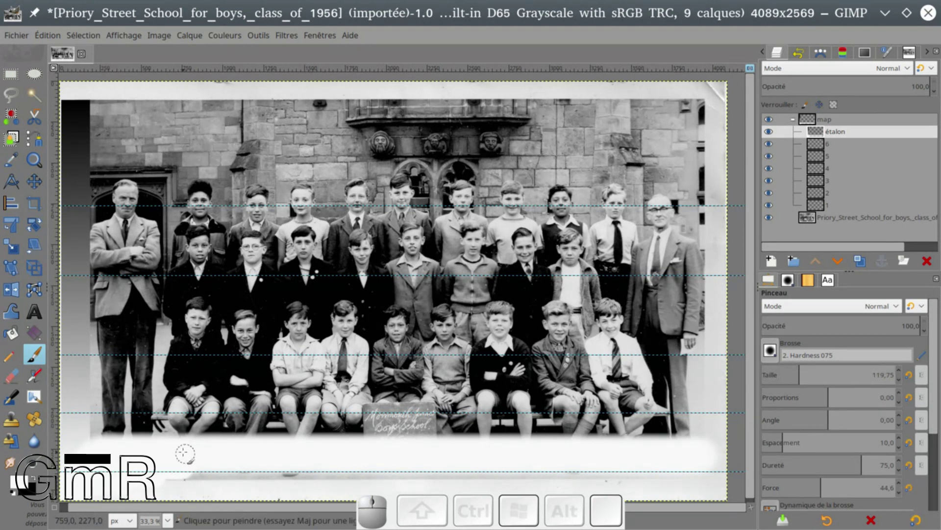
mouse_move(172, 410)
left_mouse_down()
mouse_move(175, 415)
mouse_move(187, 433)
mouse_move(205, 424)
left_mouse_up()
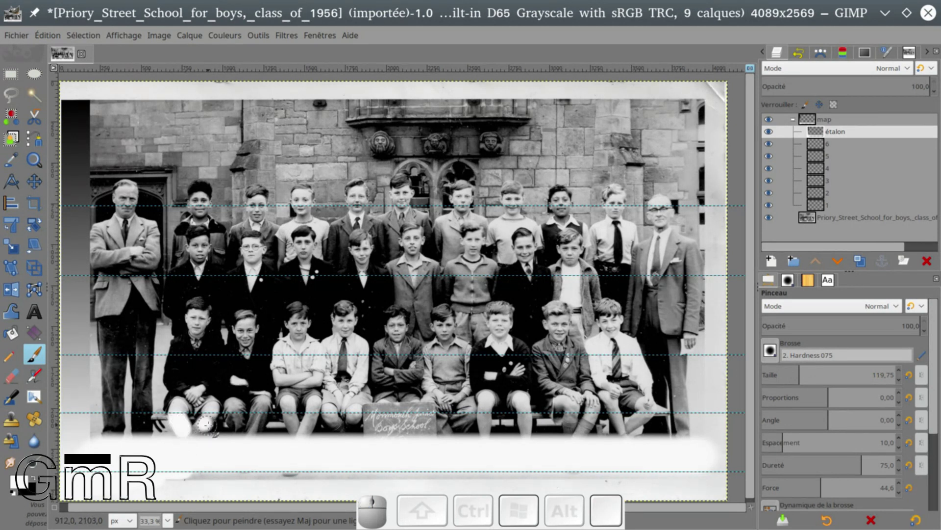
key("ctrl+z")
key("ctrl+z")
key("ctrl+z")
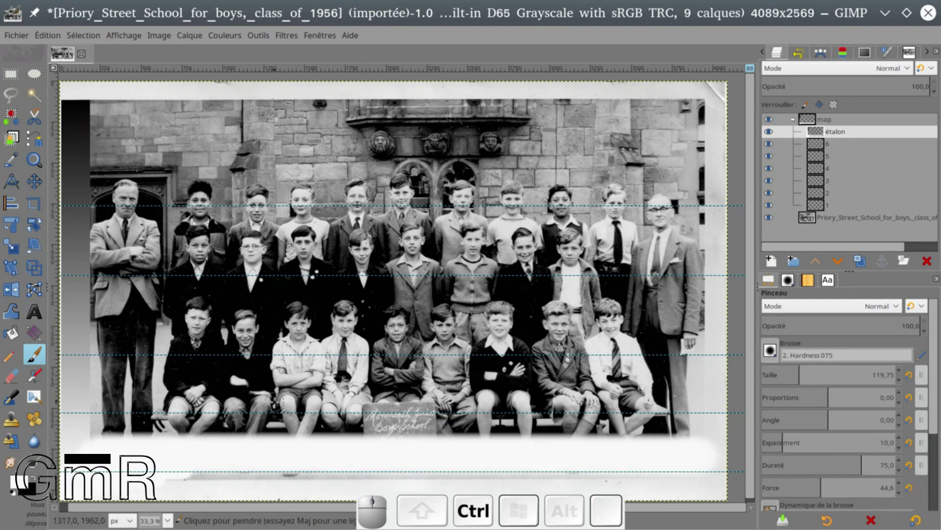
Step: Enlarge the brush to 438.64 and paint the rest of the ground below the feet white
mouse_move(186, 482)
left_mouse_down()
mouse_move(203, 471)
mouse_move(187, 483)
mouse_move(287, 473)
left_mouse_up()
left_click_drag(799, 375, 843, 374)
mouse_move(275, 471)
left_mouse_down()
mouse_move(305, 462)
mouse_move(284, 472)
mouse_move(399, 462)
mouse_move(510, 473)
mouse_move(727, 464)
left_mouse_up()
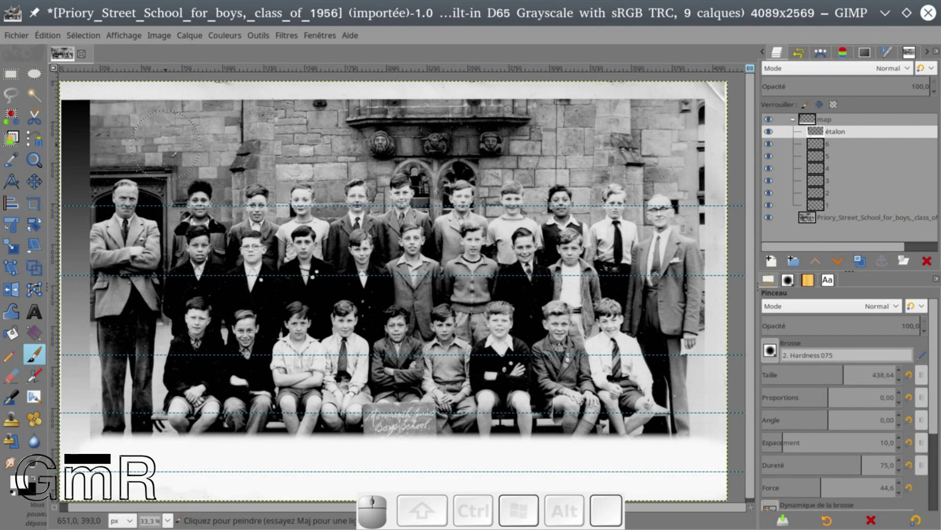
Step: Revert the image to the layer reordering state, before all the brush strokes made on the étalon layer
left_click(798, 52)
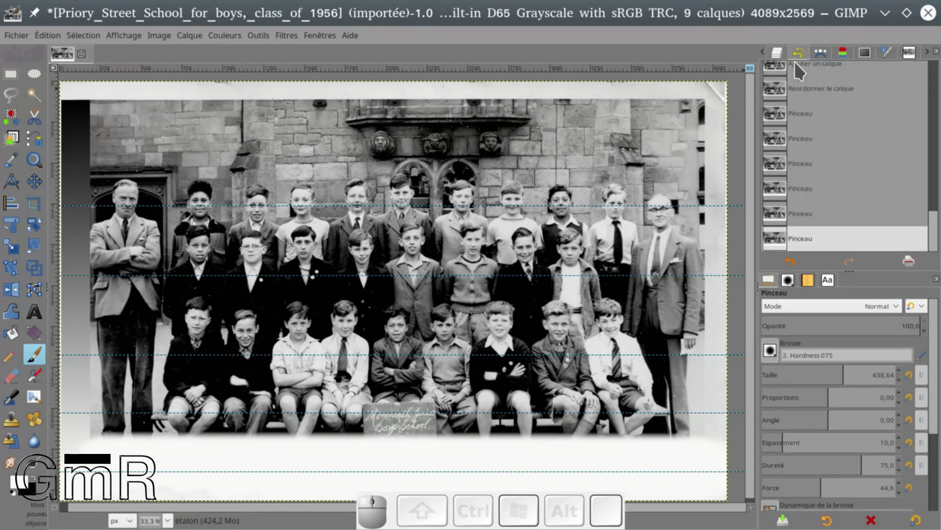
left_click(779, 90)
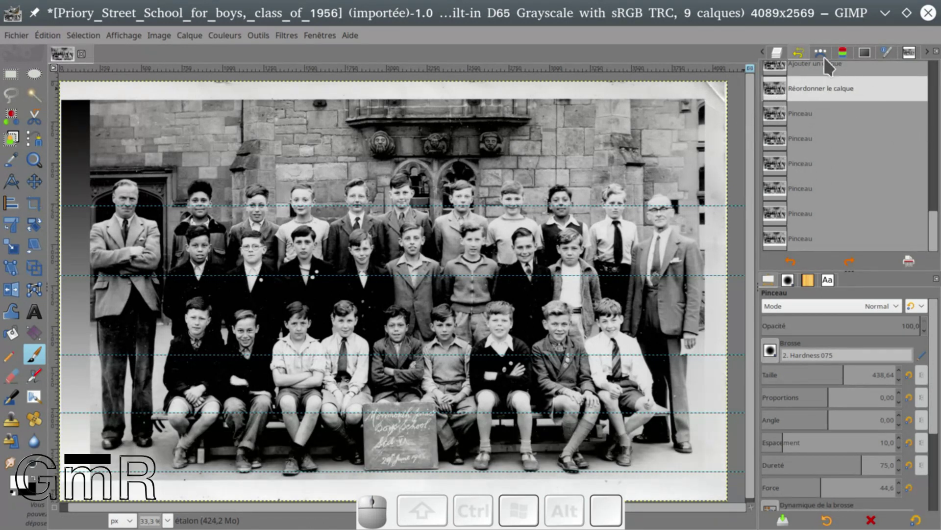
left_click(774, 52)
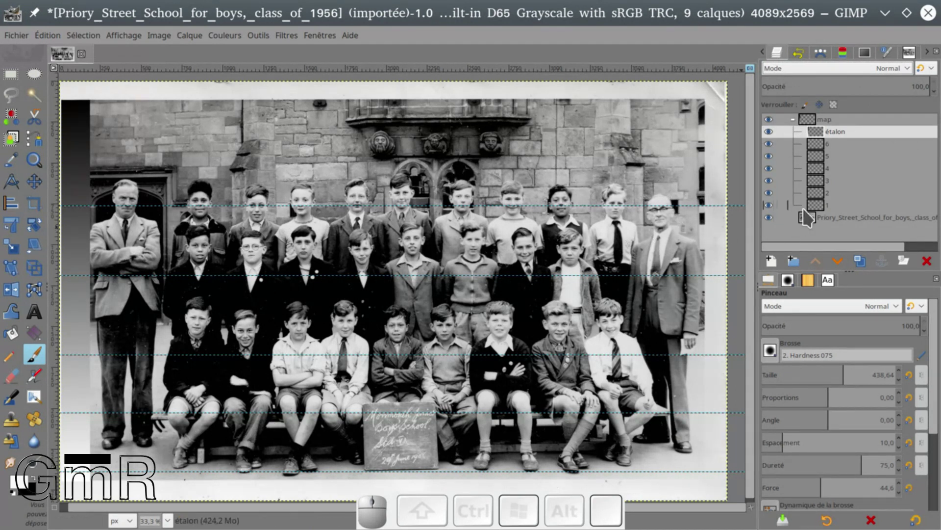
Step: On layer 1, paint a straight white stroke along the lowest guide, across the photo's full width
left_click(817, 206)
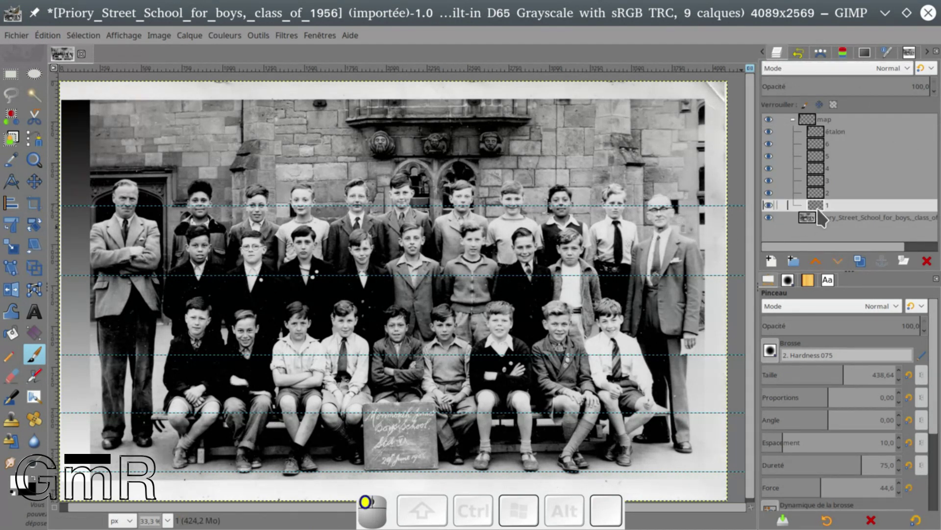
left_click(78, 470)
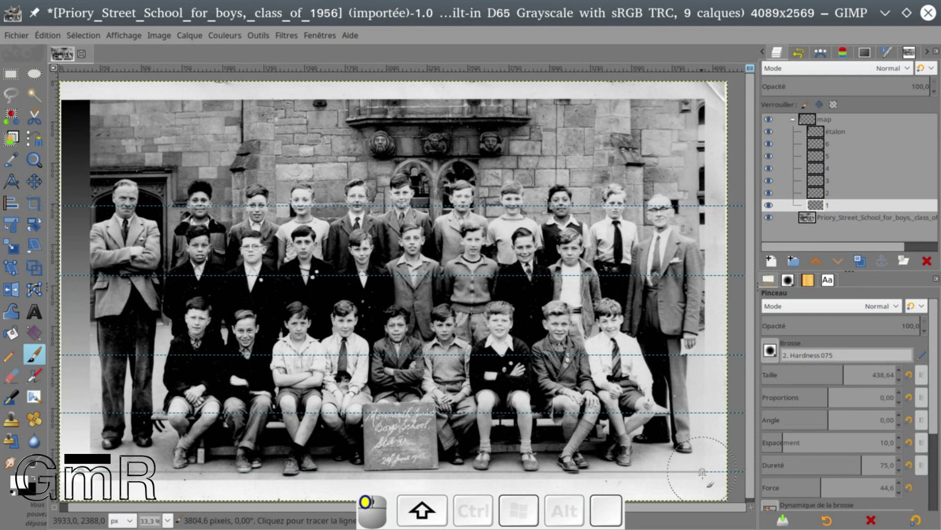
left_click(702, 472, "shift")
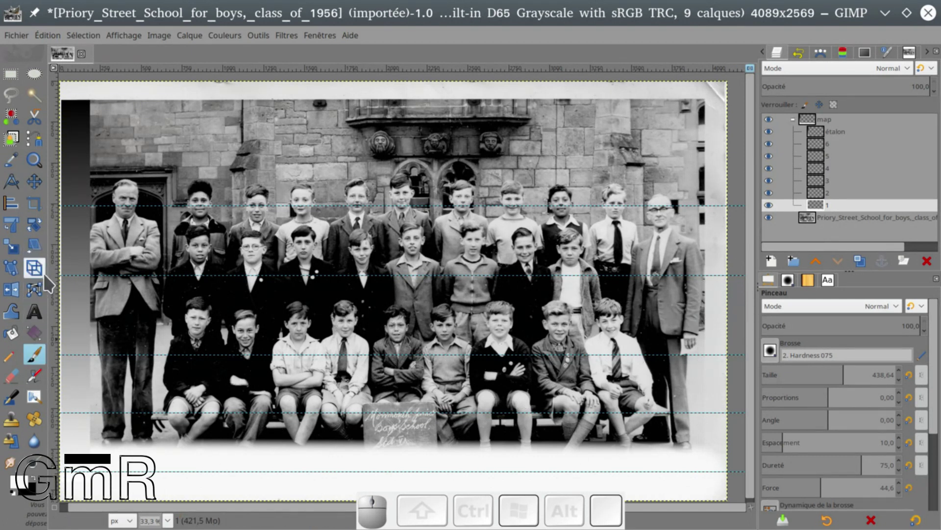
Step: On layer 1, erase the white over the feet of the boys and man at the photo's right, with eraser size 161.14
left_click(13, 375)
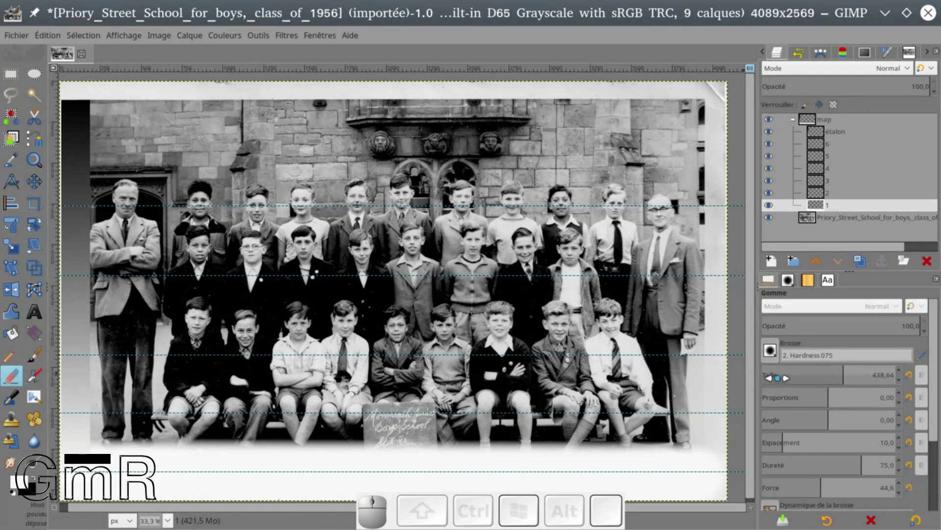
left_click_drag(814, 379, 807, 379)
mouse_move(120, 445)
left_mouse_down()
mouse_move(110, 444)
mouse_move(156, 444)
left_mouse_up()
mouse_move(681, 449)
left_mouse_down()
mouse_move(566, 450)
mouse_move(569, 461)
mouse_move(523, 452)
mouse_move(572, 447)
left_mouse_up()
left_click_drag(588, 446, 723, 447)
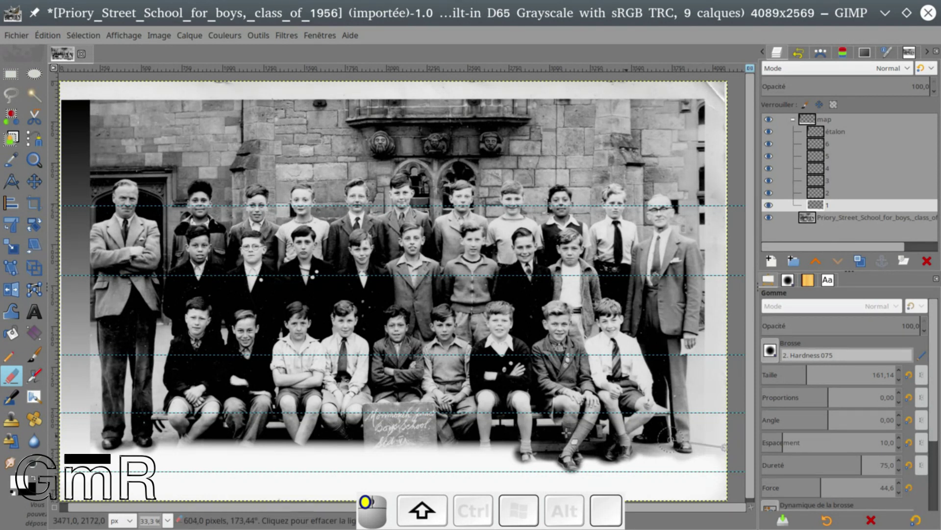
Step: Erase the white along the feet across the photo, uncover the remaining seated boys' shoes, and touch up the ground with white
left_click(91, 443, "shift")
left_click_drag(194, 447, 167, 463)
left_click_drag(103, 450, 128, 449)
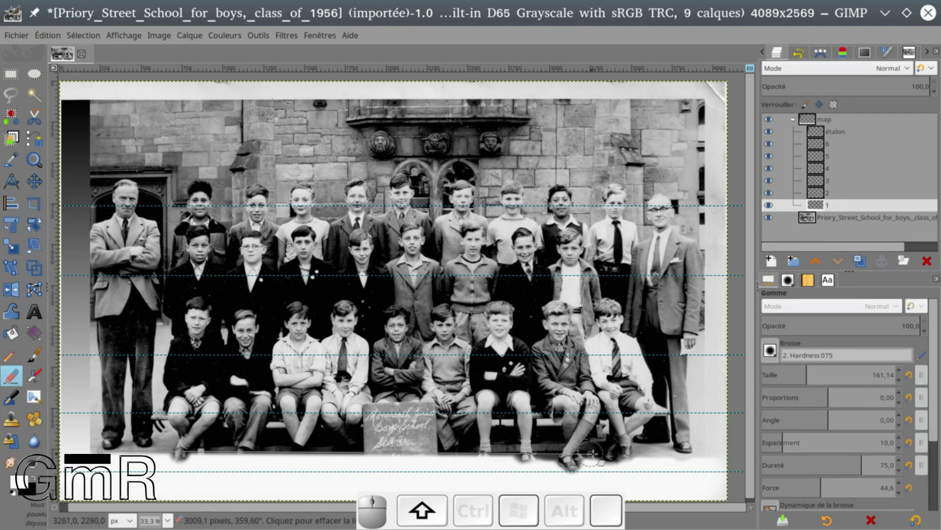
left_click(695, 454, "shift")
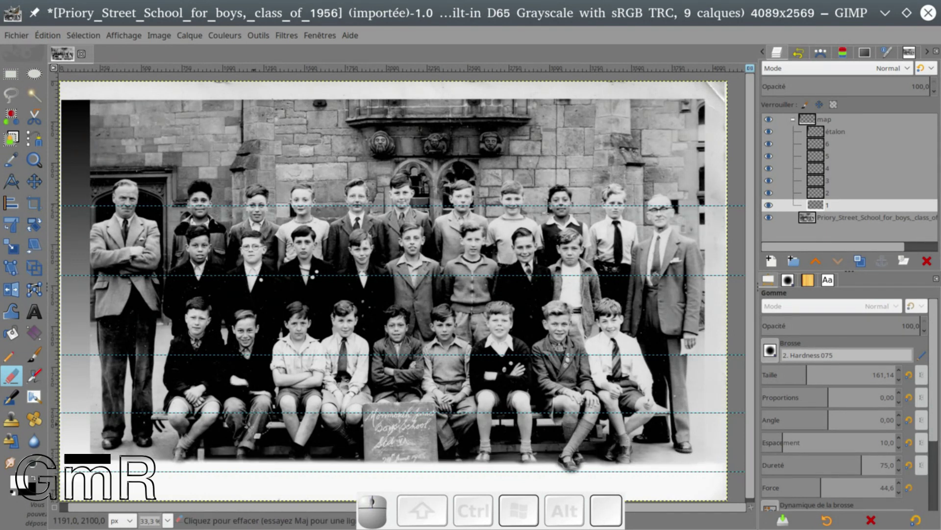
mouse_move(179, 454)
left_mouse_down()
mouse_move(255, 465)
mouse_move(303, 460)
left_mouse_up()
left_click_drag(354, 454, 339, 454)
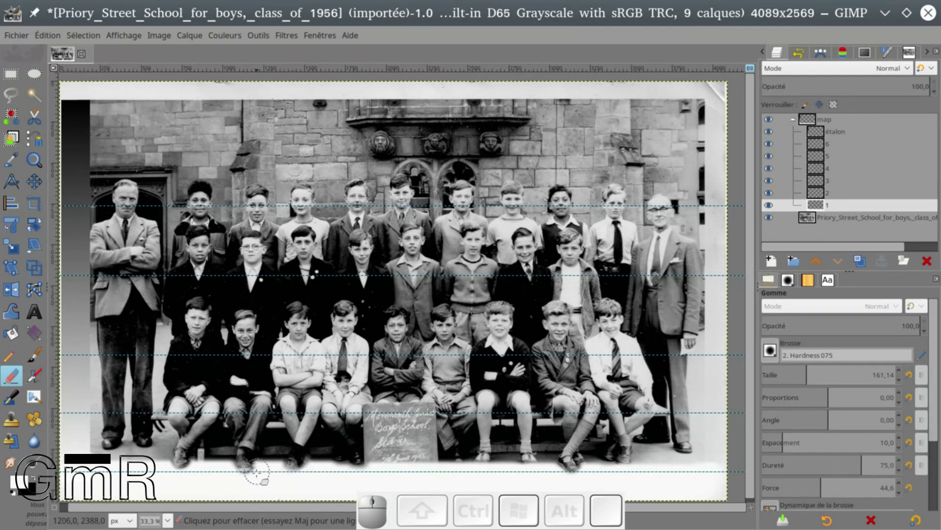
left_click(35, 357)
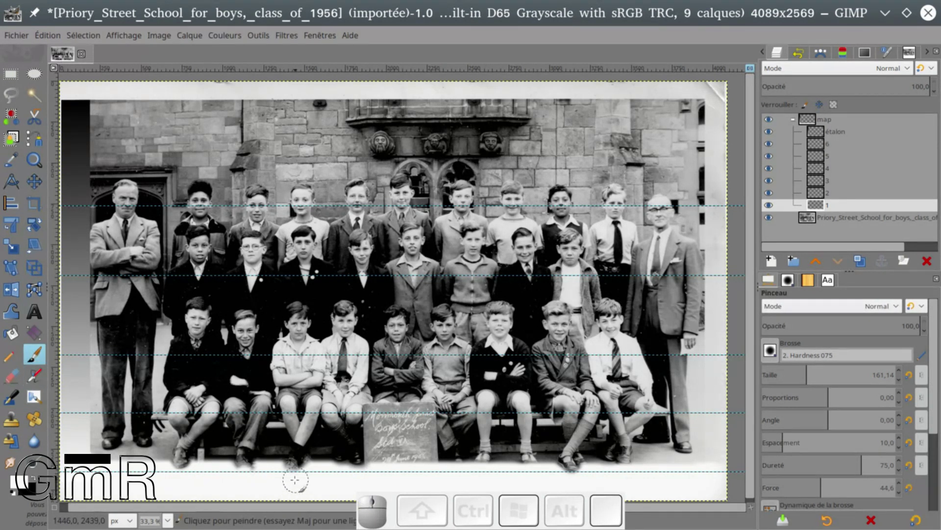
left_click(179, 478)
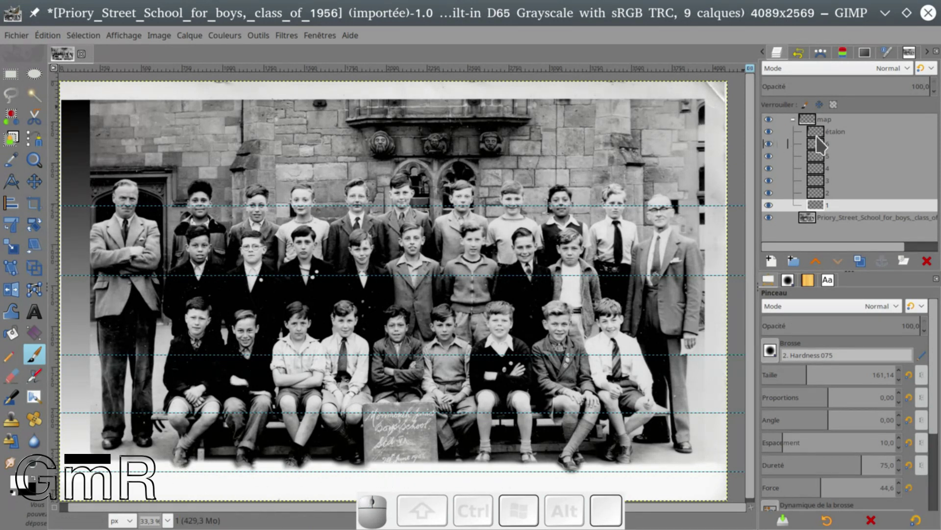
Step: Pick the light grey from the étalon layer's gradient at the second-lowest guide as the foreground colour
left_click(835, 131)
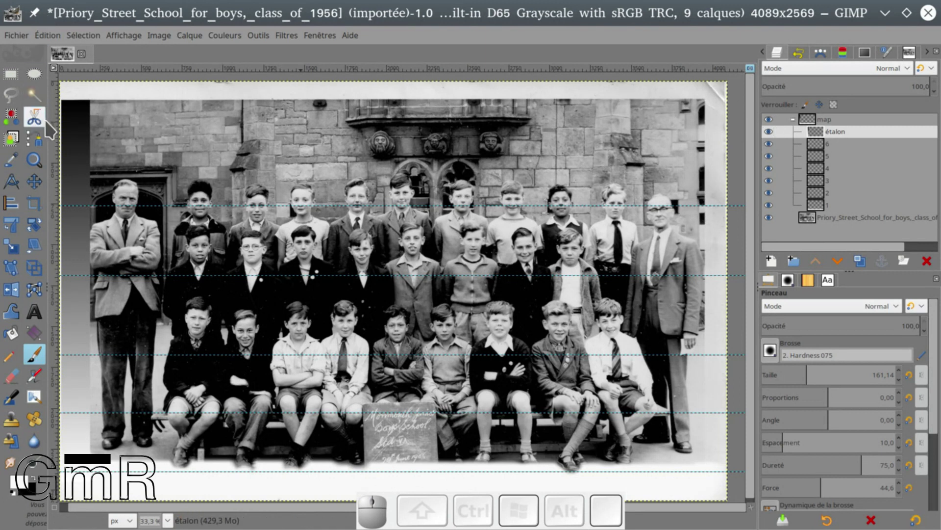
left_click(10, 160)
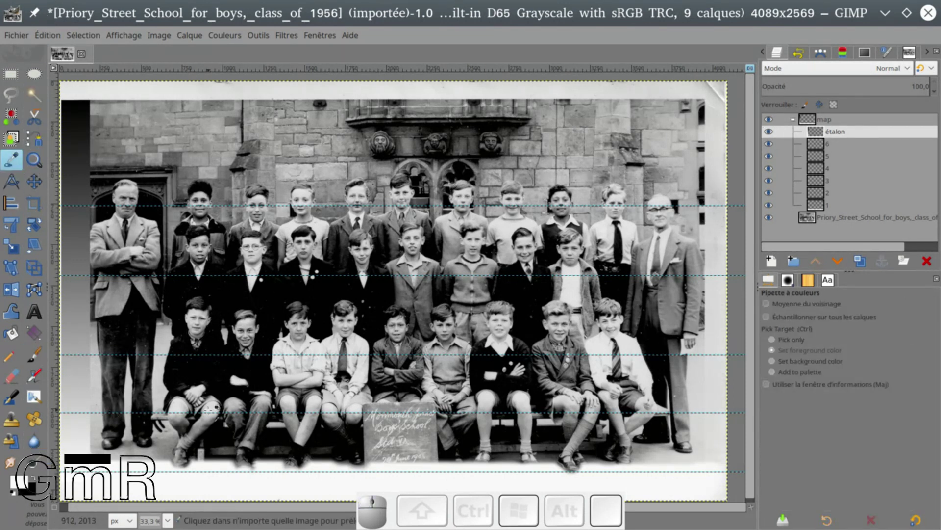
left_click(74, 413)
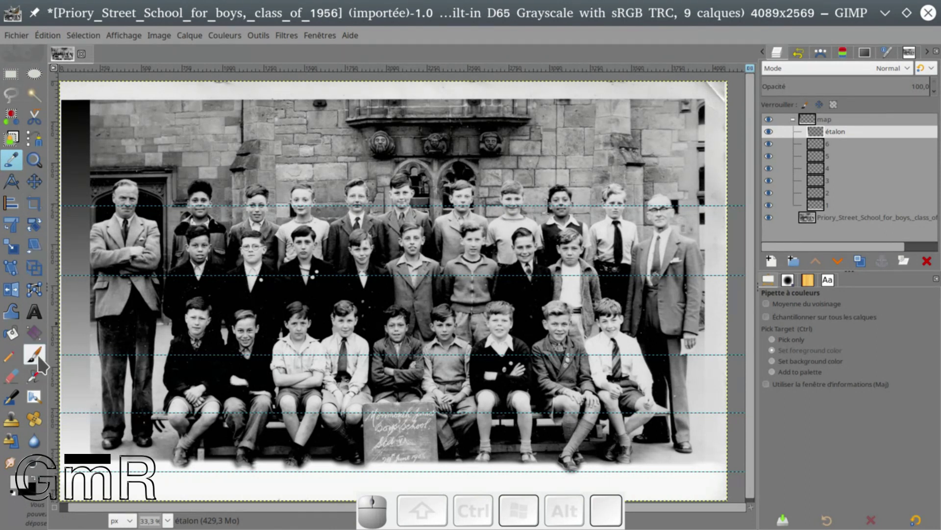
Step: Try painting the light grey over the left man's shoe on the étalon layer, and undo that stroke
left_click(35, 354)
left_click(110, 444)
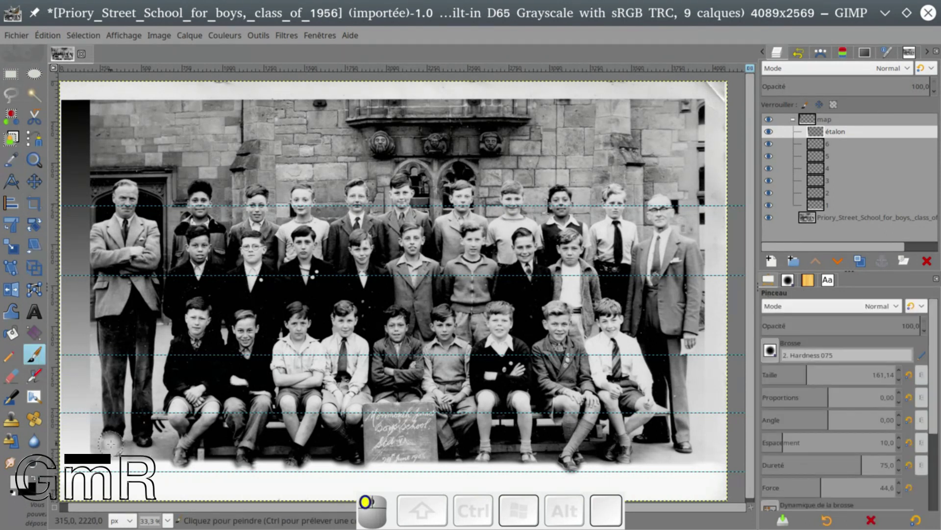
left_click_drag(111, 443, 112, 444)
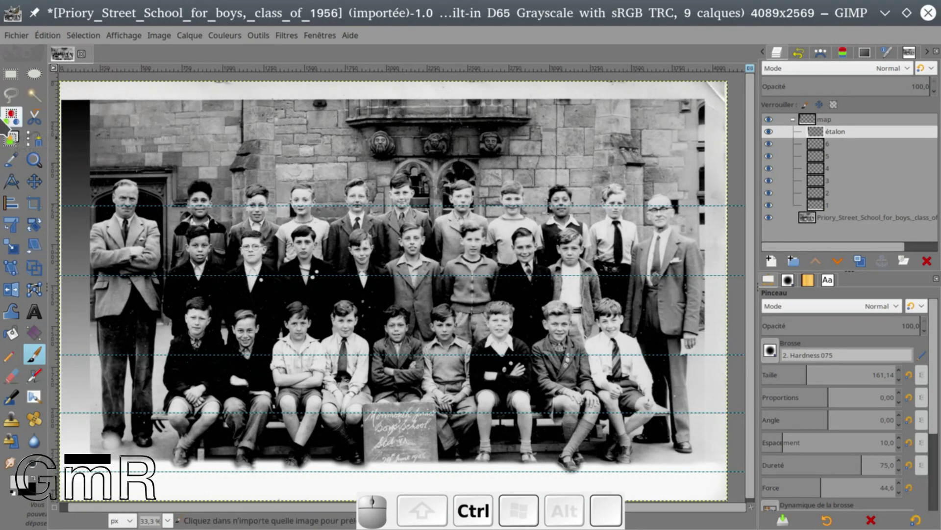
key("ctrl+z")
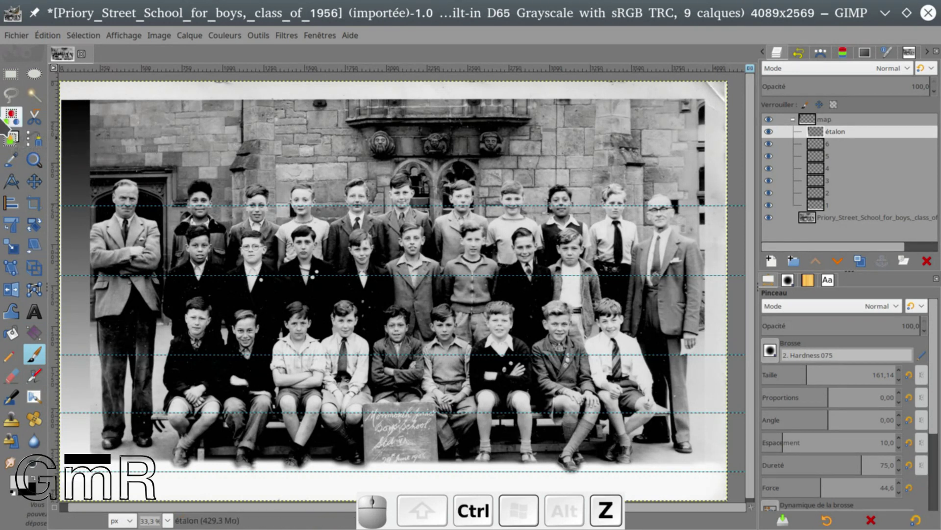
Step: On layer 2, paint the seated boys' legs and the slate light grey, enlarging the brush to 262.16 along the way
left_click(818, 193)
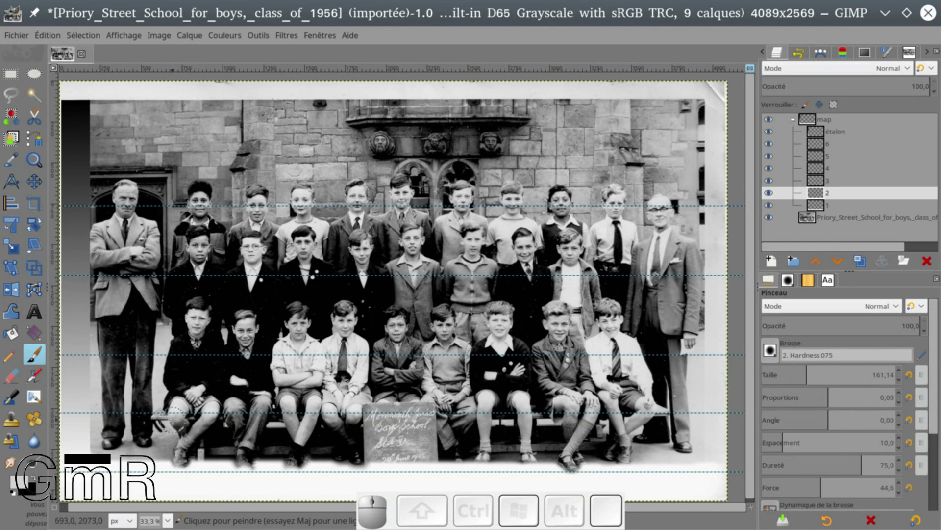
mouse_move(179, 420)
left_mouse_down()
mouse_move(184, 461)
mouse_move(206, 419)
mouse_move(160, 422)
mouse_move(210, 426)
mouse_move(211, 413)
mouse_move(182, 412)
mouse_move(216, 419)
mouse_move(200, 448)
mouse_move(233, 449)
mouse_move(218, 447)
mouse_move(238, 412)
mouse_move(230, 419)
mouse_move(228, 446)
left_mouse_up()
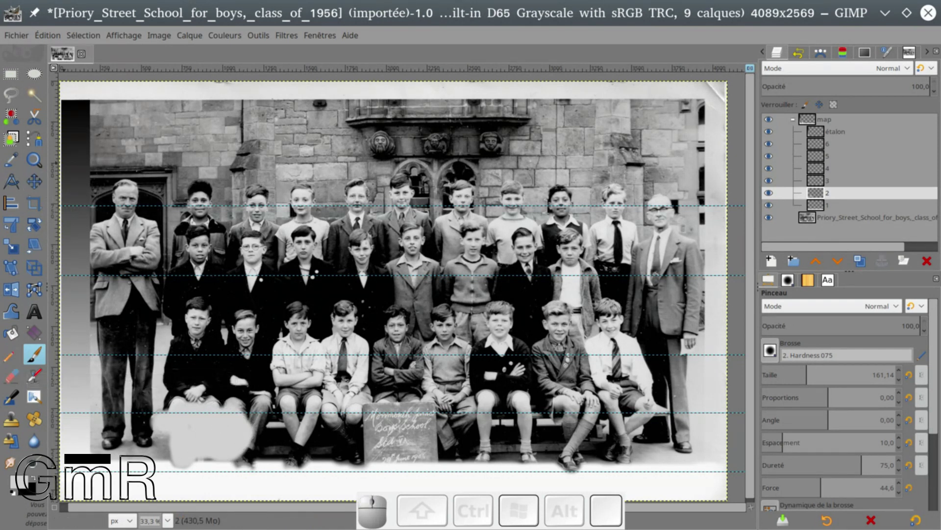
left_click_drag(260, 407, 200, 417)
mouse_move(201, 450)
left_mouse_down()
mouse_move(256, 457)
mouse_move(190, 459)
mouse_move(280, 406)
mouse_move(295, 439)
mouse_move(268, 430)
mouse_move(273, 447)
mouse_move(304, 456)
left_mouse_up()
key("bracketright")
mouse_move(370, 422)
left_mouse_down()
mouse_move(313, 423)
mouse_move(344, 448)
mouse_move(560, 460)
mouse_move(635, 453)
mouse_move(647, 417)
mouse_move(330, 420)
mouse_move(563, 436)
mouse_move(478, 433)
left_mouse_up()
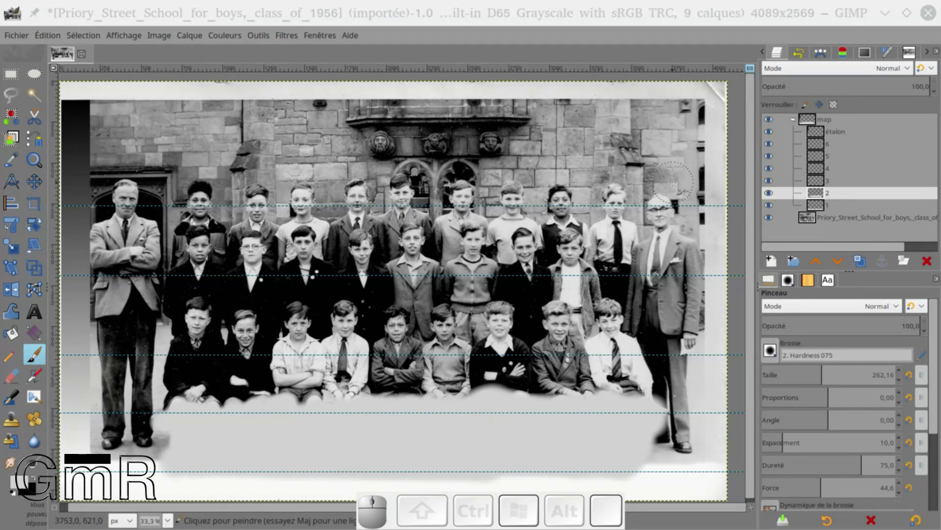
Step: Reorder the numbered layers in the map group so they run from 1 down to 6 beneath étalon
left_click_drag(820, 203, 855, 136)
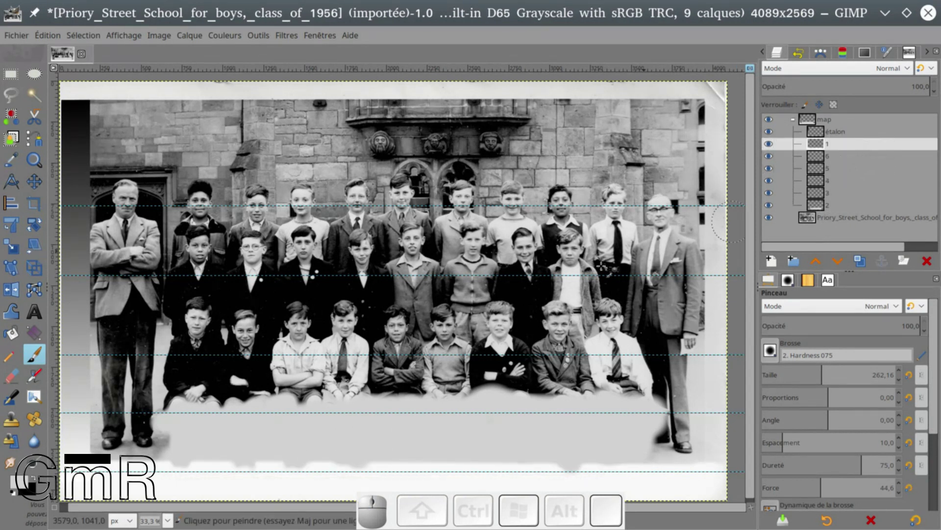
left_click_drag(820, 206, 838, 152)
left_click_drag(820, 207, 864, 196)
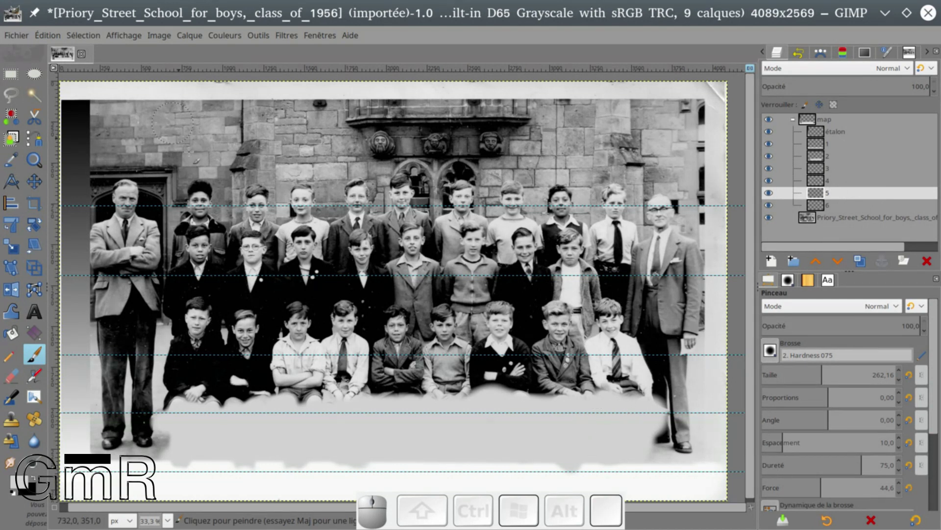
Step: Pick a darker grey from the étalon gradient and paint it over the seated boys' torsos on layer 3
left_click(816, 157)
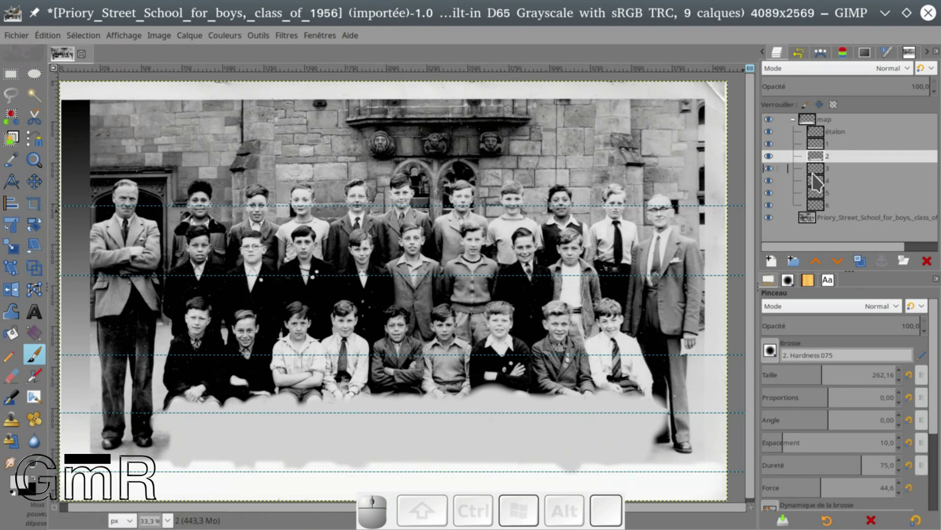
left_click(826, 131)
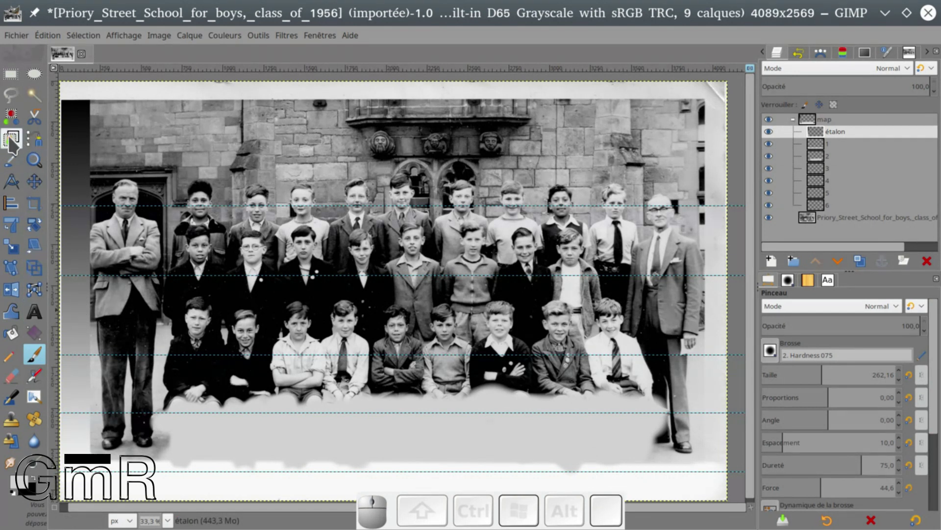
left_click(11, 161)
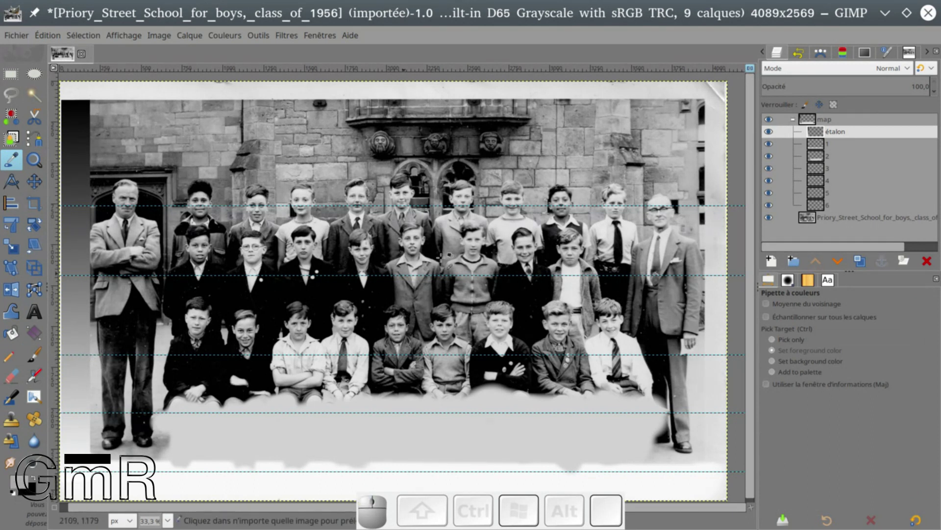
left_click(816, 169)
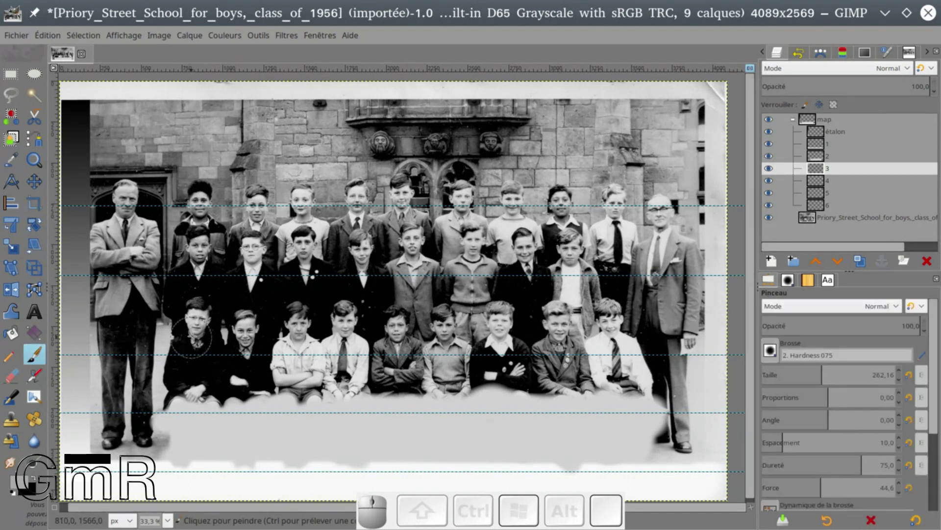
mouse_move(203, 347)
left_mouse_down()
mouse_move(182, 383)
mouse_move(187, 397)
mouse_move(206, 372)
mouse_move(210, 398)
mouse_move(228, 404)
mouse_move(284, 394)
mouse_move(281, 405)
mouse_move(574, 393)
mouse_move(642, 401)
mouse_move(618, 352)
mouse_move(599, 369)
mouse_move(607, 352)
mouse_move(599, 356)
mouse_move(608, 382)
mouse_move(558, 354)
mouse_move(539, 377)
mouse_move(494, 371)
mouse_move(494, 354)
mouse_move(504, 360)
mouse_move(438, 356)
left_mouse_up()
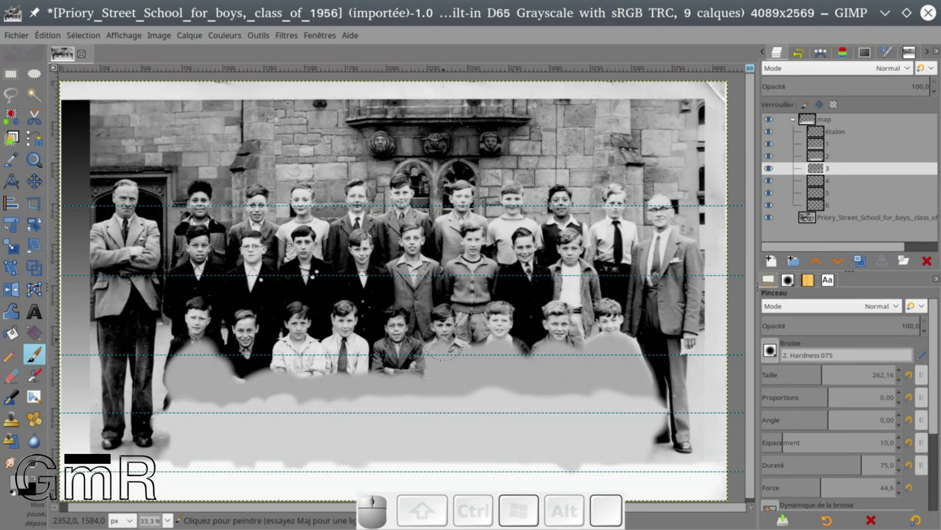
Step: Reduce the brush size to 176.05 and fill the dark gap between the two fair-haired seated boys' shoulders with grey
scroll(458, 330, "up", 2, "ctrl")
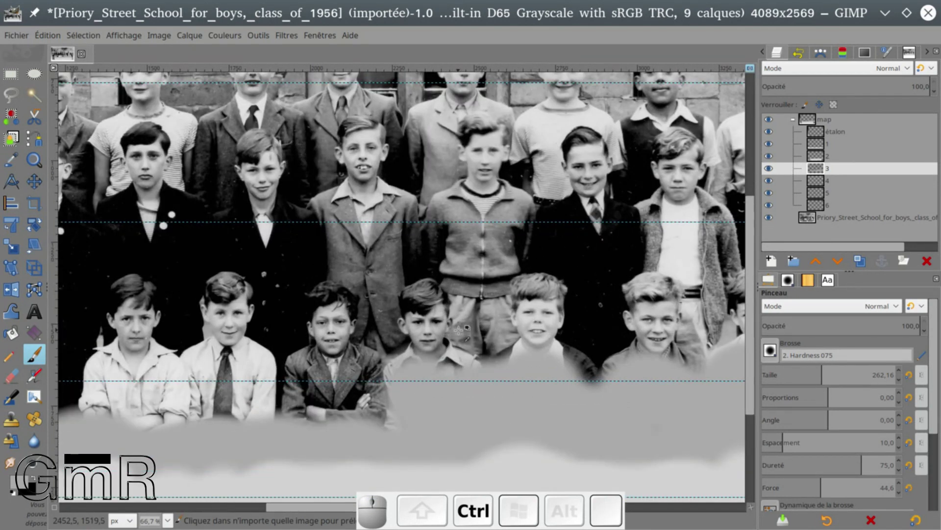
scroll(458, 330, "up", 1, "ctrl")
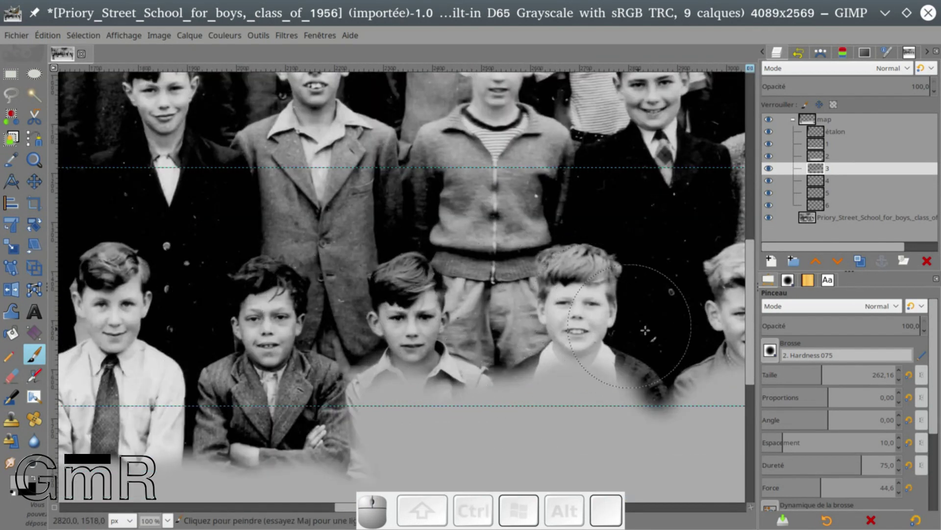
left_click(779, 374)
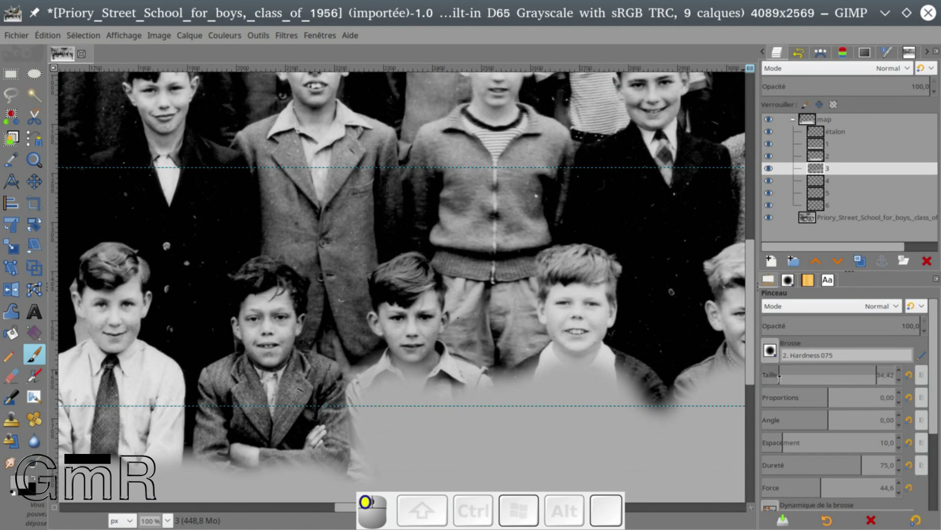
left_click(873, 374)
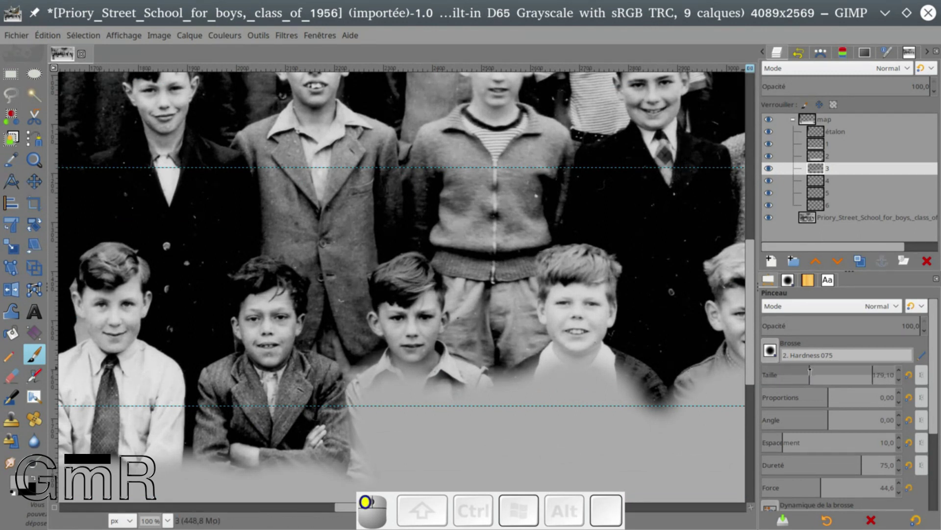
mouse_move(716, 391)
left_mouse_down()
mouse_move(657, 406)
mouse_move(603, 391)
mouse_move(619, 387)
mouse_move(613, 377)
mouse_move(593, 382)
mouse_move(603, 377)
mouse_move(635, 402)
mouse_move(653, 376)
left_mouse_up()
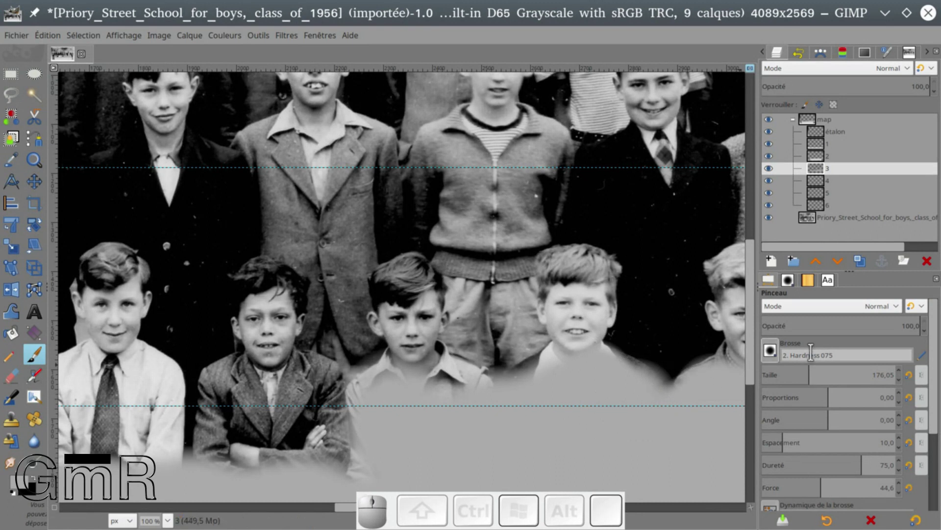
Step: Switch to the 2. Hardness 100 brush and paint a short grey stroke over the fair-haired seated boy's hair
left_click(770, 352)
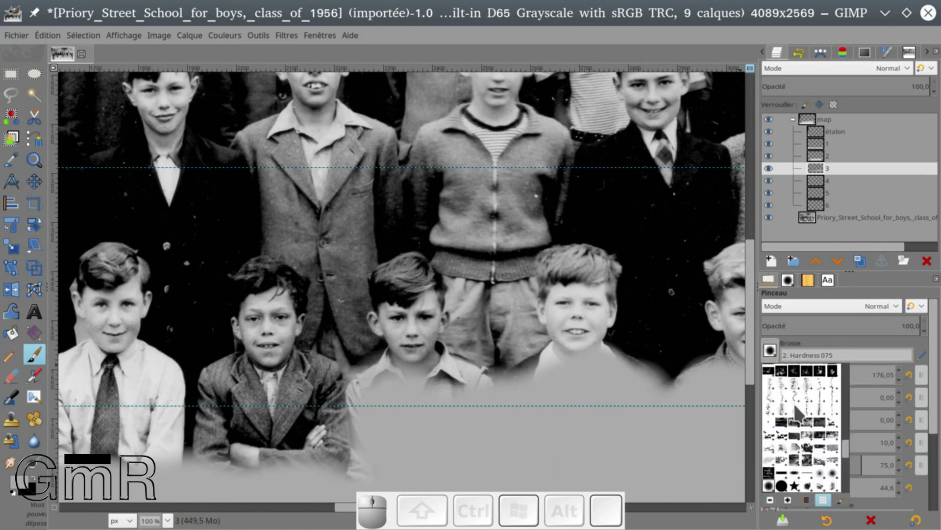
left_click(782, 484)
left_click_drag(782, 484, 738, 388)
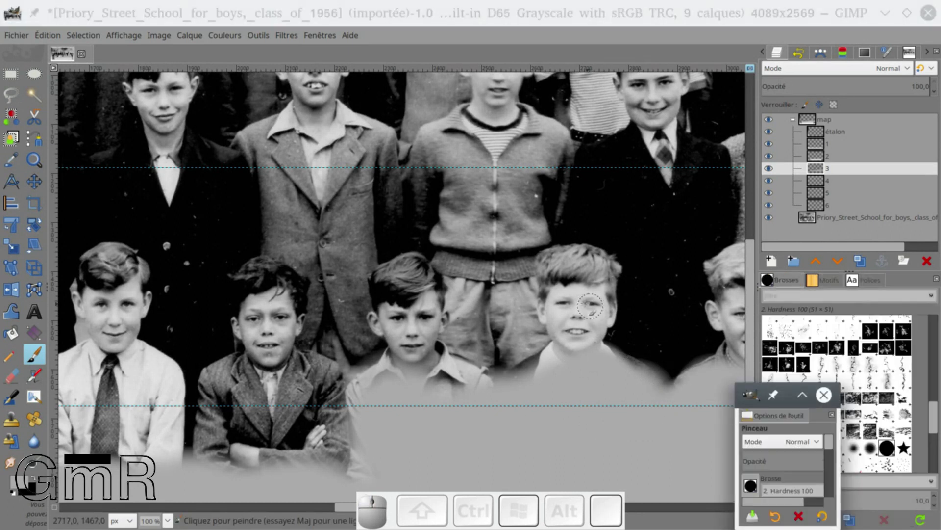
left_click(552, 262)
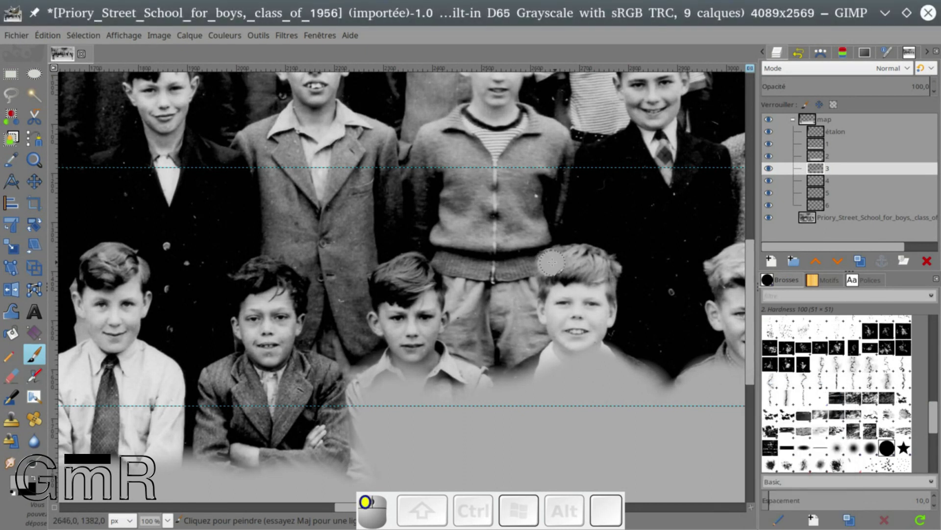
left_click_drag(589, 261, 592, 259)
key("ctrl")
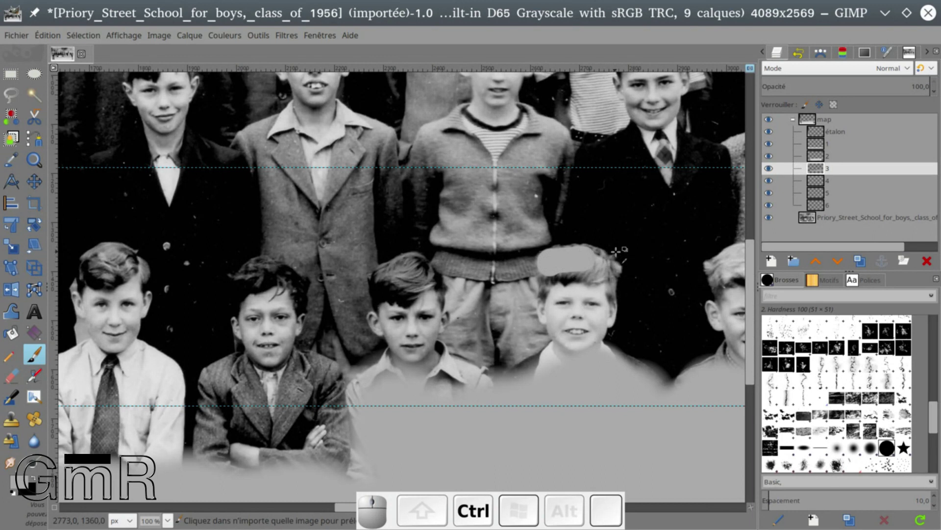
Step: Hide the map group and select the original class photo layer
scroll(615, 251, "down", 2)
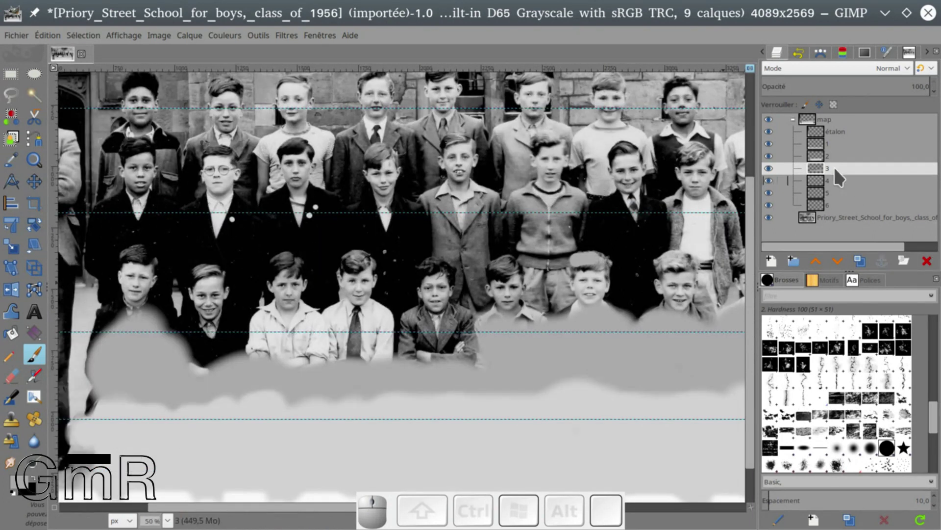
left_click(768, 119)
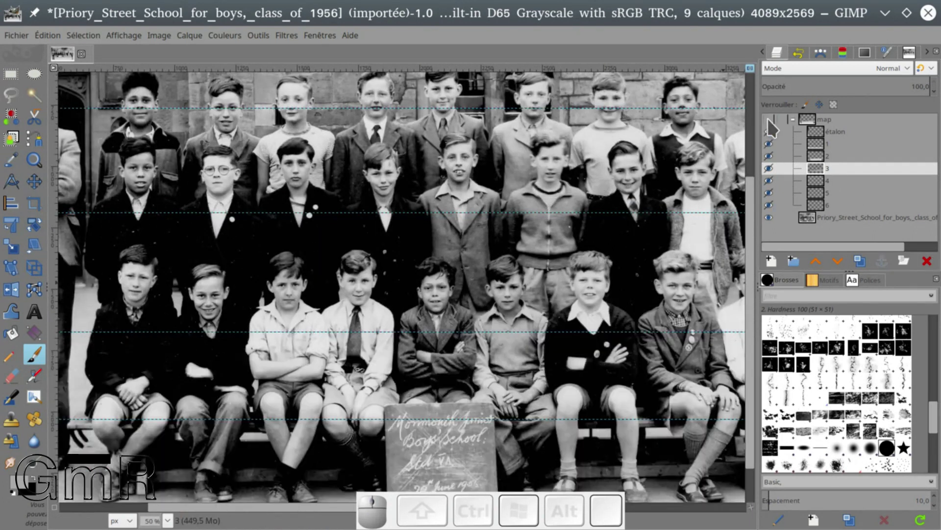
left_click(810, 213)
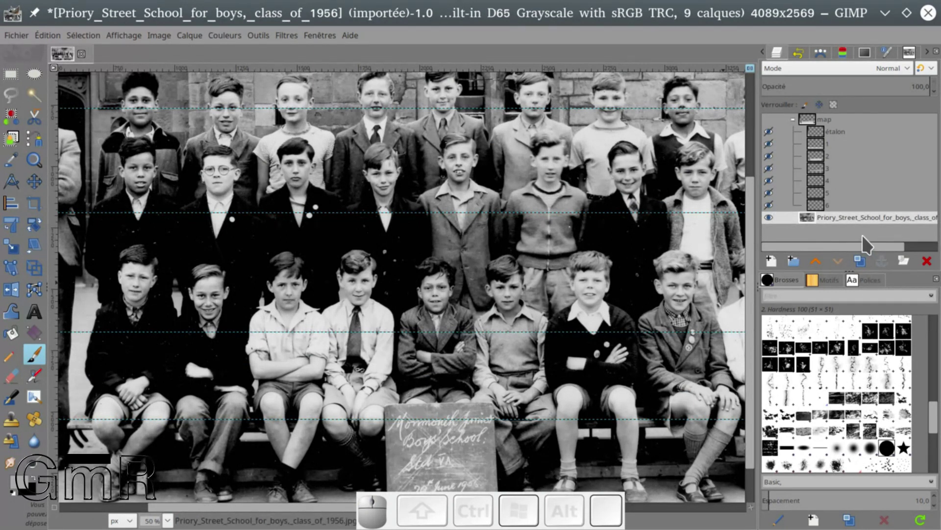
Step: With the Scissors Select tool, trace the first seated boy from his outer arm over the shoulder and around his head
left_click(34, 117)
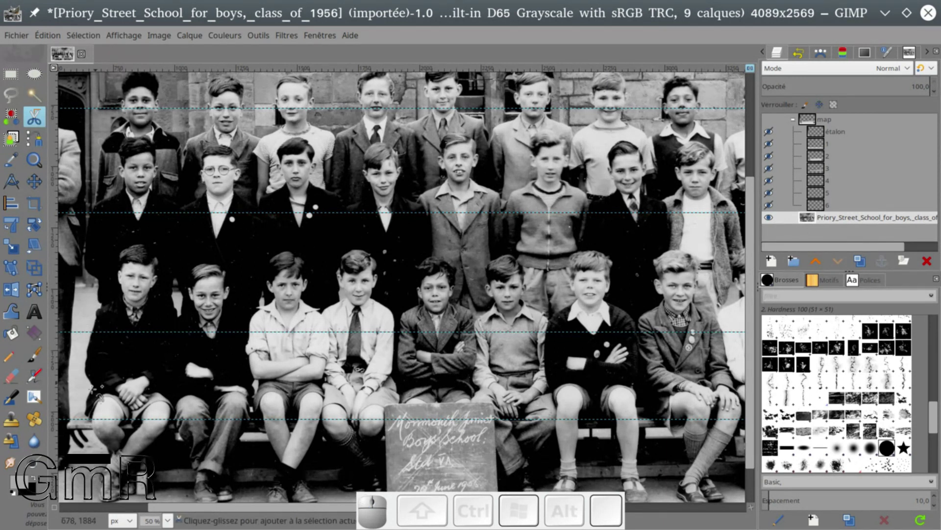
left_click(86, 412)
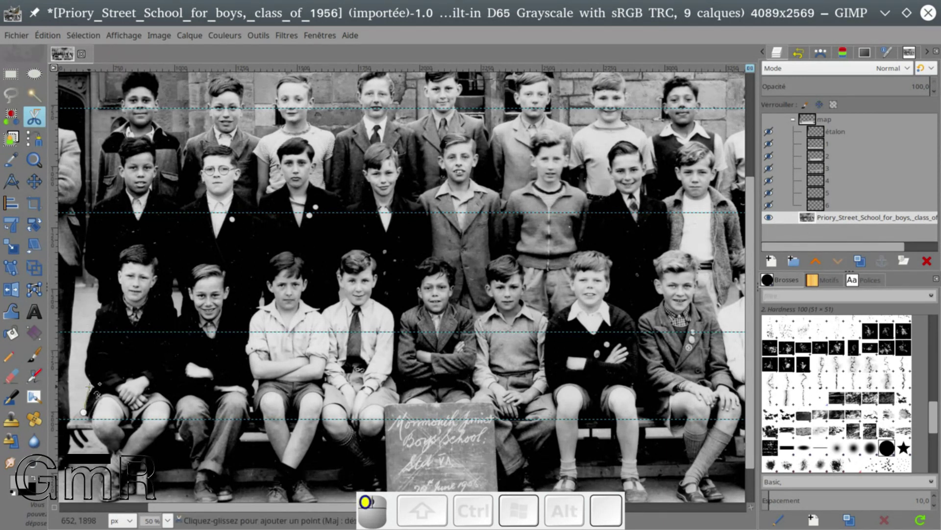
left_click(103, 309)
left_click(124, 300)
left_click(102, 349)
left_click_drag(103, 349, 88, 349)
left_click(118, 257)
left_click(138, 243)
left_click(155, 258)
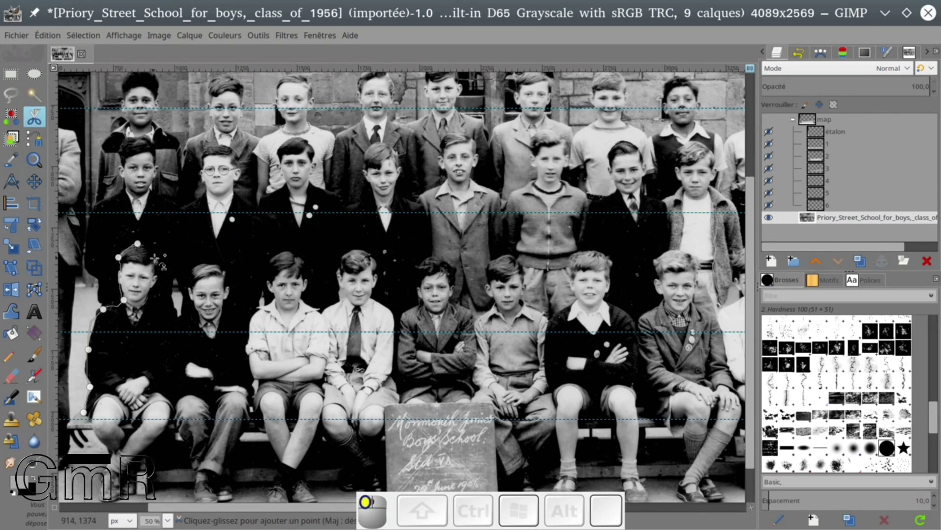
left_click(158, 276)
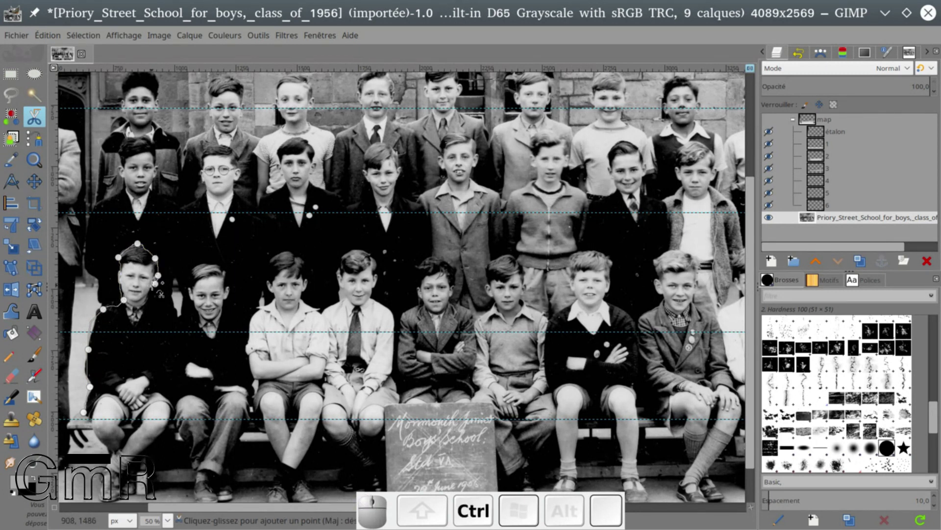
Step: Continue the scissors outline down the first seated boy's neck and across his shoulder to the second seated boy's jaw
scroll(156, 288, "up", 3)
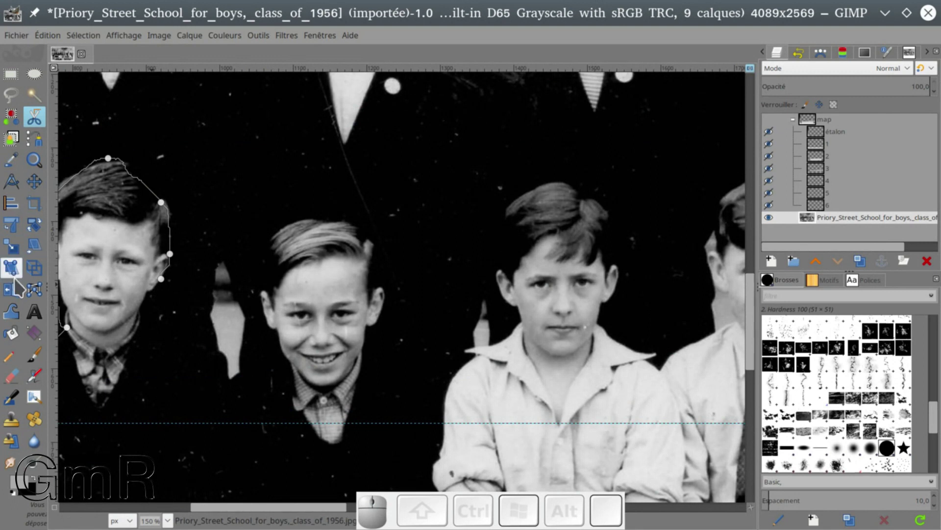
left_click(149, 293)
left_click(143, 318)
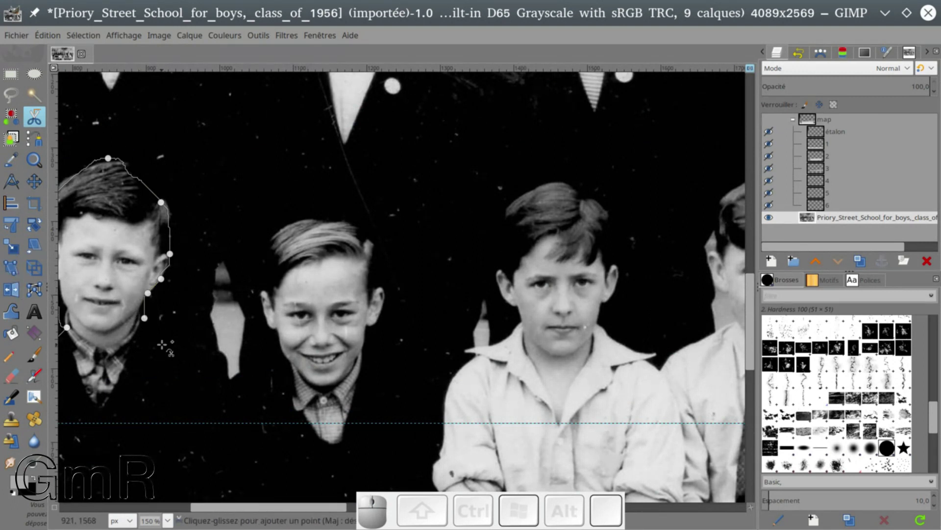
left_click(224, 353)
left_click(231, 376)
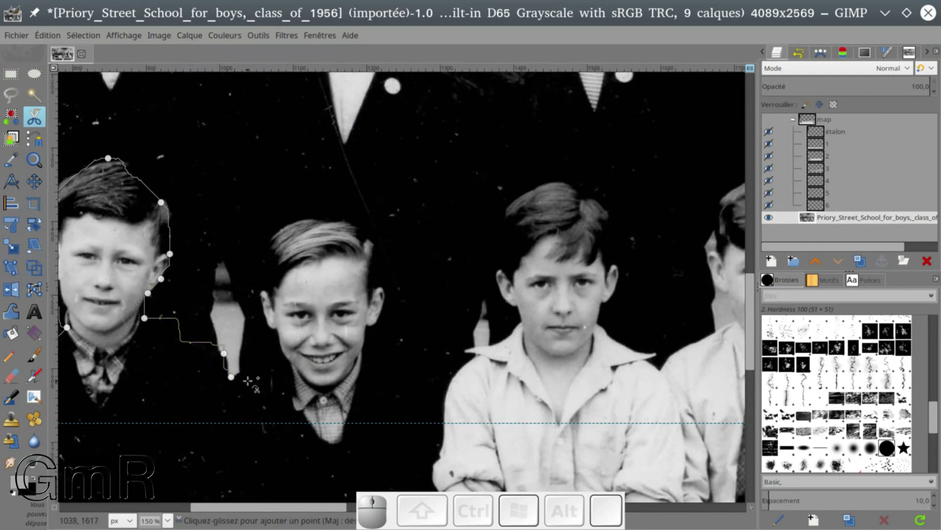
left_click(251, 375)
left_click(284, 359)
Step: Trace the scissors outline around the second seated boy's head, from his jaw over the hair to the opposite ear
left_click(280, 331)
left_click(265, 323)
left_click(264, 287)
left_click(287, 226)
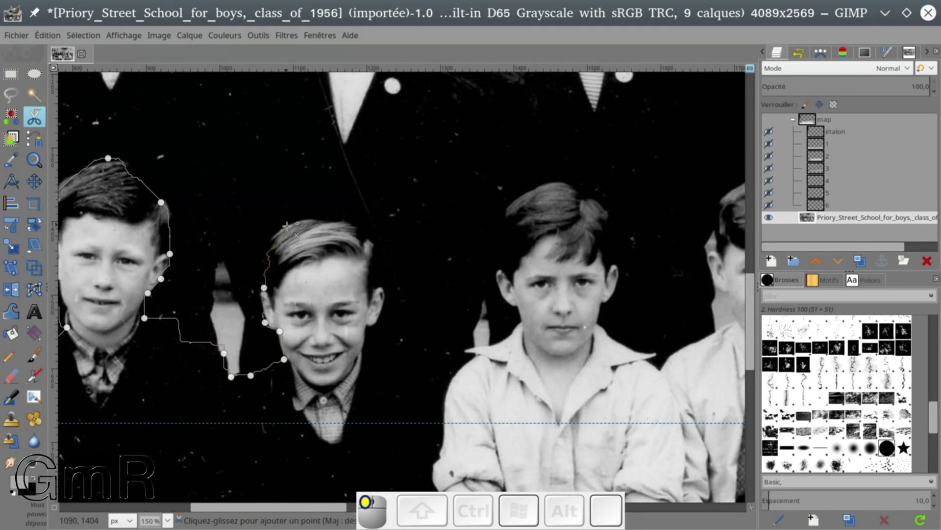
left_click_drag(278, 242, 272, 237)
left_click(142, 179)
left_click(318, 221)
left_click(352, 225)
left_click(370, 244)
left_click(374, 295)
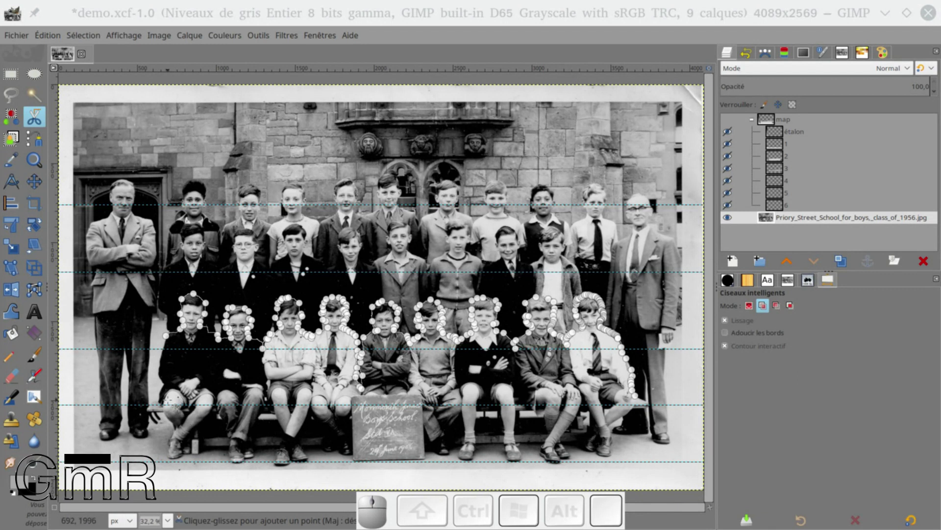
Step: Trace up the first seated boy's outer arm, close the outline of the seated row and convert it to a selection
left_click(184, 409)
left_click(174, 401)
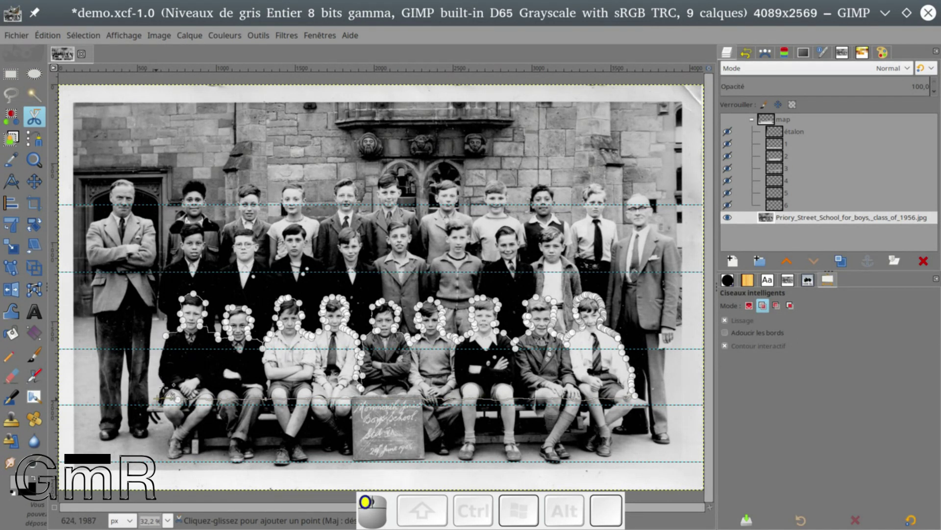
left_click(163, 373)
left_click(171, 353)
left_click(162, 345)
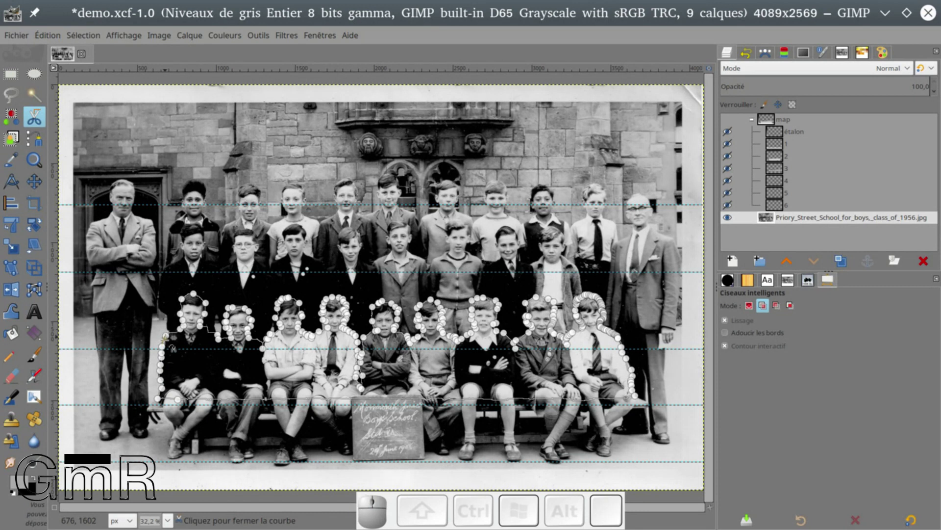
key("Return")
key("ctrl")
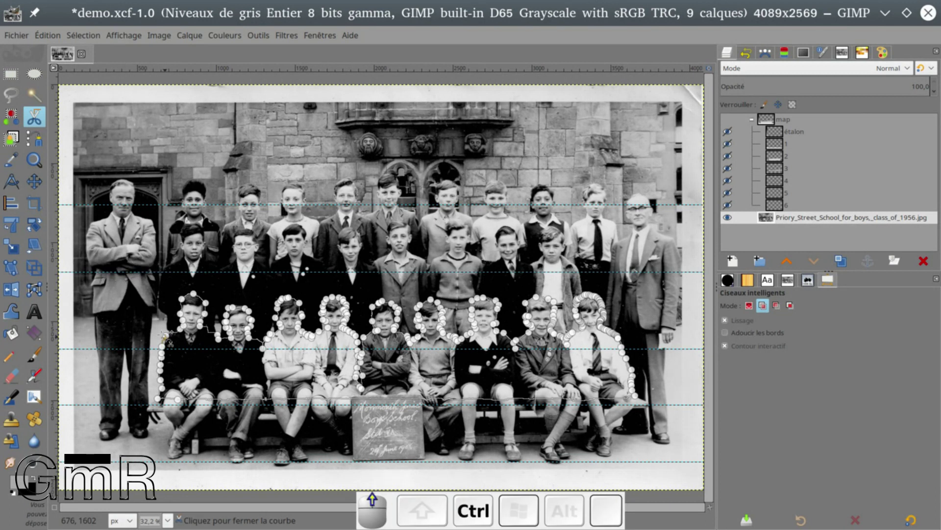
left_click(171, 360)
key("Return")
scroll(273, 349, "up", 2)
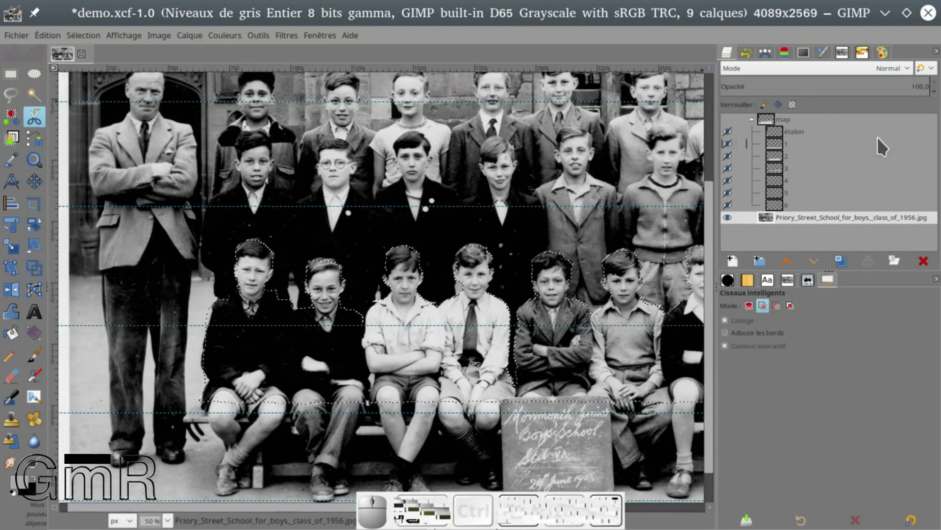
Step: Make layer 4 active and switch to the Bucket Fill tool
left_click(776, 178)
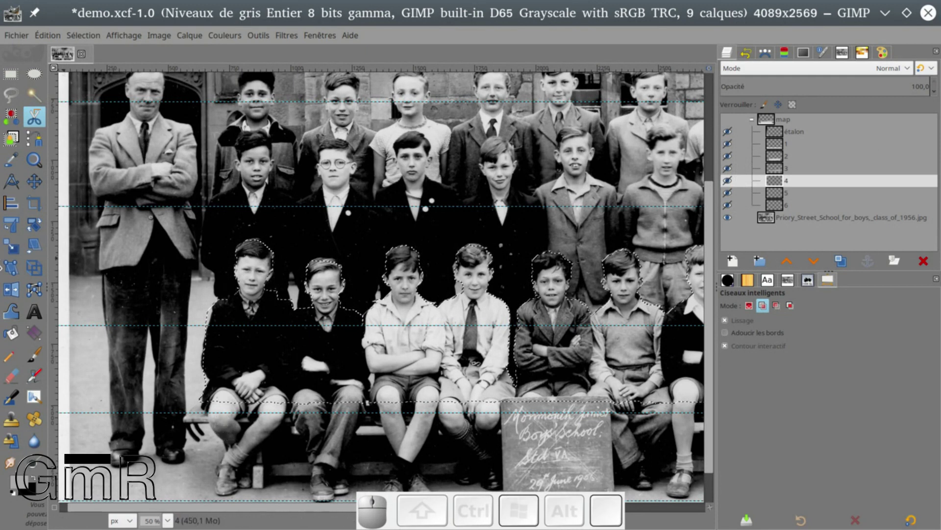
left_click(11, 332)
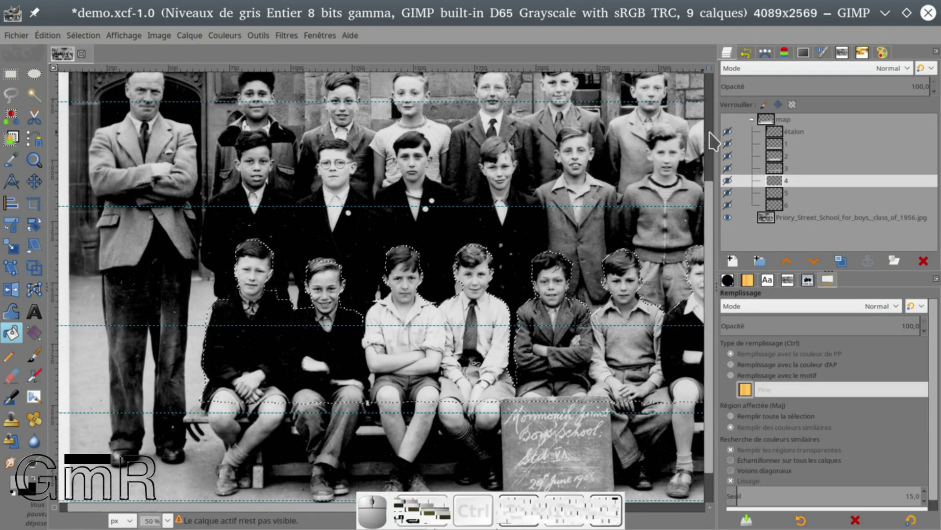
left_click(728, 120)
left_click(727, 132)
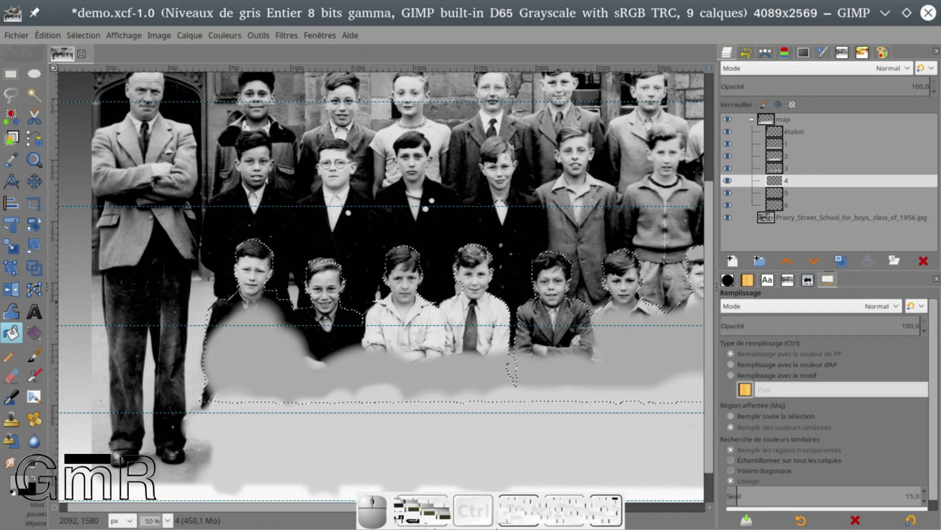
left_click(558, 301)
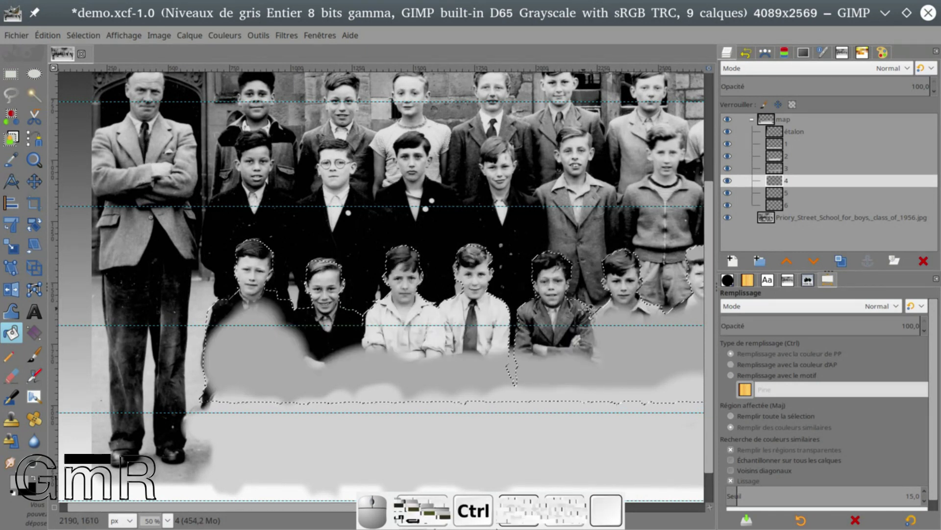
key("ctrl+z")
key("ctrl+z")
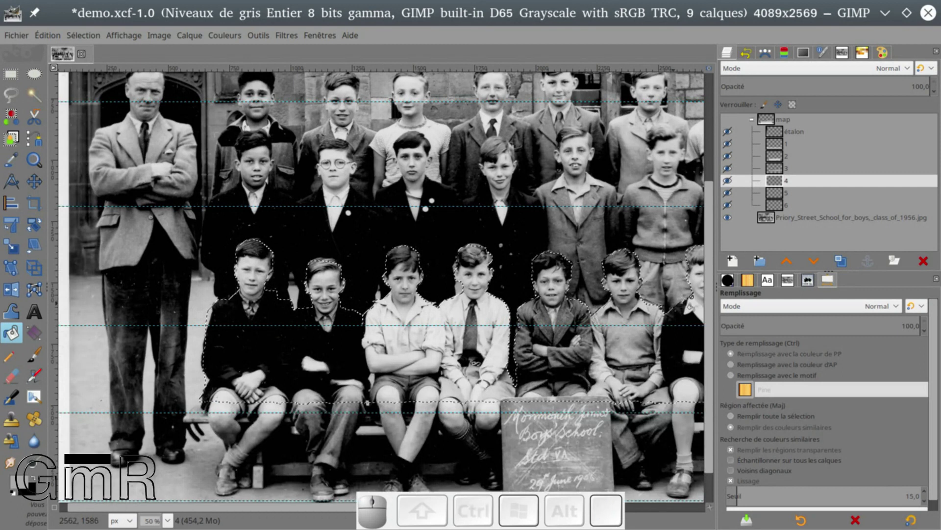
Step: Show the map group and fill the seated-row selection on layer 4 with grey, clearing the selection once filled
left_click(727, 119)
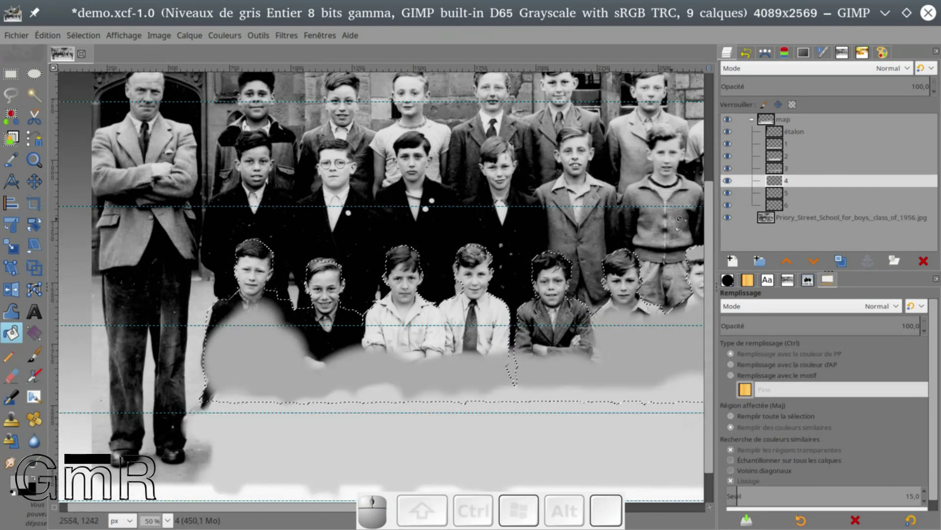
left_click(729, 167)
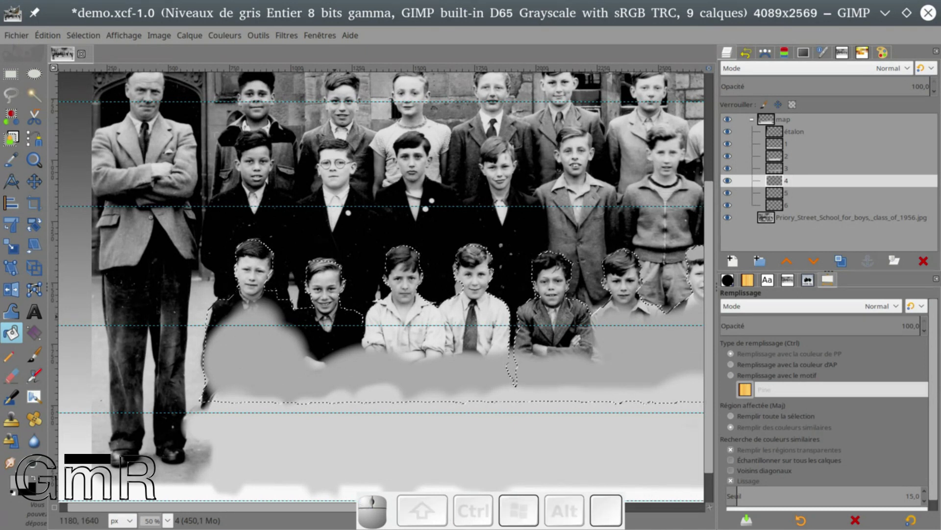
left_click(341, 317)
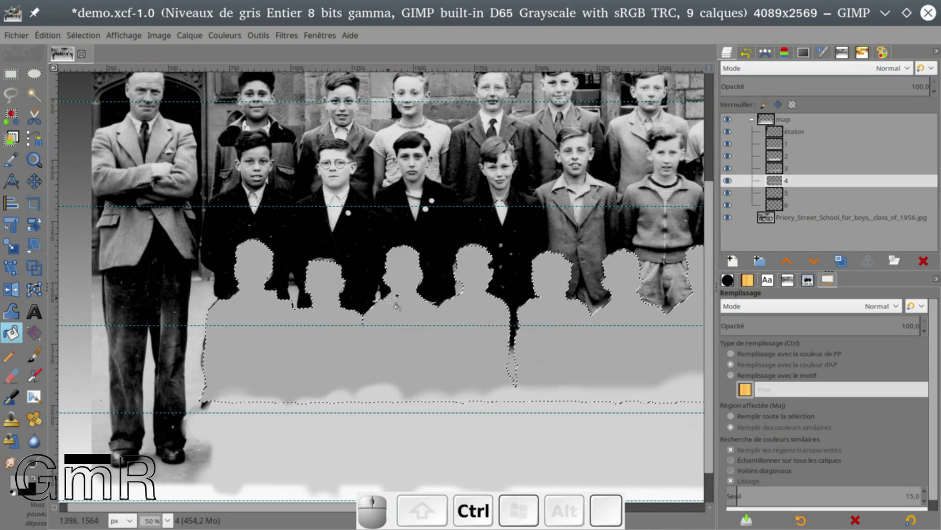
scroll(396, 305, "down", 2)
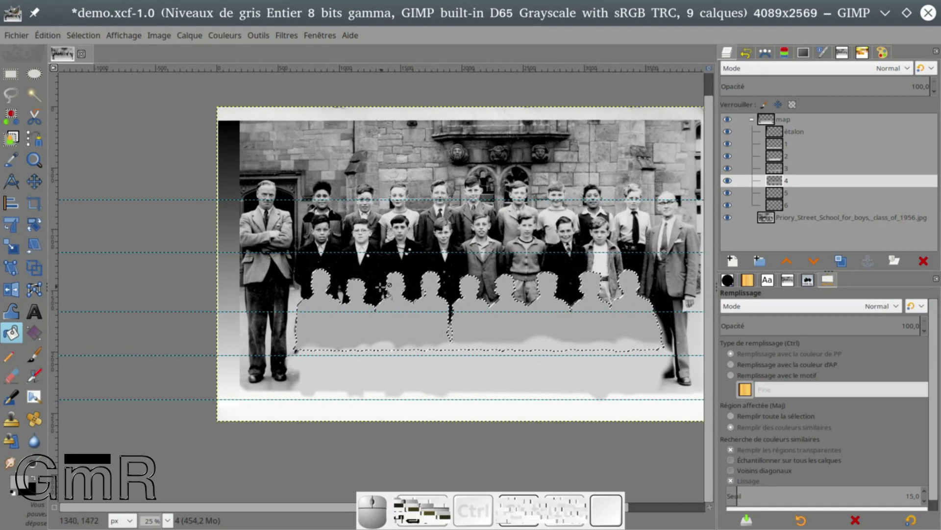
key("ctrl")
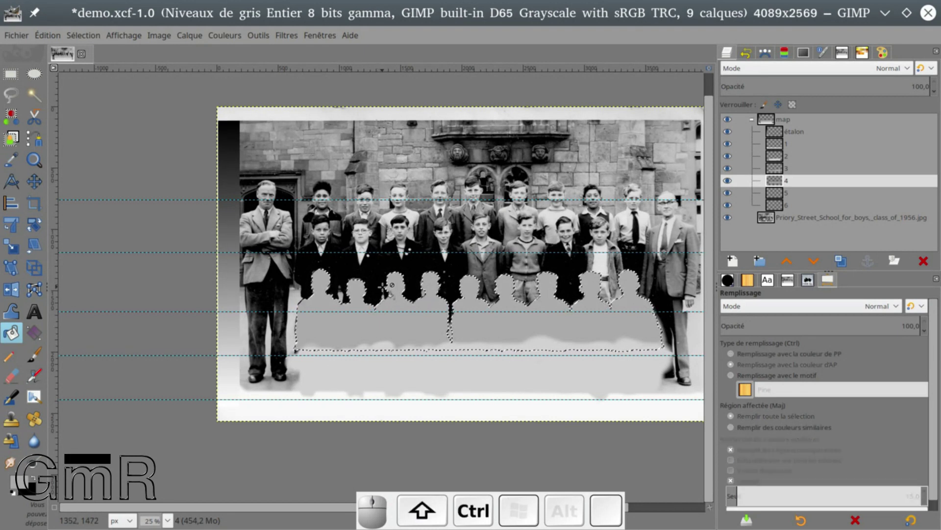
key("ctrl+shift+a")
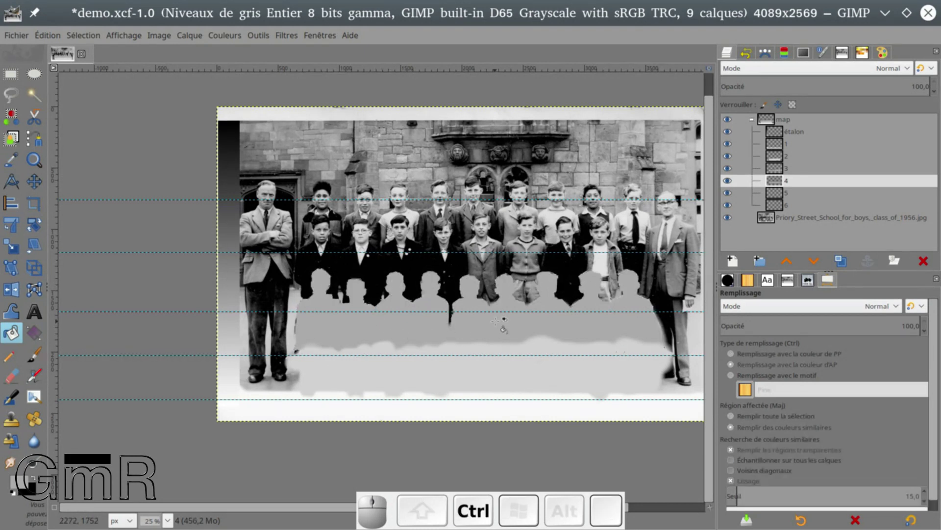
Step: Using the 2. Hardness 100 brush at size 51, paint grey over the leftover edges and blemishes of the seated boys' silhouettes on layer 4
scroll(495, 321, "up", 1)
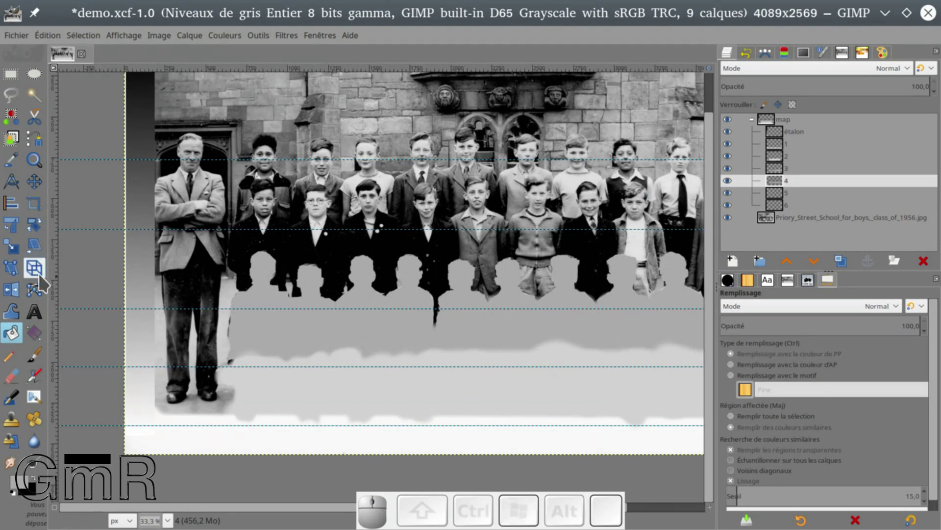
left_click(34, 353)
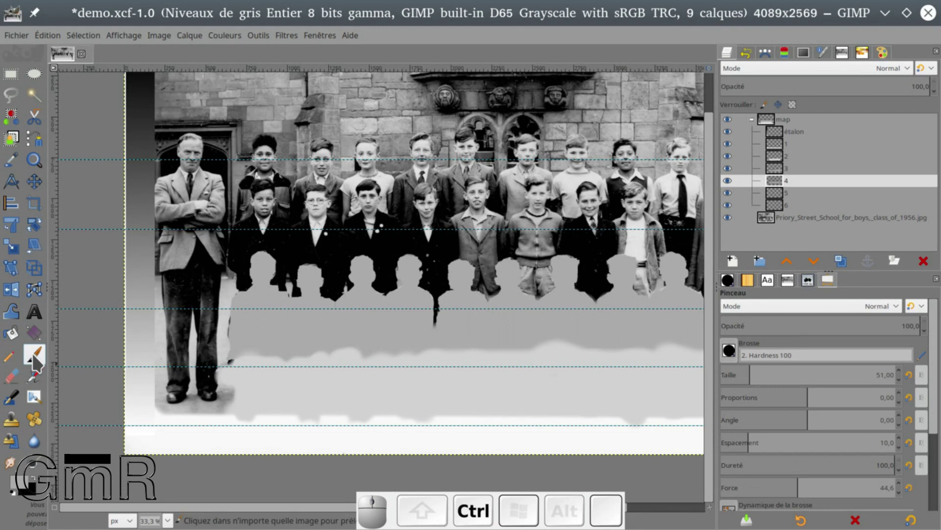
scroll(288, 376, "up", 1)
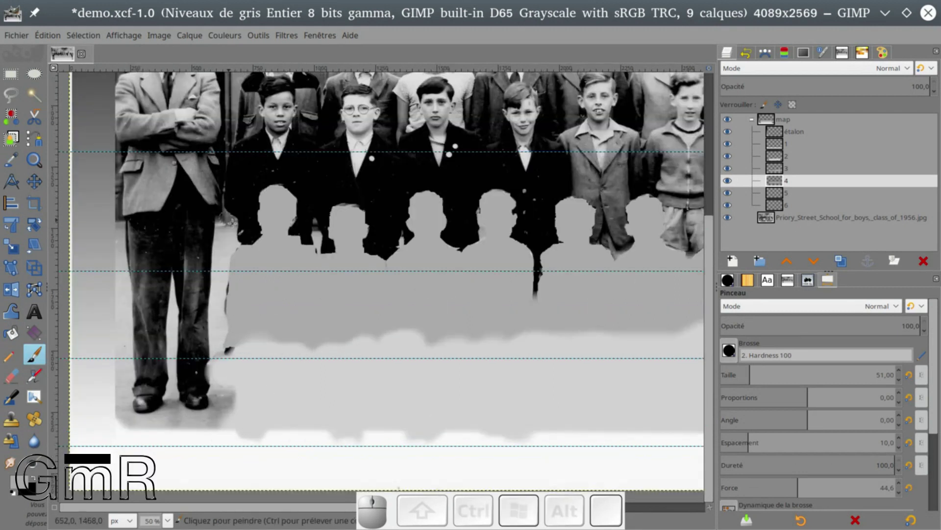
mouse_move(243, 297)
left_mouse_down()
mouse_move(233, 293)
mouse_move(240, 353)
mouse_move(227, 353)
left_mouse_up()
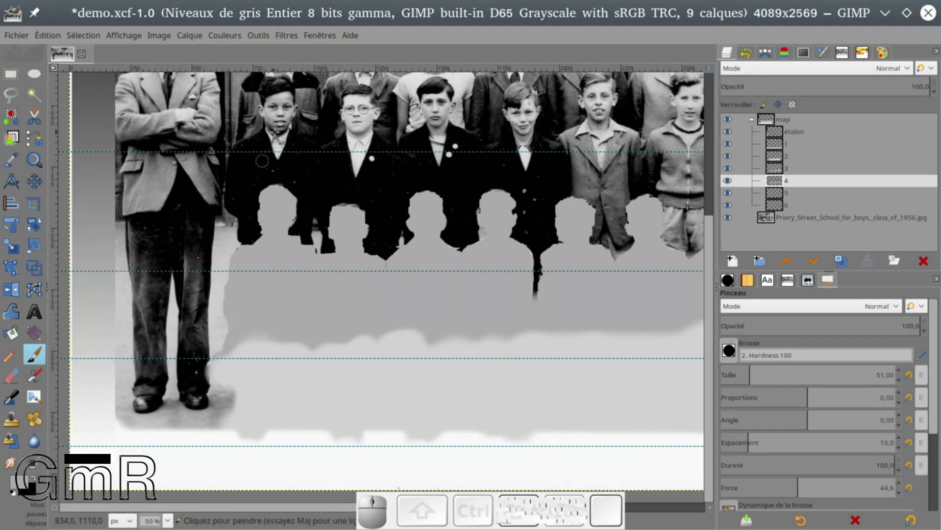
left_click_drag(343, 214, 344, 211)
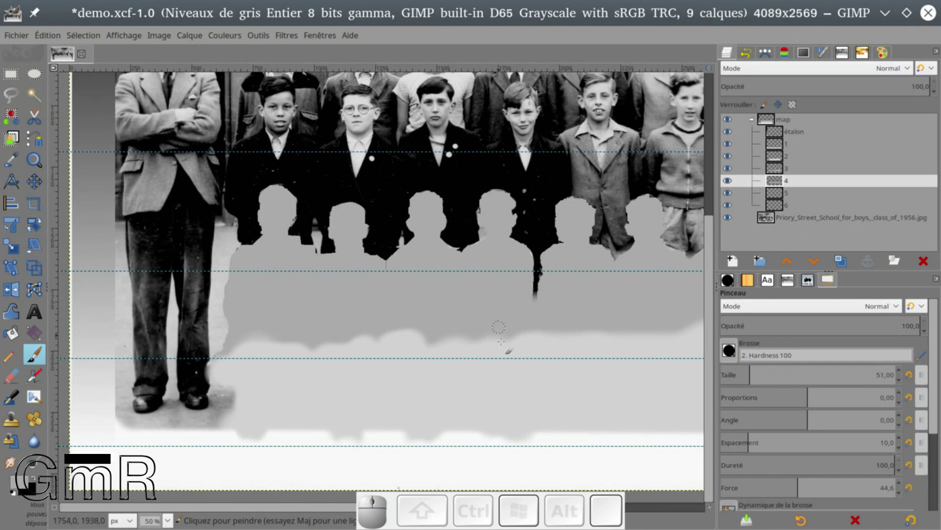
mouse_move(399, 301)
left_mouse_down()
mouse_move(460, 258)
mouse_move(499, 259)
mouse_move(451, 284)
mouse_move(474, 285)
left_mouse_up()
left_click_drag(586, 298, 256, 296)
mouse_move(298, 225)
left_mouse_down()
mouse_move(308, 238)
mouse_move(601, 292)
left_mouse_up()
Step: Paint grey over the spectacled teacher's outer side, leg and nearby ground on layer 4, enlarging the brush to 227.18
mouse_move(650, 326)
left_mouse_down()
mouse_move(652, 341)
mouse_move(657, 286)
mouse_move(668, 277)
mouse_move(679, 284)
left_mouse_up()
left_click_drag(657, 335, 663, 444)
left_click_drag(667, 444, 622, 458)
left_click_drag(758, 370, 793, 371)
left_click(632, 461)
left_click_drag(632, 461, 689, 441)
mouse_move(659, 297)
left_mouse_down()
mouse_move(677, 307)
mouse_move(672, 397)
left_mouse_up()
left_click_drag(656, 155, 664, 277)
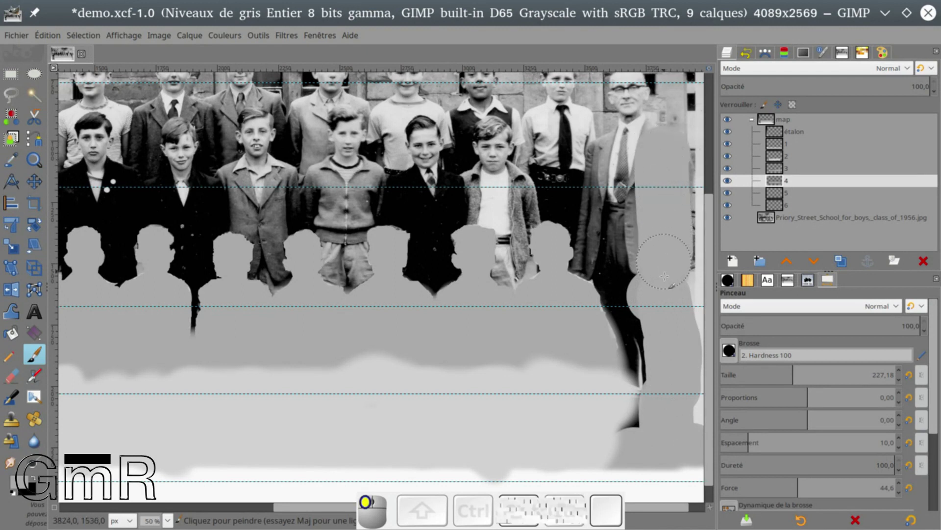
mouse_move(638, 128)
left_mouse_down()
mouse_move(633, 172)
mouse_move(668, 363)
mouse_move(666, 407)
mouse_move(650, 353)
mouse_move(666, 375)
mouse_move(662, 415)
mouse_move(642, 430)
mouse_move(635, 422)
left_mouse_up()
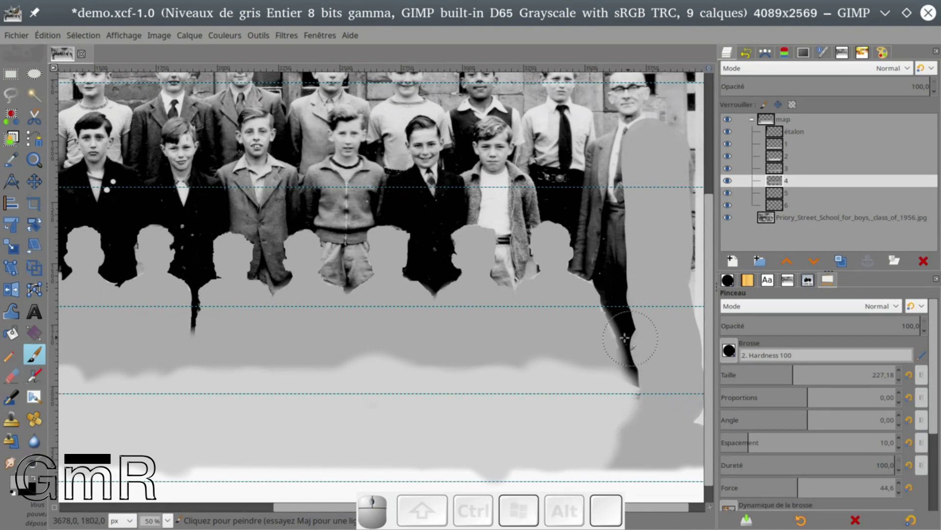
Step: Sample a darker grey from the reference gradient on the étalon layer and make layer 5 active
scroll(444, 339, "down", 2, "ctrl")
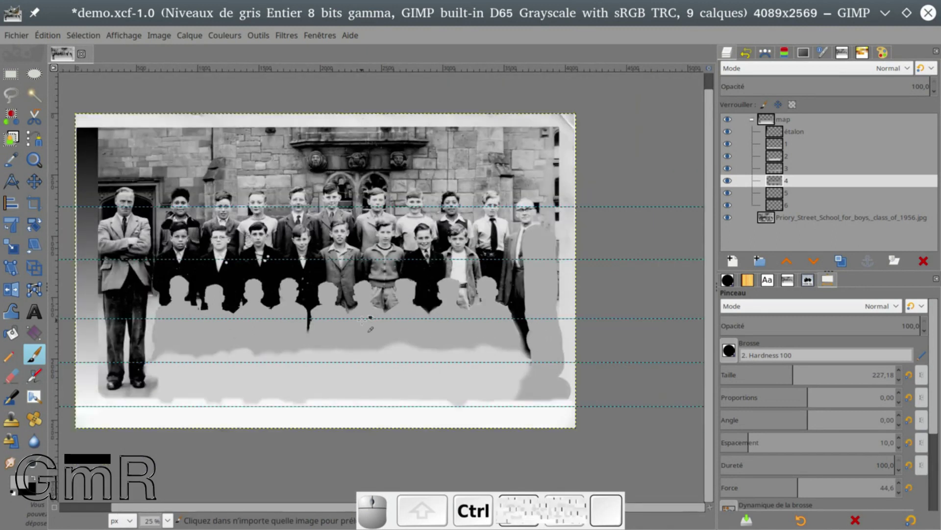
scroll(130, 290, "up", 1, "ctrl")
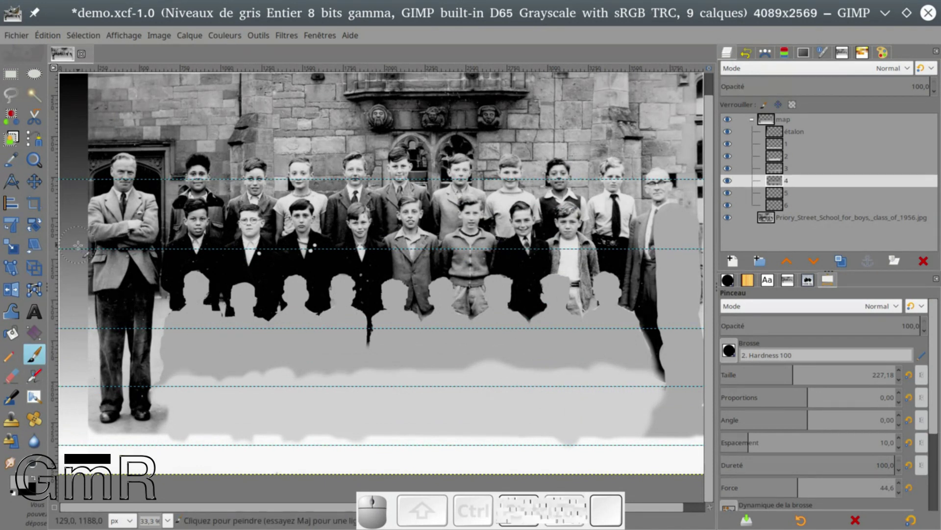
left_click(782, 131)
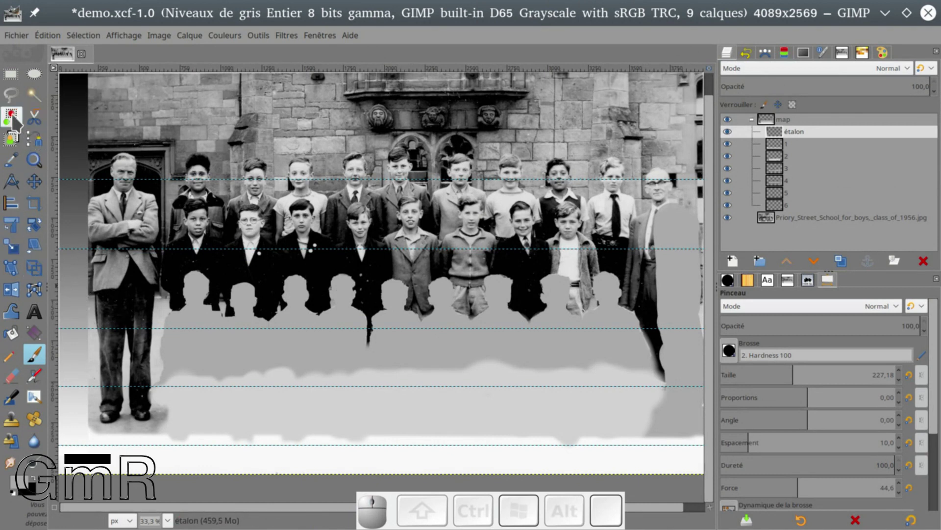
left_click(11, 160)
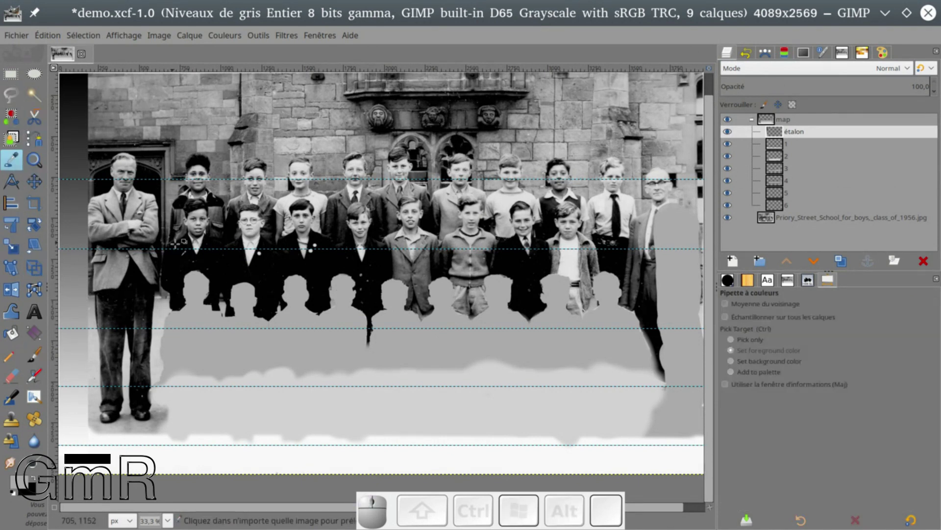
left_click(72, 249)
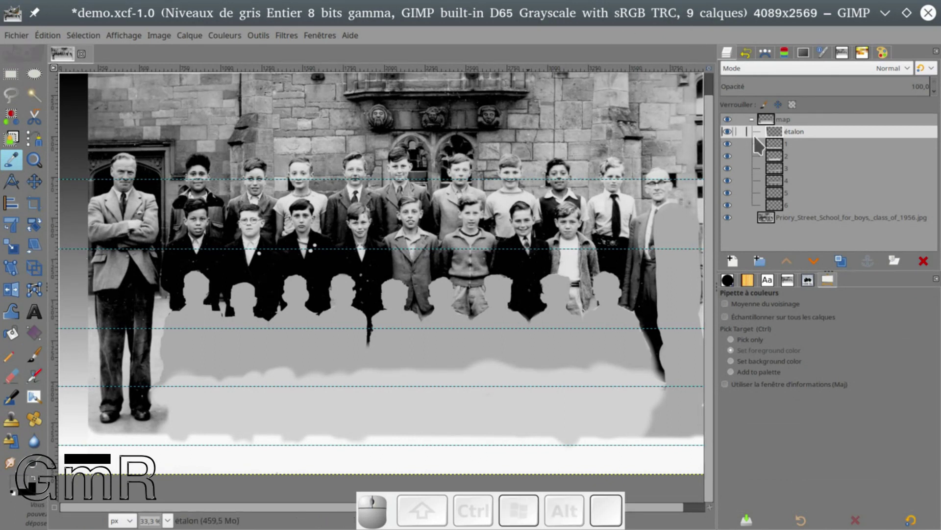
left_click(774, 193)
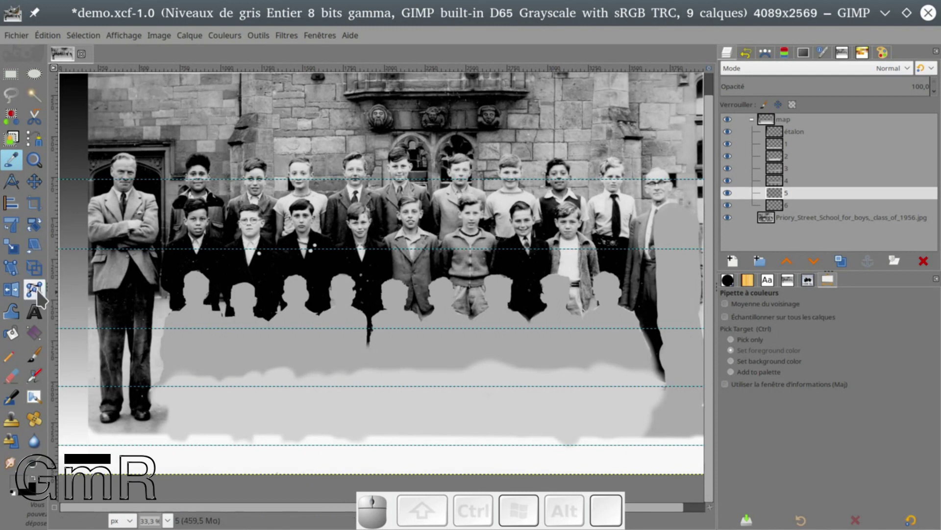
Step: With the Paintbrush at size 227.18, roughly paint grey on layer 5 over the middle row's torsos and the spectacled teacher's inner side
left_click(34, 354)
left_click_drag(123, 216, 133, 299)
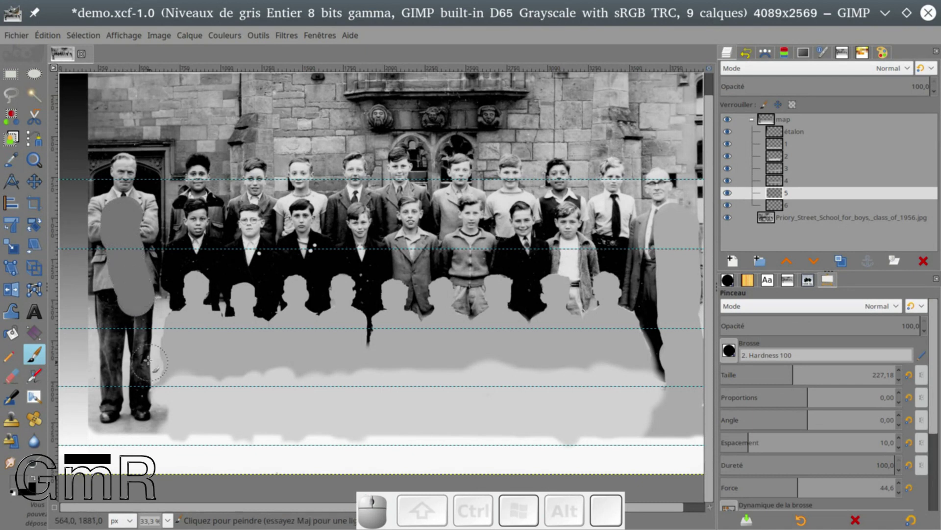
left_click_drag(251, 259, 278, 269)
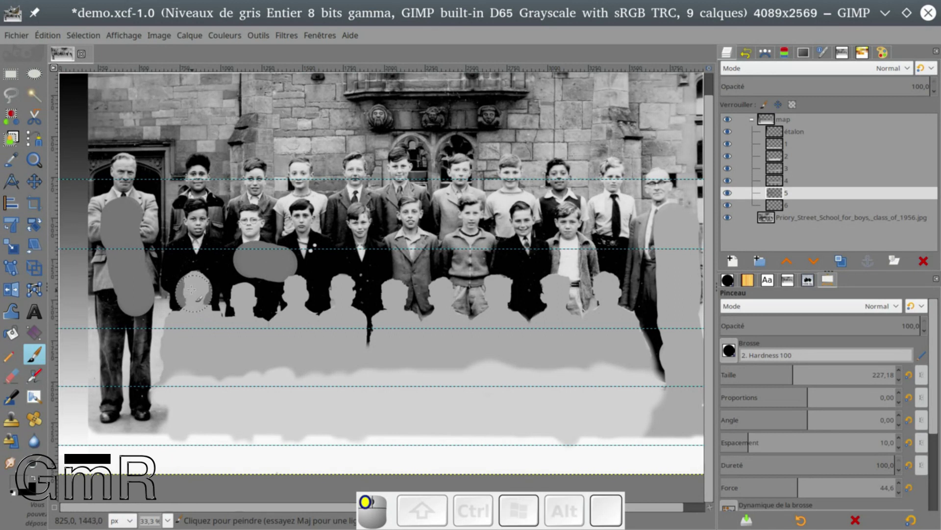
mouse_move(190, 300)
left_mouse_down()
mouse_move(217, 305)
mouse_move(226, 300)
mouse_move(222, 281)
mouse_move(251, 310)
mouse_move(269, 288)
mouse_move(270, 310)
mouse_move(275, 297)
mouse_move(296, 304)
mouse_move(327, 291)
mouse_move(355, 335)
mouse_move(362, 302)
mouse_move(380, 316)
mouse_move(408, 317)
mouse_move(450, 290)
mouse_move(426, 304)
mouse_move(497, 295)
mouse_move(483, 308)
mouse_move(518, 287)
mouse_move(526, 269)
mouse_move(516, 276)
mouse_move(589, 295)
mouse_move(571, 248)
mouse_move(557, 295)
mouse_move(525, 312)
mouse_move(520, 251)
mouse_move(479, 281)
mouse_move(468, 255)
mouse_move(439, 281)
left_mouse_up()
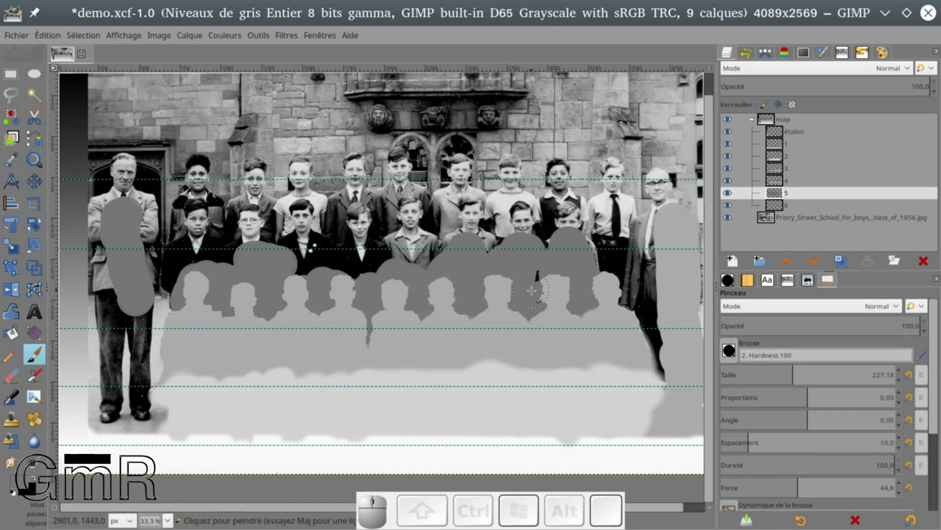
left_click(639, 300)
mouse_move(639, 300)
left_mouse_down()
mouse_move(666, 377)
mouse_move(655, 219)
mouse_move(637, 230)
mouse_move(638, 270)
mouse_move(666, 238)
mouse_move(654, 223)
left_mouse_up()
left_click(184, 254)
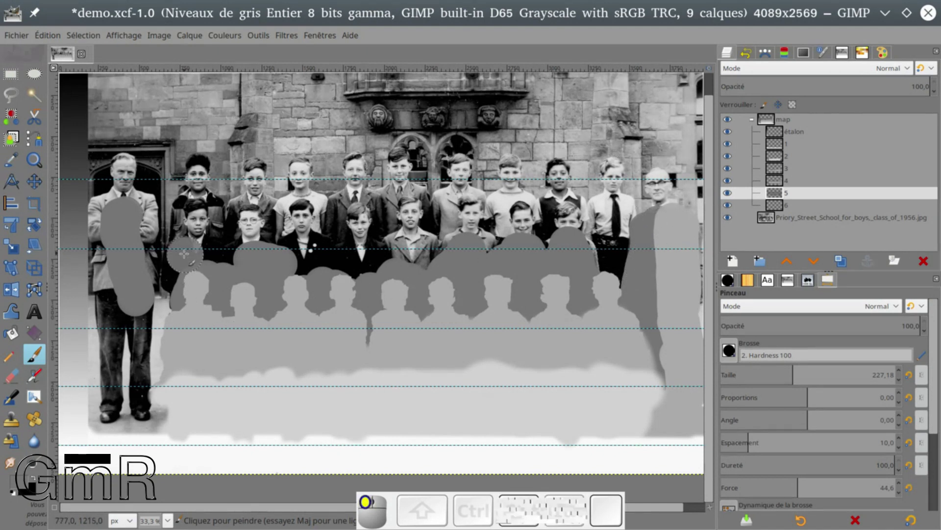
Step: Paint grey over the shoulders, chest and folded arms of the teacher without spectacles on layer 5
left_click(137, 208)
left_click(112, 213)
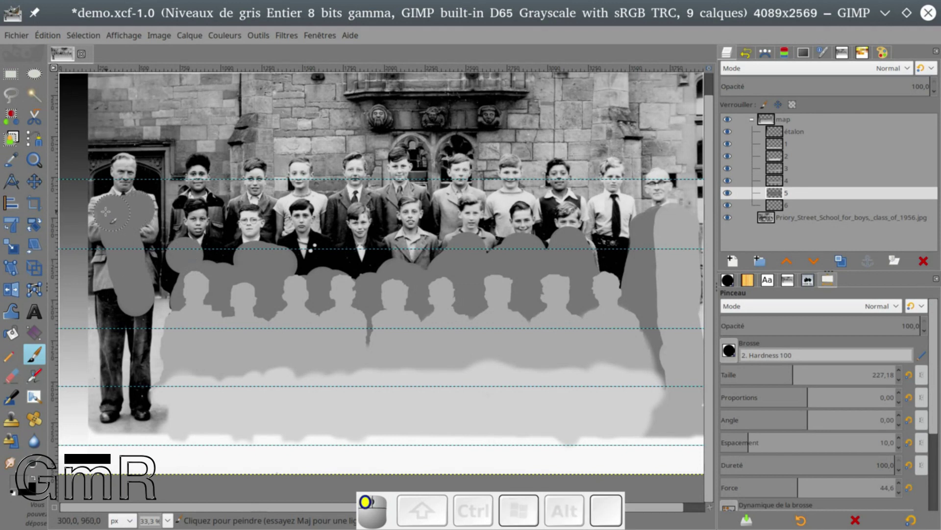
left_click(106, 221)
mouse_move(106, 220)
left_mouse_down()
mouse_move(105, 265)
mouse_move(120, 304)
mouse_move(129, 250)
left_mouse_up()
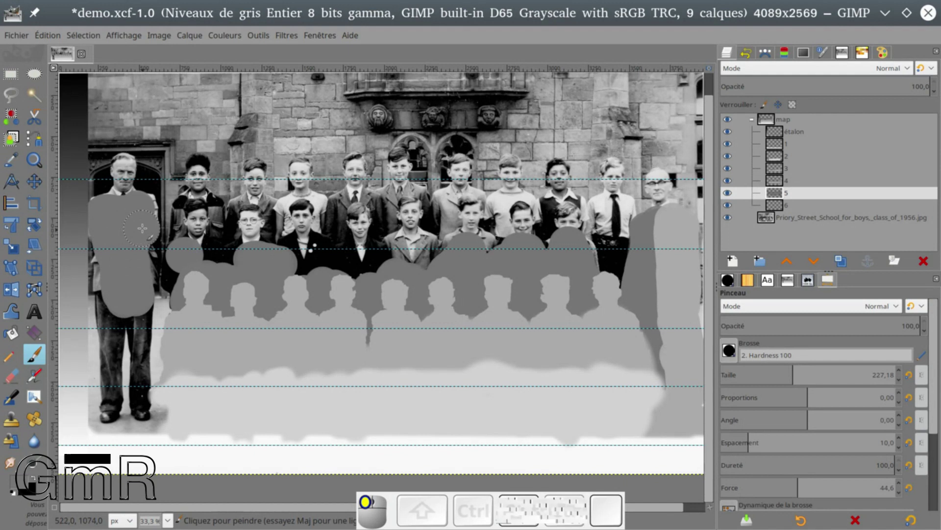
Step: Reduce the brush to size 84.65 and paint grey over the heads and shoulders of the middle-row boys on layer 5
left_click(729, 373)
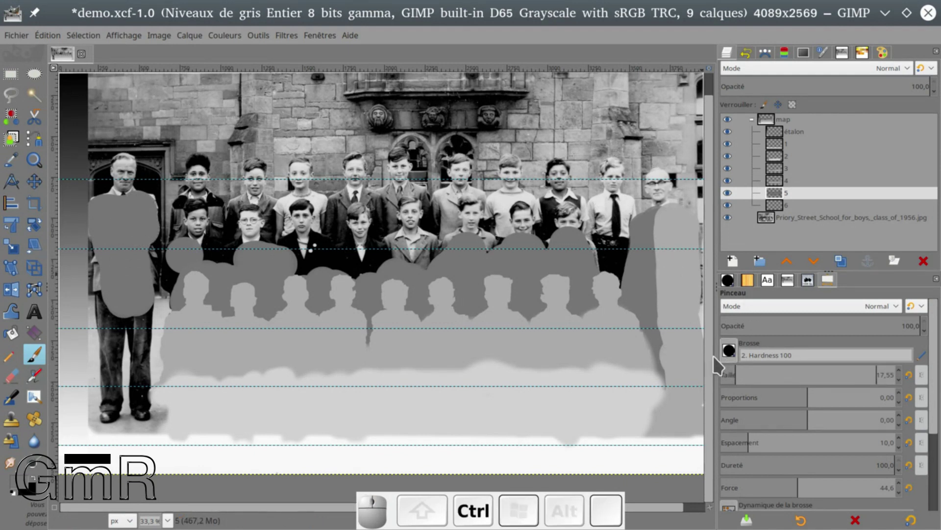
scroll(378, 274, "up", 2)
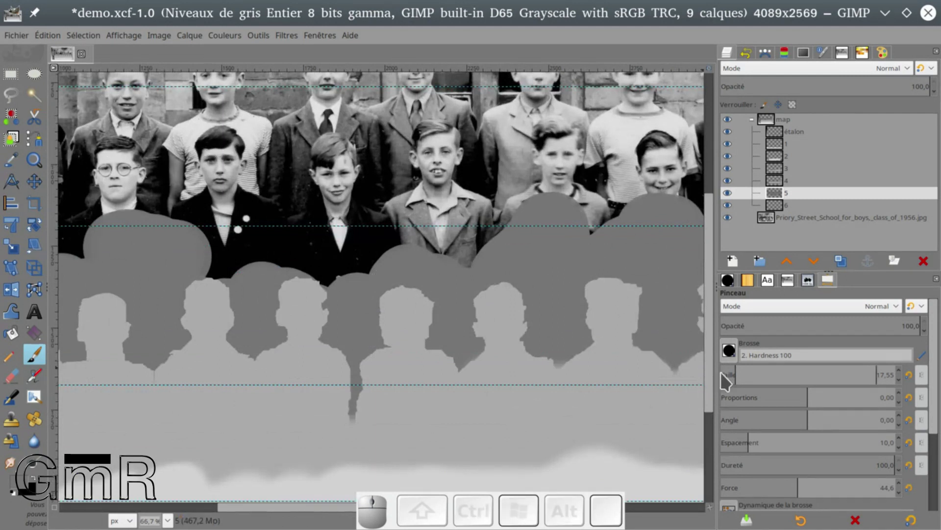
left_click_drag(735, 374, 749, 374)
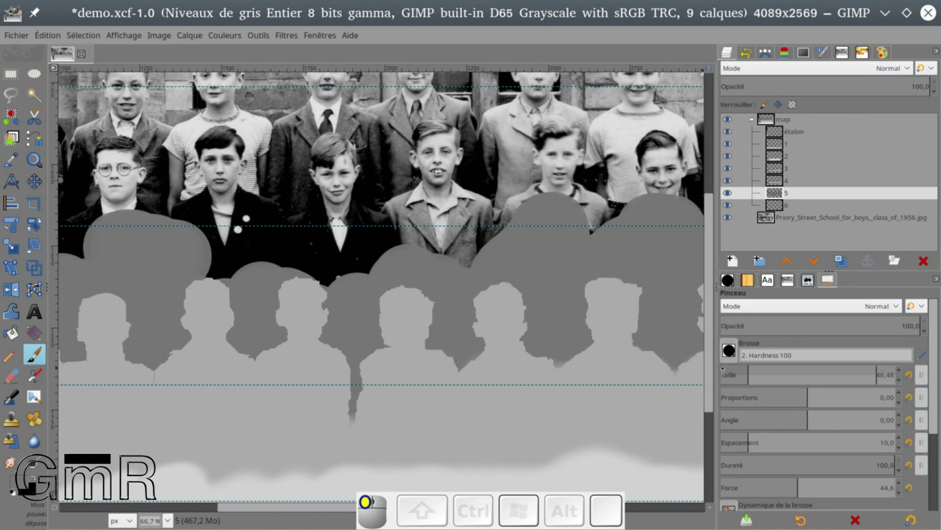
mouse_move(203, 144)
left_mouse_down()
mouse_move(208, 174)
mouse_move(199, 168)
mouse_move(215, 189)
mouse_move(174, 213)
left_mouse_up()
key("super+alt")
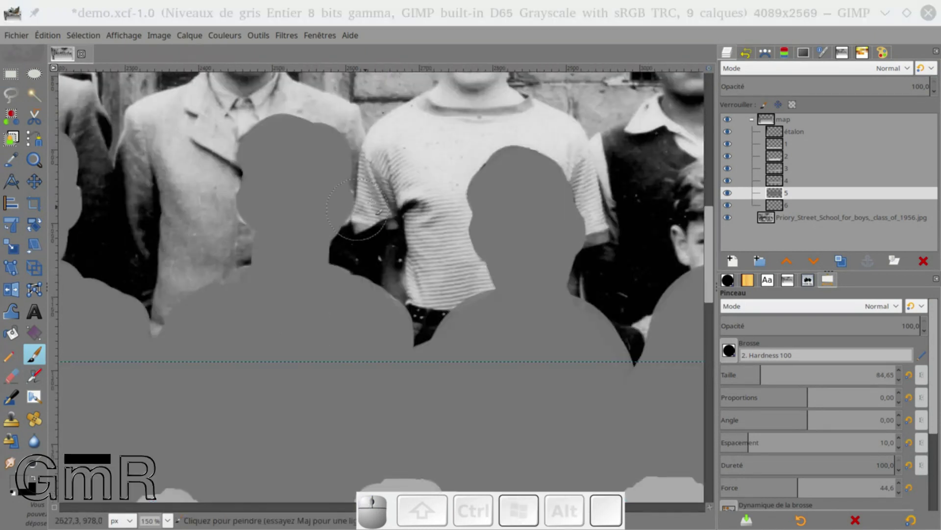
left_click_drag(272, 205, 265, 207)
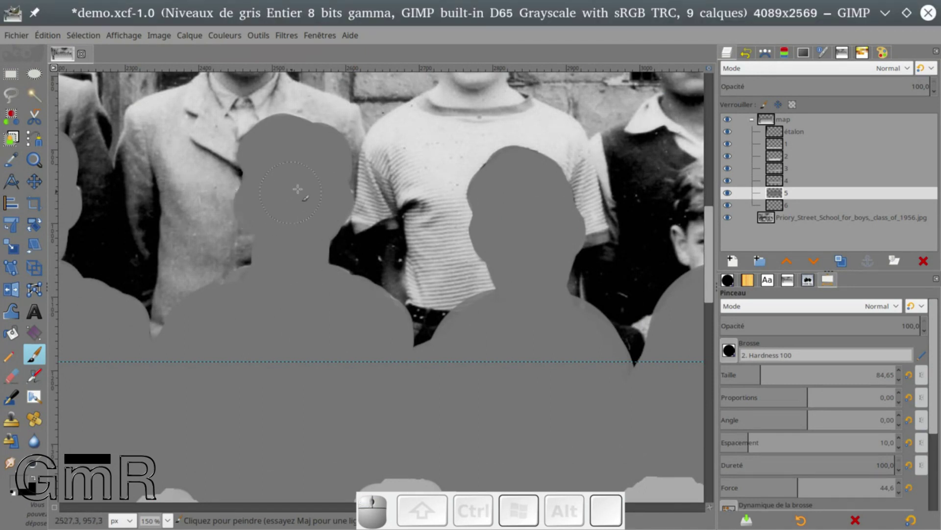
Step: Paint grey over the curly-haired boy's head, shoulders and jacket edge on layer 5, filling the gap between him and his neighbour
scroll(298, 189, "right", 3)
scroll(297, 189, "up", 1)
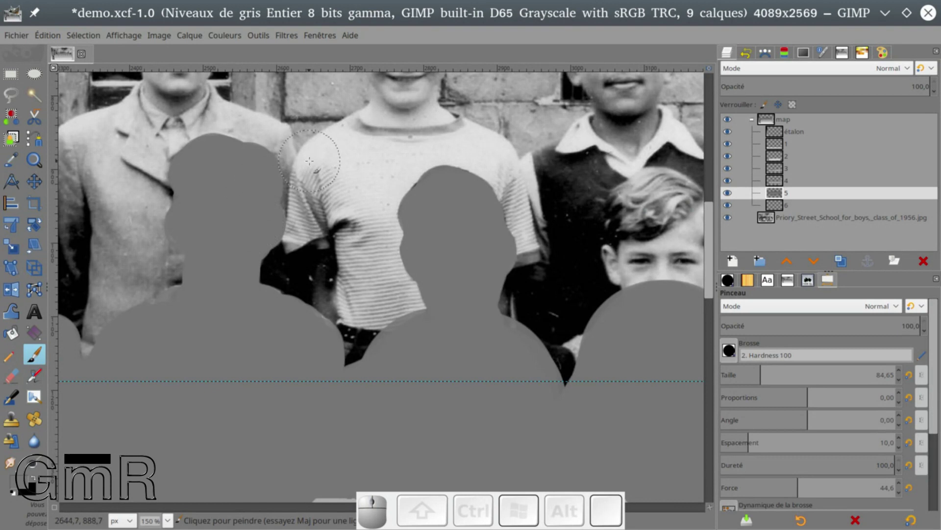
key("1")
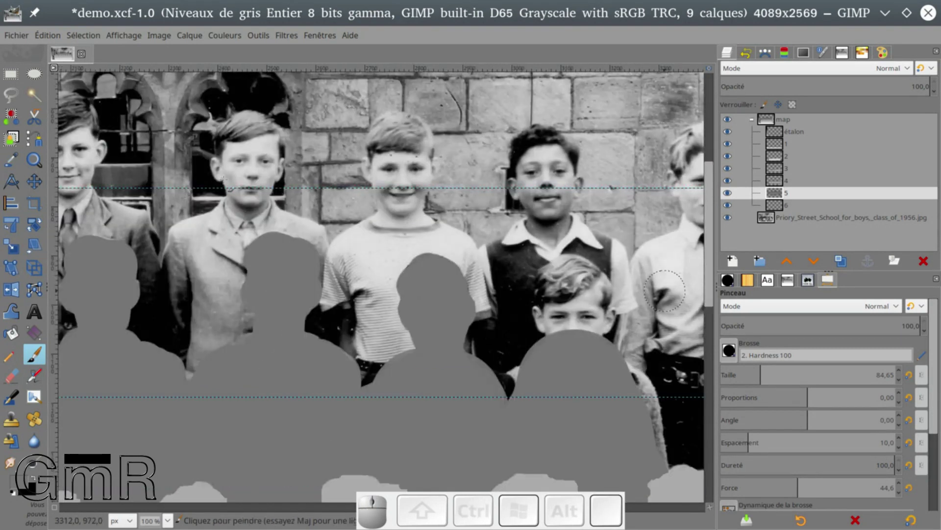
scroll(426, 294, "right", 5)
scroll(426, 294, "down", 2)
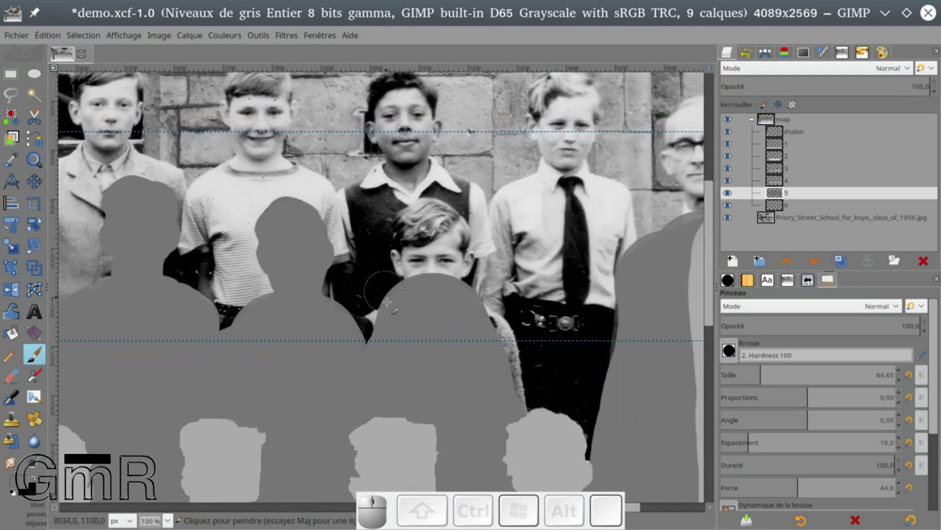
left_click(352, 335)
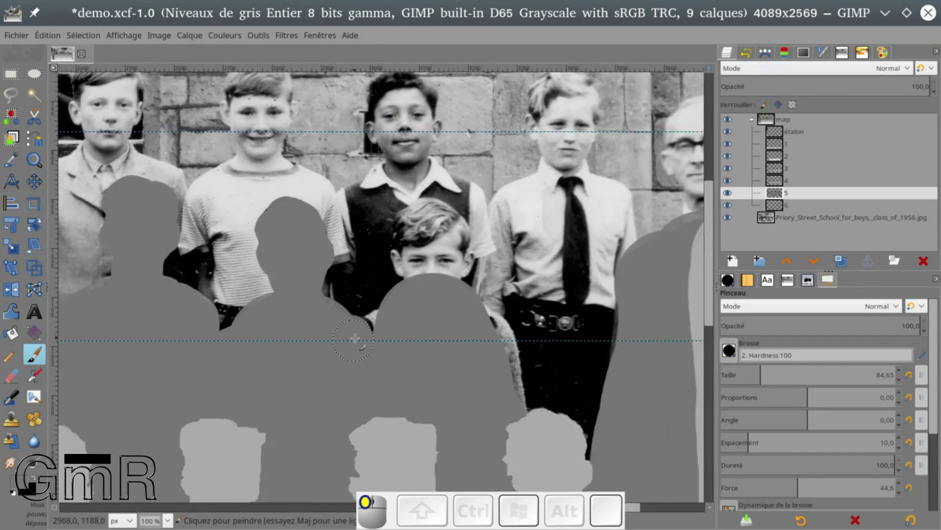
left_click_drag(359, 339, 374, 334)
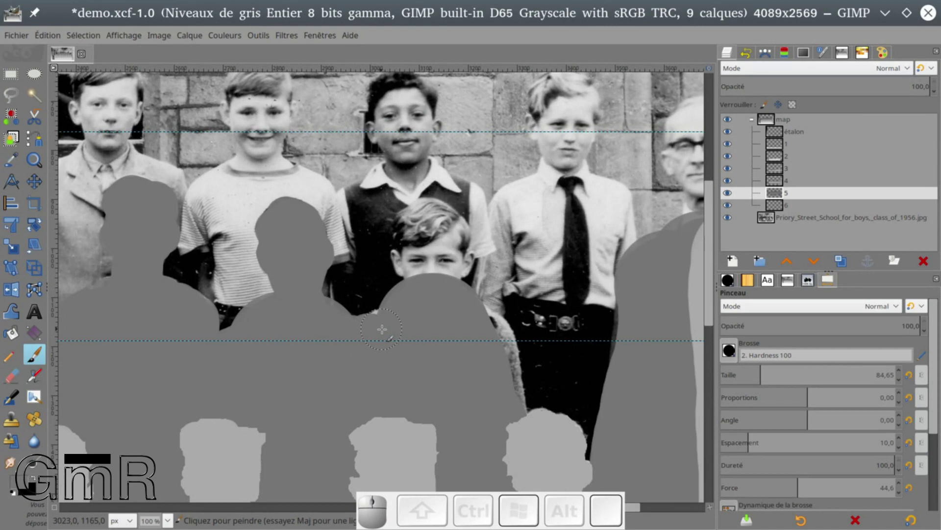
left_click_drag(482, 325, 481, 326)
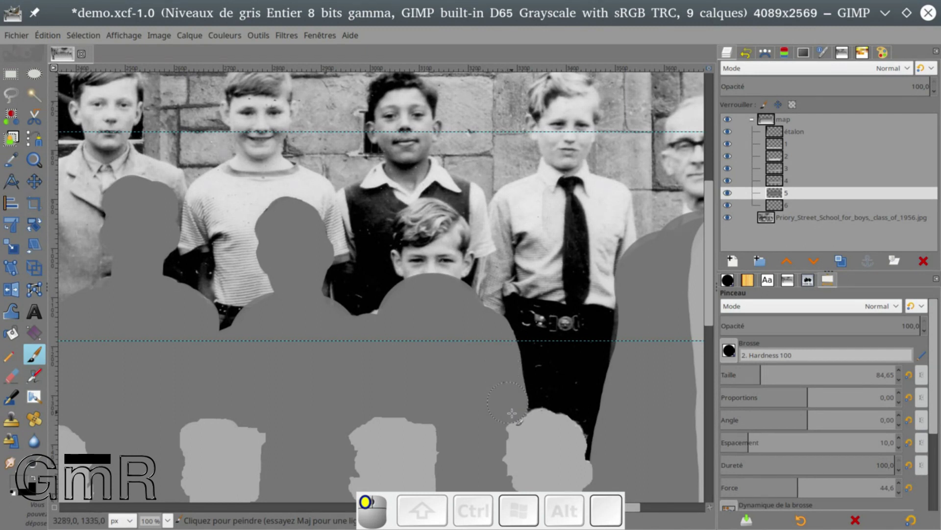
mouse_move(428, 227)
left_mouse_down()
mouse_move(423, 263)
mouse_move(411, 262)
mouse_move(409, 230)
mouse_move(435, 217)
mouse_move(450, 229)
mouse_move(456, 261)
mouse_move(425, 277)
left_mouse_up()
left_click(411, 259)
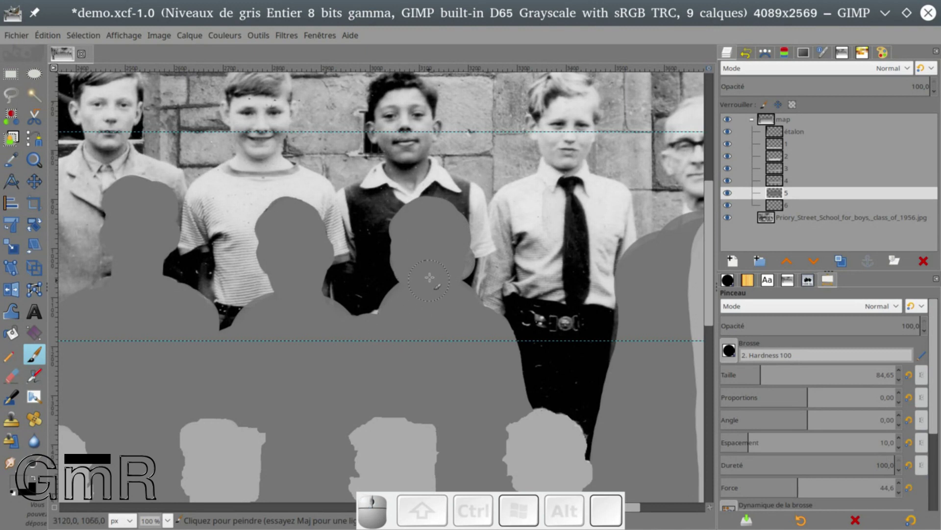
Step: Complete both teachers' silhouettes in grey on layer 5, including the spectacled teacher's head and the other teacher's legs and shoes
mouse_move(448, 262)
left_mouse_down()
mouse_move(228, 290)
mouse_move(352, 276)
left_mouse_up()
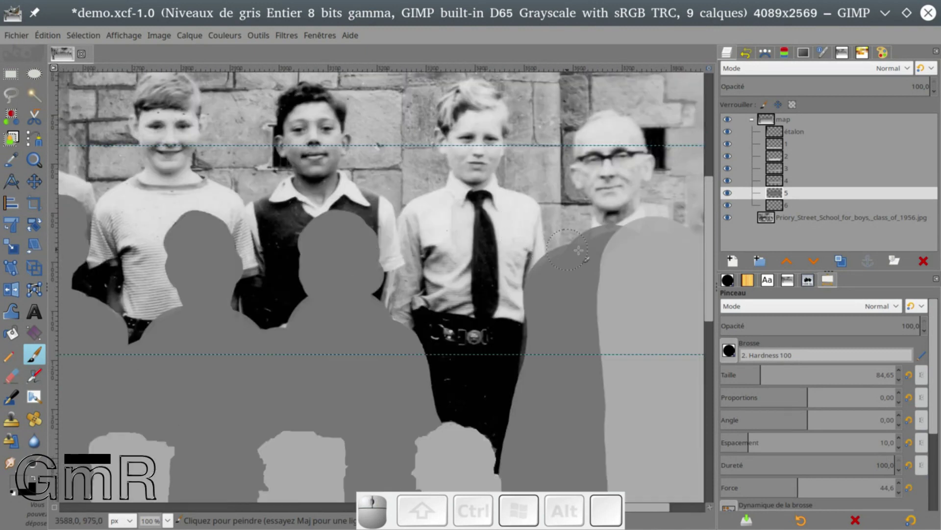
left_click_drag(545, 324, 537, 370)
left_click_drag(635, 190, 607, 233)
mouse_move(585, 183)
left_mouse_down()
mouse_move(563, 181)
mouse_move(572, 205)
mouse_move(561, 214)
mouse_move(575, 214)
mouse_move(579, 266)
left_mouse_up()
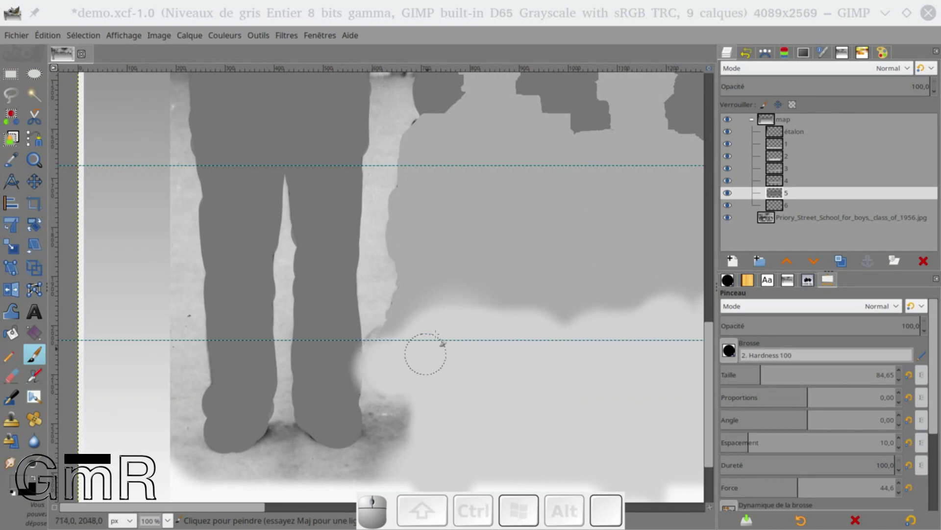
Step: Erase the light grey overlapping the teacher's lower leg and shoe on layers 1 and 2, using the Eraser at size 84.65
left_click(776, 145)
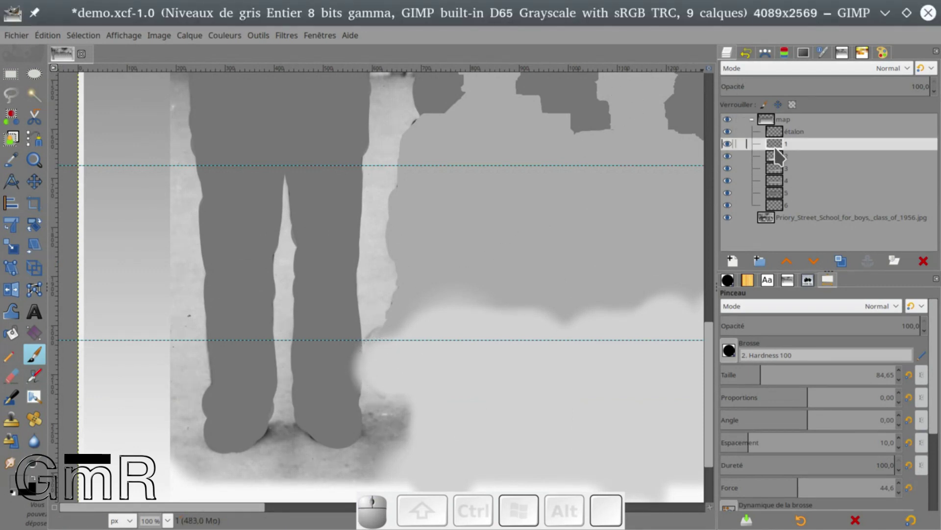
left_click(11, 376)
left_click_drag(347, 357, 359, 354)
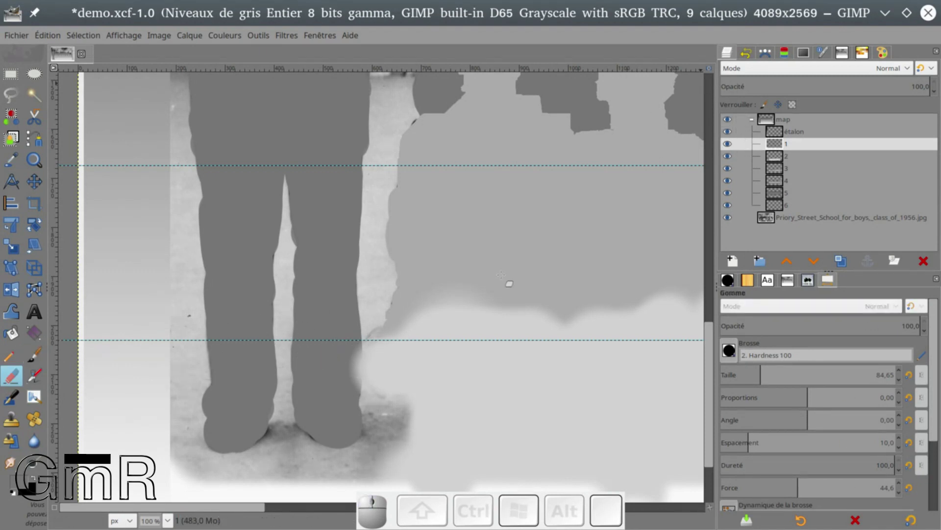
left_click(353, 354)
left_click(784, 156)
mouse_move(338, 349)
left_mouse_down()
mouse_move(342, 341)
mouse_move(361, 378)
mouse_move(341, 408)
left_mouse_up()
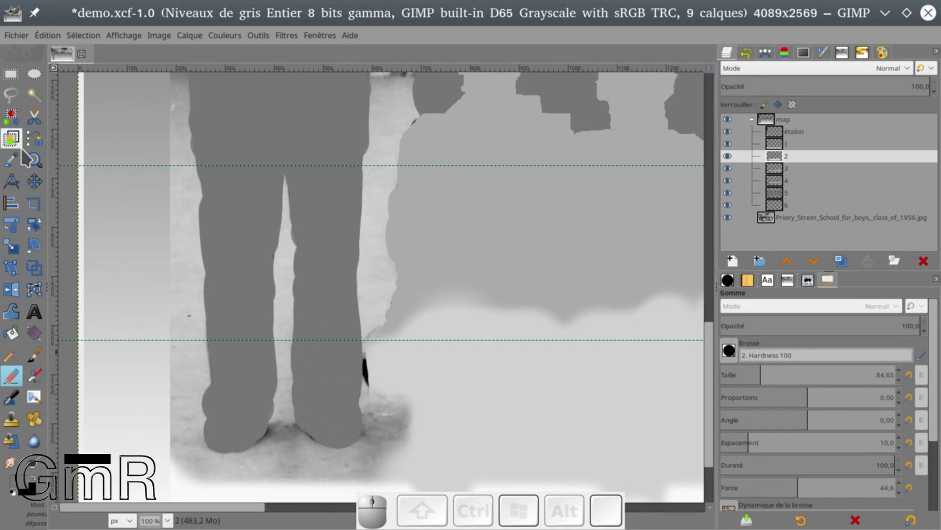
Step: Sample the light grey of the ground area on layer 2 and switch to the Paintbrush tool
left_click(11, 160)
left_click(404, 361)
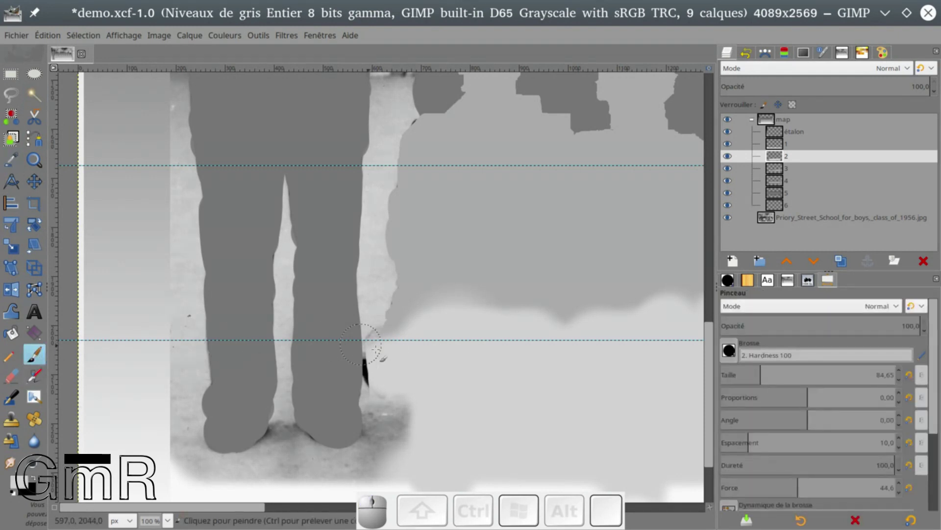
Step: Paint over the dark gap beside the standing figure's lower leg on layer 2
left_click_drag(385, 370, 382, 358)
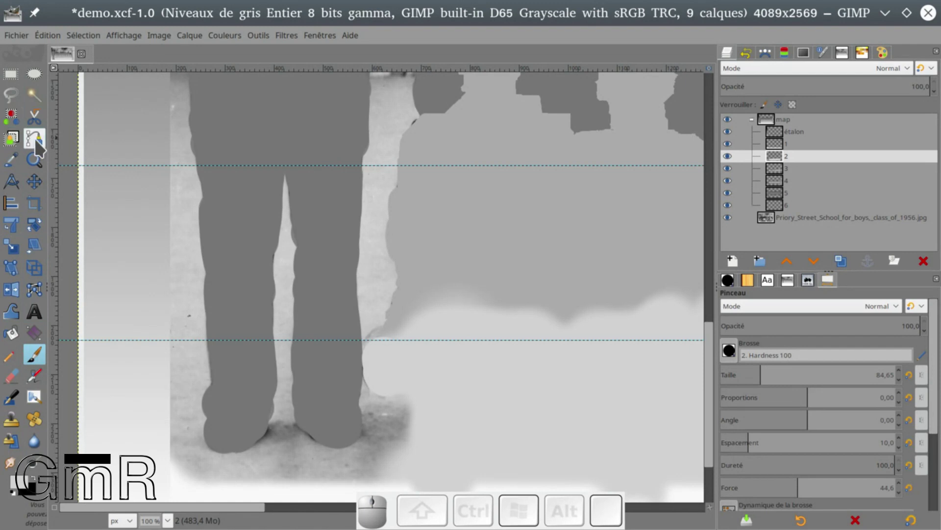
Step: Sample the mid-grey of the seated row on layer 3 and brush out the dark notch on its edge beside the standing figure
left_click(11, 160)
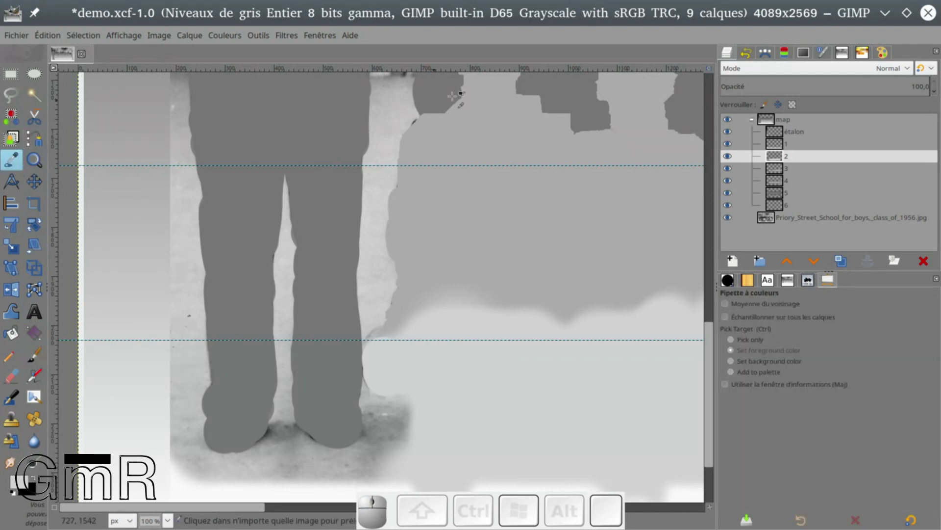
left_click(477, 176)
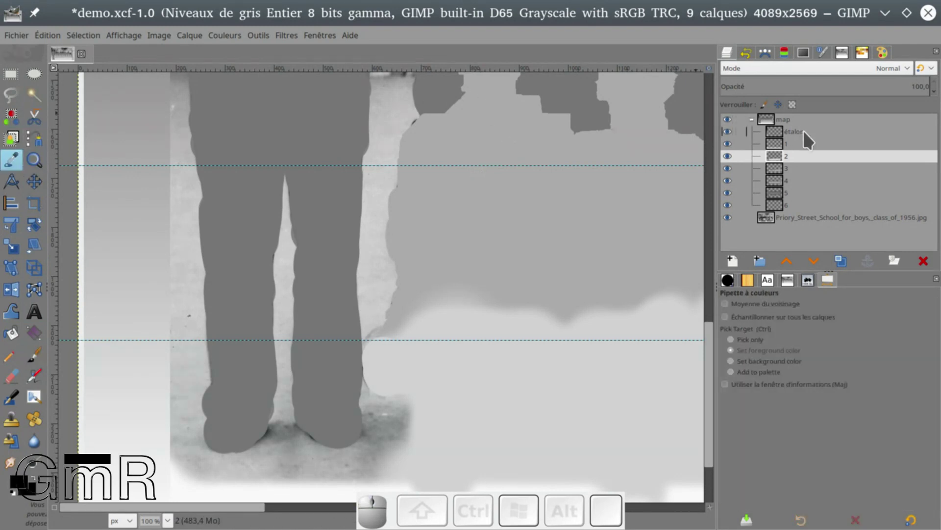
left_click(778, 166)
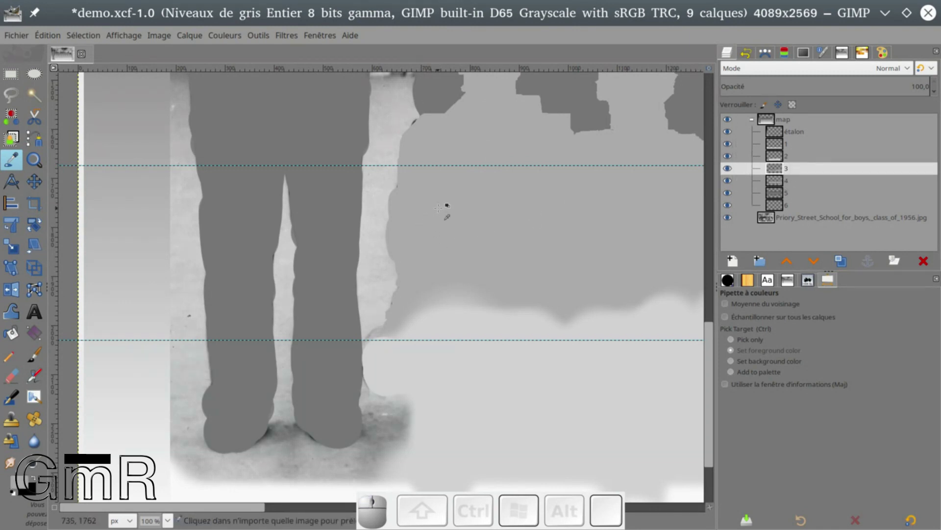
left_click(442, 204)
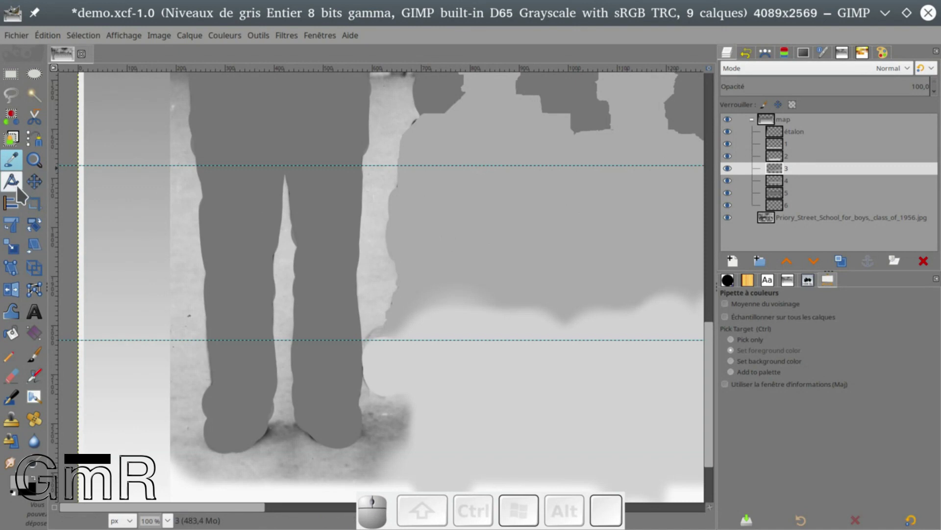
left_click(35, 354)
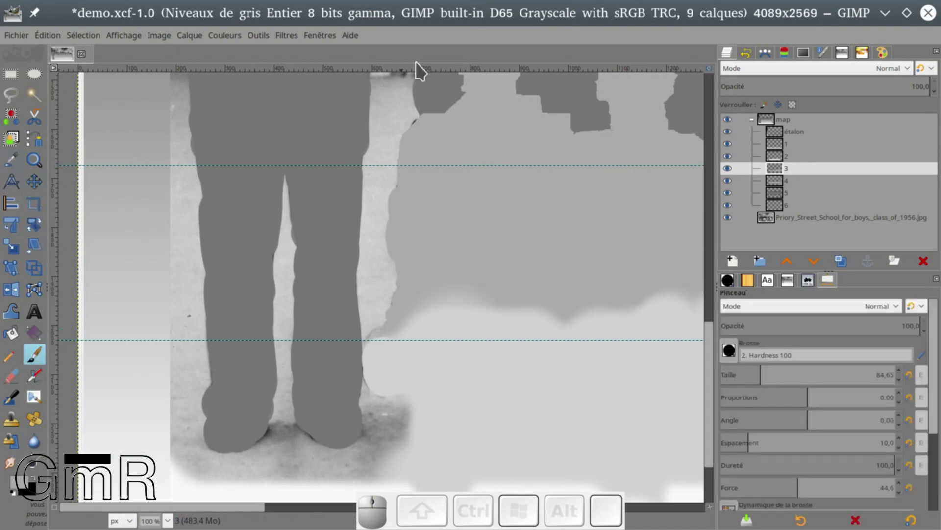
left_click(428, 140)
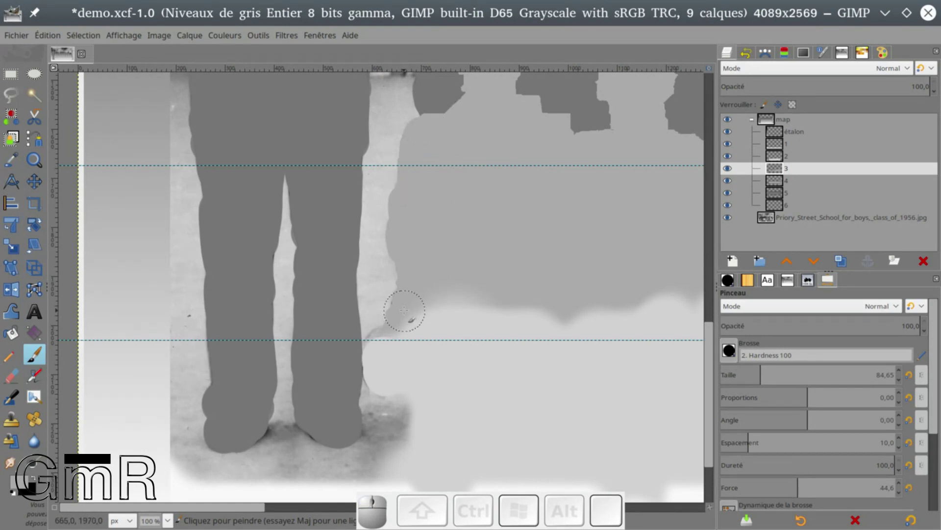
Step: Examine the painted silhouette edges across the whole map, from the standing figure to the opposite end of the photo
mouse_move(483, 220)
left_mouse_down()
mouse_move(305, 292)
mouse_move(337, 296)
left_mouse_up()
mouse_move(428, 274)
left_mouse_down()
mouse_move(426, 307)
mouse_move(390, 292)
mouse_move(266, 336)
mouse_move(241, 338)
mouse_move(242, 328)
mouse_move(254, 353)
left_mouse_up()
mouse_move(399, 277)
left_mouse_down()
mouse_move(154, 317)
mouse_move(303, 283)
left_mouse_up()
left_click_drag(542, 330, 367, 304)
left_click_drag(493, 303, 377, 315)
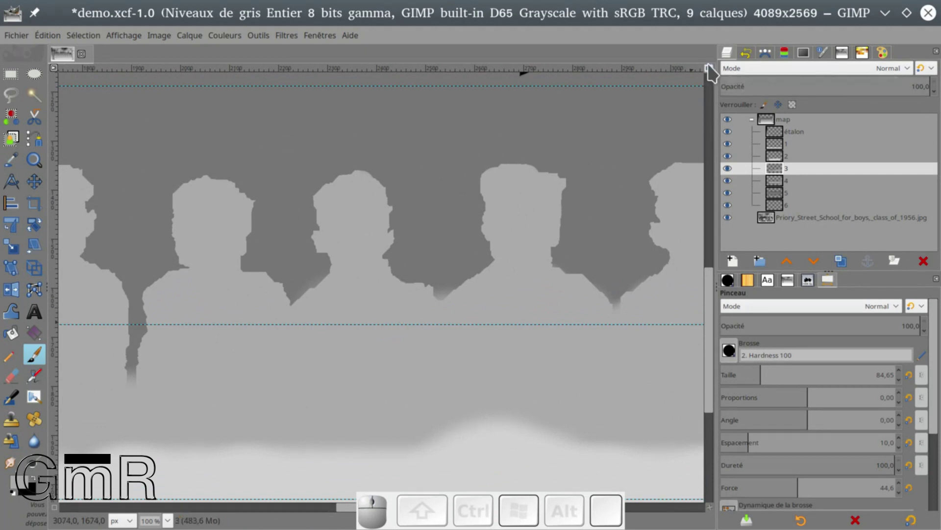
scroll(324, 260, "down", 3)
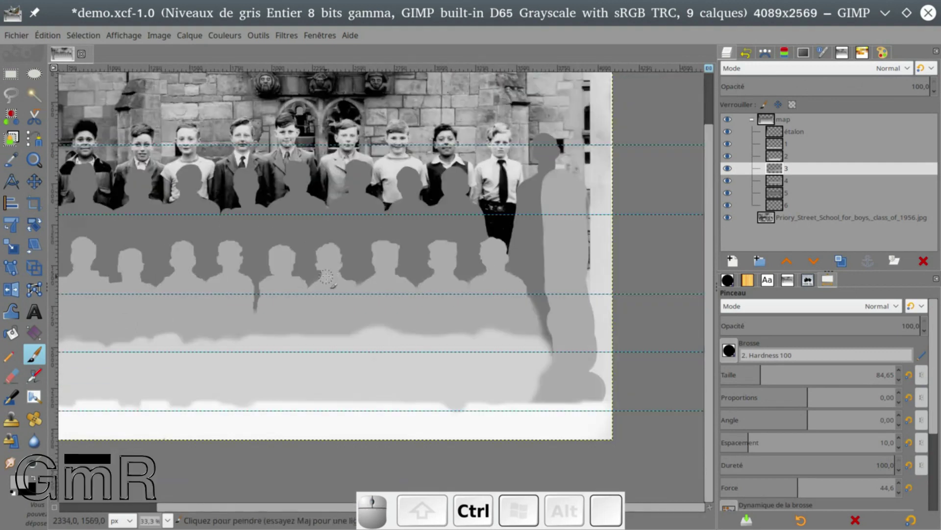
scroll(324, 259, "up", 2)
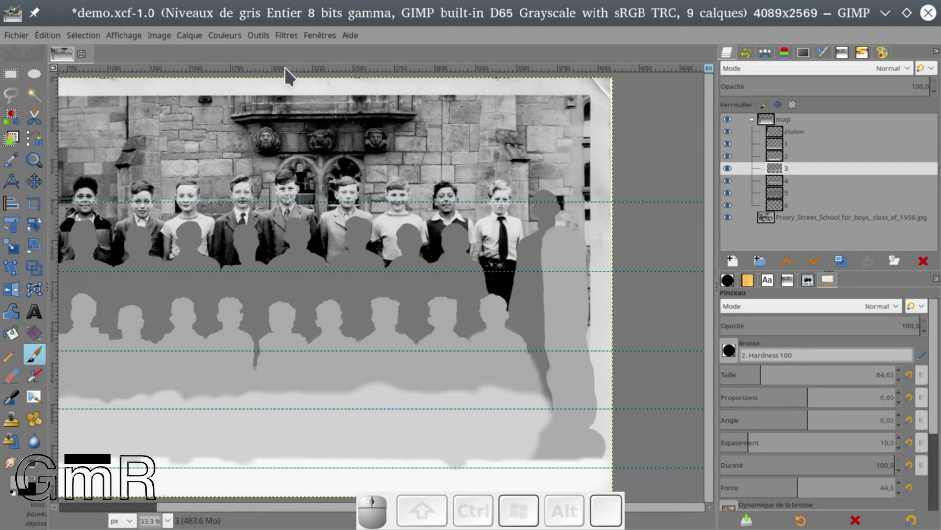
scroll(296, 125, "down", 3)
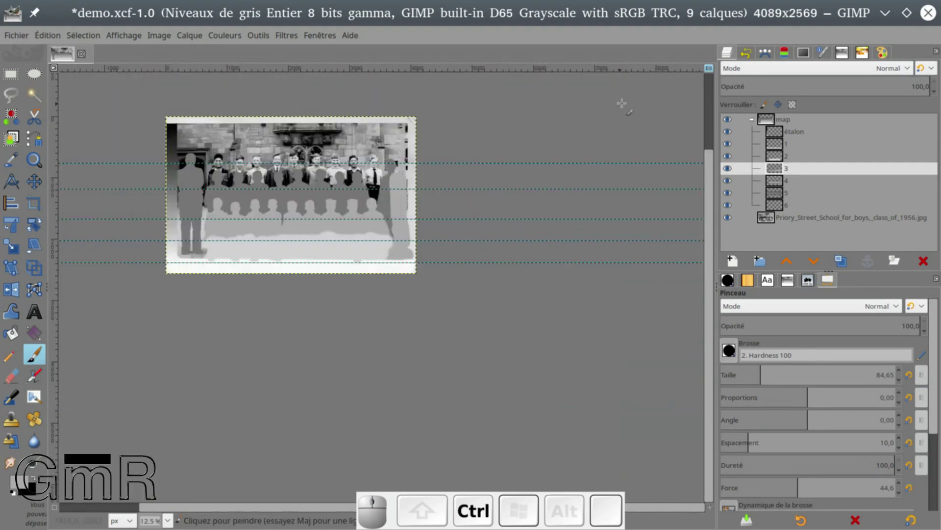
left_click(708, 67)
left_click(708, 68)
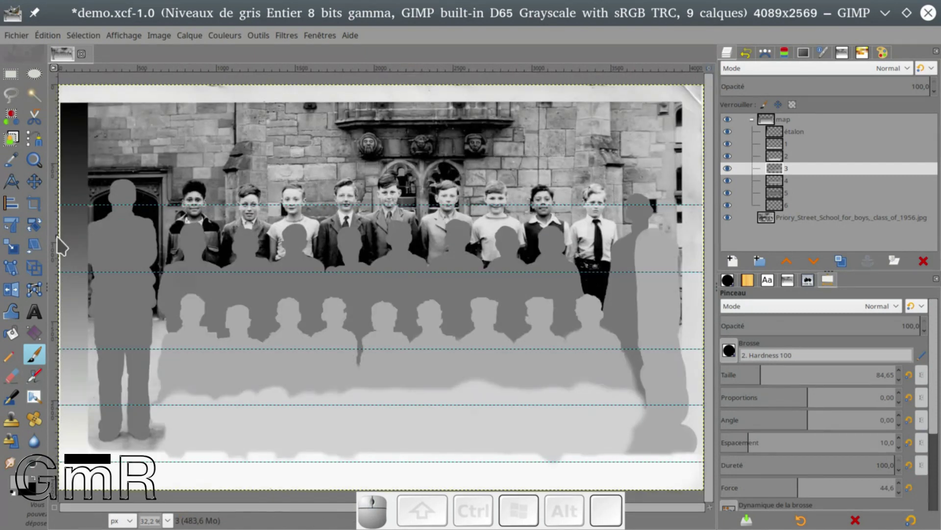
Step: Sample the dark grey at the uppermost guide from the étalon gradient and paint the back-row boys' silhouettes on layer 6
left_click(768, 131)
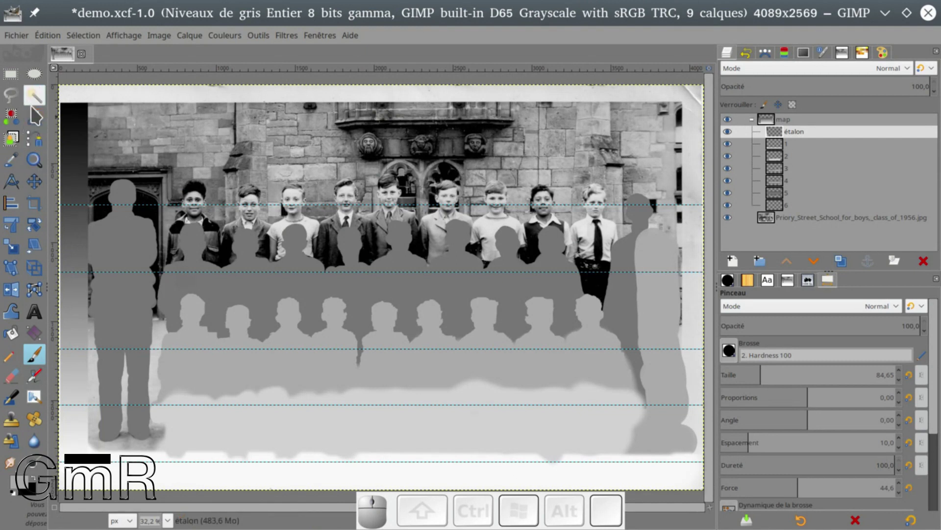
left_click(15, 160)
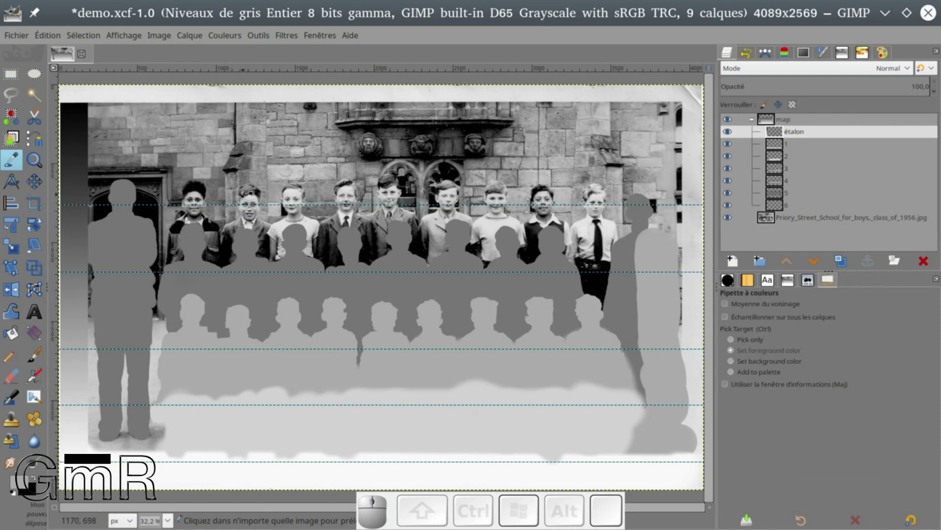
left_click(72, 204)
left_click(74, 204)
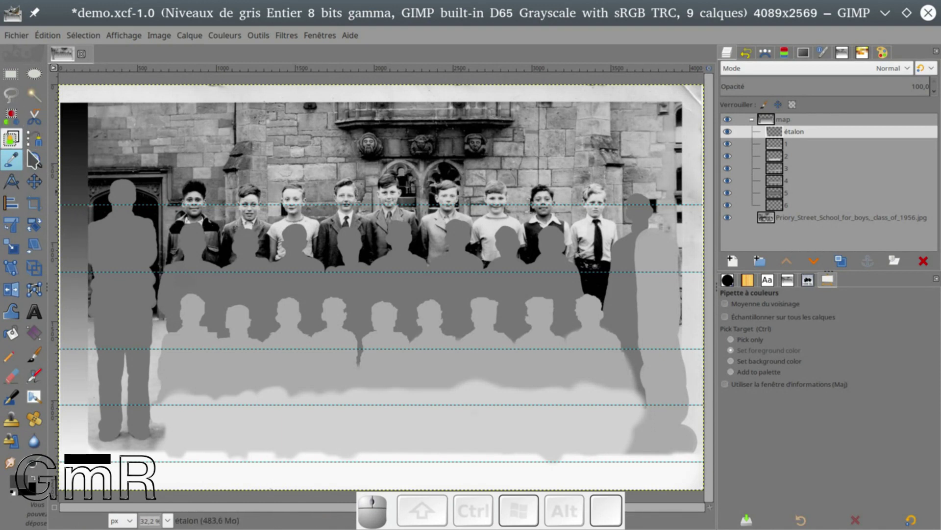
left_click(34, 354)
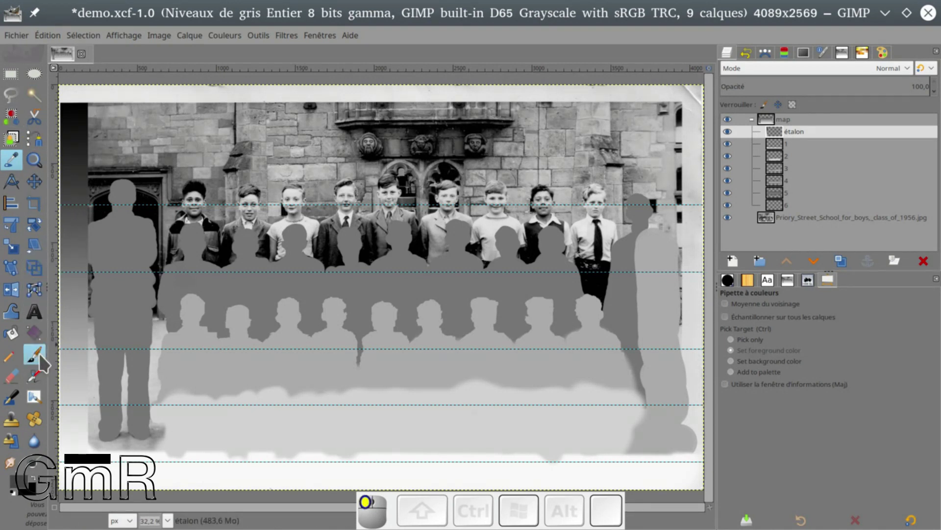
left_click(779, 204)
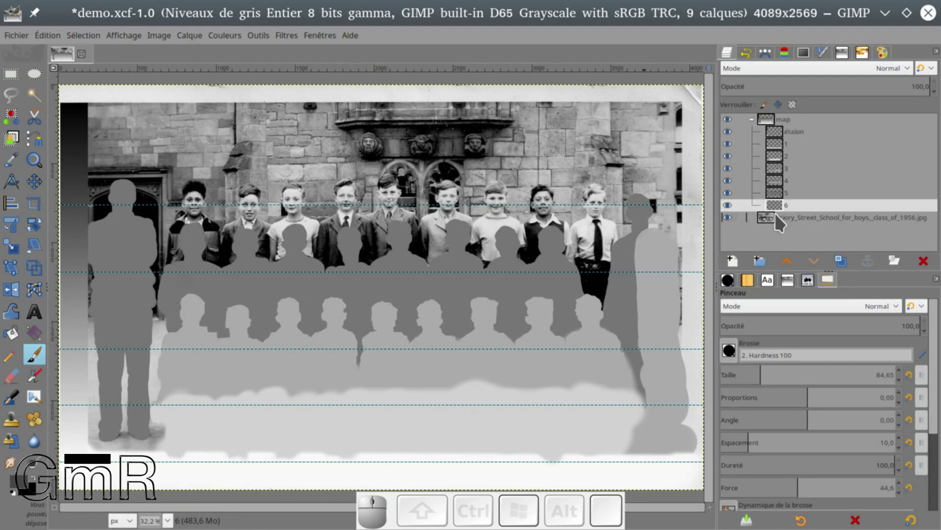
mouse_move(189, 189)
left_mouse_down()
mouse_move(215, 267)
mouse_move(260, 253)
left_mouse_up()
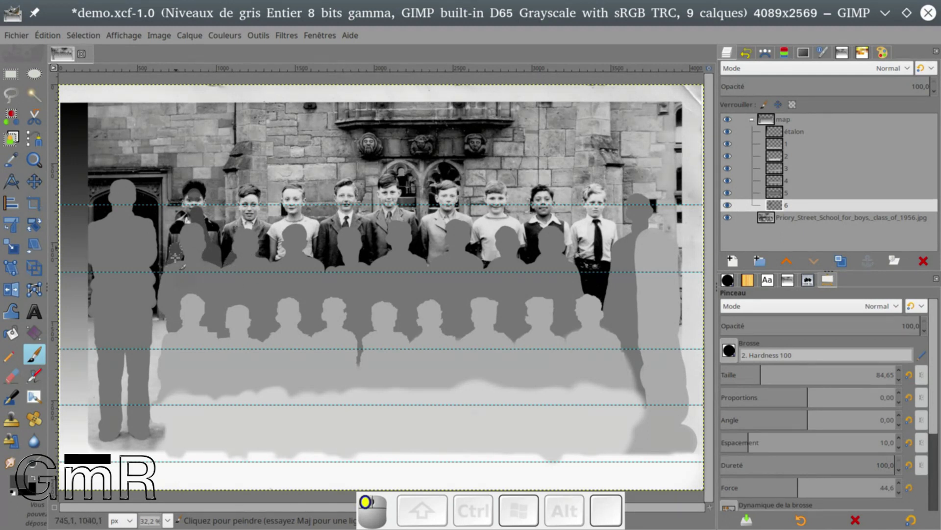
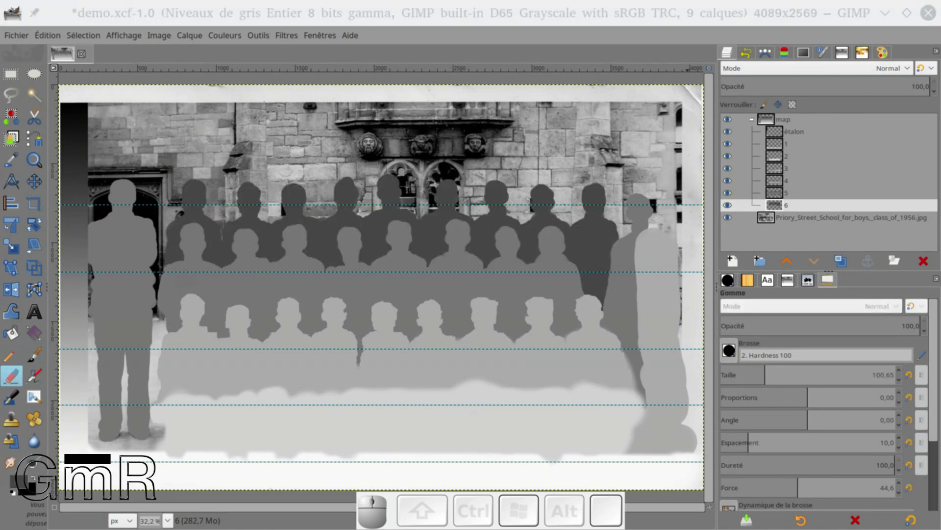
Step: Hide the étalon gradient layer and delete it from the map group
left_click(728, 131)
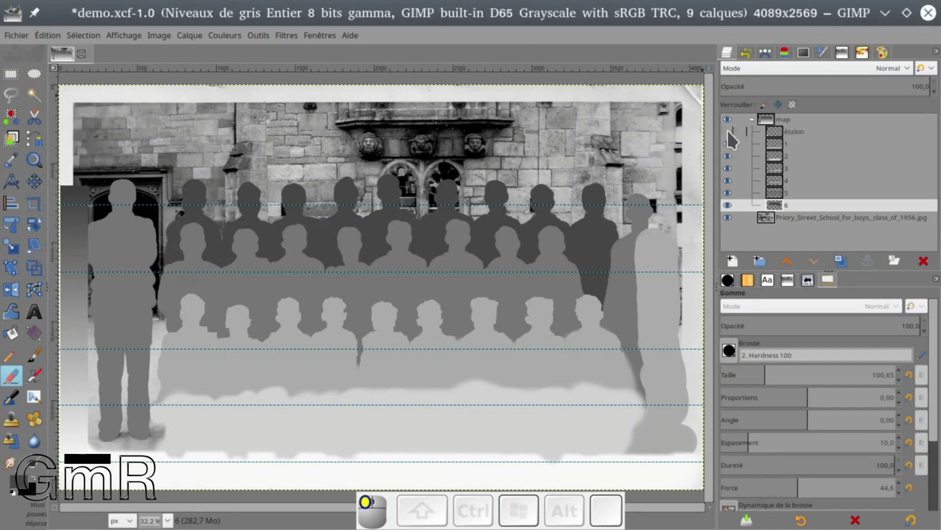
left_click(777, 133)
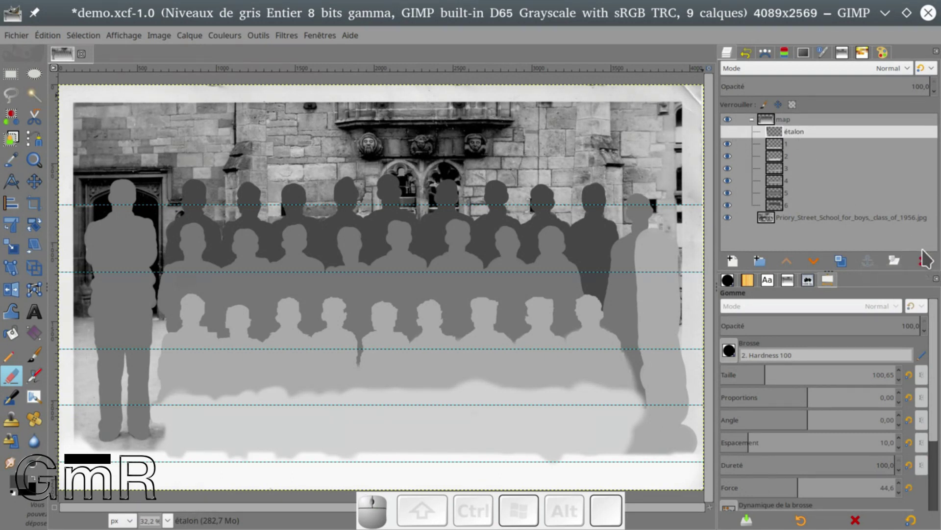
left_click(923, 261)
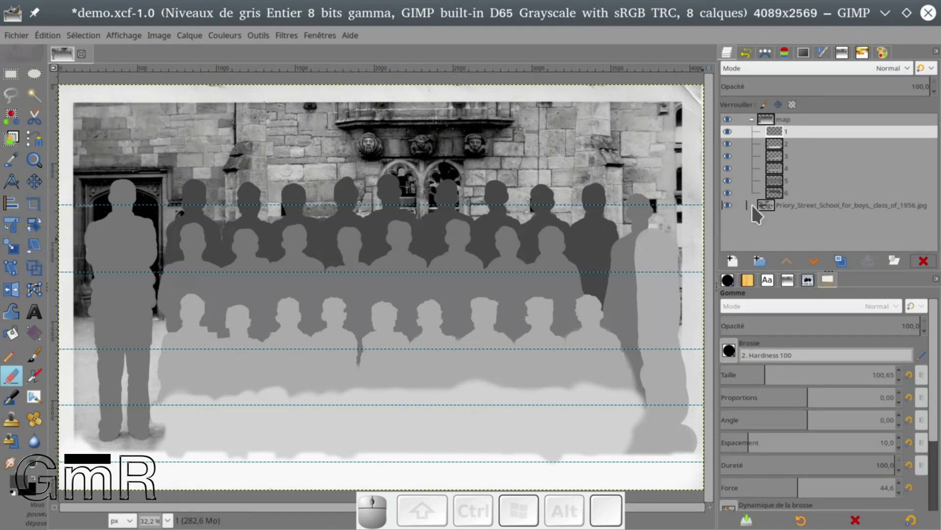
Step: Create a 4089 × 2569 px layer filled with the background colour and place it directly below the map group
left_click(735, 261)
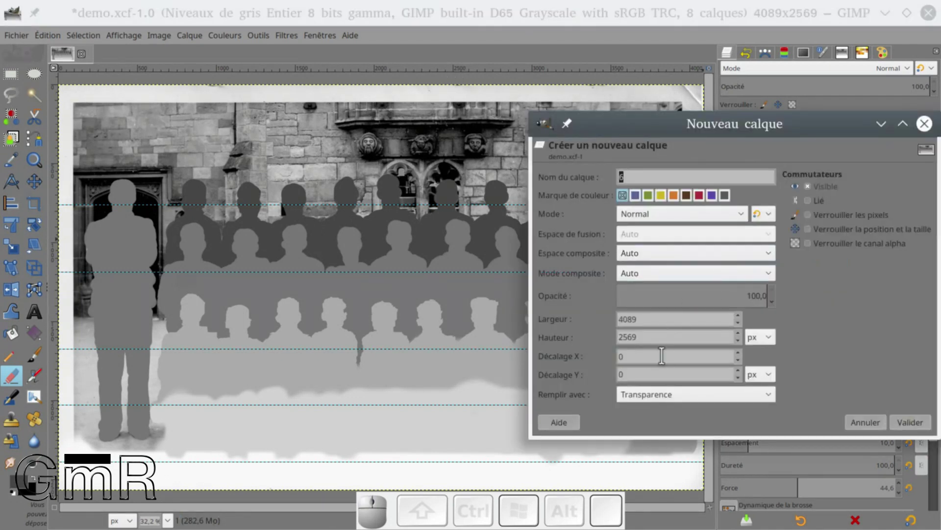
left_click(777, 388)
left_click(772, 391)
left_click(770, 394)
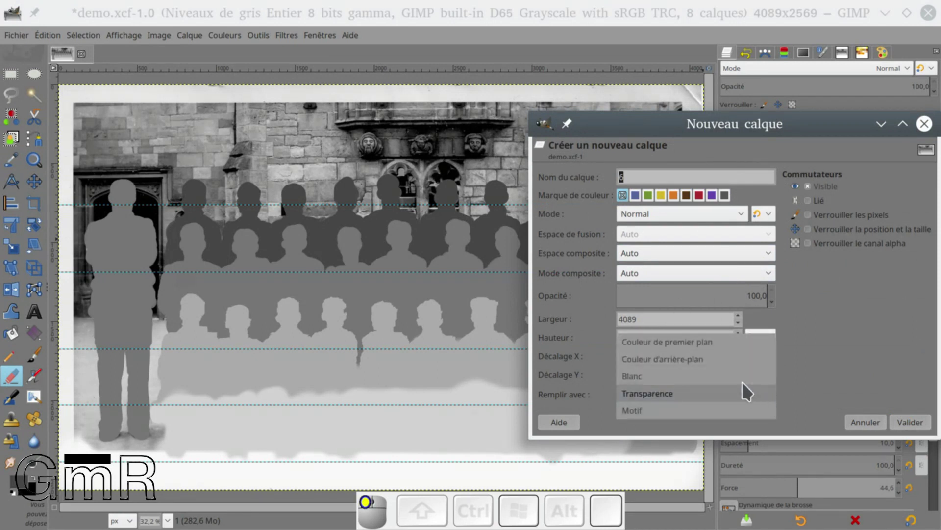
left_click(728, 359)
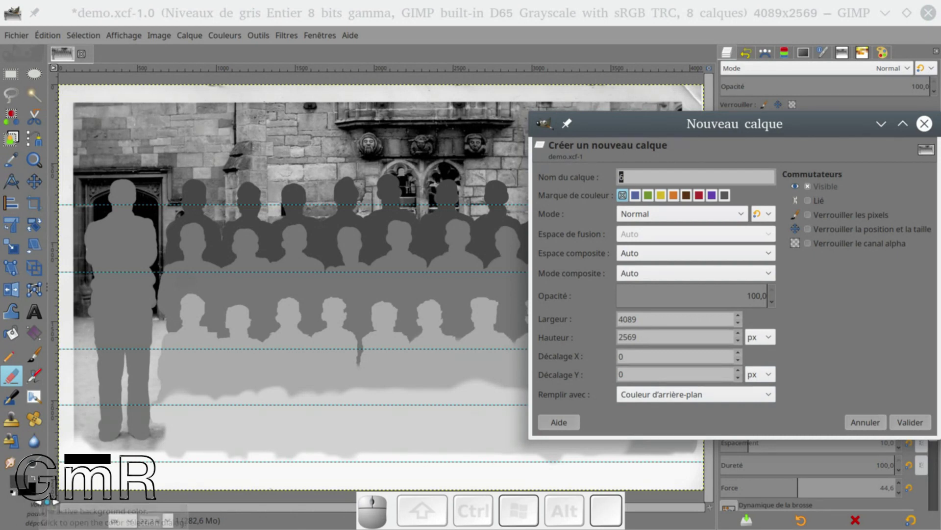
left_click(908, 433)
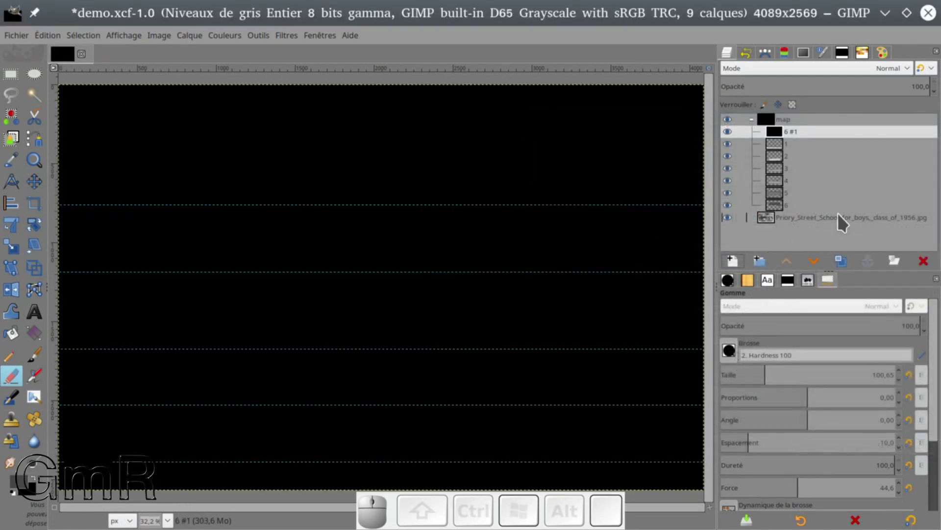
left_click_drag(786, 138, 793, 211)
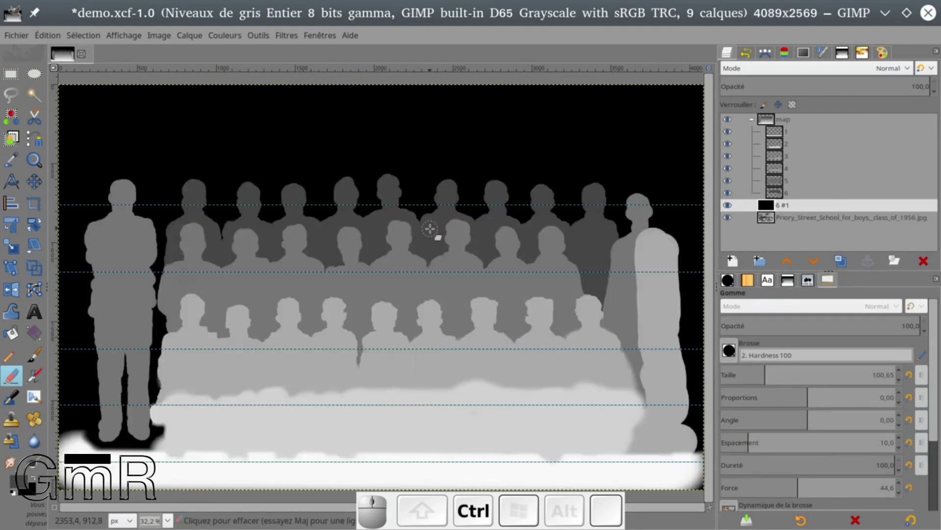
scroll(431, 229, "down", 1)
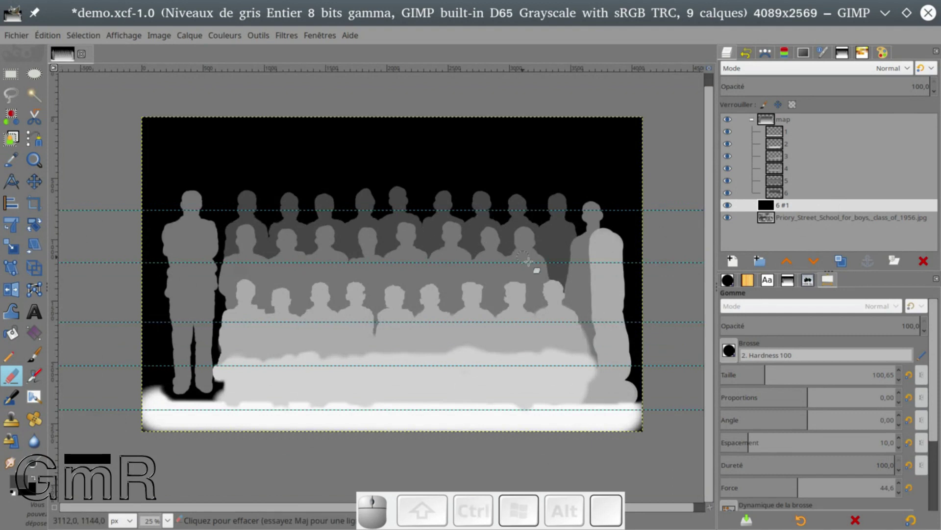
Step: On layer 1, sample the near-white foreground tone and paint the photo's lower edge solid, enlarging the brush to 182.71
left_click(785, 132)
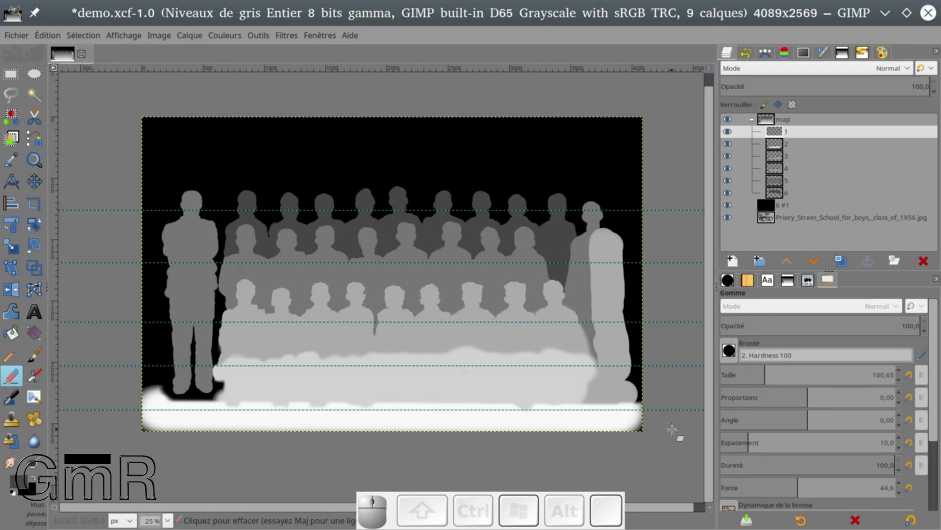
left_click(107, 362)
left_click(34, 354)
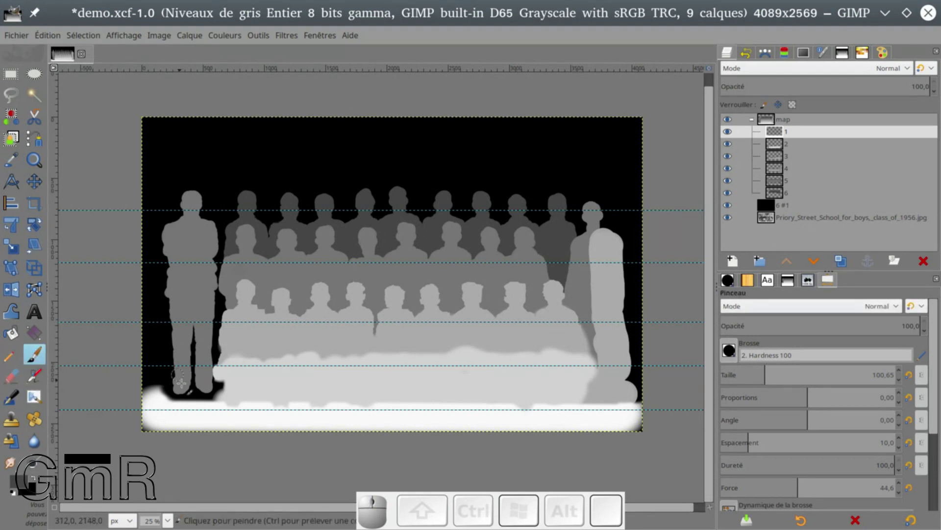
left_click(13, 491)
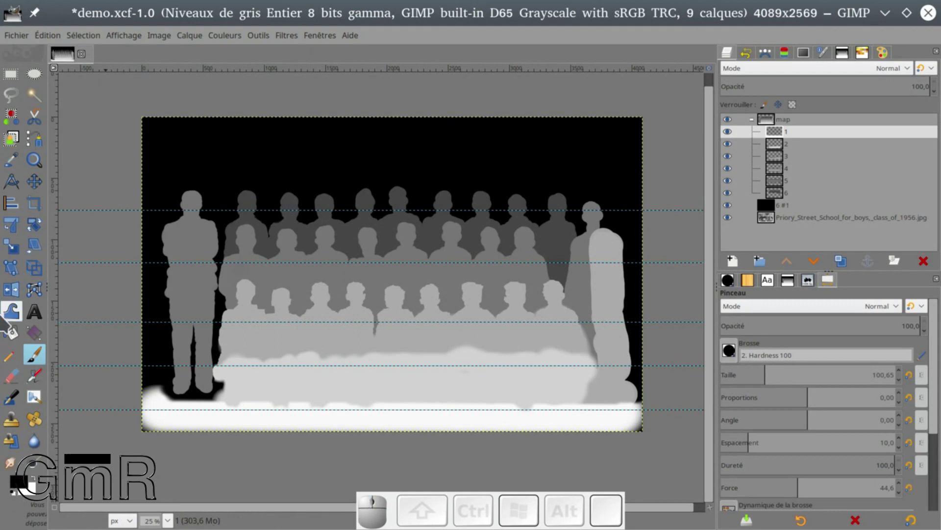
left_click(10, 159)
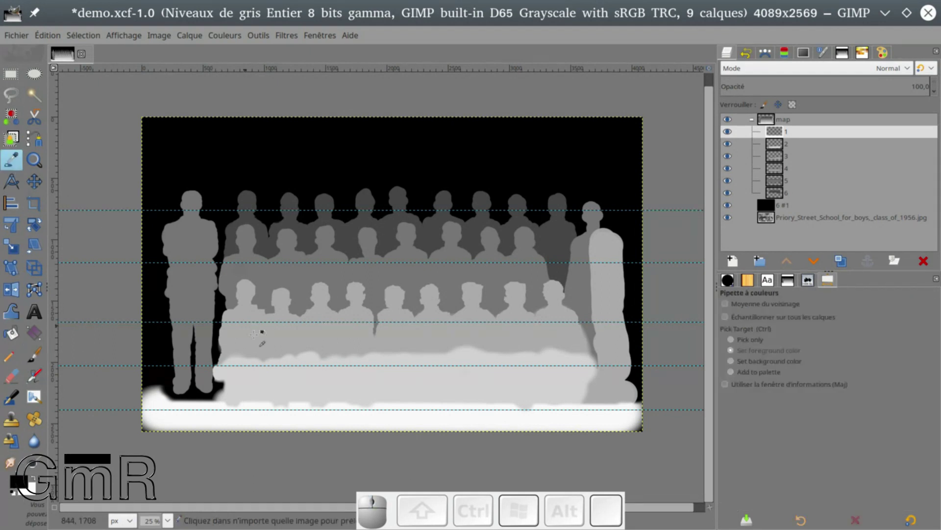
left_click(254, 417)
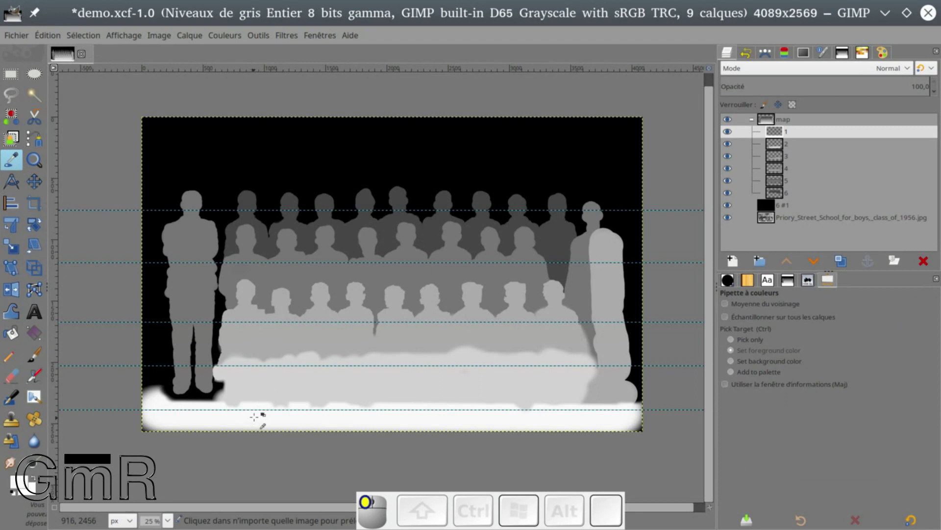
left_click(34, 354)
left_click(142, 427)
mouse_move(142, 427)
left_mouse_down()
mouse_move(190, 422)
mouse_move(190, 435)
left_mouse_up()
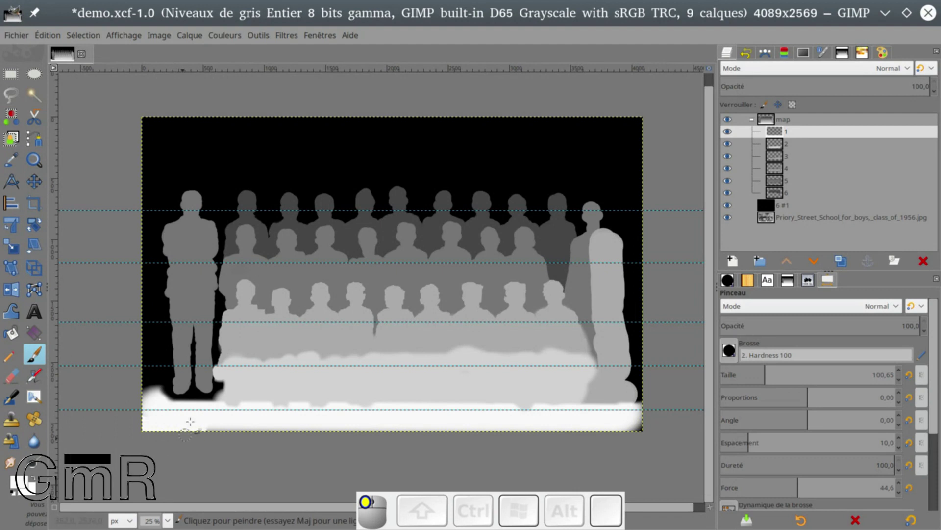
left_click_drag(773, 374, 784, 374)
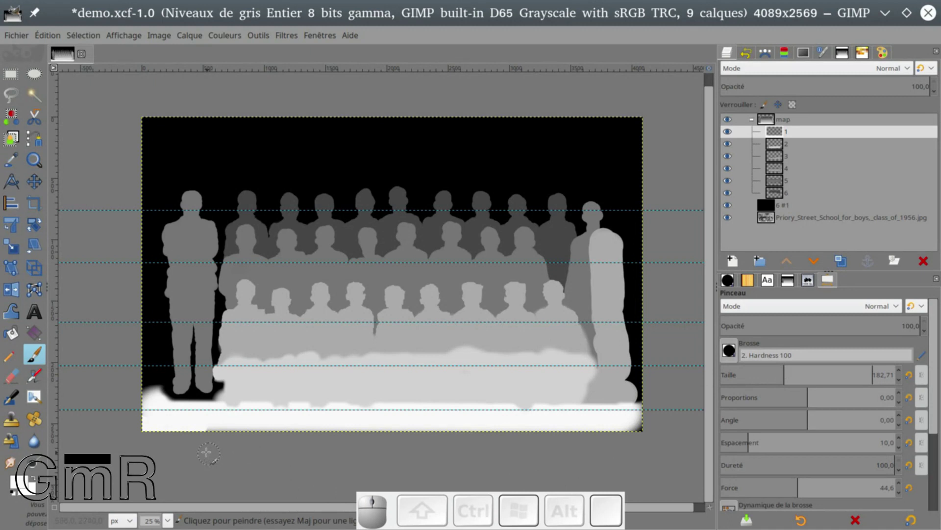
mouse_move(195, 431)
left_mouse_down()
mouse_move(287, 419)
mouse_move(443, 430)
mouse_move(541, 419)
mouse_move(654, 425)
left_mouse_up()
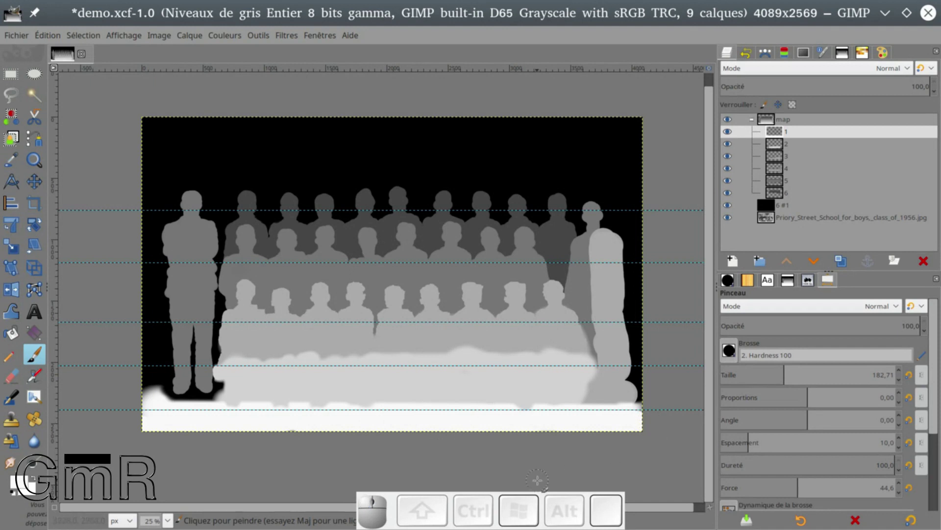
Step: Erase the white excess beside the standing man's feet on layer 1 and compare the map group with the photo
left_click(11, 376)
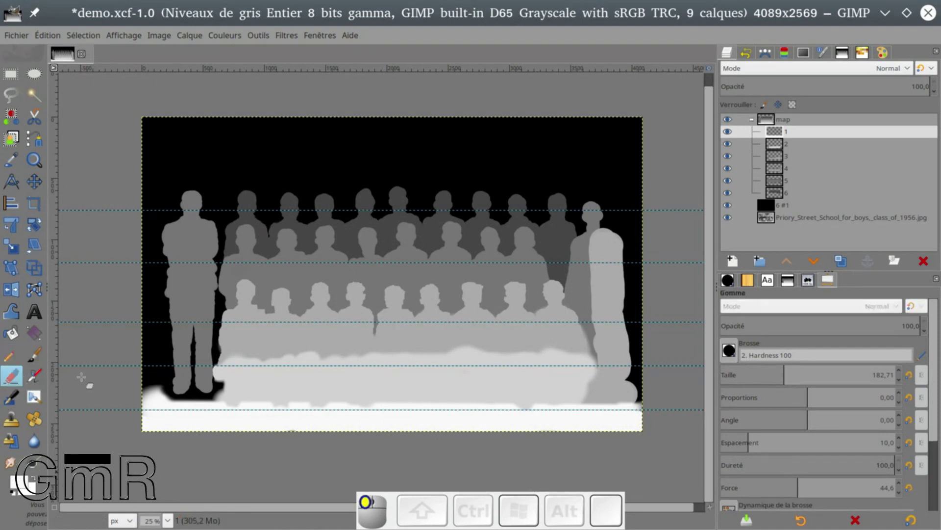
mouse_move(153, 383)
left_mouse_down()
mouse_move(148, 399)
mouse_move(113, 400)
left_mouse_up()
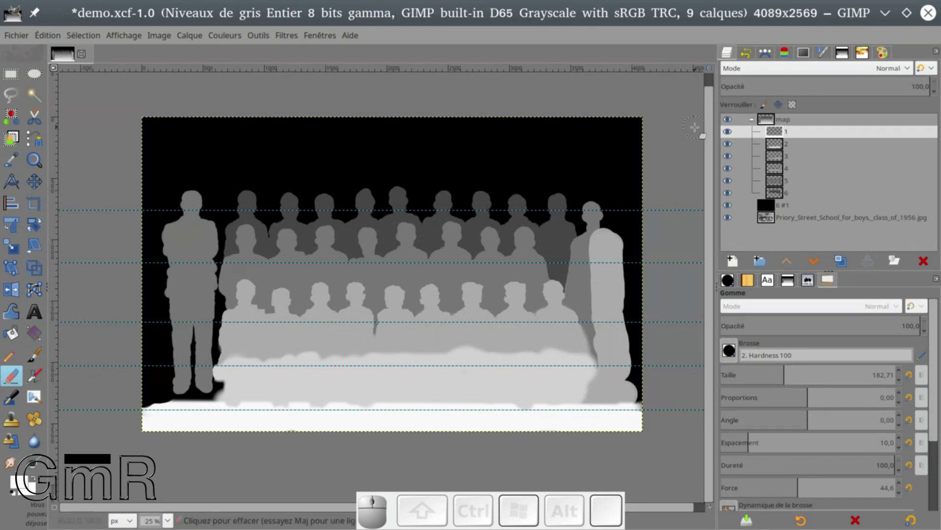
left_click(727, 119)
left_click(727, 119)
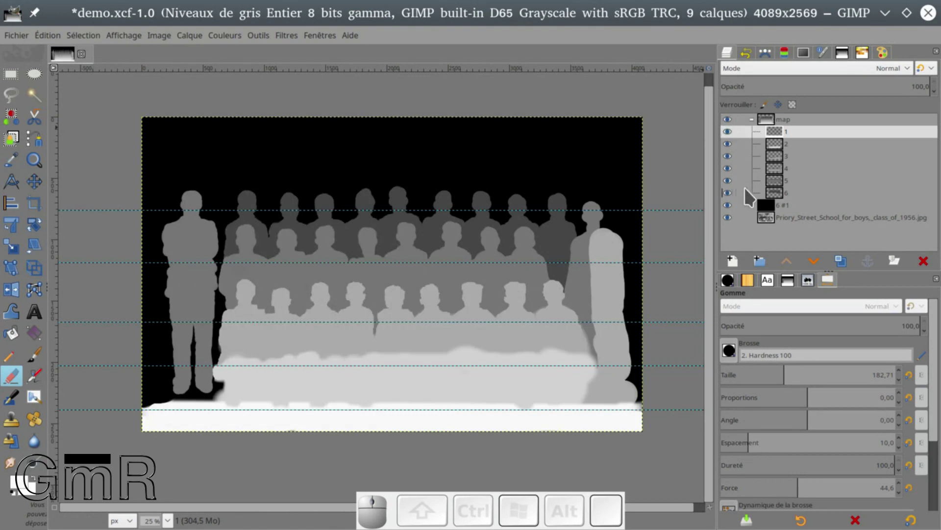
Step: Place the black background layer at the bottom of the map group and check that hiding the group reveals the photo
left_click_drag(766, 206, 817, 187)
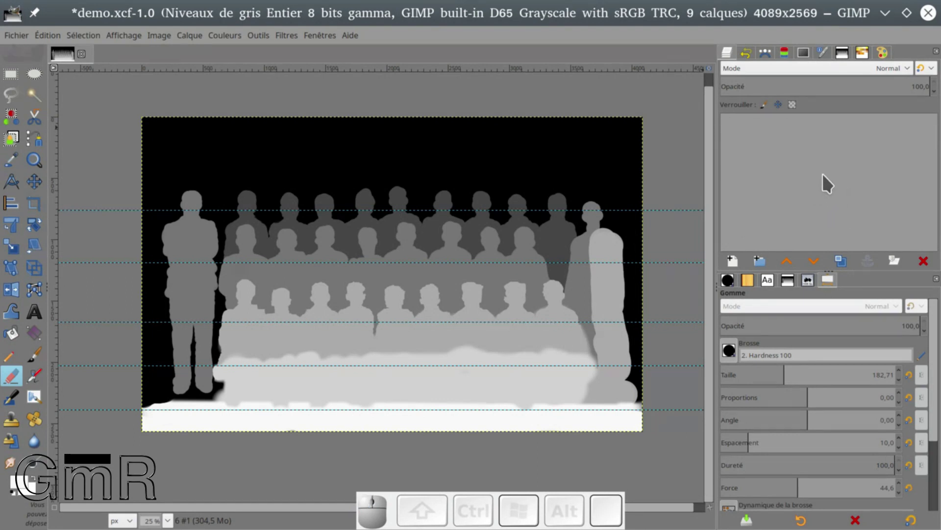
left_click(822, 263)
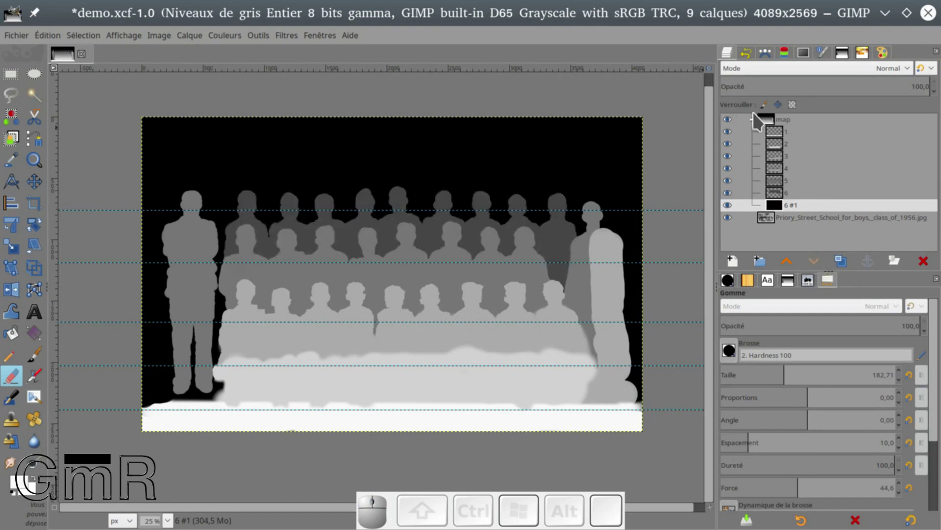
left_click(727, 119)
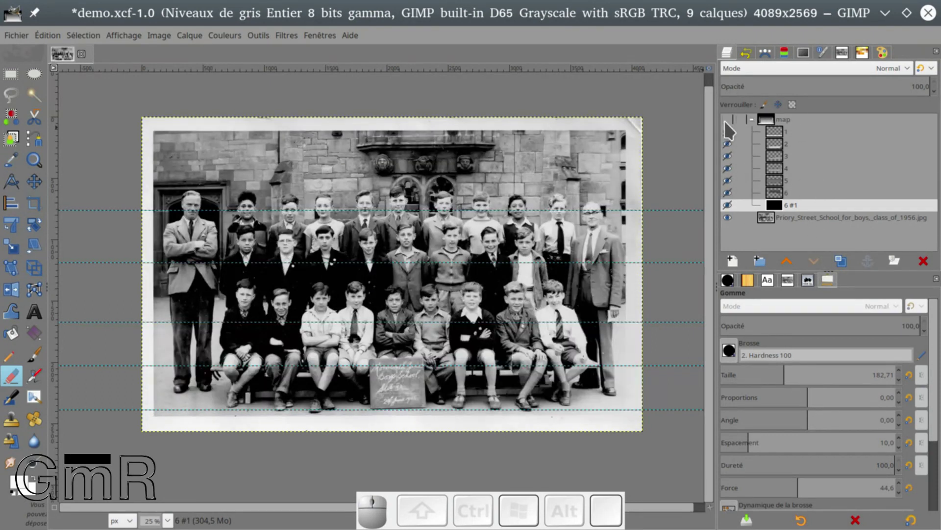
left_click(725, 121)
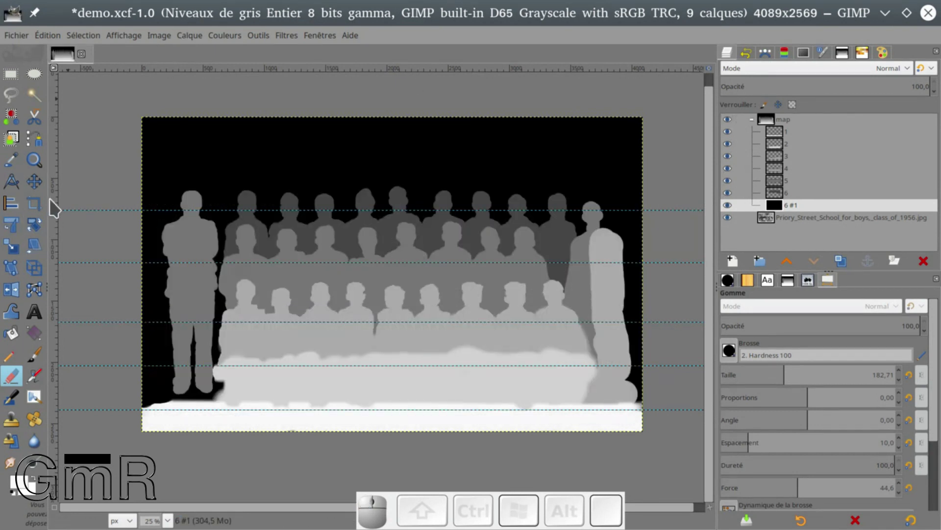
left_click(34, 181)
left_click_drag(71, 207, 51, 199)
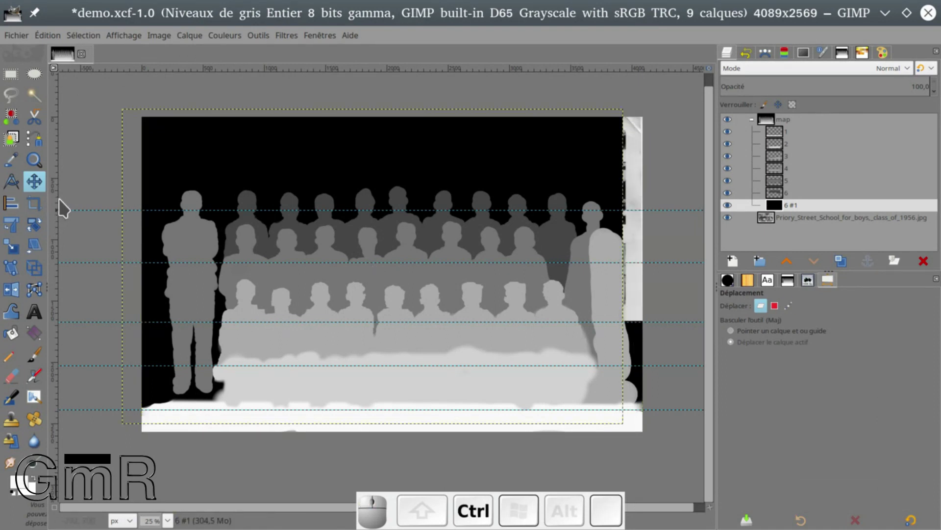
key("ctrl+z")
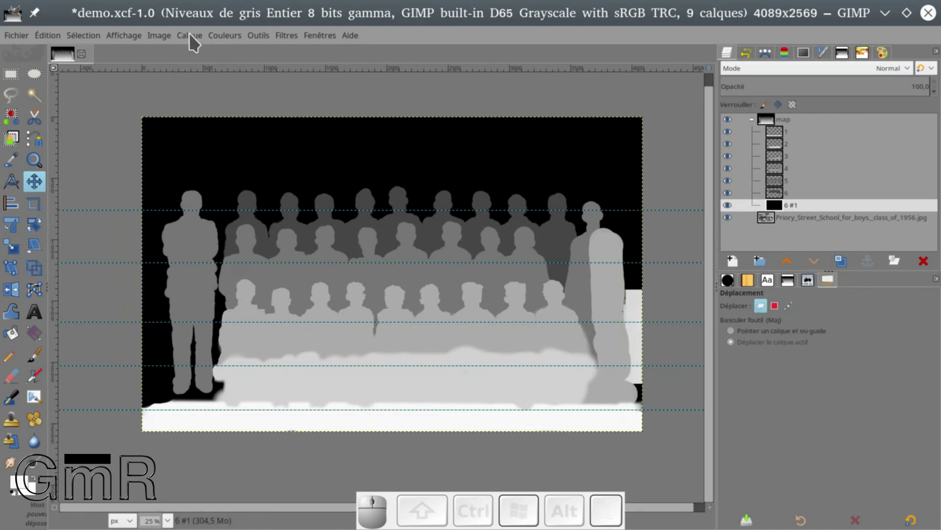
Step: Remove all guides from the image
left_click(159, 36)
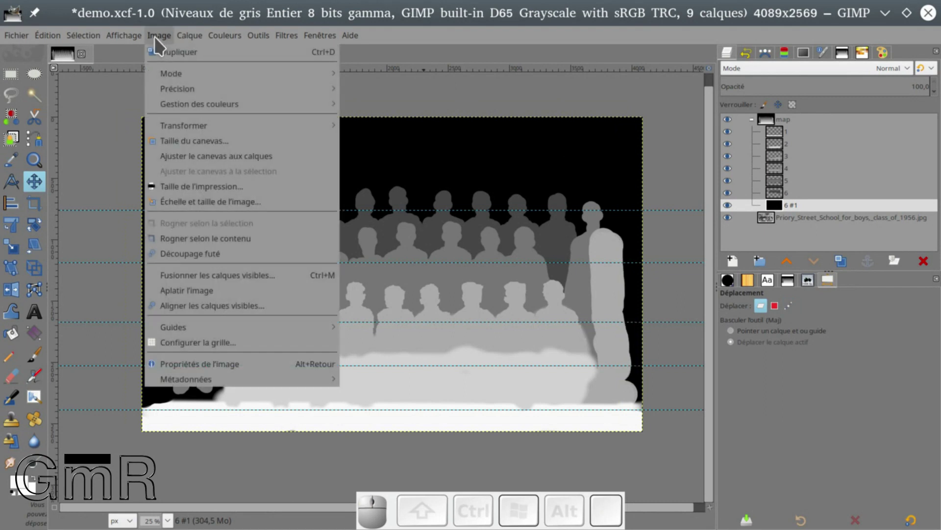
mouse_move(241, 330)
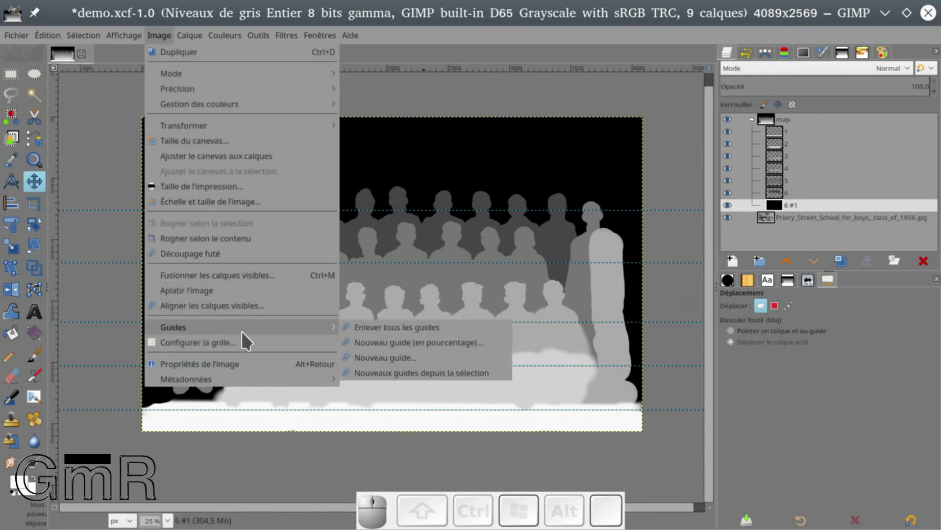
left_click(388, 327)
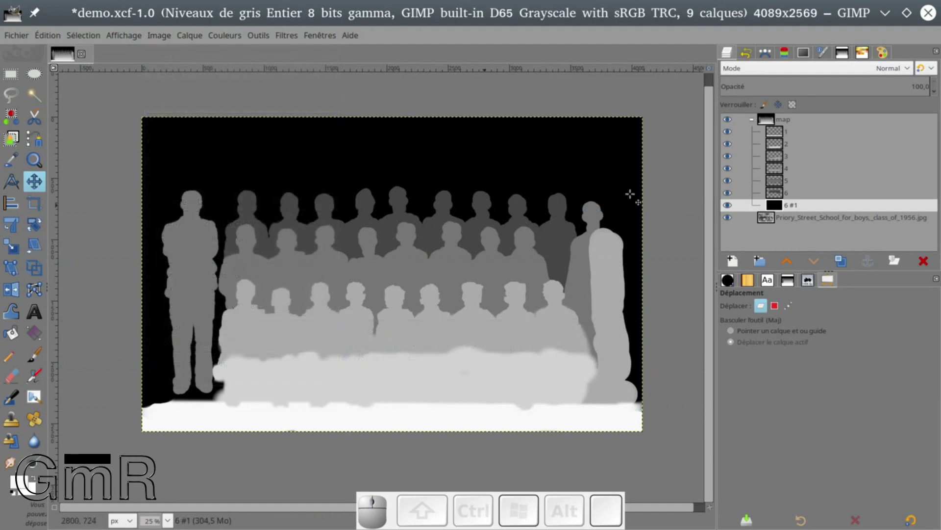
Step: Merge the map layer group into a single layer and compare it with the photo underneath
left_click(769, 123)
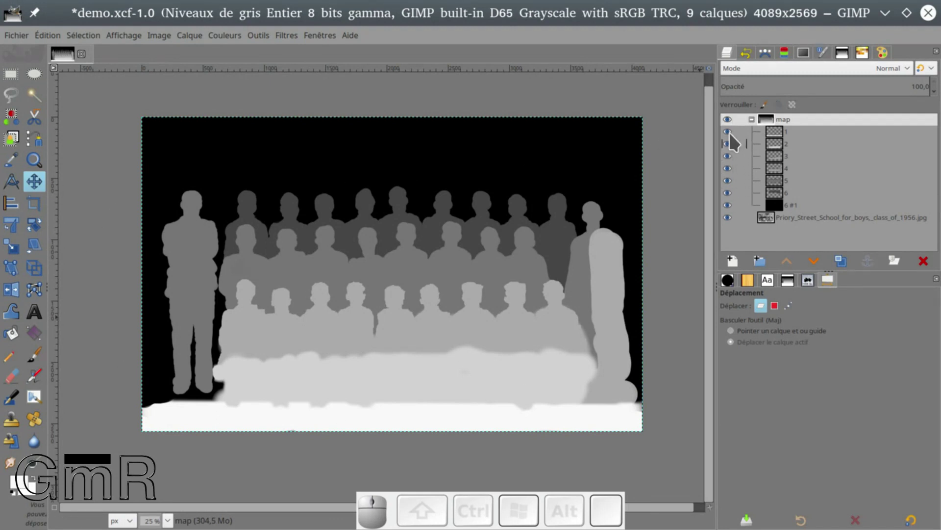
right_click(761, 120)
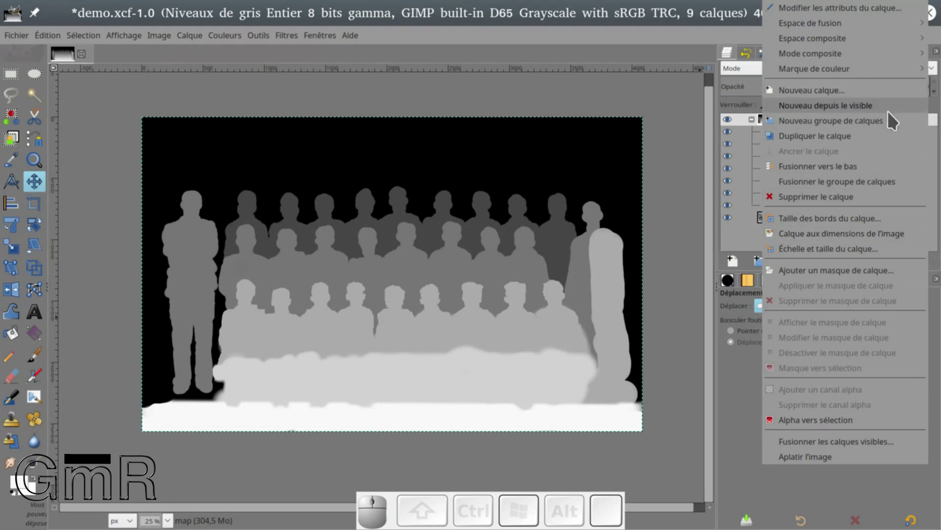
left_click(840, 180)
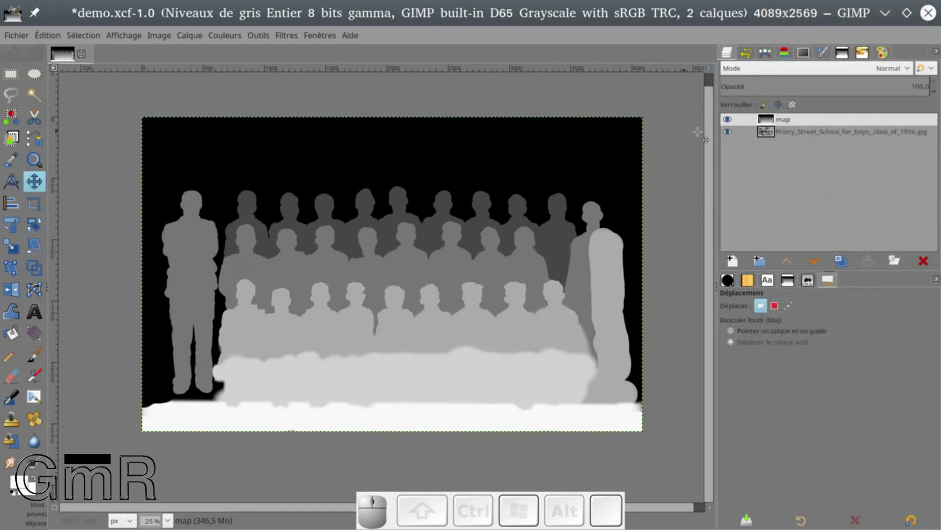
left_click(728, 116)
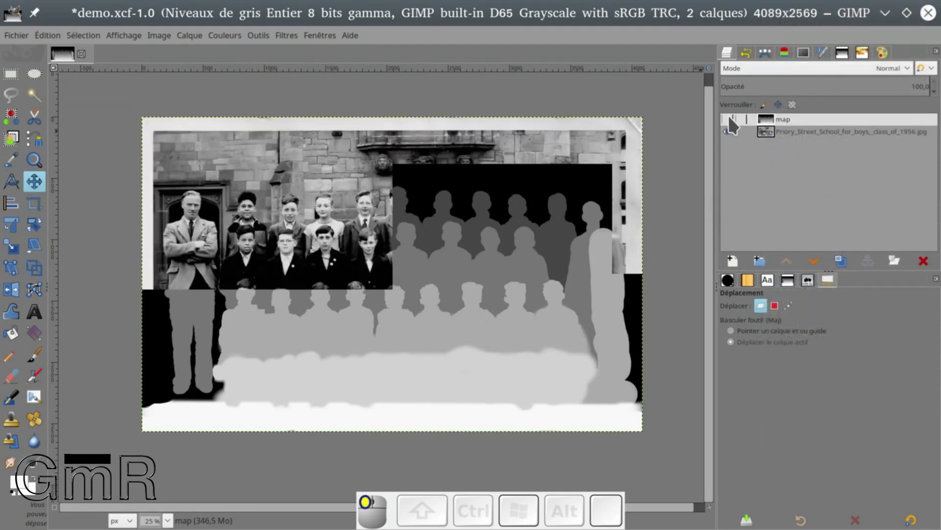
left_click(729, 116)
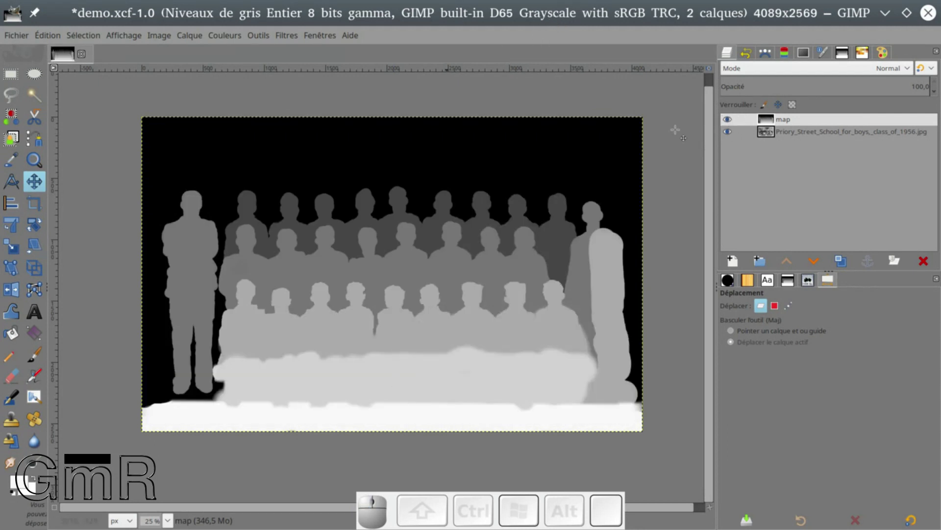
Step: Start a Gaussian blur on the merged map layer with Size X and Size Y at 2.50, keeping the silhouettes in view
left_click(278, 36)
mouse_move(296, 119)
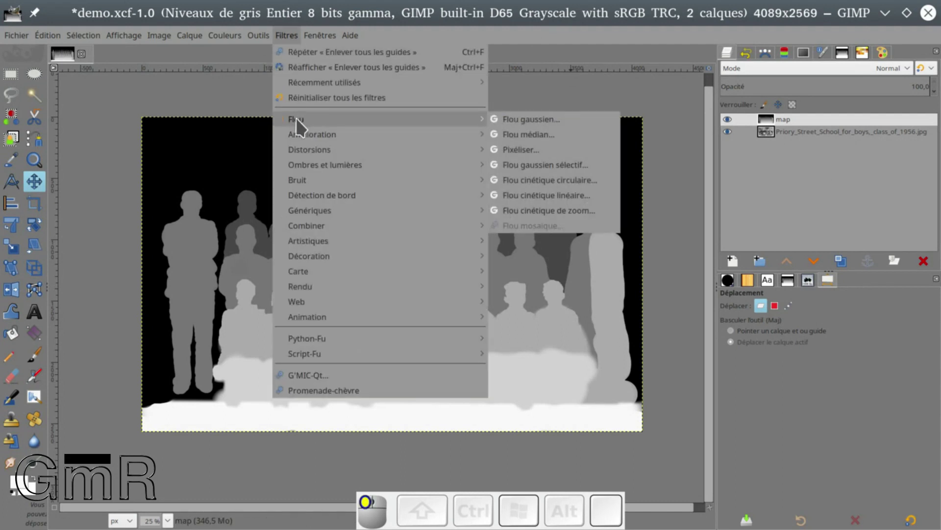
left_click(516, 119)
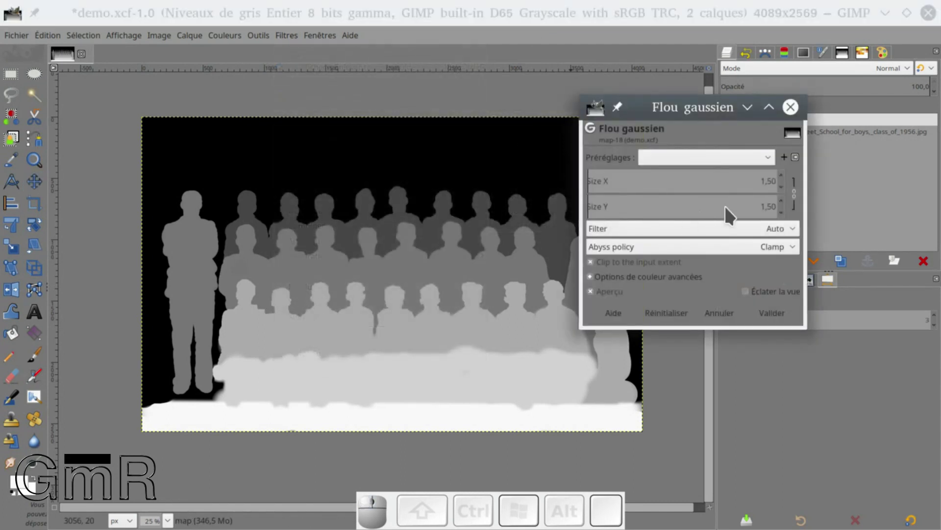
left_click_drag(679, 109, 655, 245)
left_click_drag(526, 235, 526, 234)
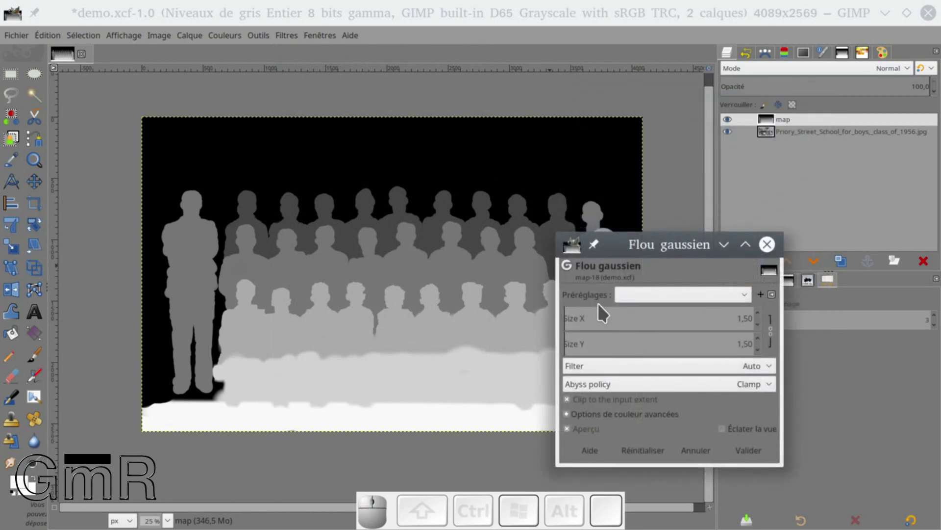
left_click(574, 317)
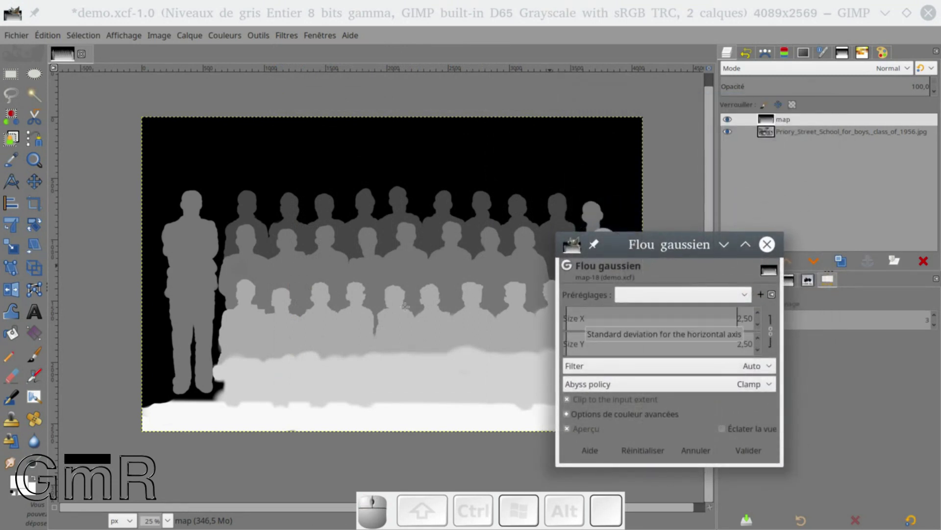
Step: Try several Gaussian blur sizes on the map, from 4.33 up to 48.07 and back down to 7.15, watching the silhouette edges
scroll(366, 287, "up", 3)
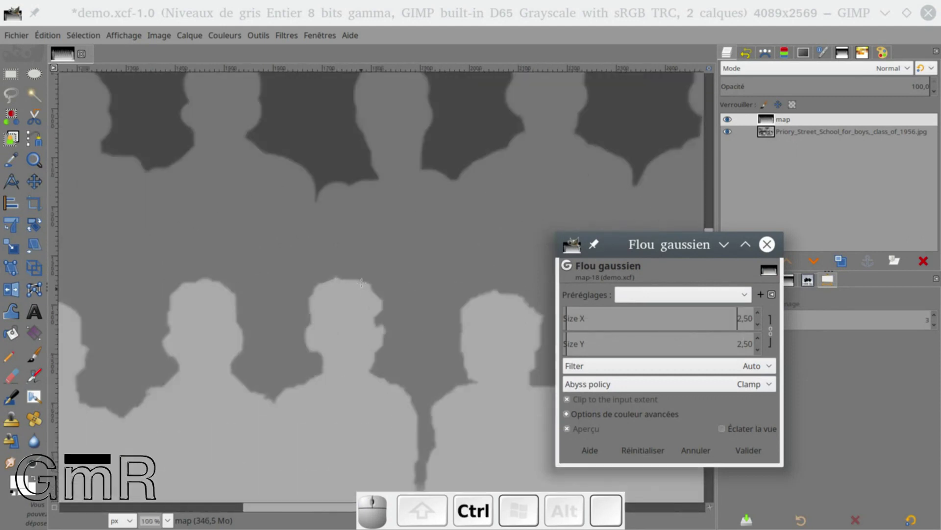
left_click(592, 318)
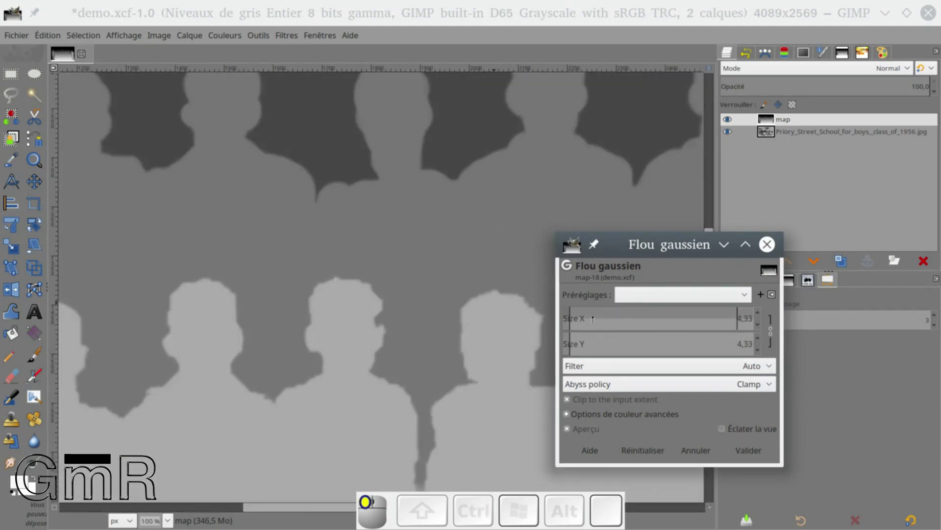
left_click_drag(590, 319, 656, 322)
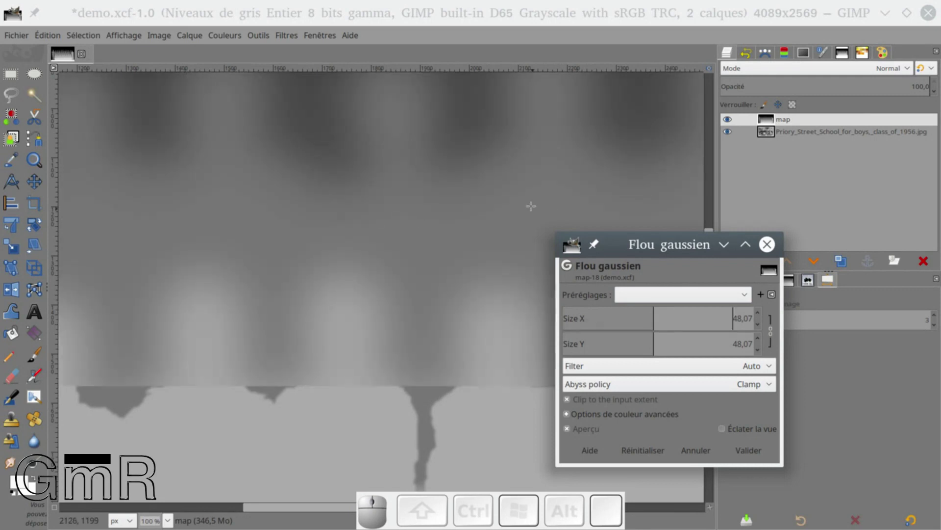
left_click(593, 319)
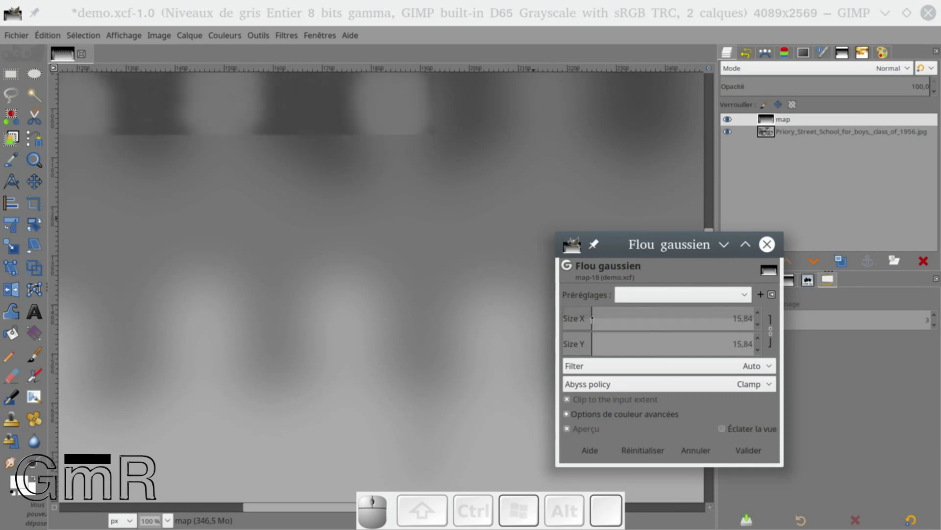
left_click(576, 317)
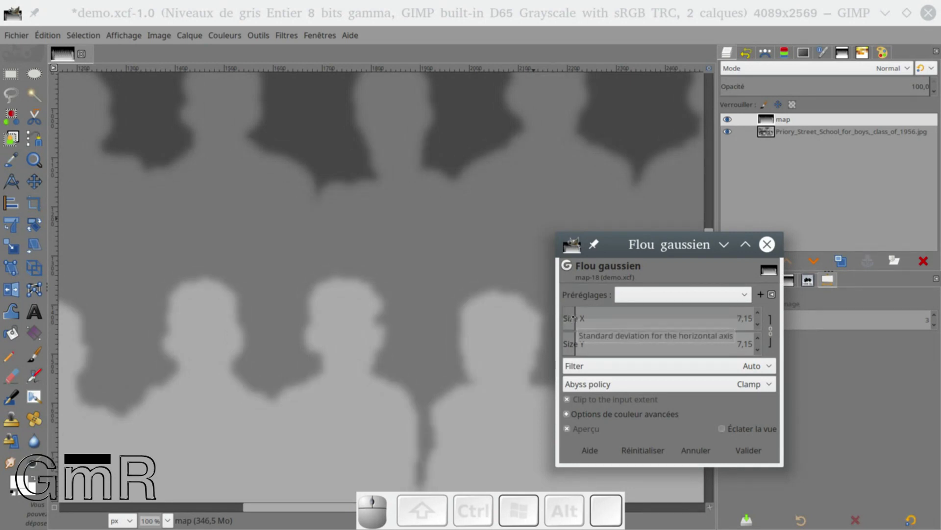
Step: Set Size X and Size Y of the Gaussian blur to 4.59 and apply it to the map layer
left_click(569, 318)
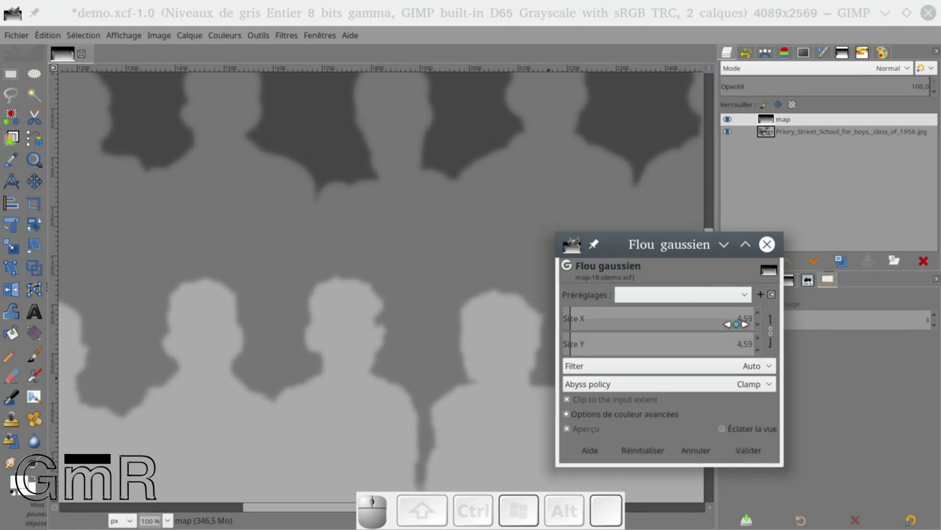
left_click(749, 450)
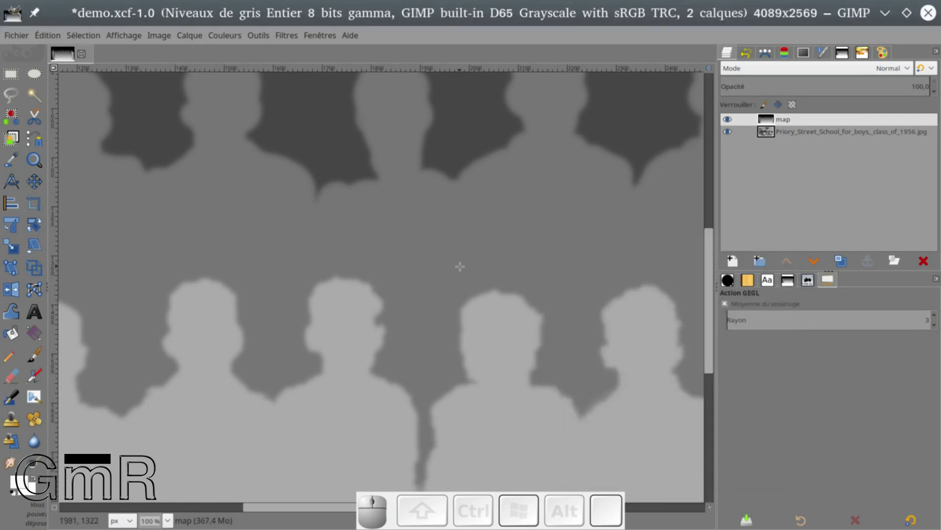
scroll(460, 267, "down", 4, "ctrl")
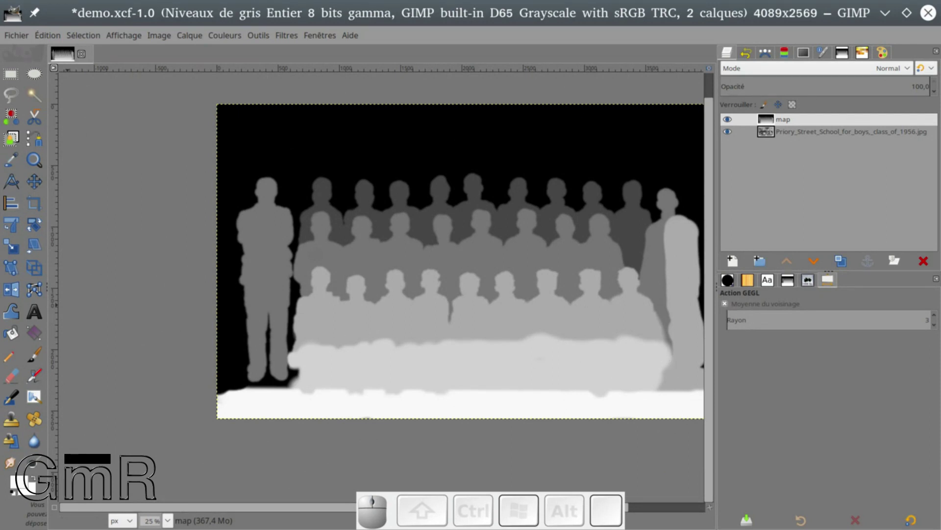
left_click(453, 256)
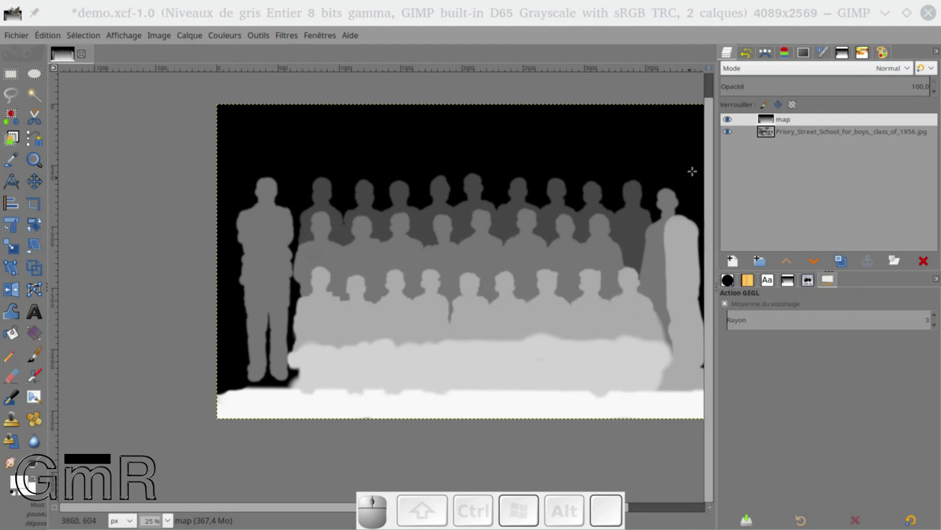
Step: Hide the map layer and rename the school photo layer as 1
left_click(728, 119)
left_click(763, 133)
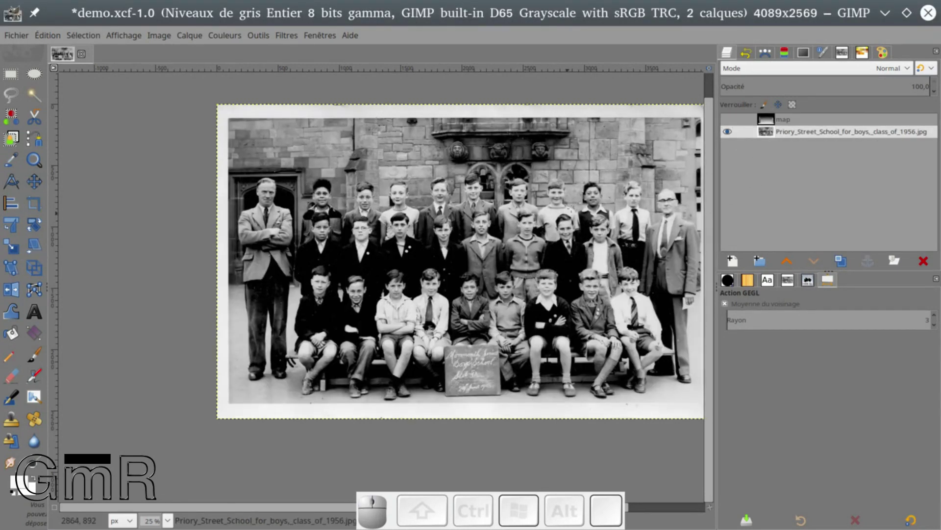
double_click(808, 133)
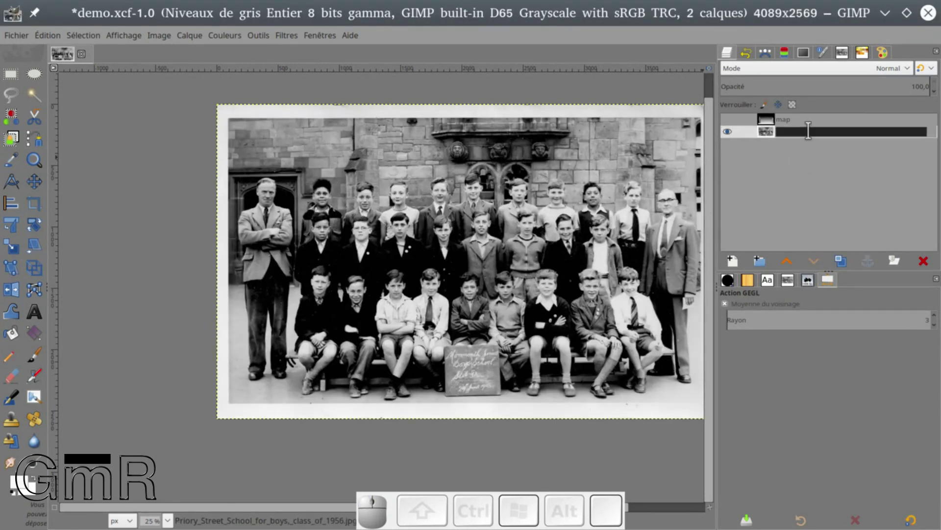
type("1")
key("Return")
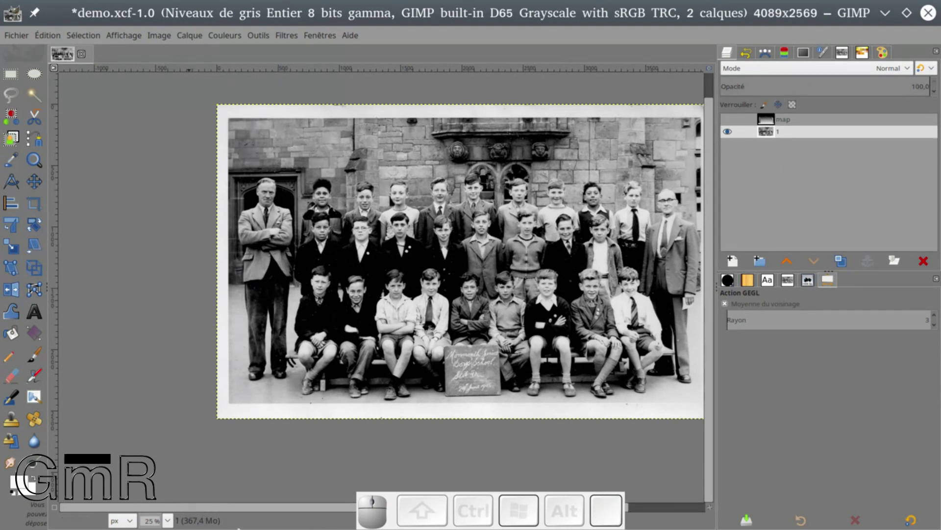
left_click(707, 67)
scroll(514, 137, "down", 2, "ctrl")
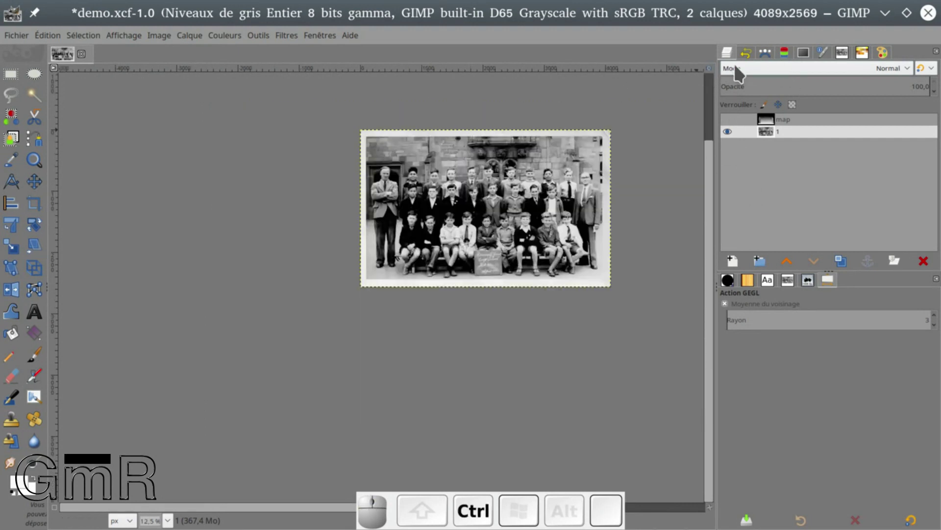
left_click(709, 67)
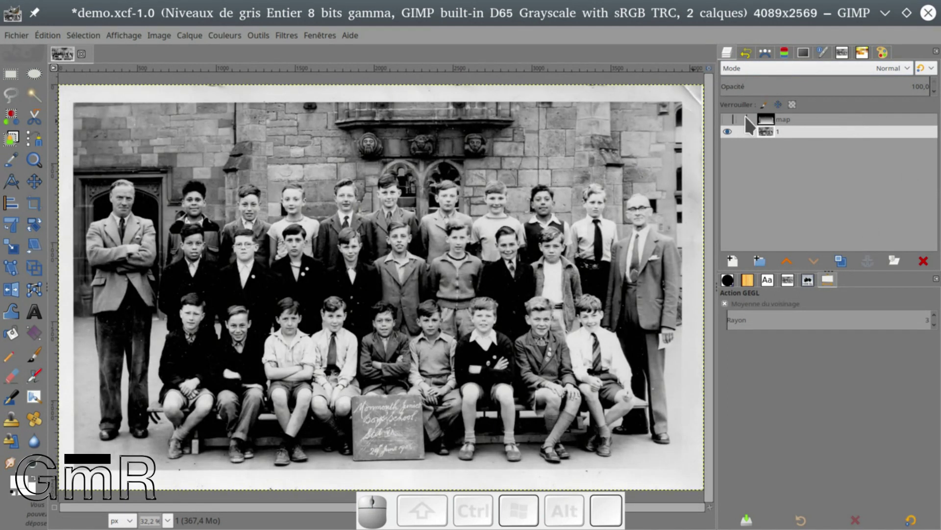
left_click(287, 35)
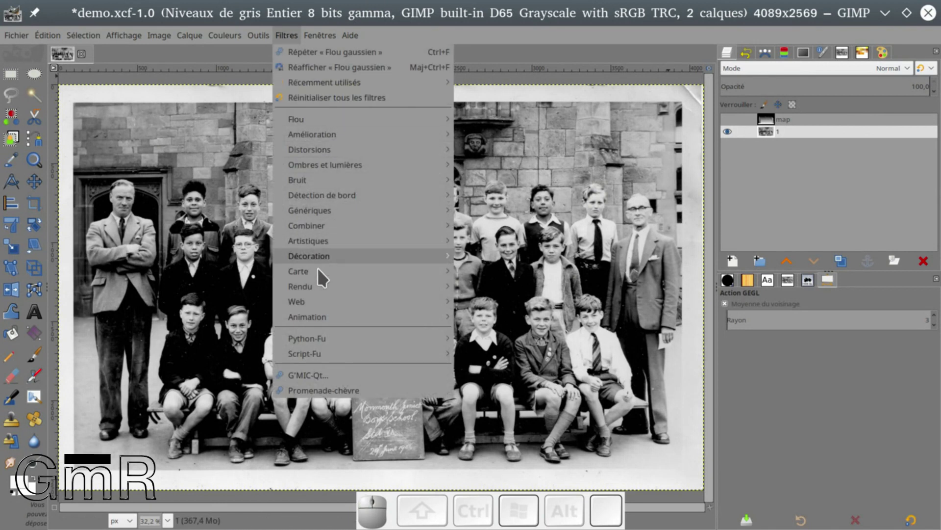
mouse_move(319, 314)
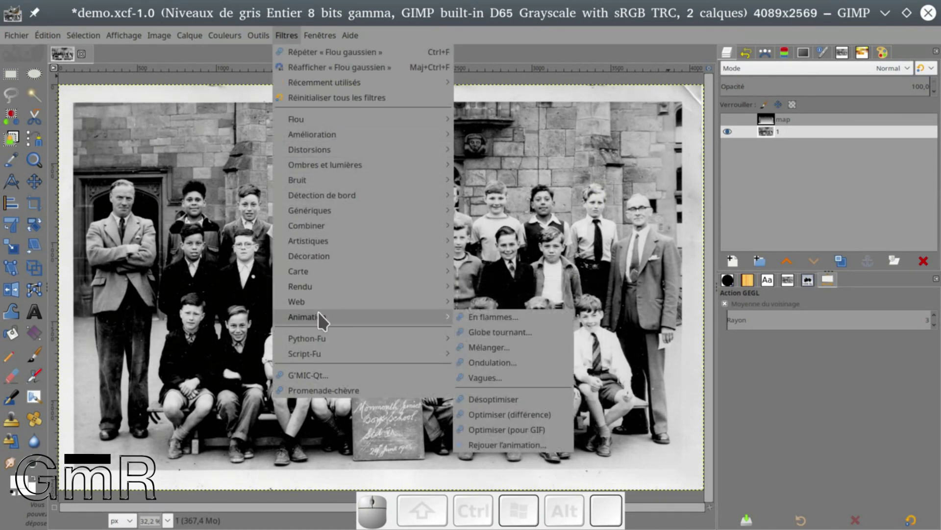
mouse_move(317, 272)
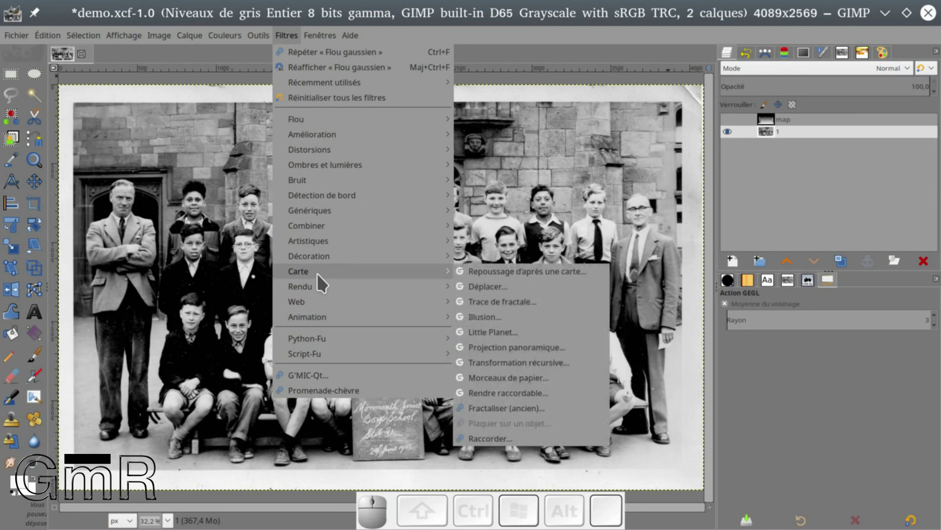
left_click(491, 286)
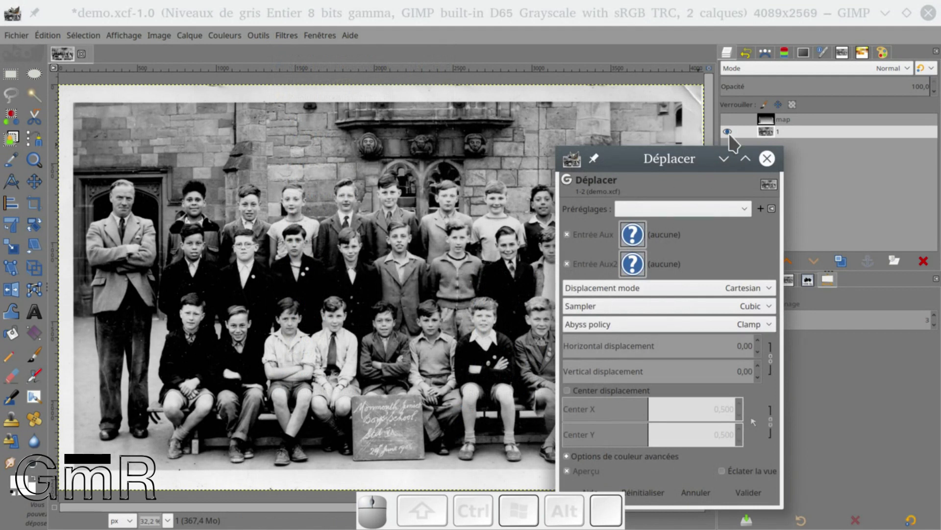
left_click(768, 159)
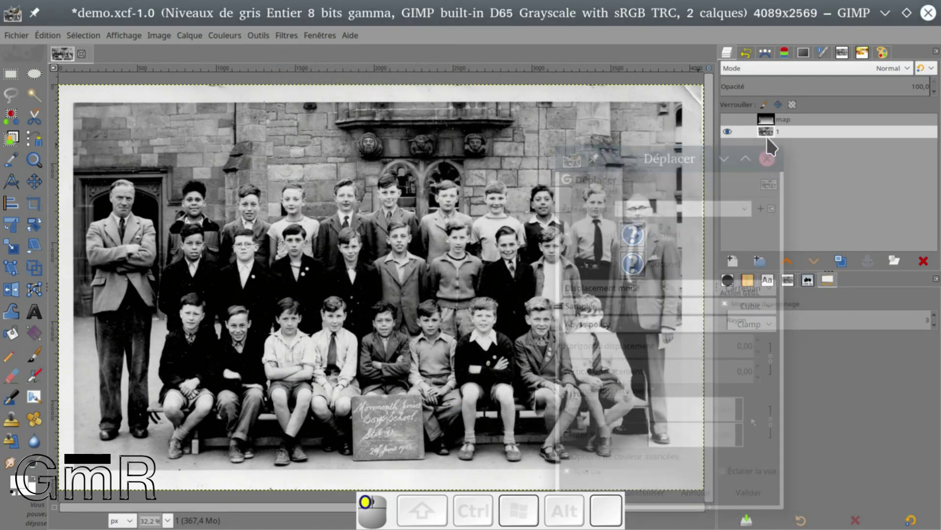
Step: Duplicate photo layer 1 and rename the copy as 2
left_click(842, 264)
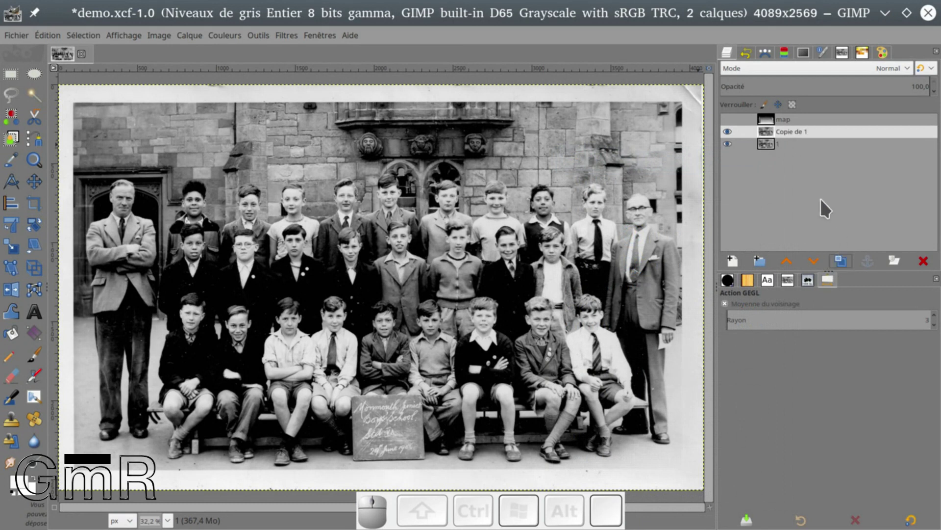
double_click(799, 129)
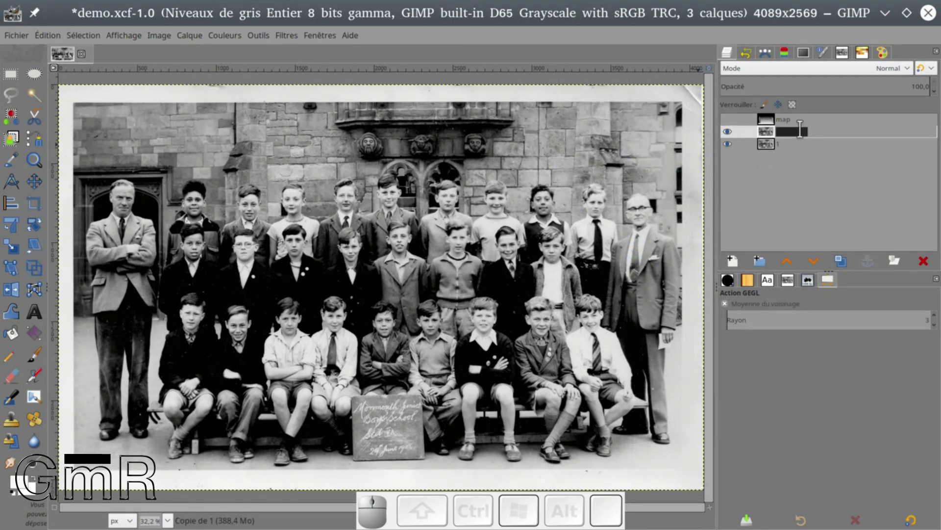
type("2")
key("Return")
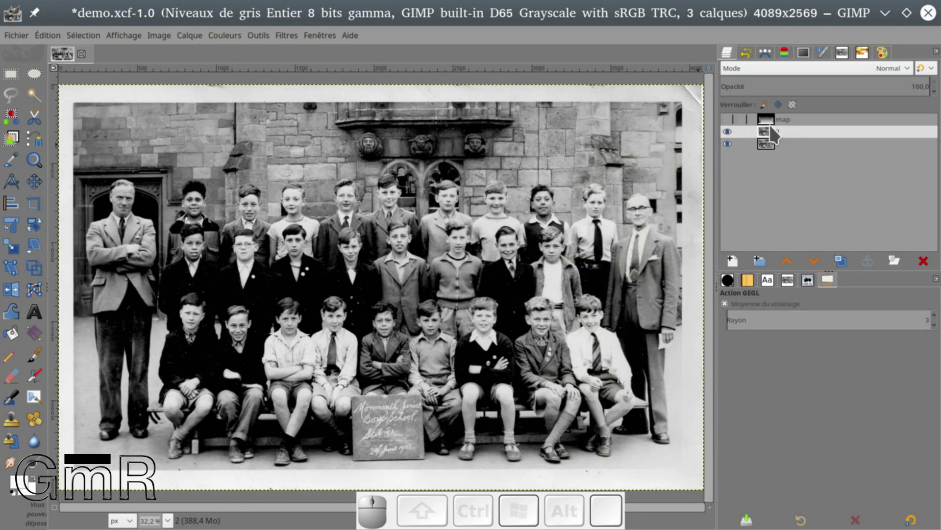
Step: Start the Displace filter (Déplacer) on layer 2 with the map layer as its first auxiliary input, keeping the photo in view
left_click(281, 33)
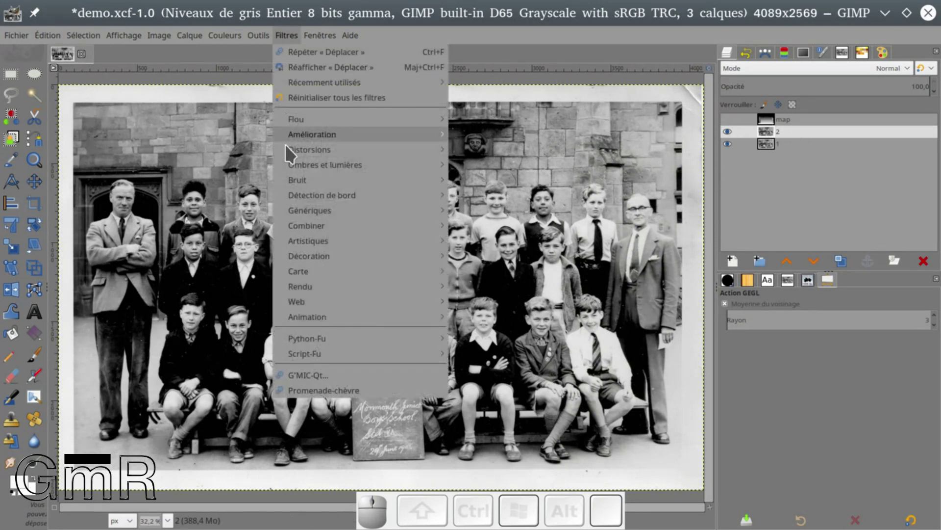
mouse_move(300, 286)
mouse_move(321, 267)
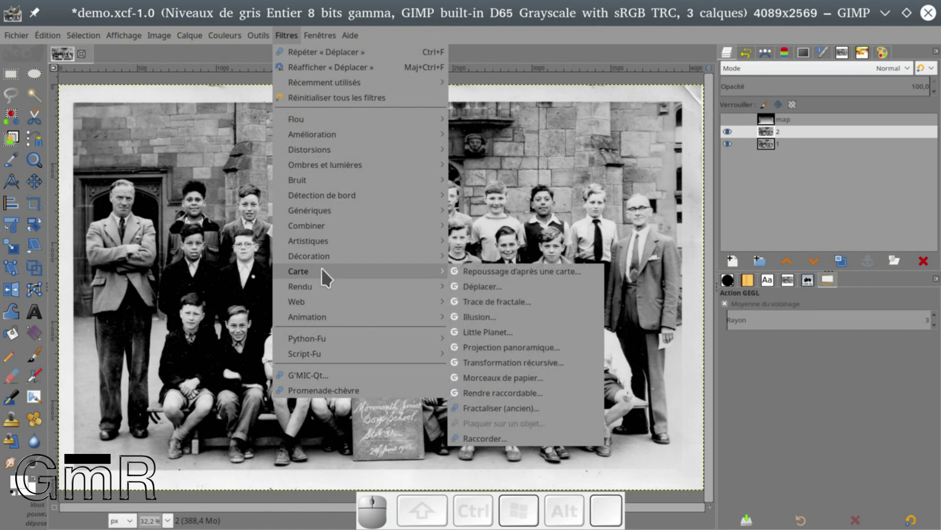
left_click(502, 289)
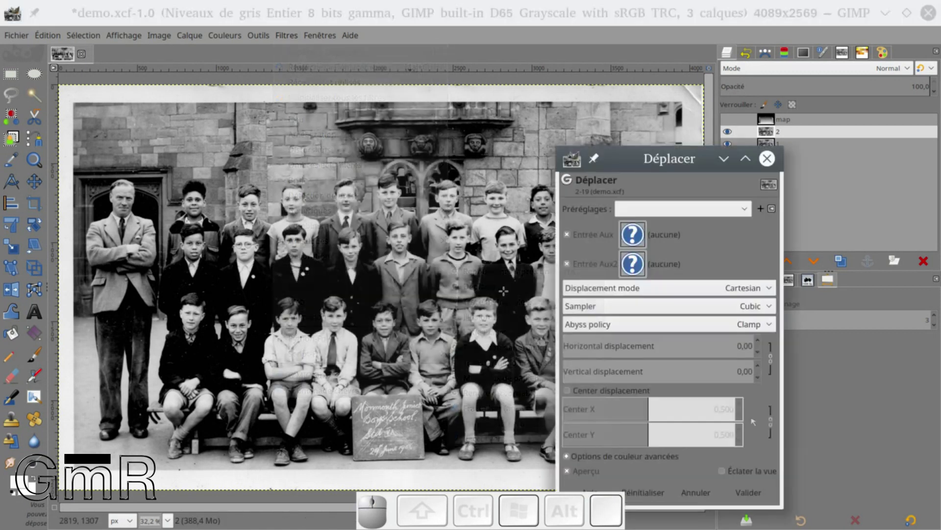
left_click(635, 234)
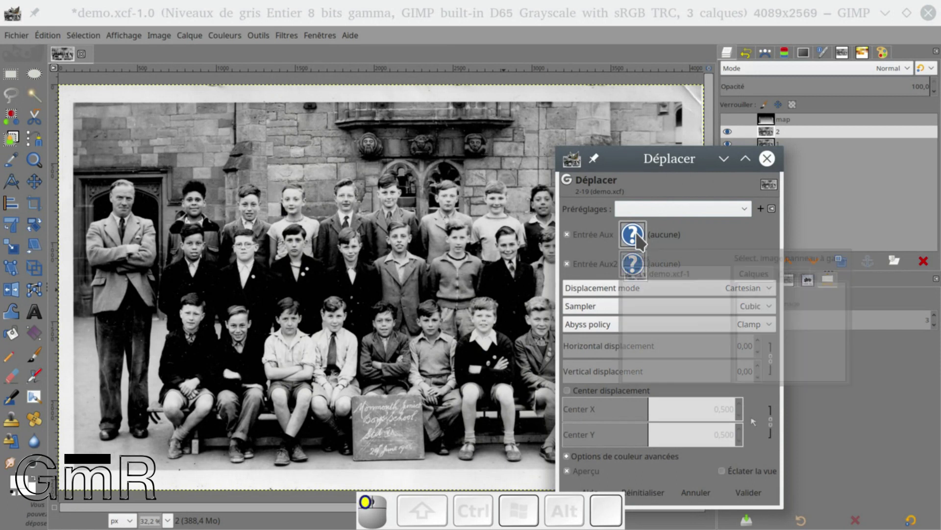
left_click(635, 269)
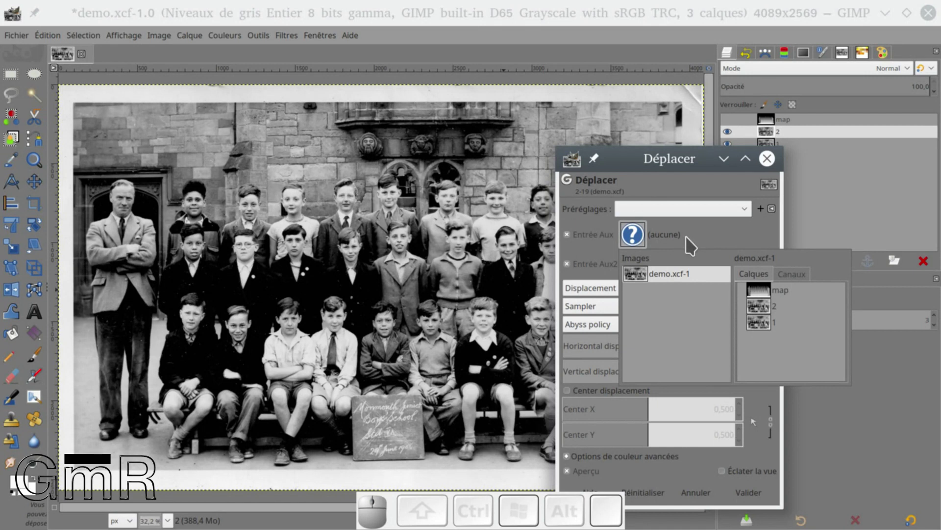
left_click(765, 290)
left_click(765, 290)
left_click_drag(695, 166, 604, 104)
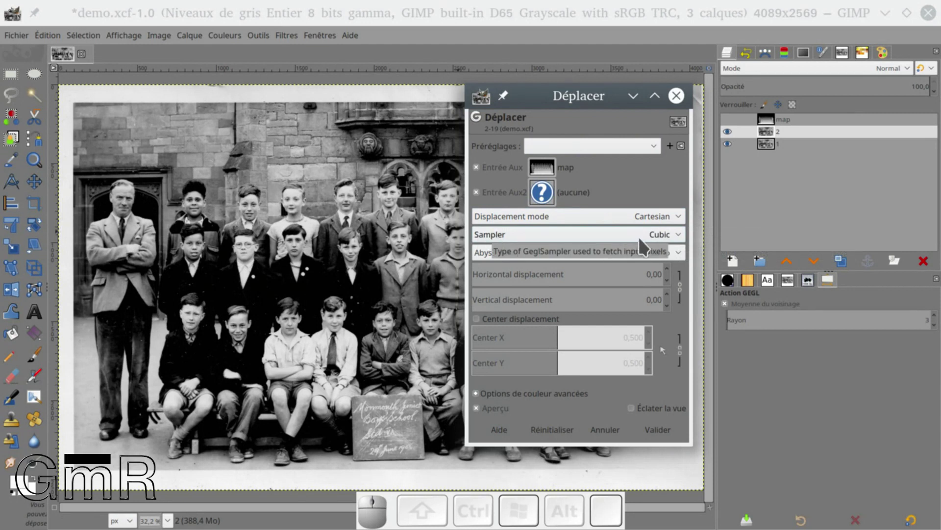
Step: Set the Displace filter's sampler to LoHalo and its abyss policy to Clamp
left_click(677, 232)
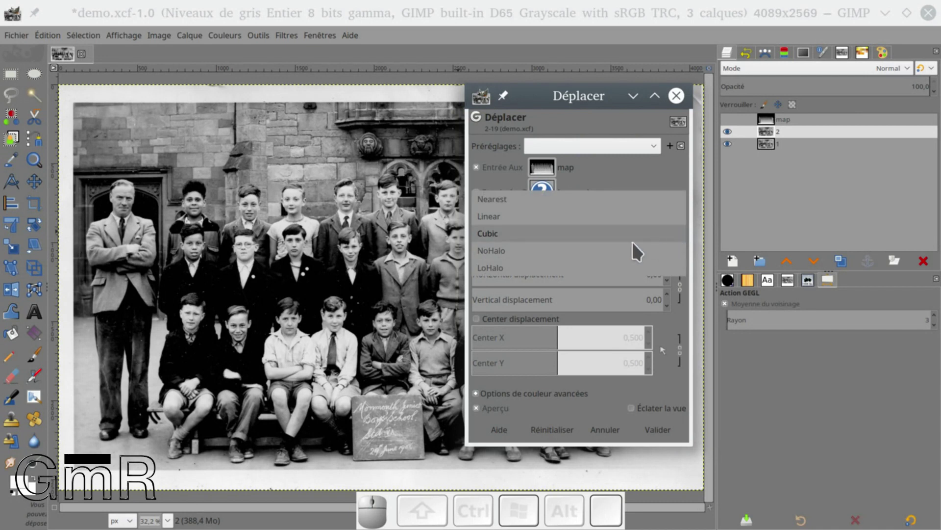
left_click(518, 264)
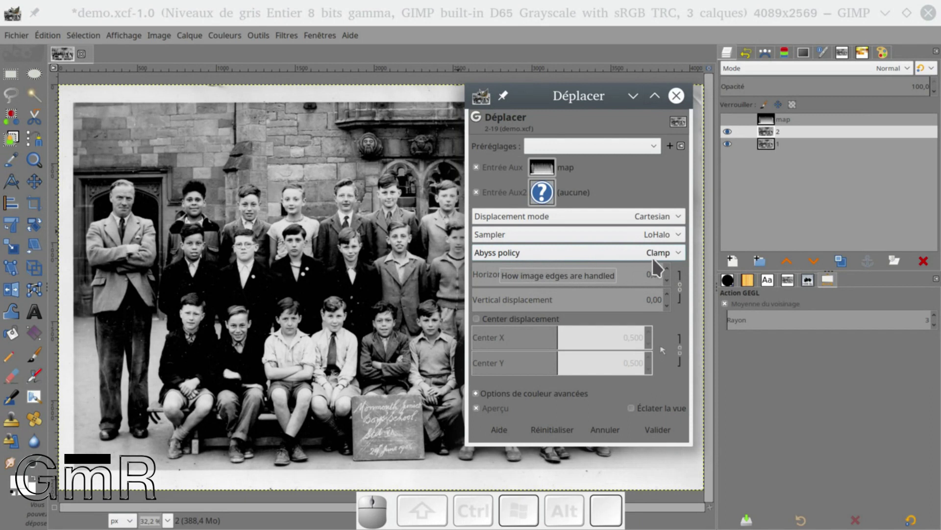
left_click(677, 252)
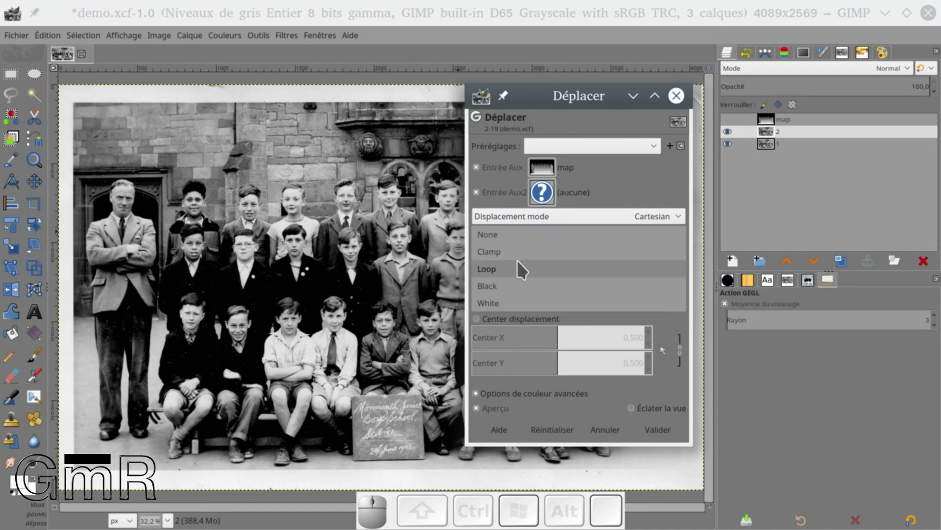
left_click(502, 253)
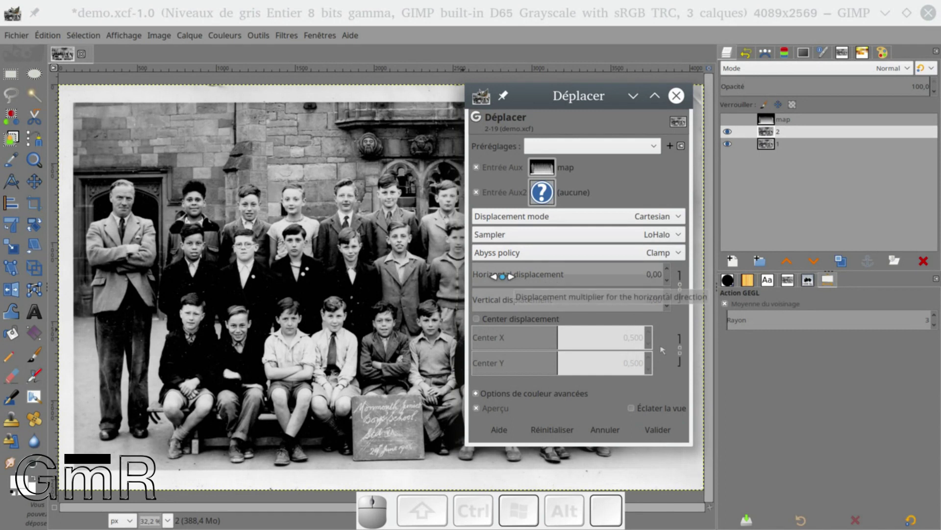
Step: Unlink the horizontal and vertical displacement and set only the horizontal displacement to 33.33
left_click(680, 288)
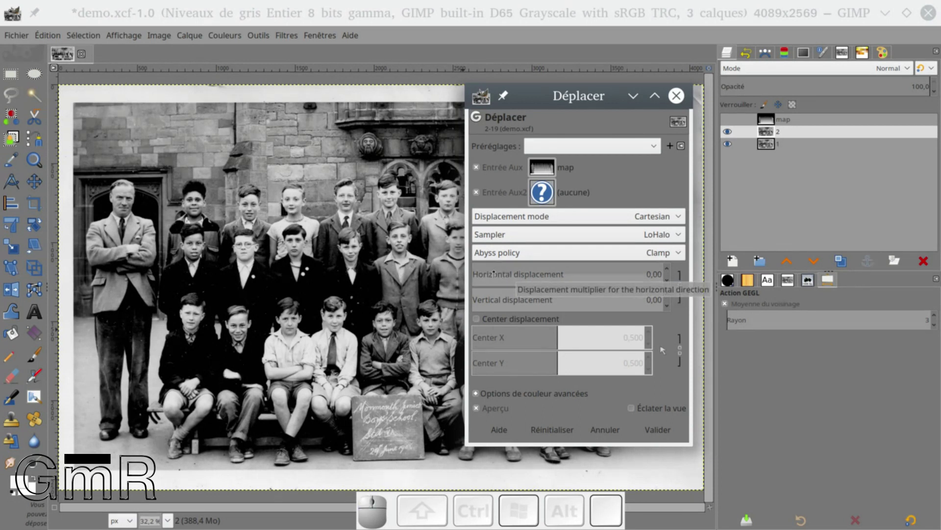
left_click_drag(485, 273, 505, 274)
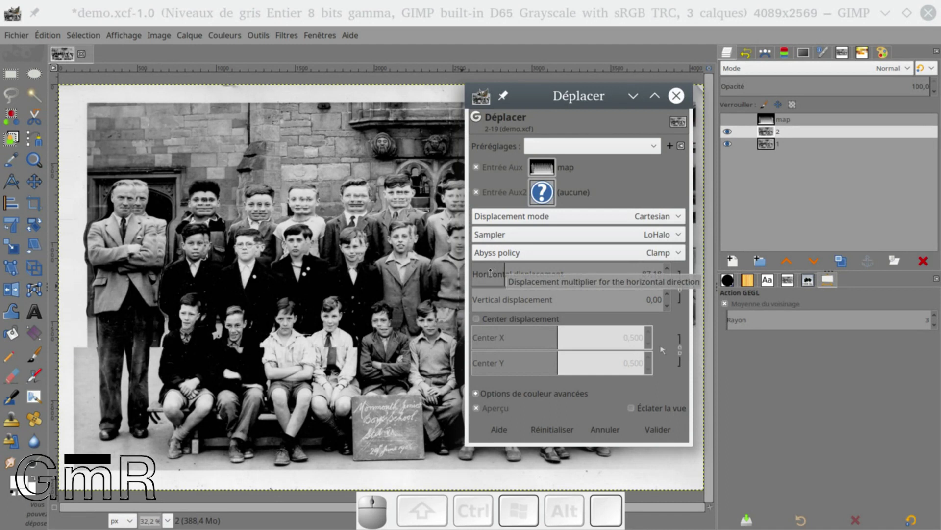
left_click(485, 271)
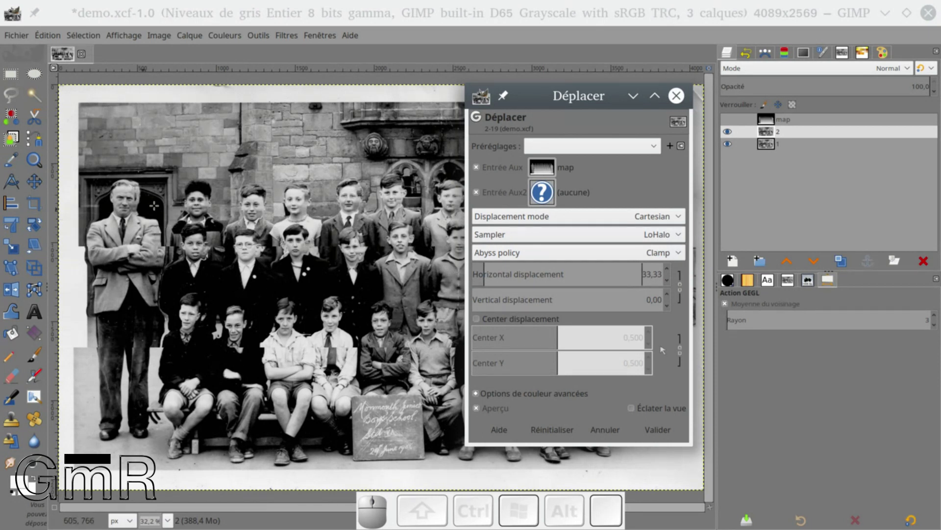
Step: Set the horizontal displacement to 15 while checking the faces up close, and apply the Displace filter to layer 2
scroll(154, 206, "up", 3)
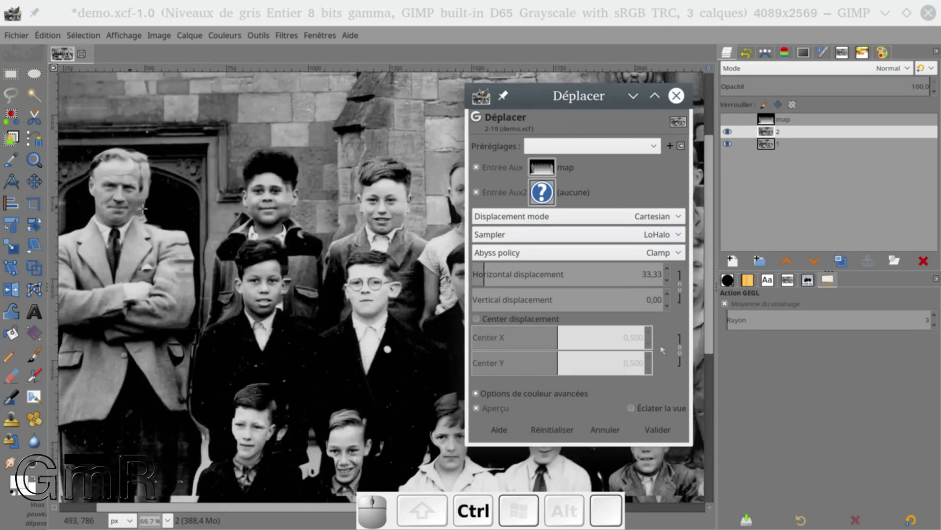
scroll(142, 208, "up", 1, "ctrl")
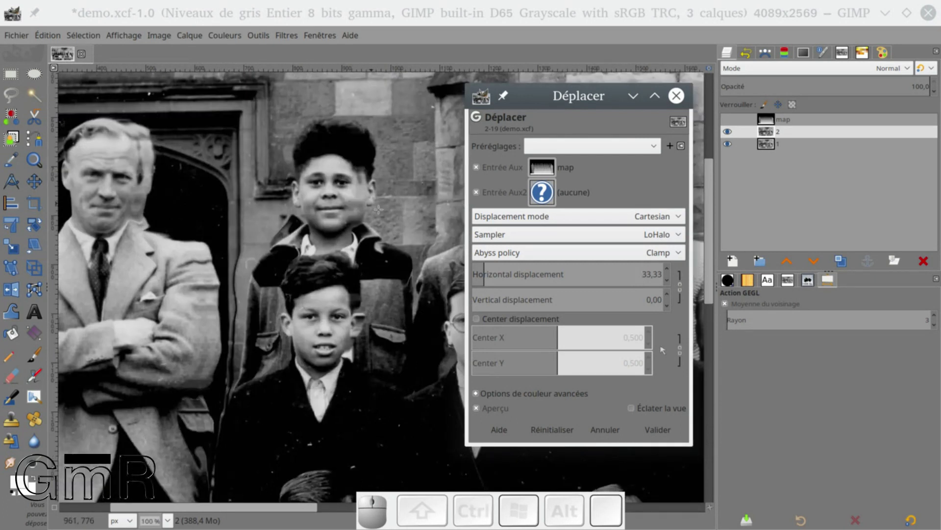
left_click(476, 275)
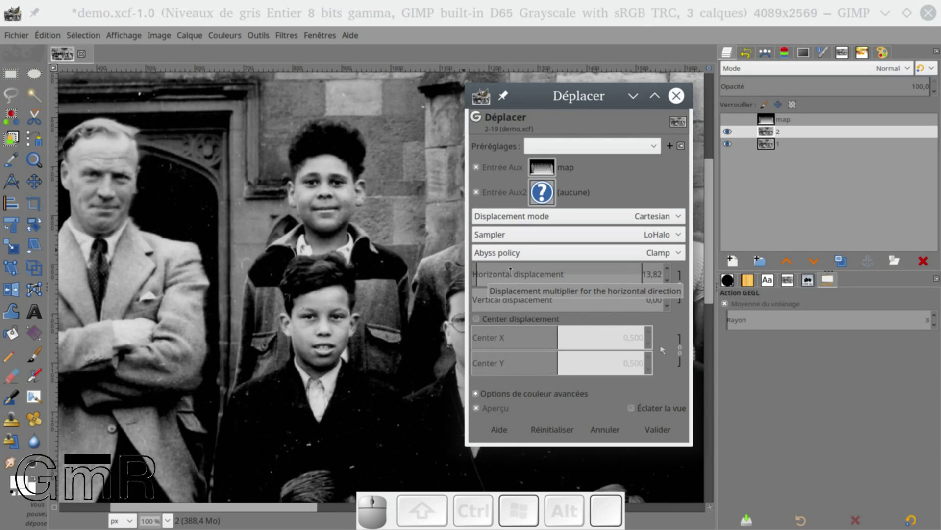
scroll(510, 271, "up", 1)
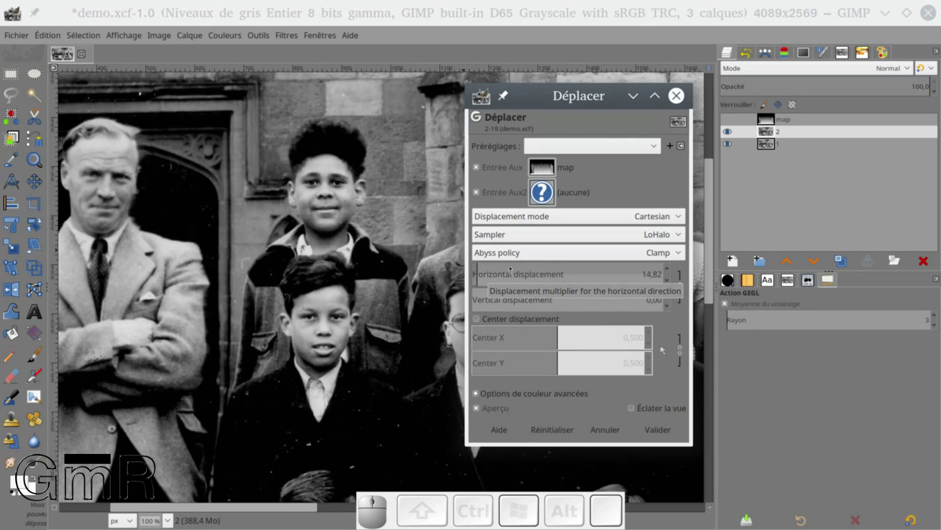
scroll(510, 271, "up", 1)
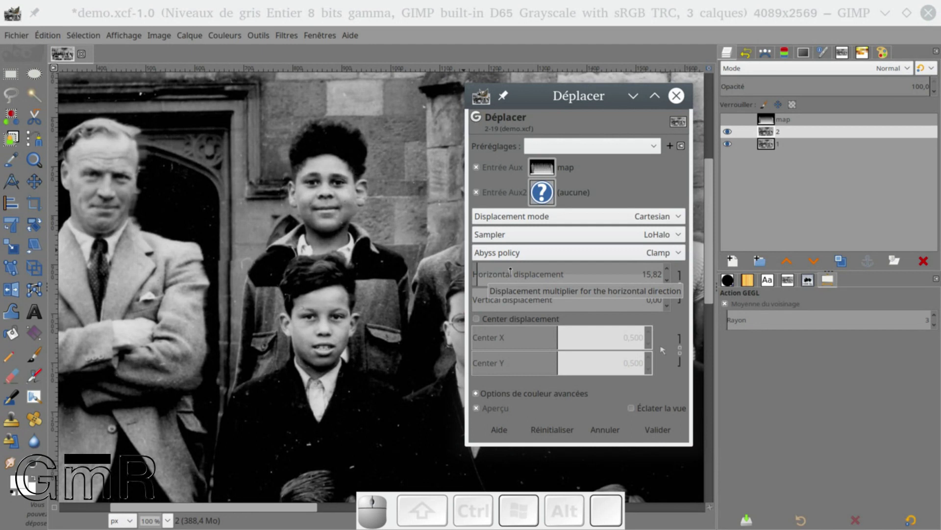
left_click(656, 274)
key("Right")
key("BackSpace")
type("0")
key("Return")
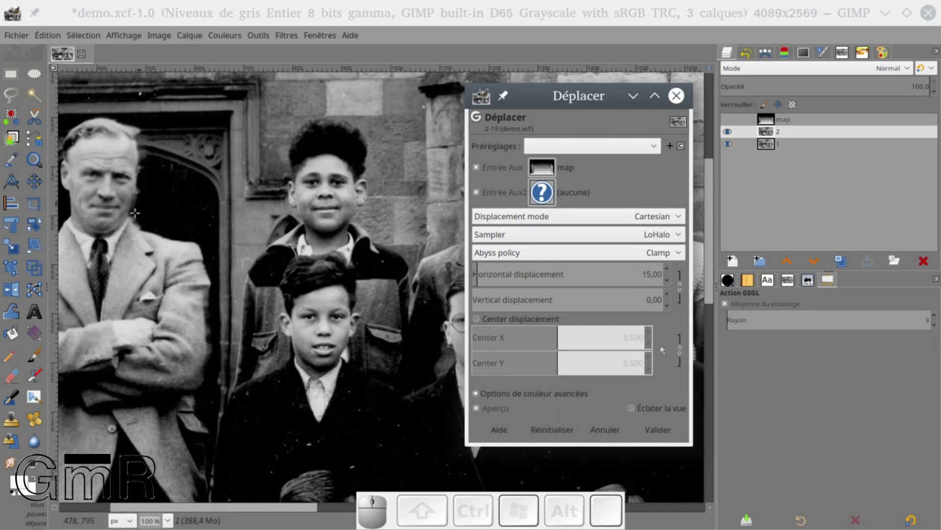
left_click(660, 430)
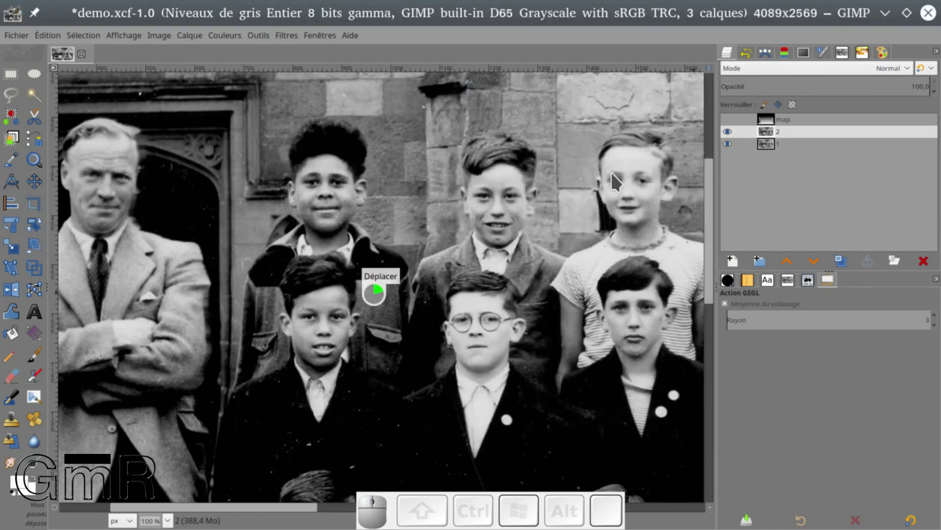
Step: Compare displaced layer 2 with layer 1 by toggling visibility, leaving layer 2 hidden and layer 1 shown with the whole photo in view
key("ctrl")
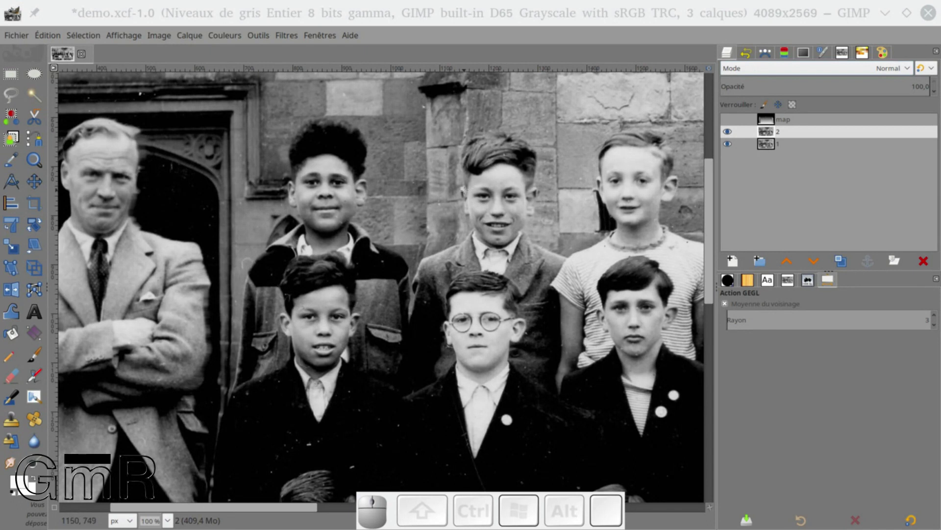
scroll(461, 191, "down", 2)
left_click(728, 144)
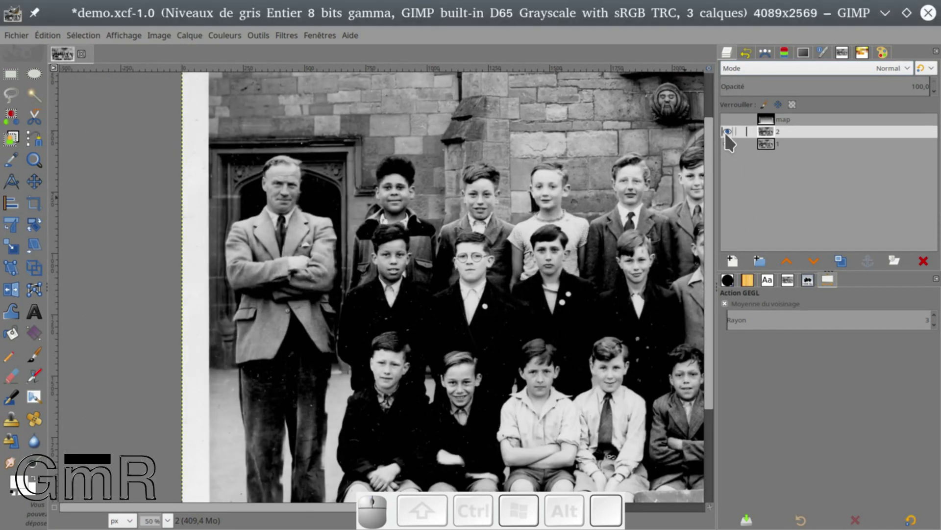
left_click(725, 130)
left_click(725, 129)
scroll(603, 191, "down", 2)
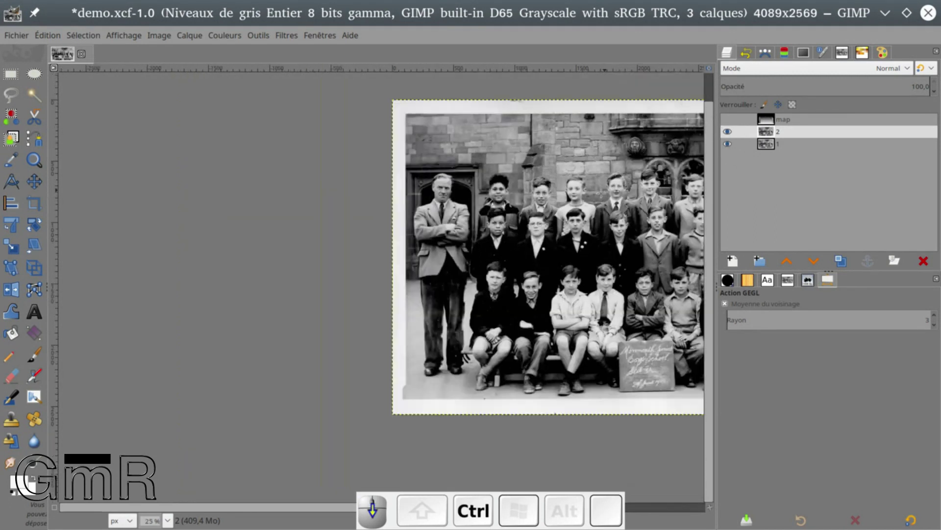
left_click_drag(559, 255, 491, 232)
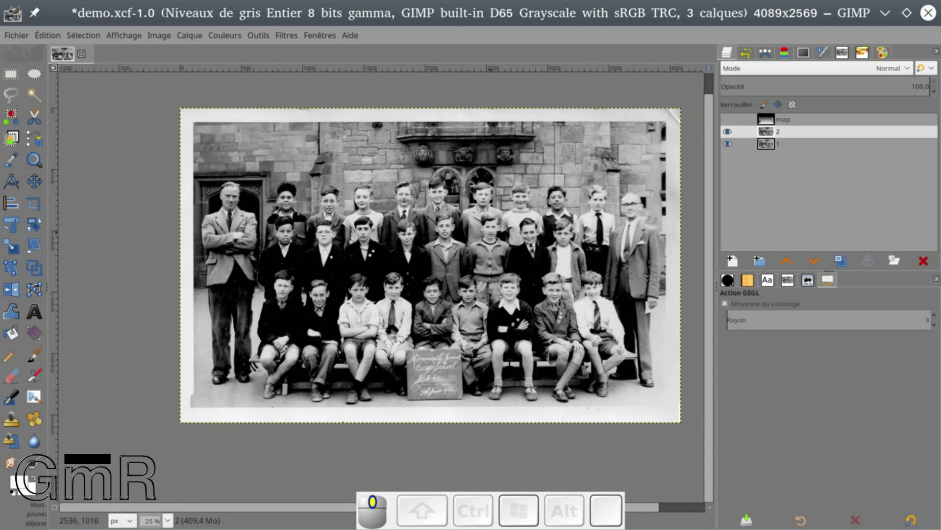
scroll(529, 160, "down", 2)
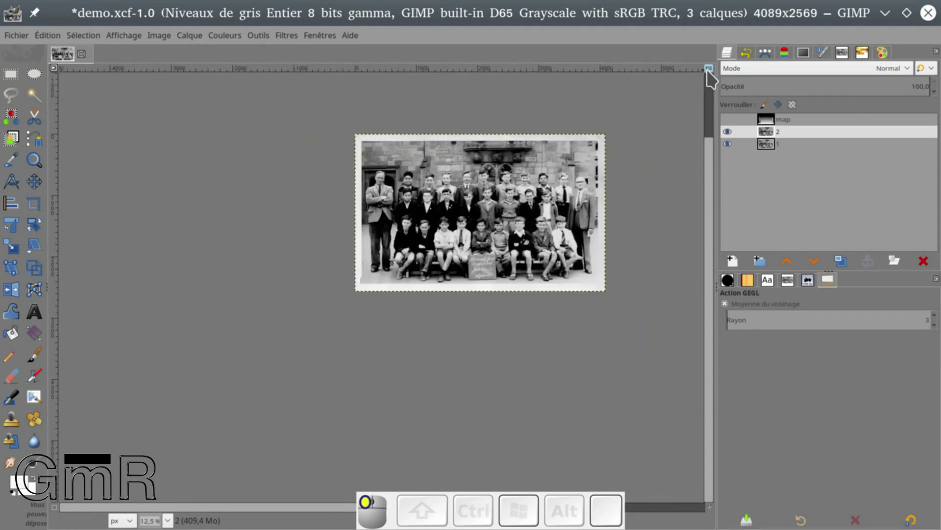
left_click(709, 69)
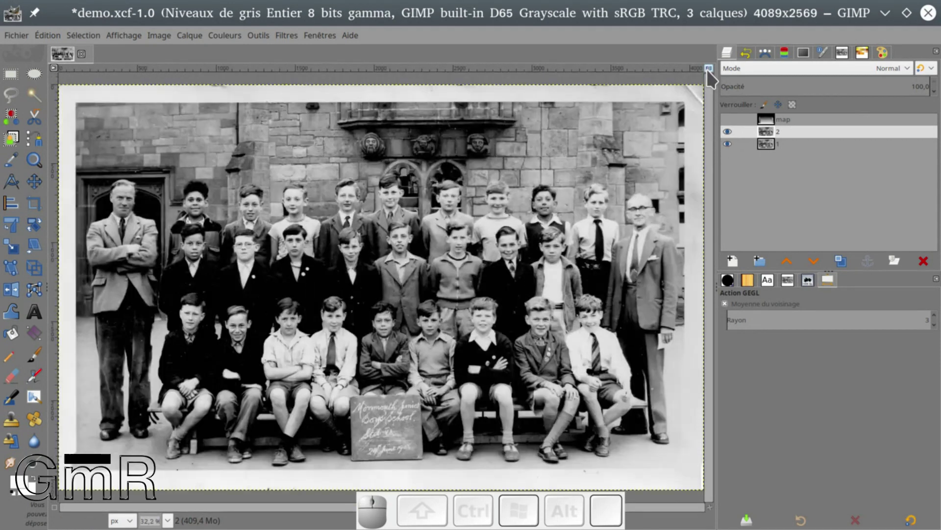
left_click(728, 130)
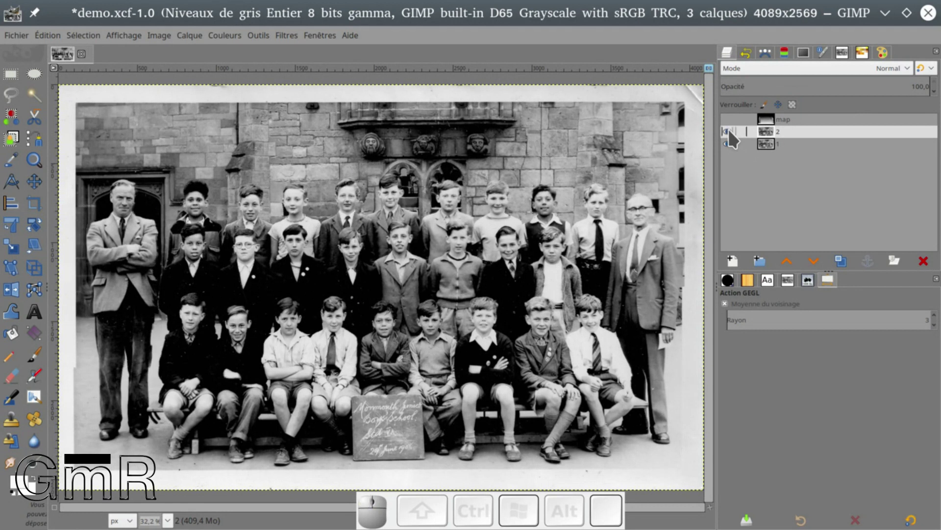
left_click(728, 129)
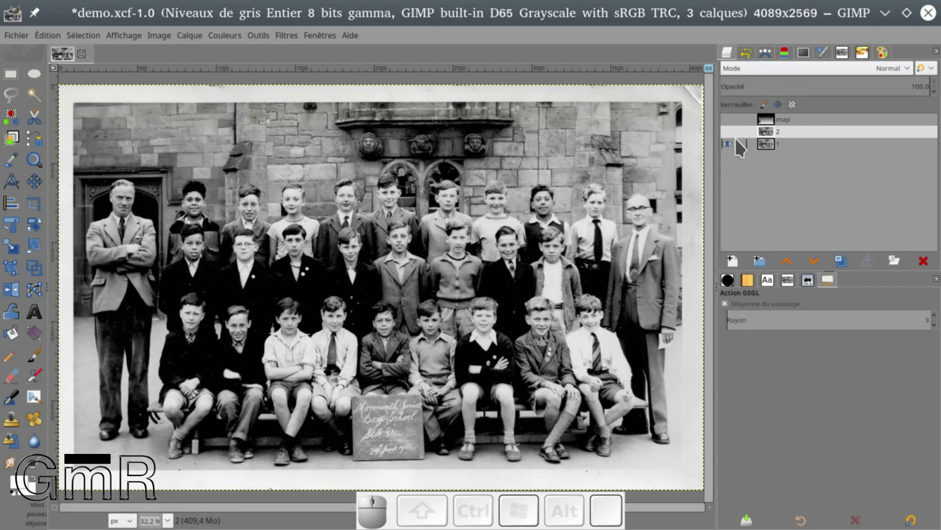
Step: Duplicate the original photo layer 1
double_click(769, 133)
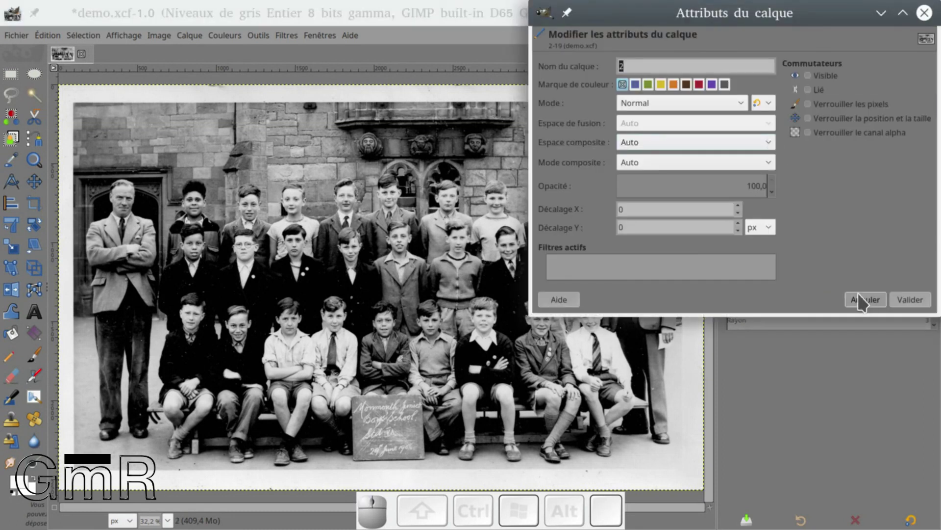
left_click(863, 300)
left_click(769, 143)
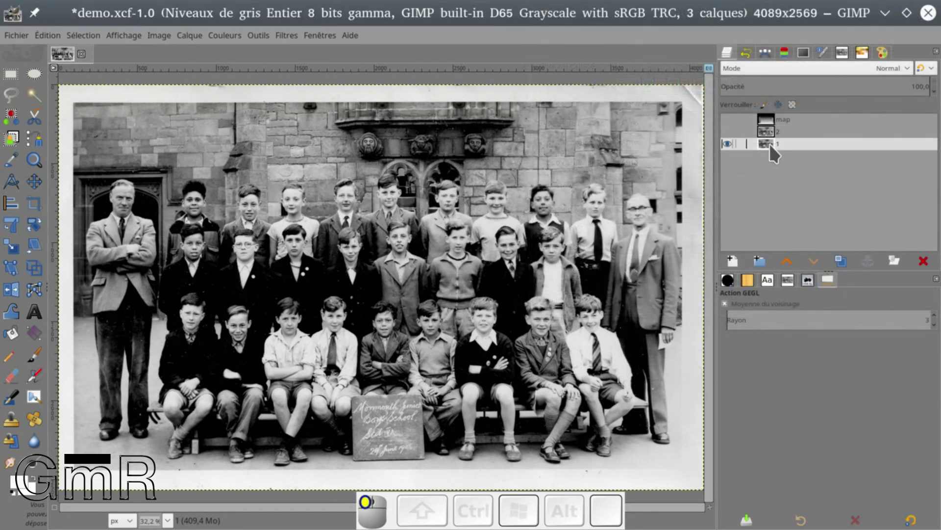
left_click(841, 261)
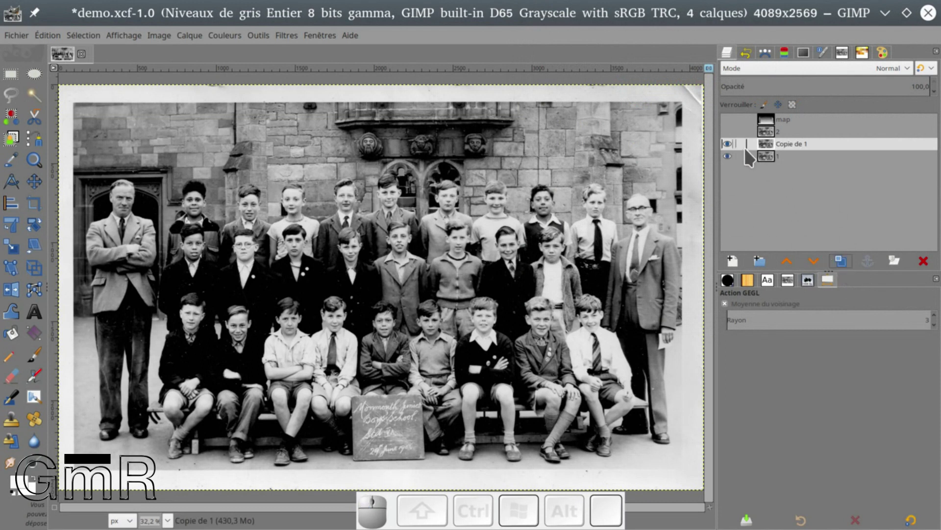
double_click(786, 144)
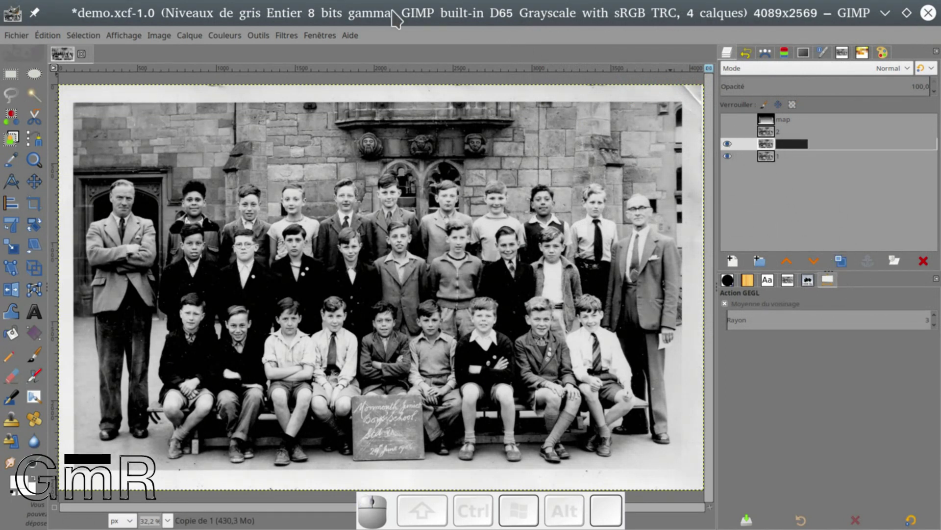
Step: Reopen the Displace filter on the copy of layer 1, using the map layer as first auxiliary input and LoHalo as sampler
left_click(289, 37)
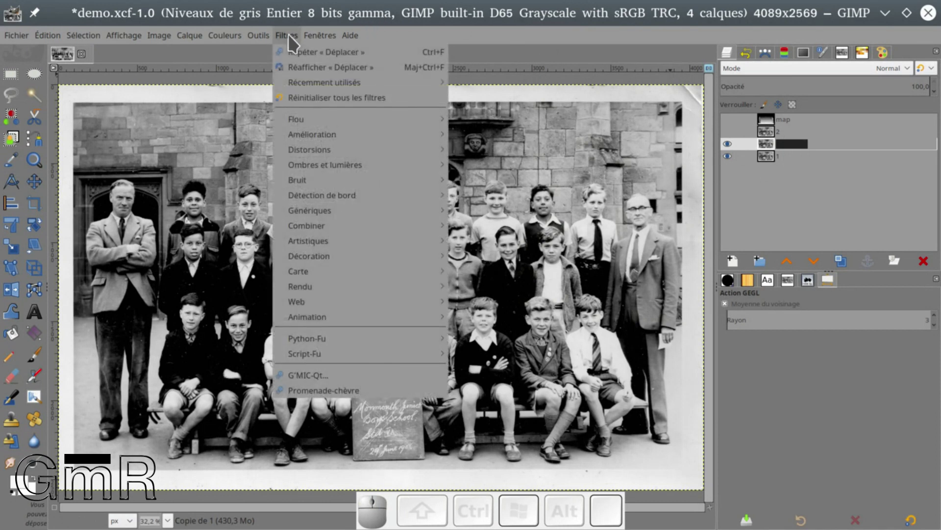
left_click(316, 67)
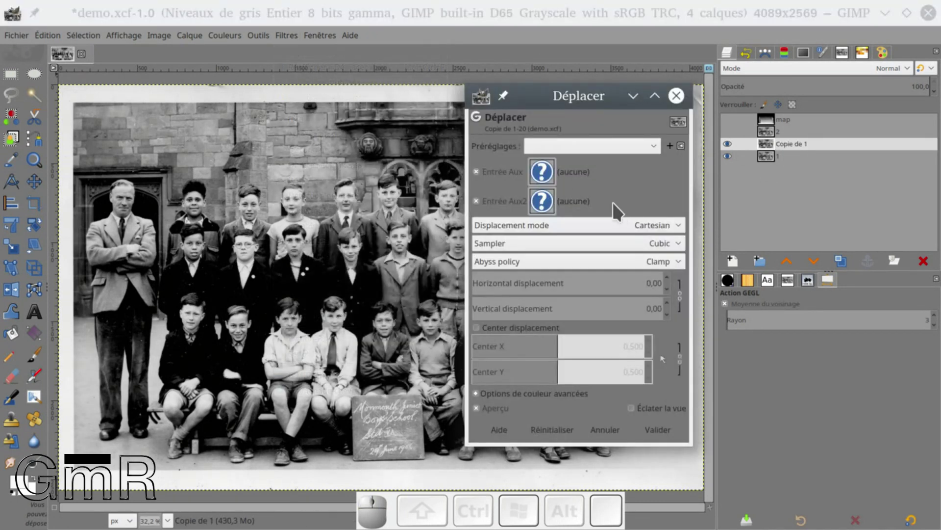
left_click(544, 174)
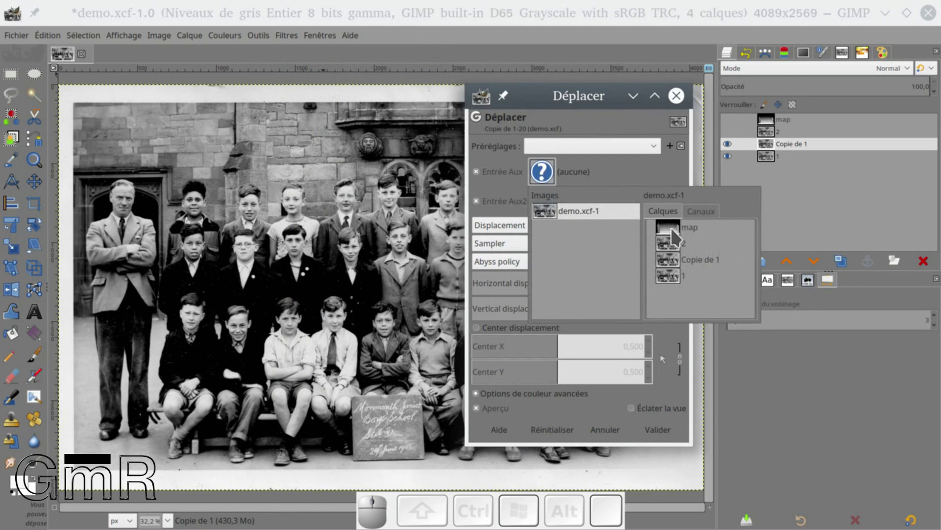
left_click(671, 227)
left_click(670, 241)
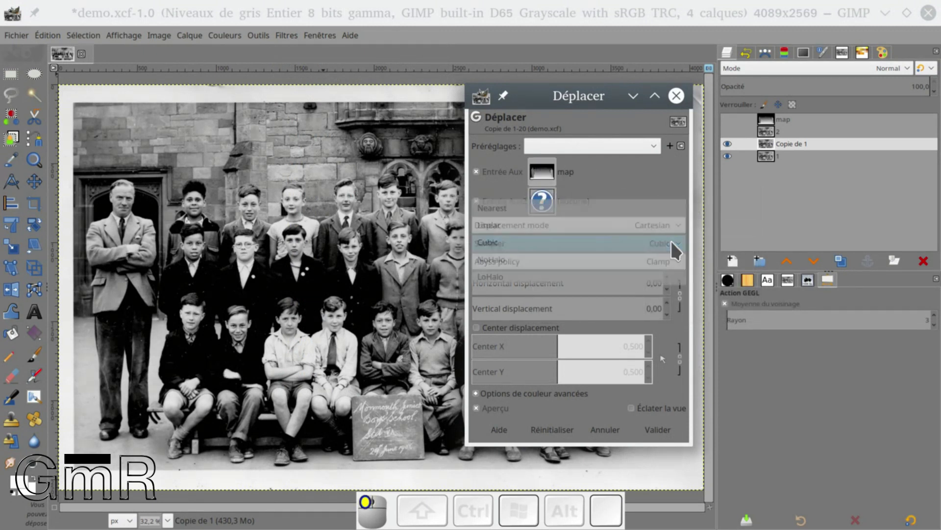
left_click(534, 269)
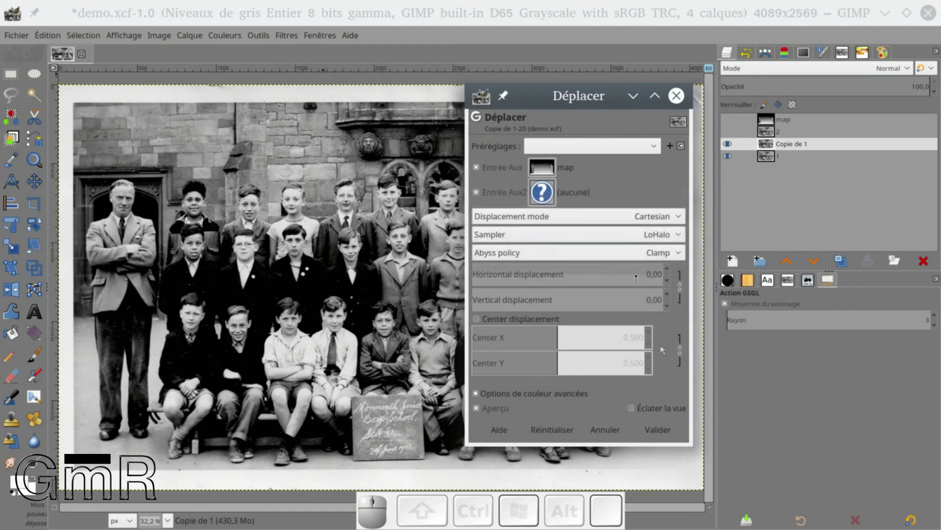
Step: Unlink the horizontal and vertical displacement, set only the horizontal displacement to 5, and apply the filter
left_click(680, 289)
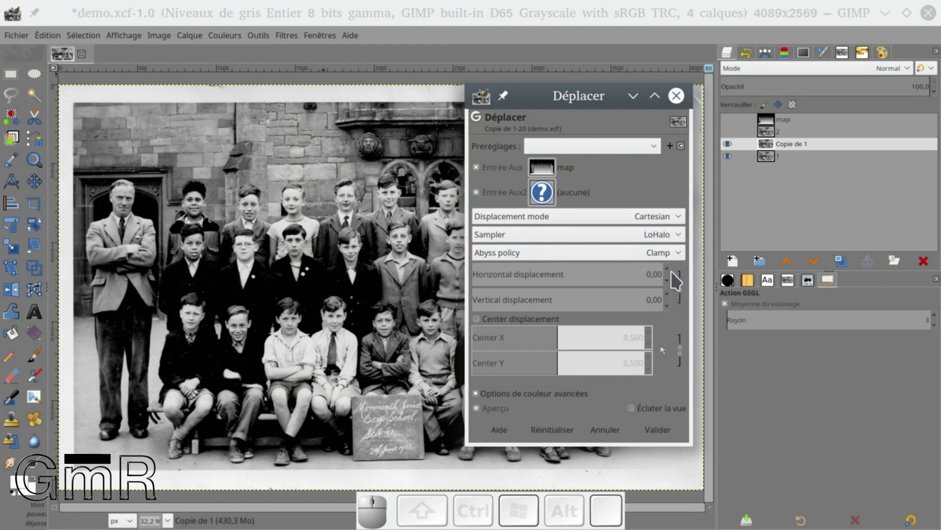
left_click(685, 290)
left_click(683, 290)
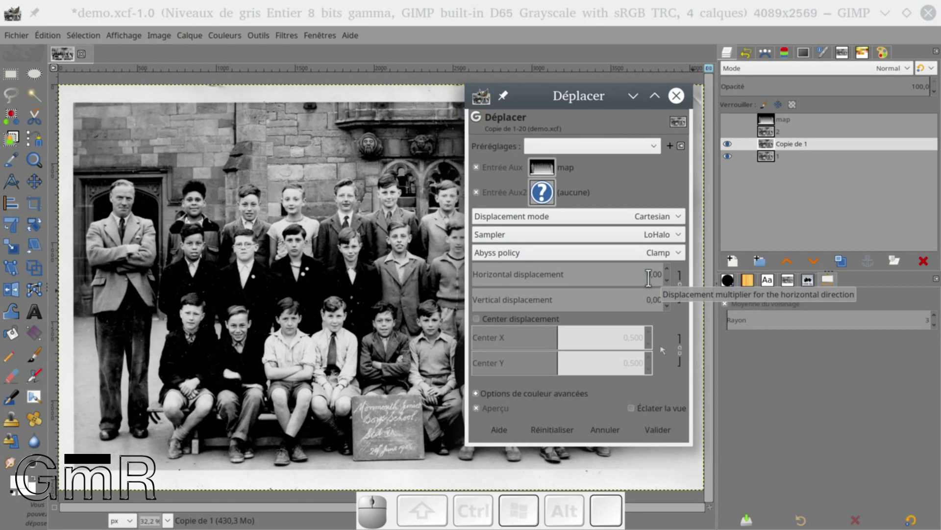
key("BackSpace")
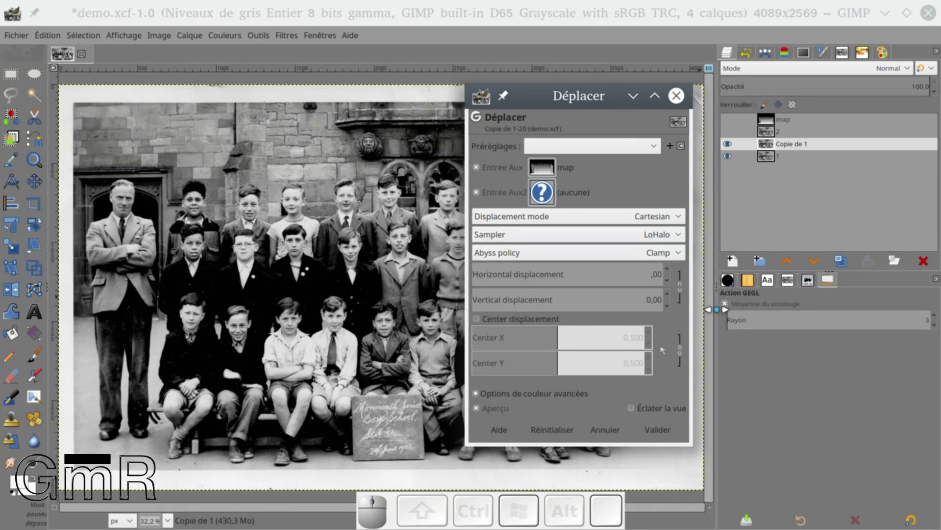
type("5")
left_click(658, 429)
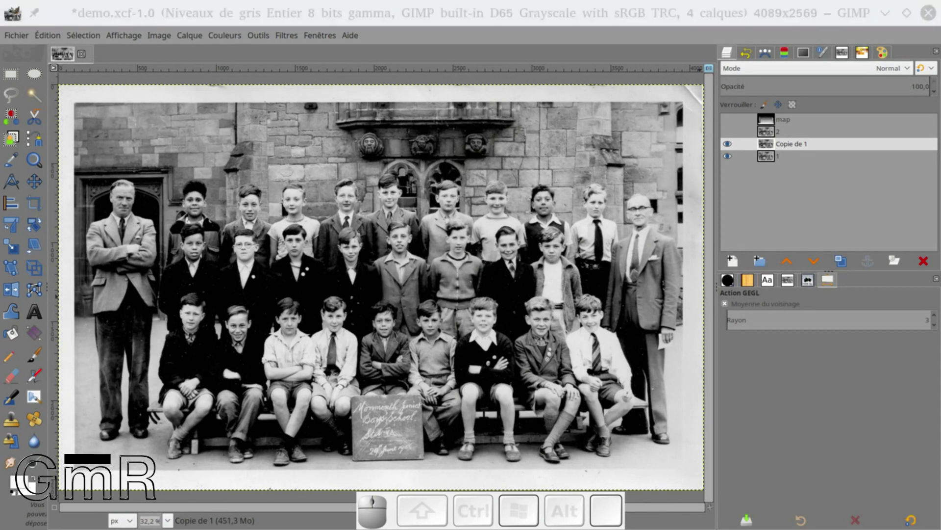
Step: Rename the original photo layer 1 as 0 and its newly displaced copy as 5
left_click(781, 155)
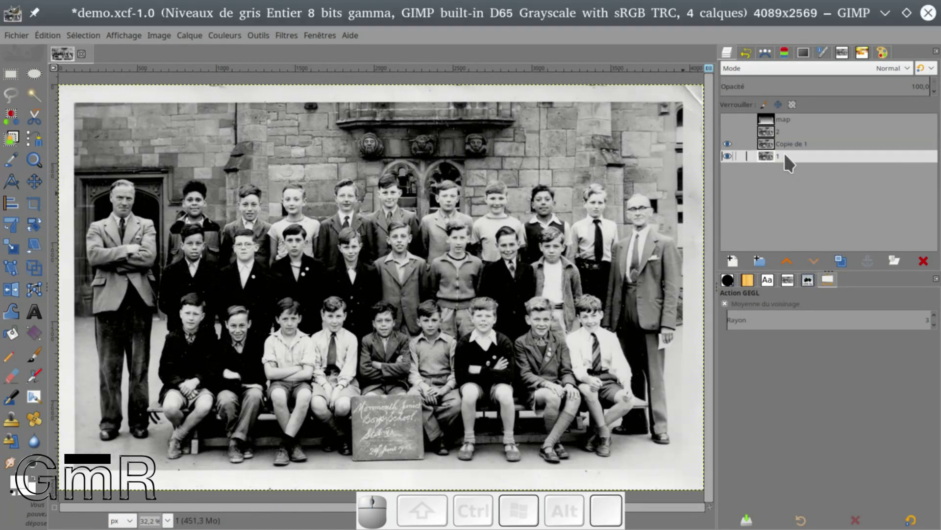
left_click(778, 154)
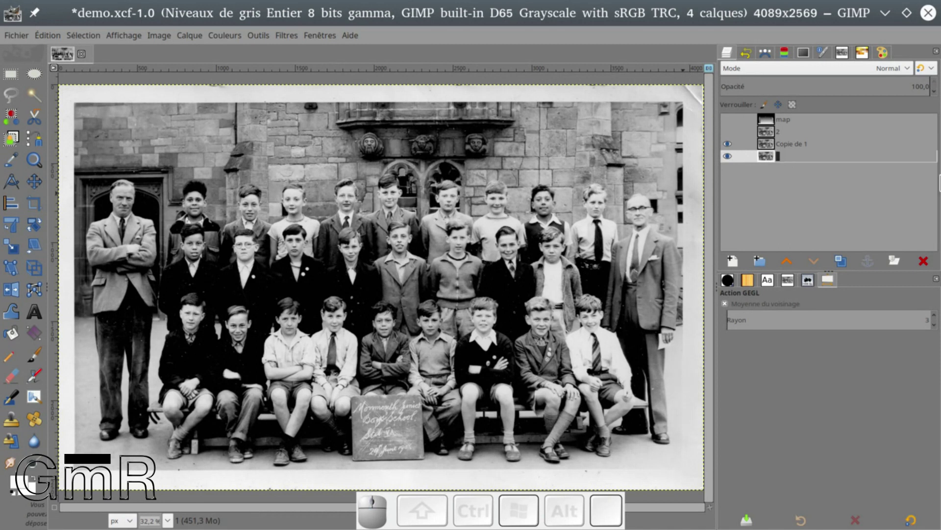
type("0")
double_click(800, 142)
type("5")
key("Return")
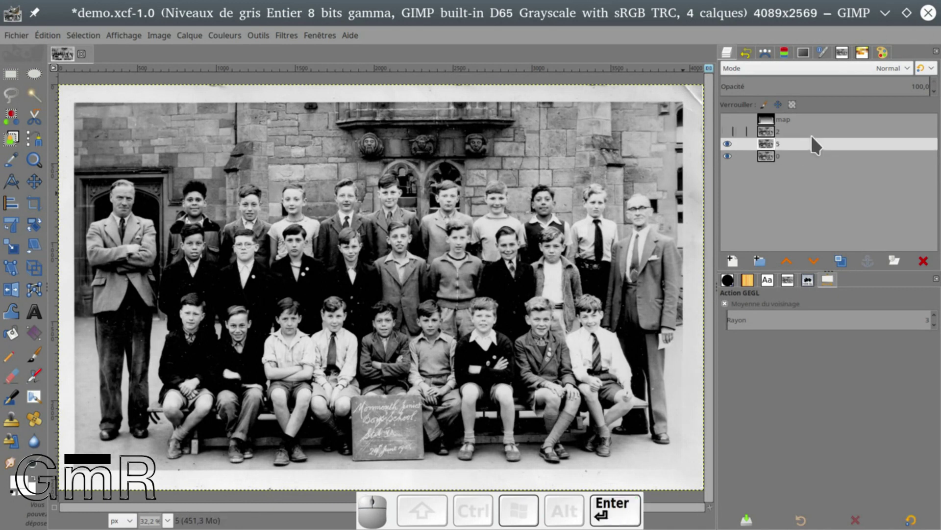
Step: Rename the hidden displaced layer 2 as 15
double_click(787, 129)
type("15")
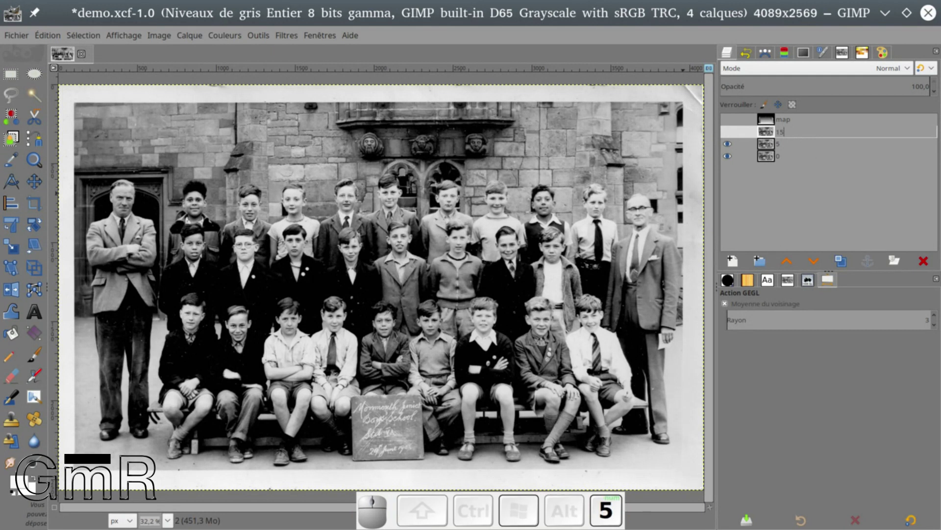
key("Return")
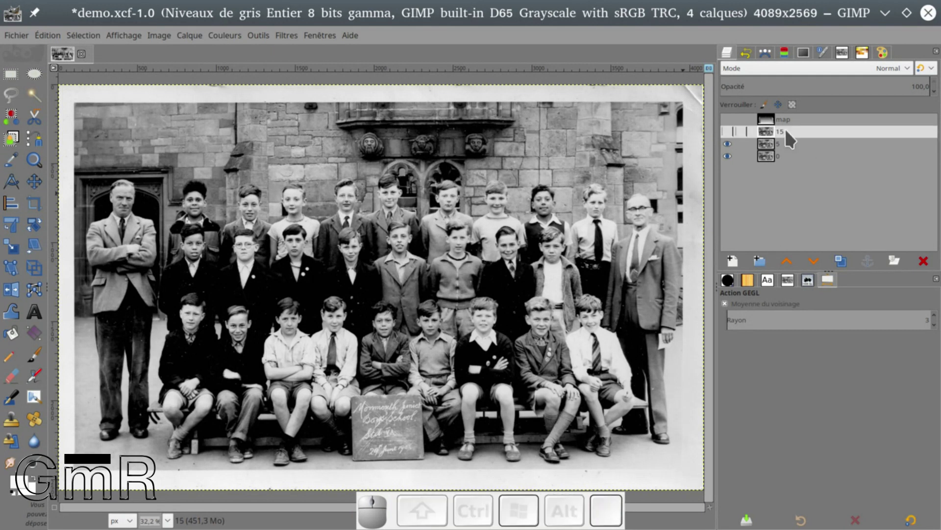
Step: Duplicate layer 0, hide layer 5, and rename the new copy as 10
left_click(760, 155)
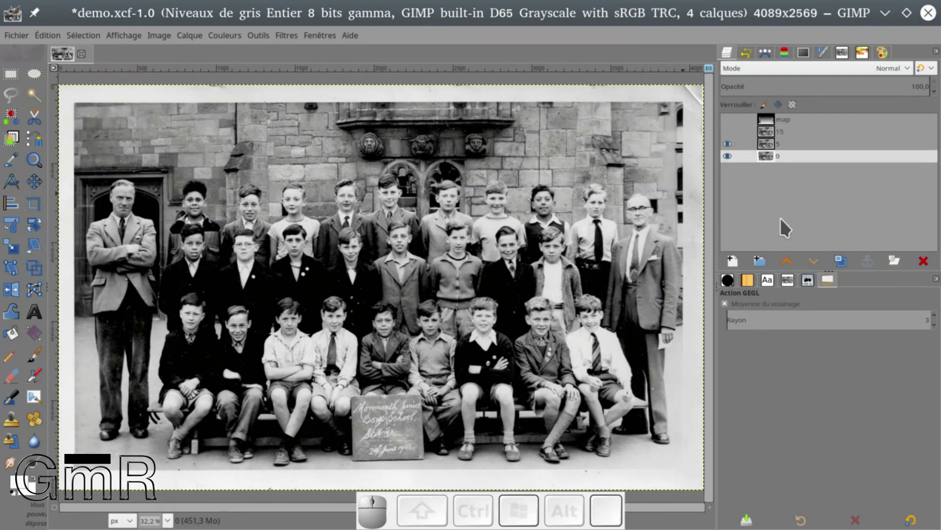
left_click(845, 264)
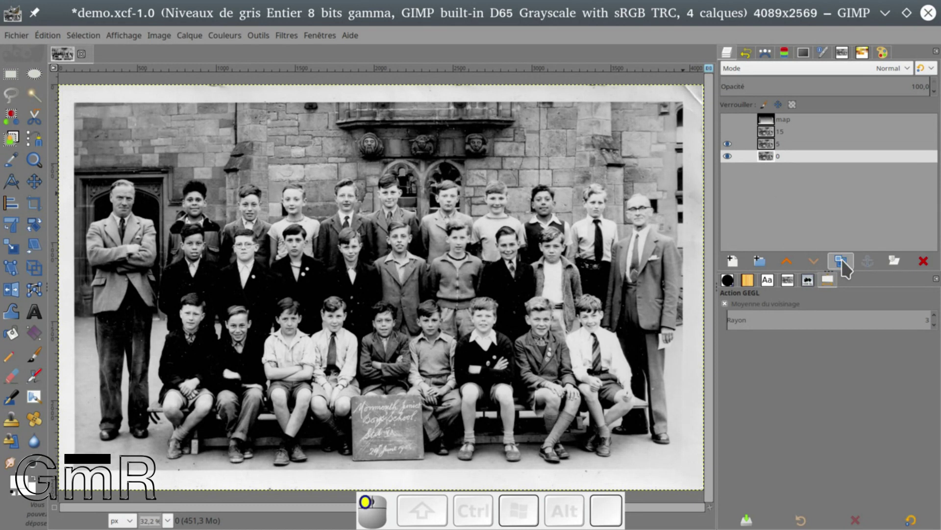
left_click(727, 144)
left_click(782, 155)
left_click(789, 156)
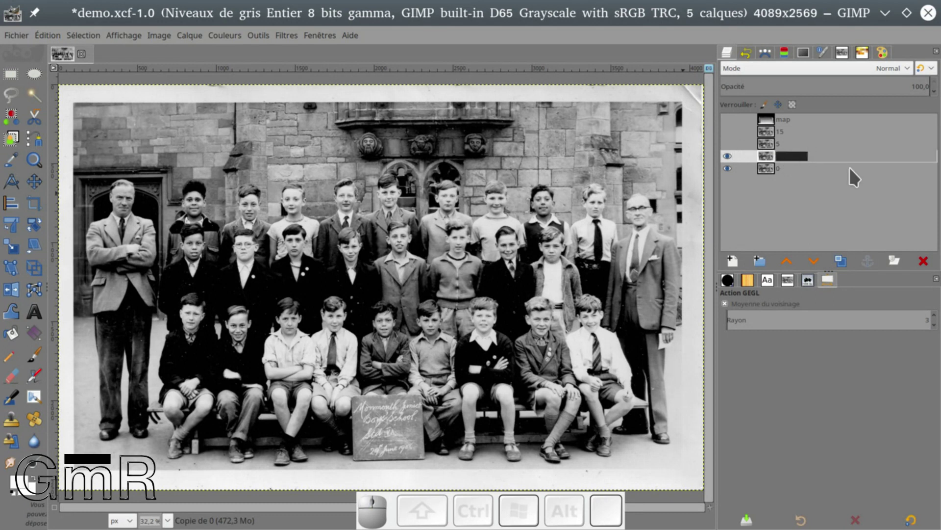
type("10")
key("Return")
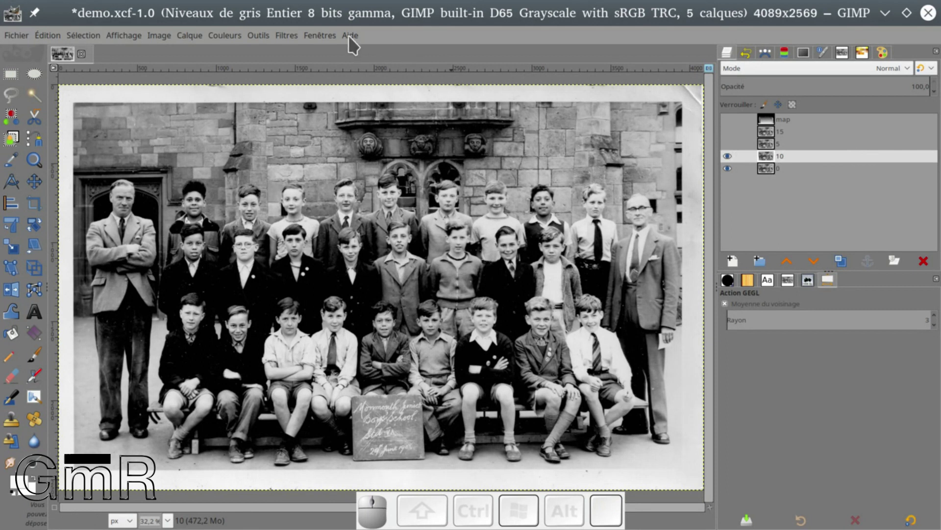
Step: Reopen the Displace filter on layer 10, using the map layer as first auxiliary input and LoHalo as sampler
left_click(288, 36)
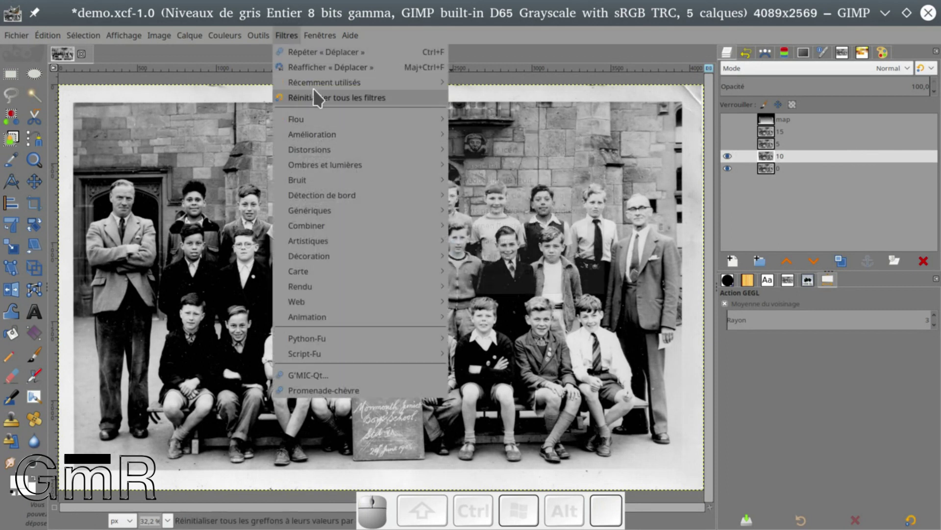
left_click(322, 68)
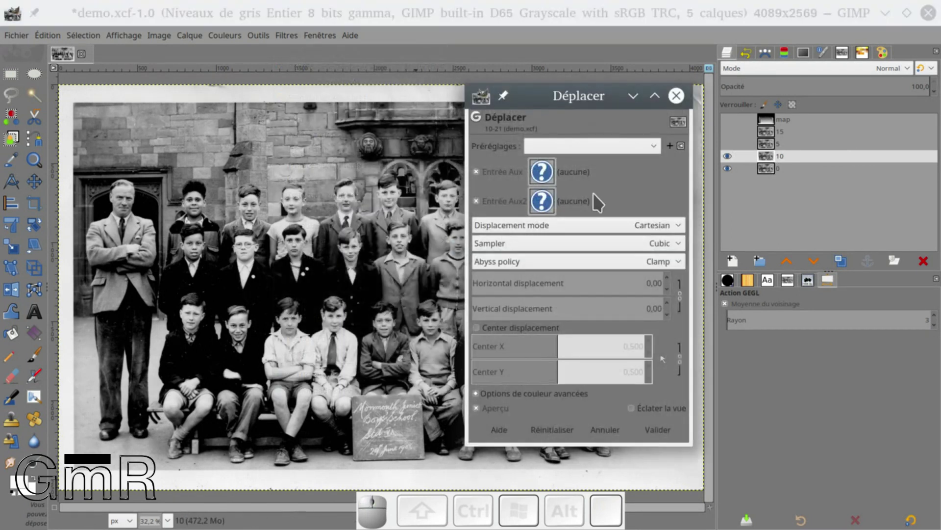
left_click(544, 168)
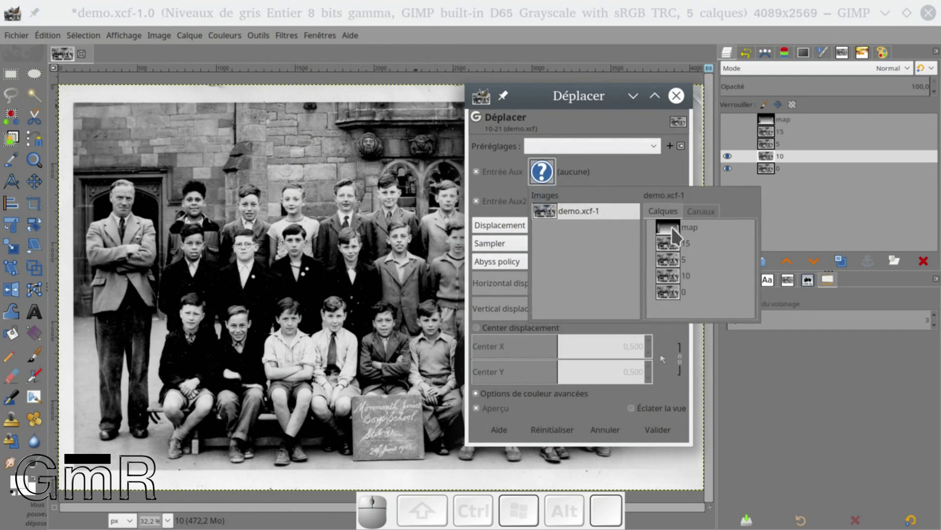
left_click(673, 227)
left_click(671, 230)
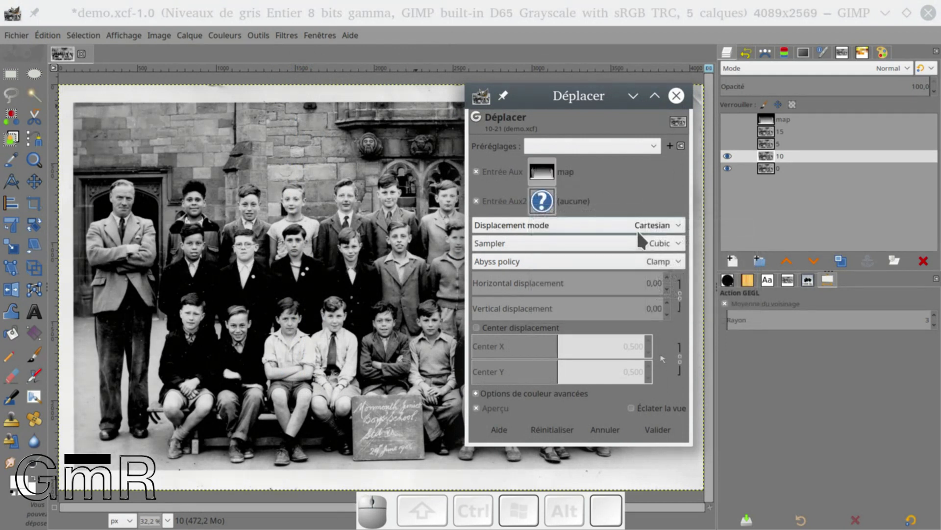
left_click(672, 234)
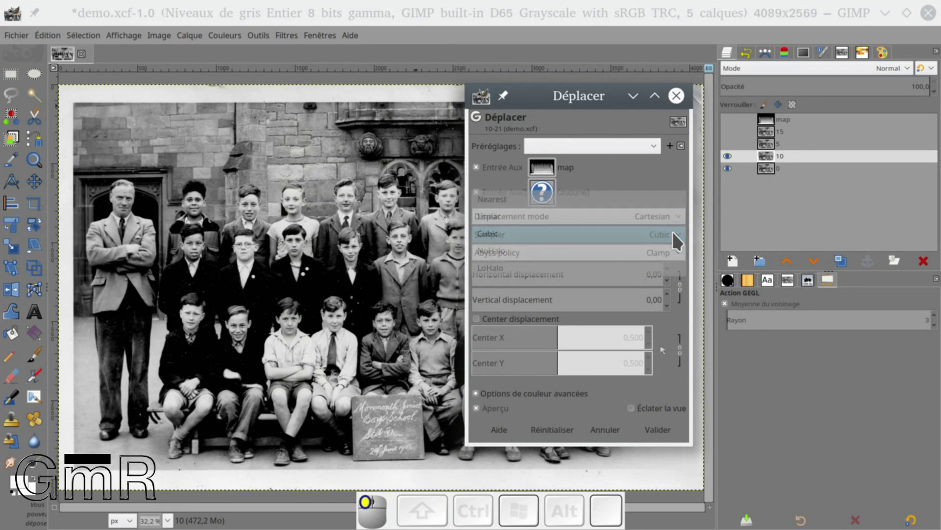
left_click(535, 267)
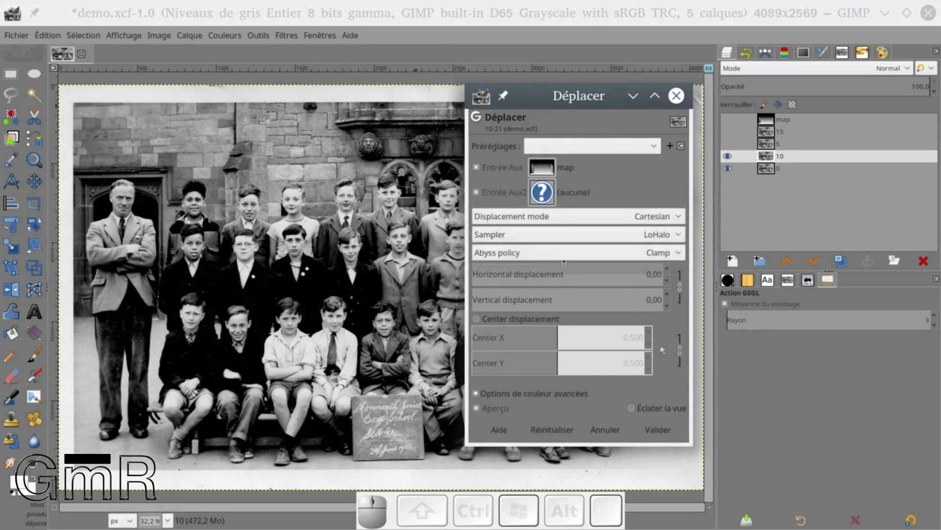
Step: Unlink the horizontal and vertical displacement, set only the horizontal displacement to 10, and apply the filter
left_click(682, 287)
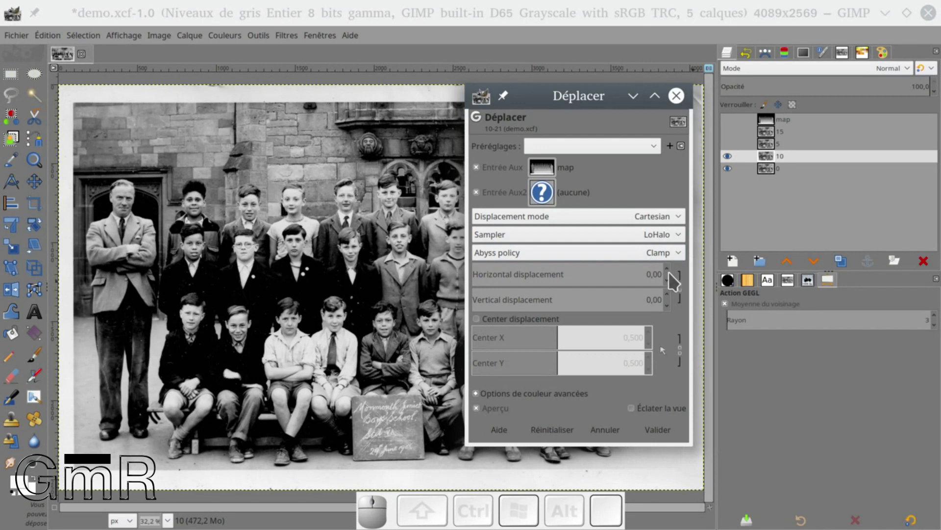
left_click_drag(649, 273, 628, 271)
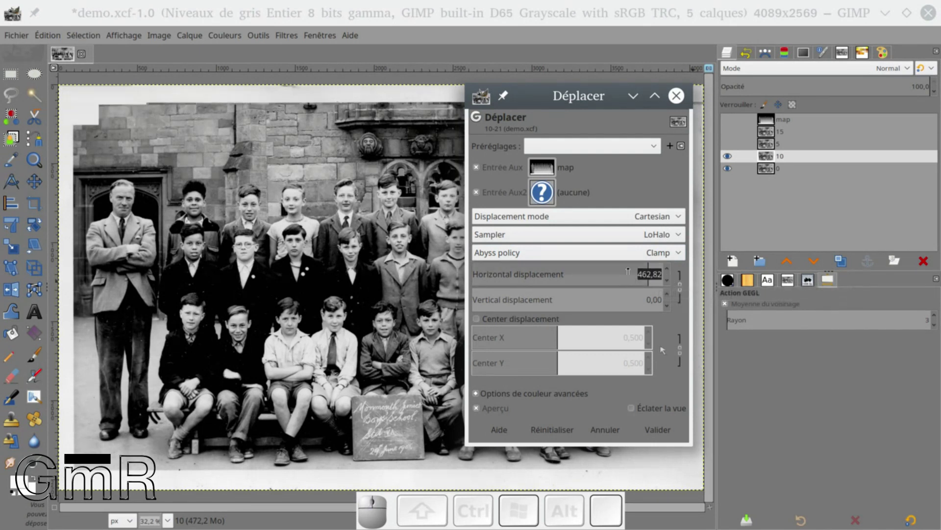
type("10")
key("Return")
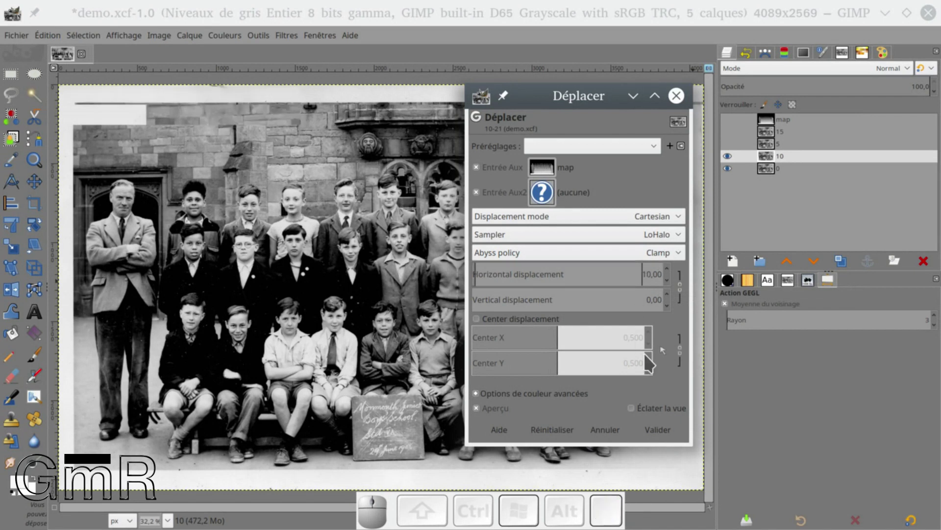
left_click(659, 430)
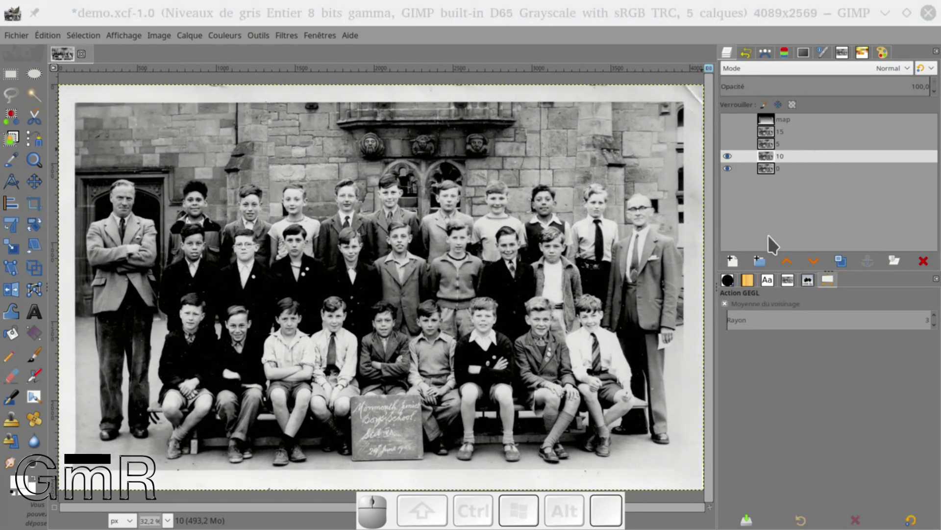
Step: Raise layer 10 above layer 5 and make layers 5 and 15 visible
left_click(786, 261)
left_click(728, 151)
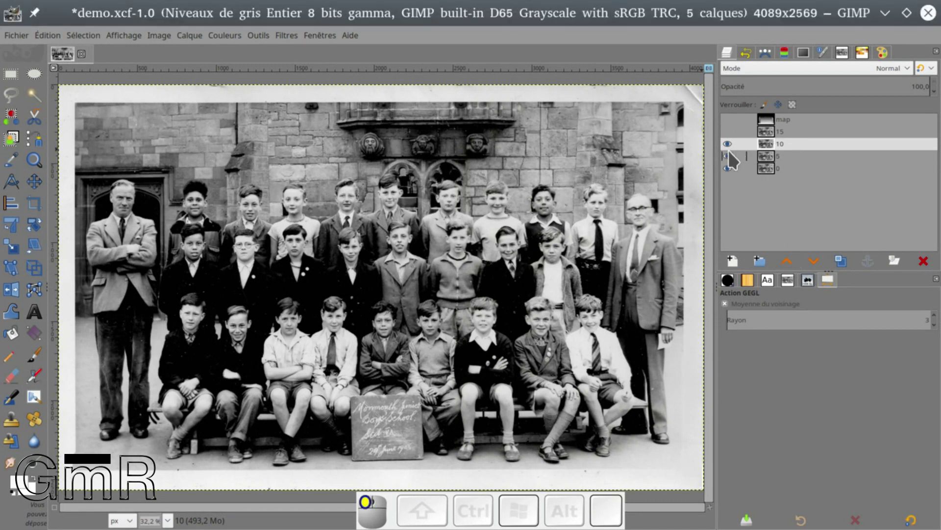
left_click(726, 131)
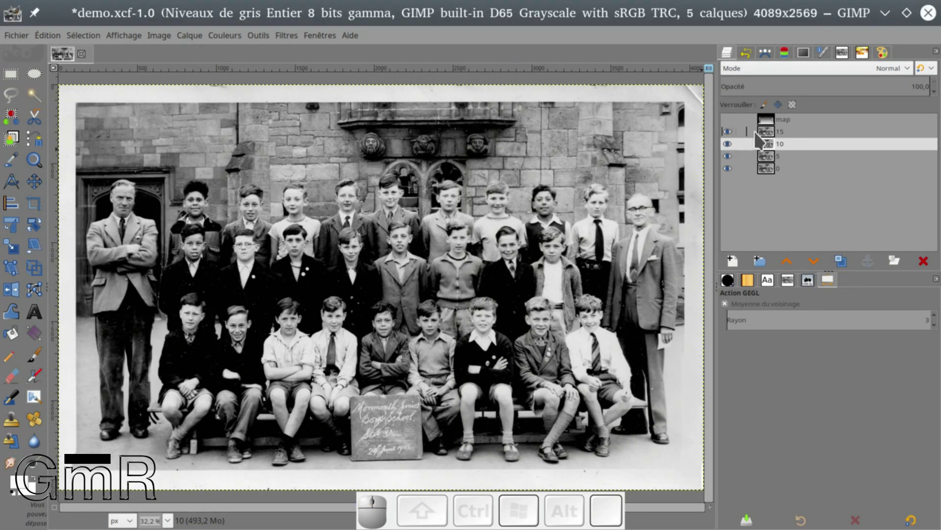
Step: Show only the map layer and export it as map-demo.png with the offered PNG options
key("shift")
left_click(727, 120, "shift")
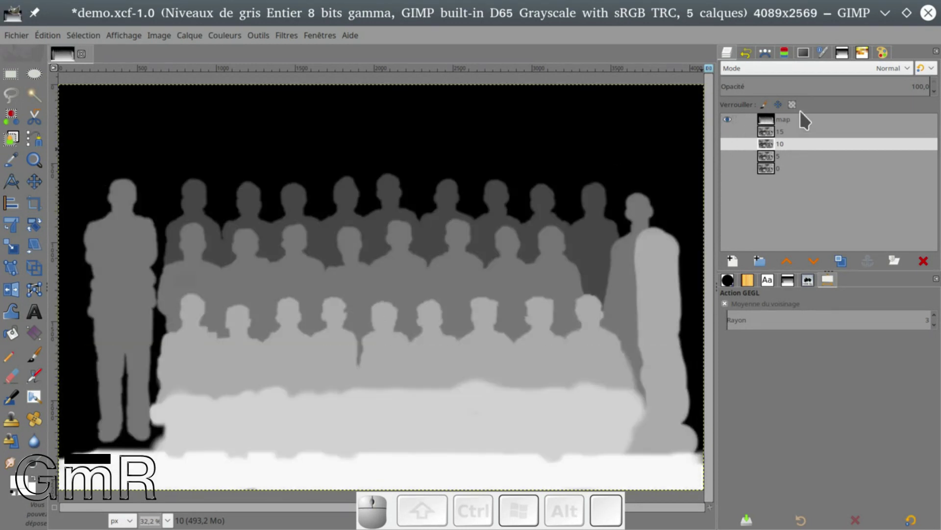
left_click(20, 29)
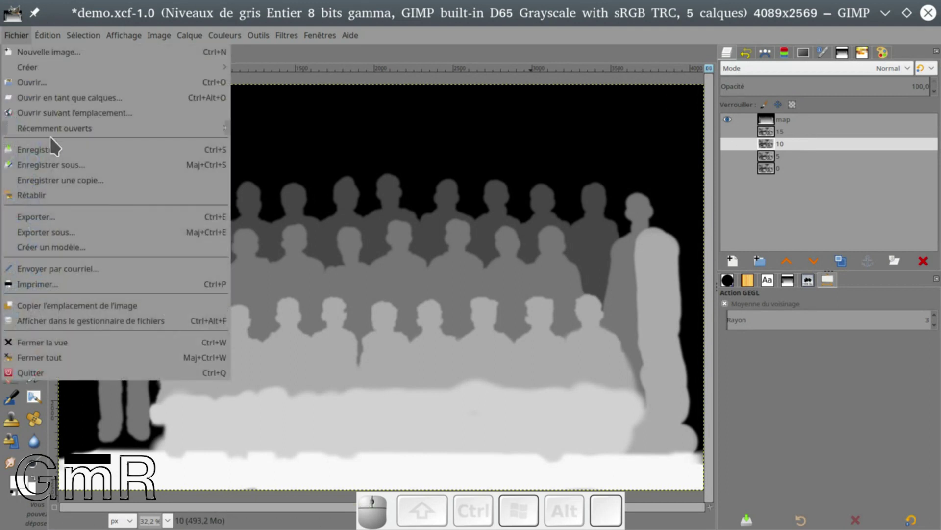
left_click(55, 213)
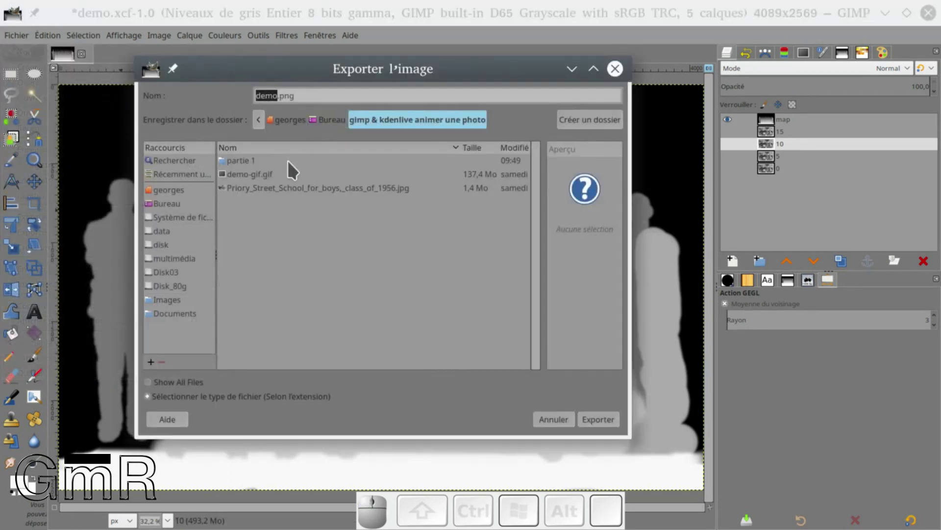
key("Left")
type("map")
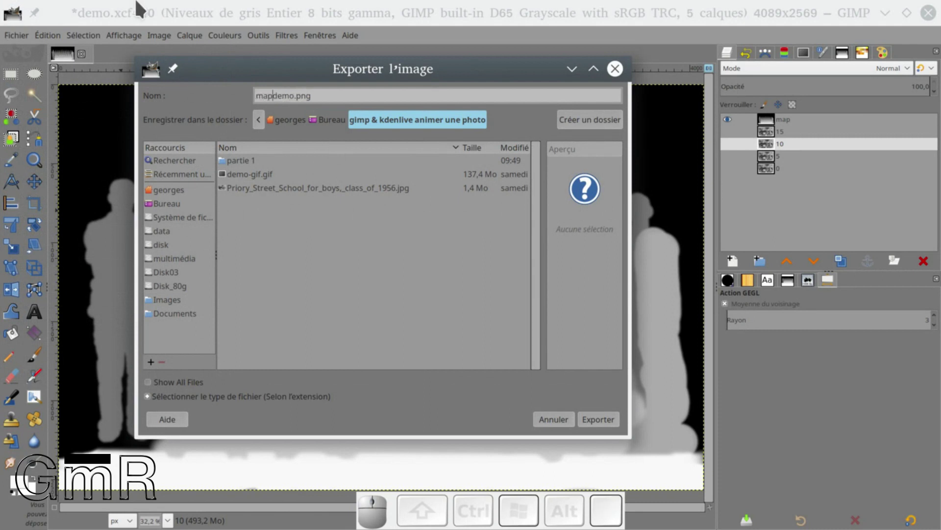
type("-")
left_click(598, 420)
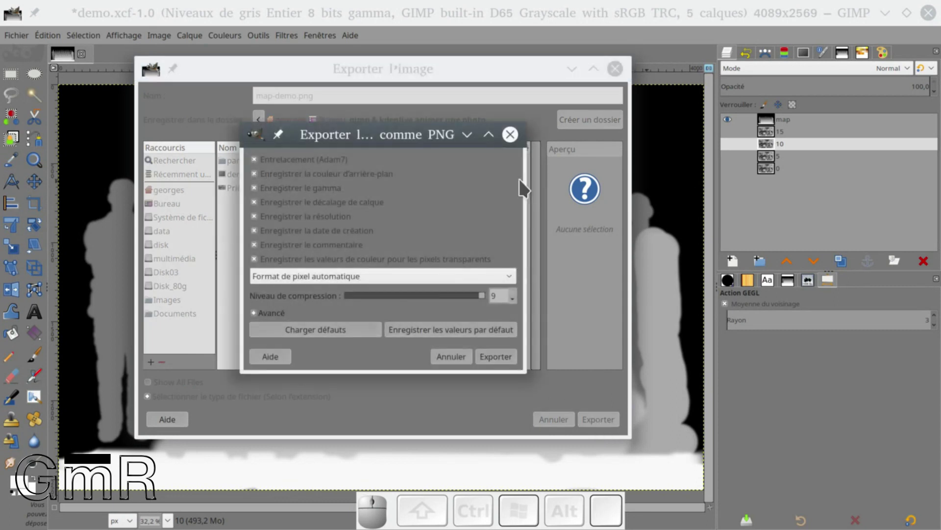
left_click(495, 355)
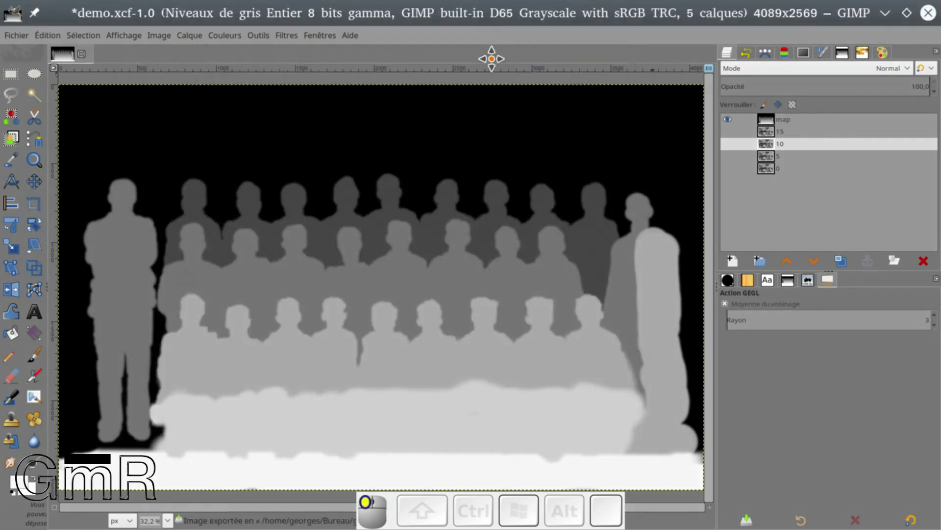
Step: Switch to the Dolphin file manager, view the exported map-demo.png in Gwenview, and return to GIMP
left_click_drag(491, 58, 508, 13)
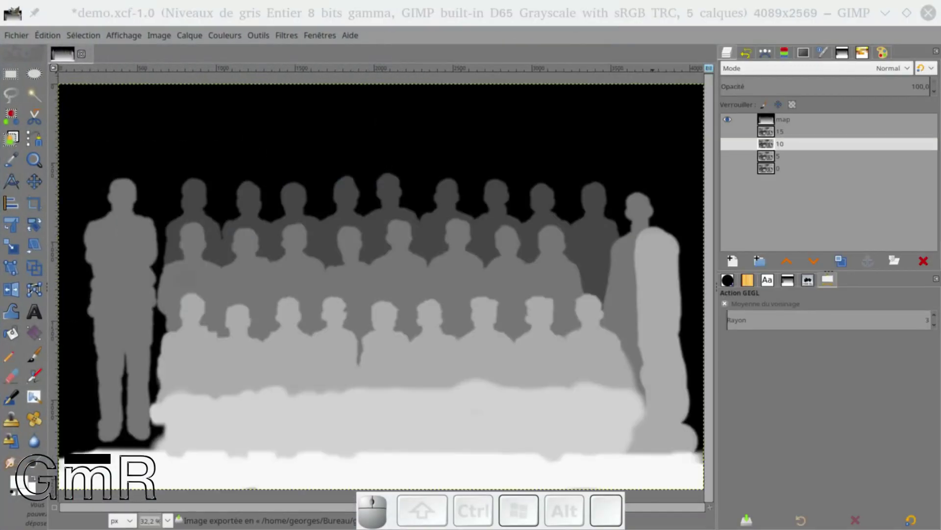
left_click_drag(0, 93, 398, 88)
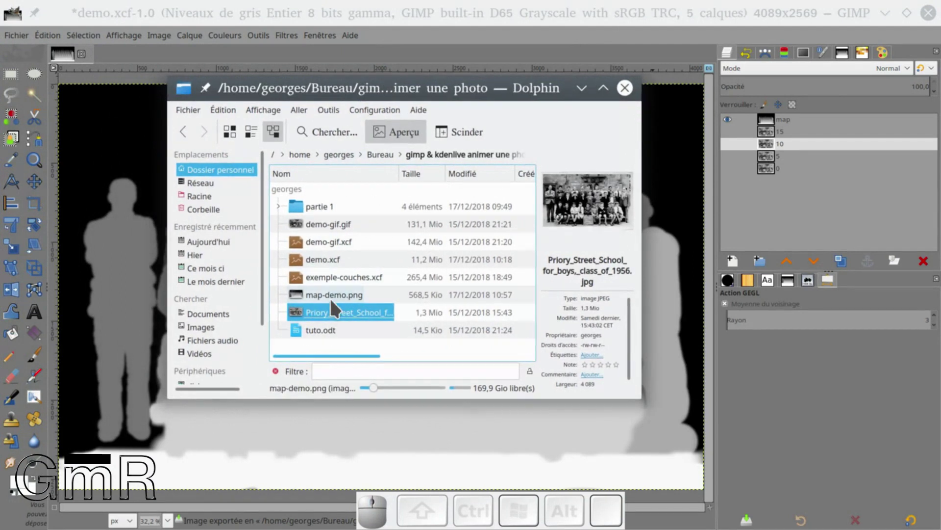
left_click(332, 296)
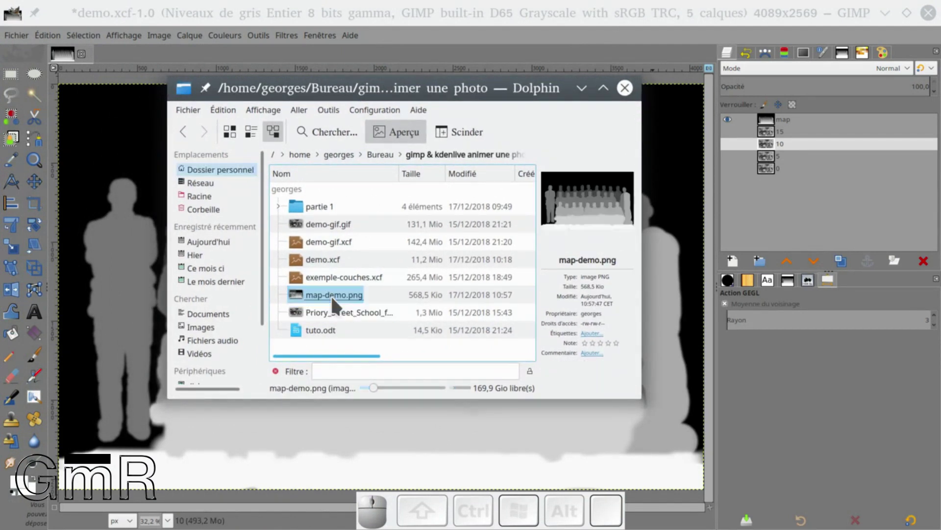
double_click(331, 295)
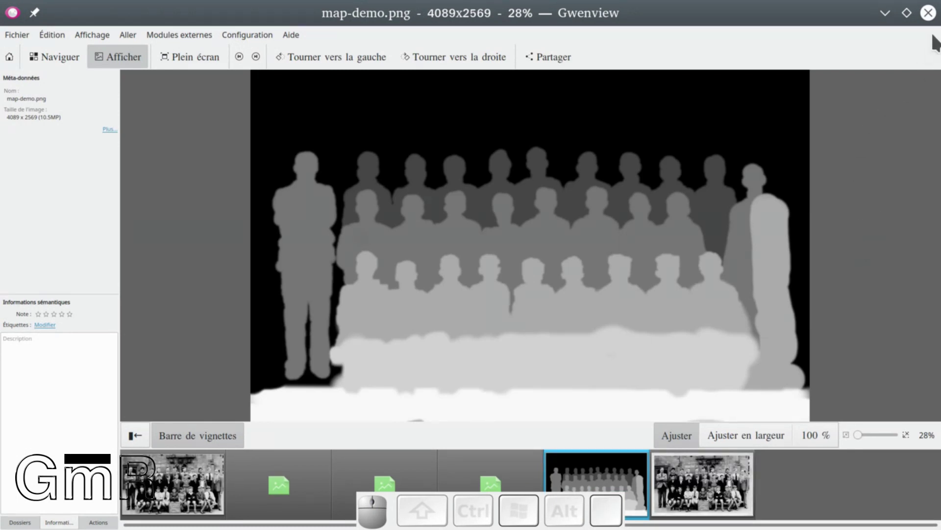
left_click(928, 13)
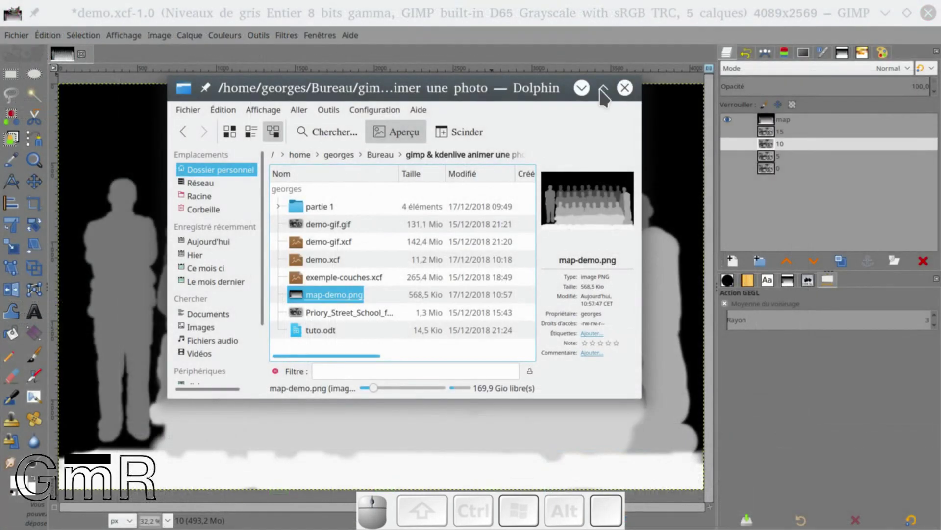
double_click(468, 98)
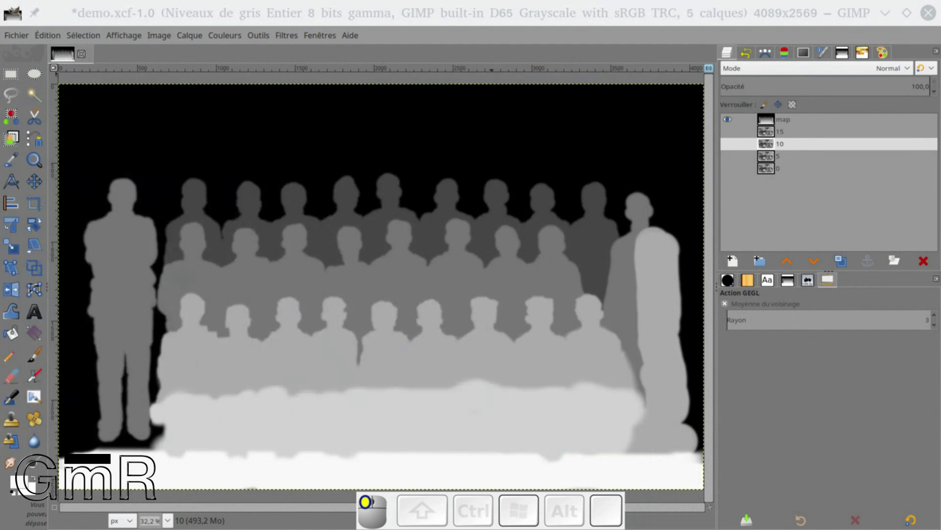
Step: Delete the map layer from the image and keep the GIMP window maximized
left_click(771, 120)
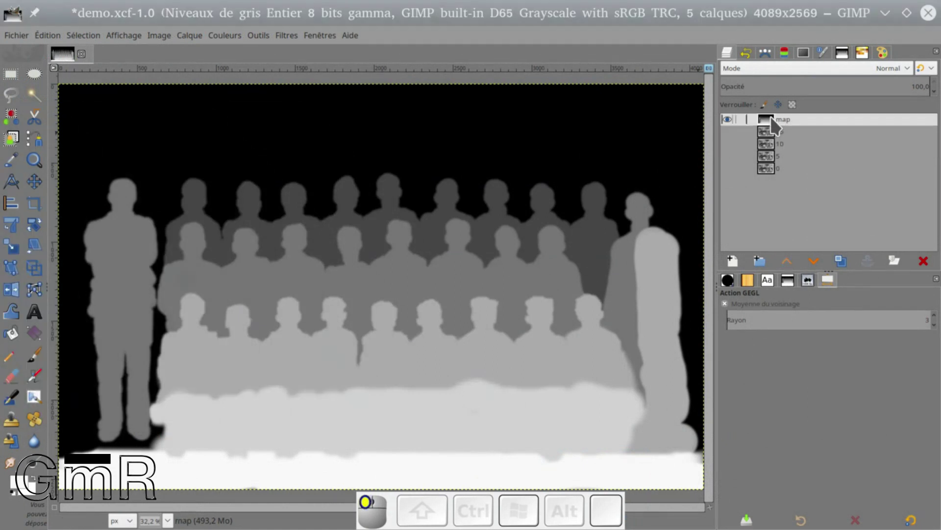
left_click(922, 259)
double_click(721, 19)
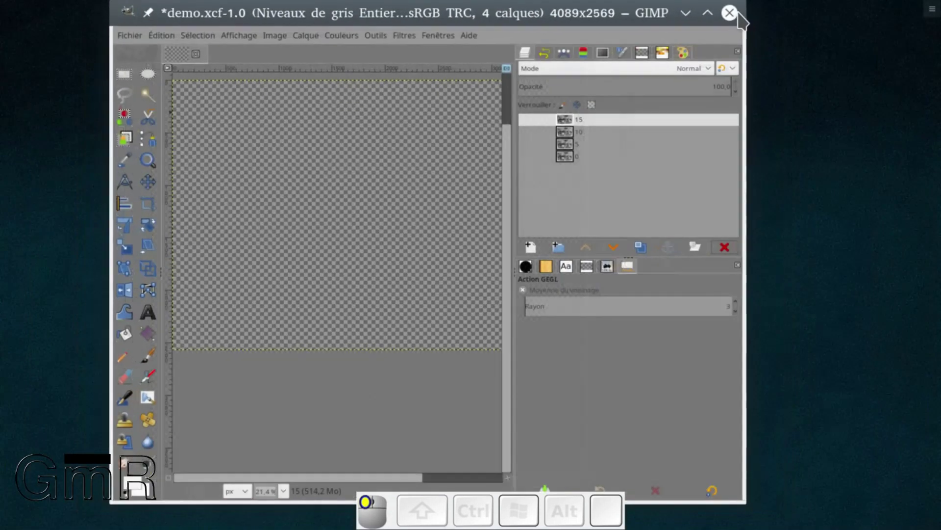
double_click(624, 13)
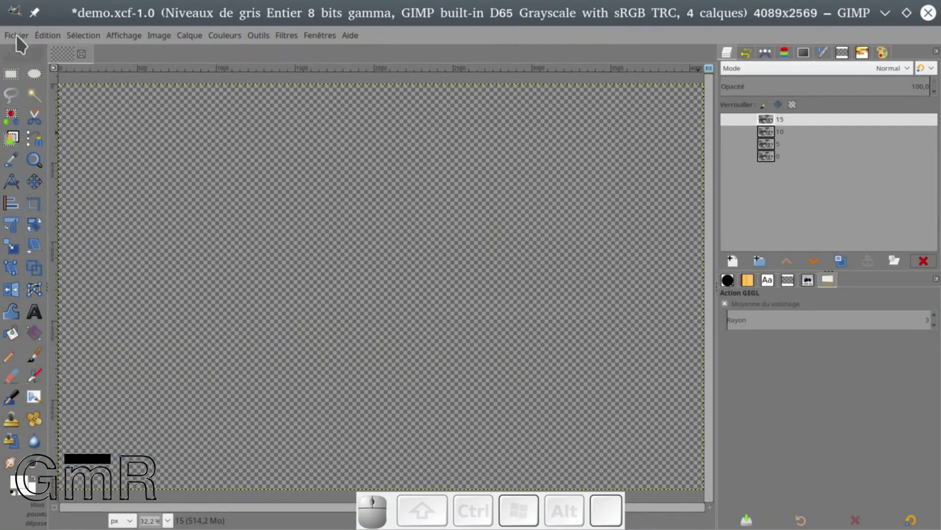
Step: Make layers 15, 10, 5 and 0 visible and save the demo.xcf image
left_click_drag(728, 119, 728, 160)
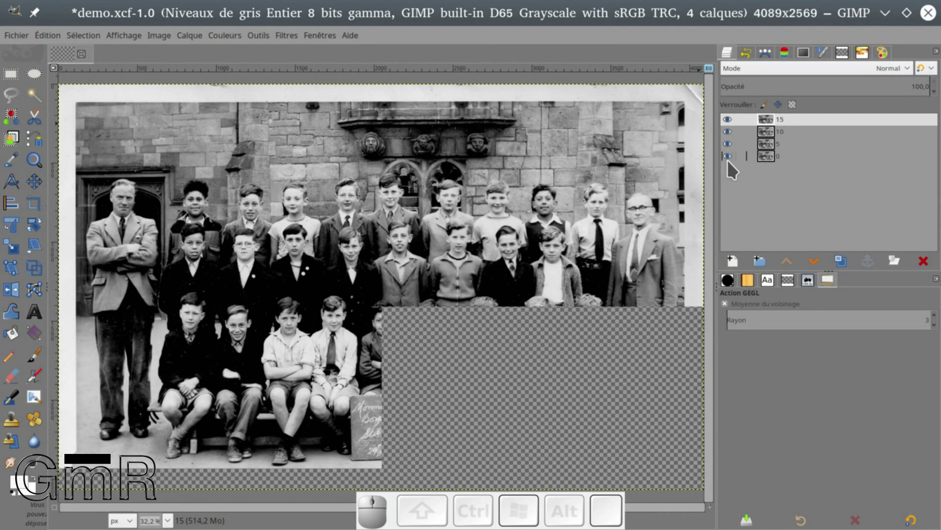
left_click(19, 36)
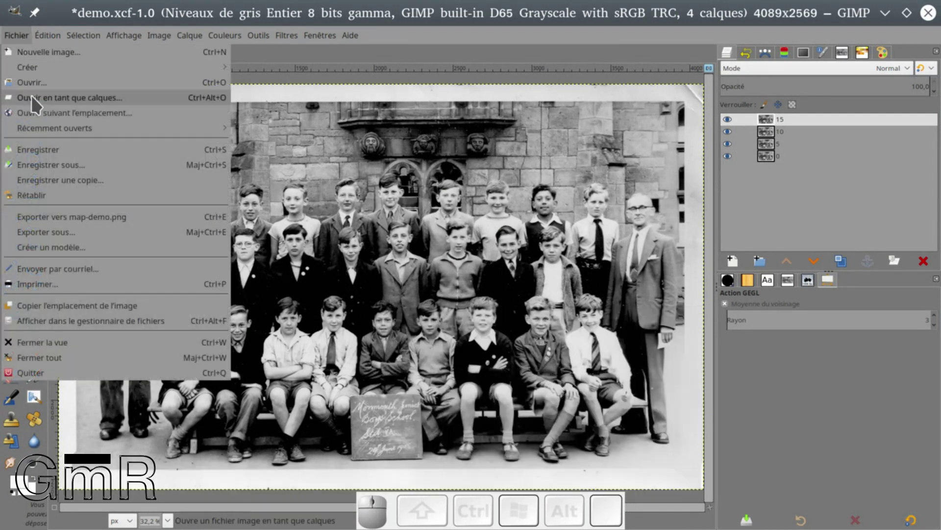
left_click(33, 148)
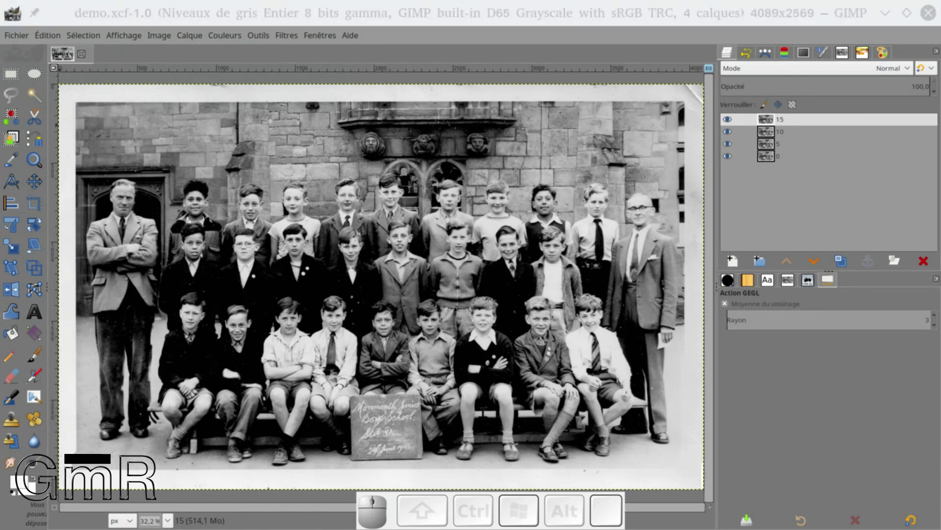
Step: Open the animation playback for demo.xcf, then resize and reposition the playback window so it fits on screen
left_click(288, 35)
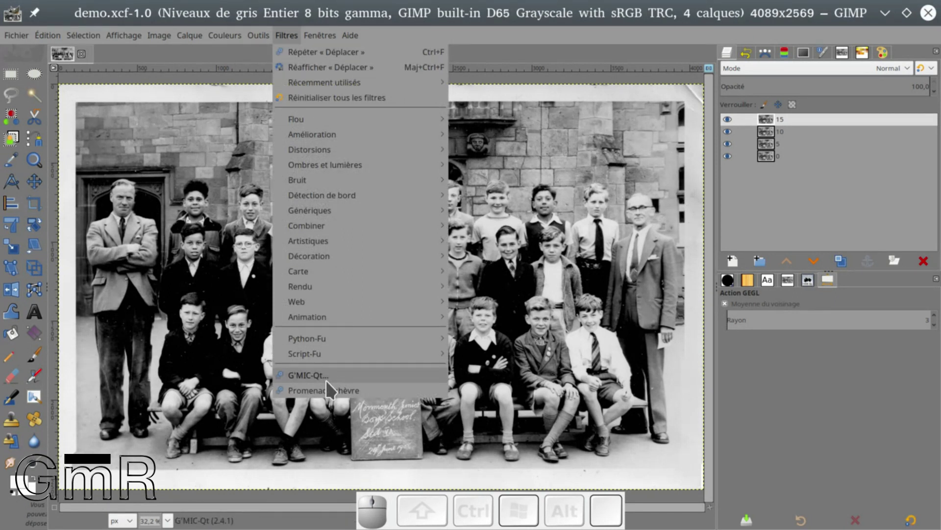
mouse_move(336, 315)
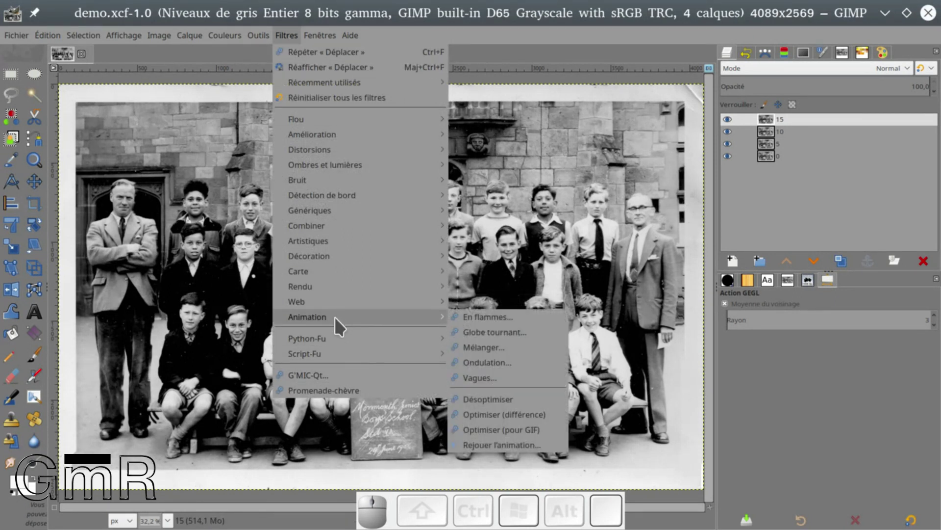
left_click(502, 440)
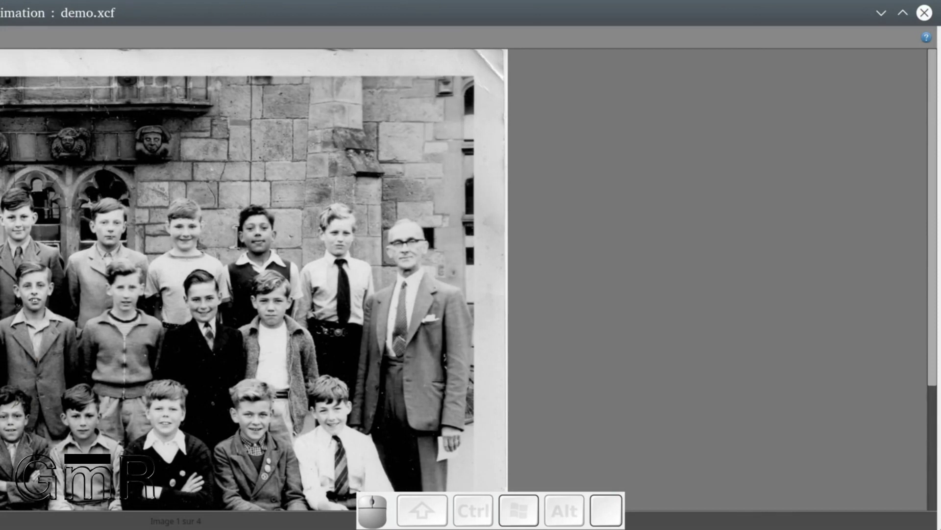
left_click_drag(1, 12, 15, 93)
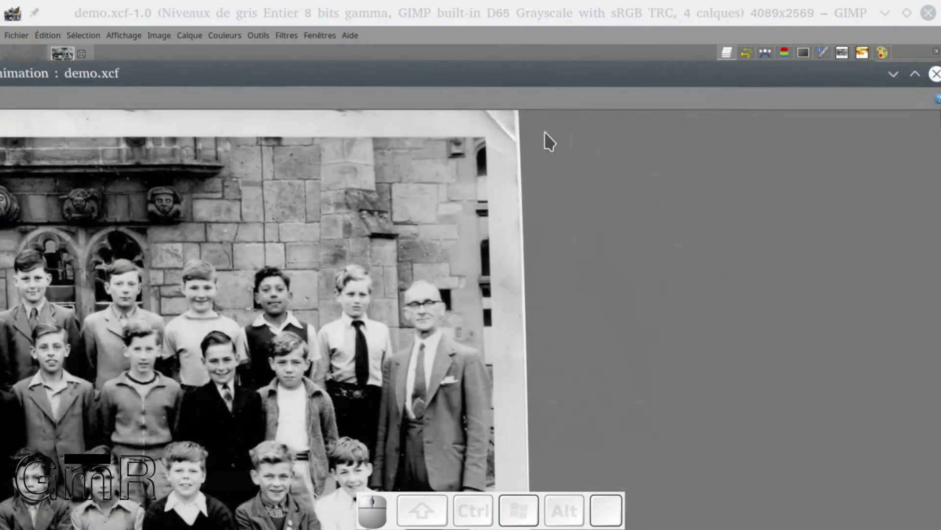
left_click_drag(791, 74, 625, 13)
left_click(757, 12)
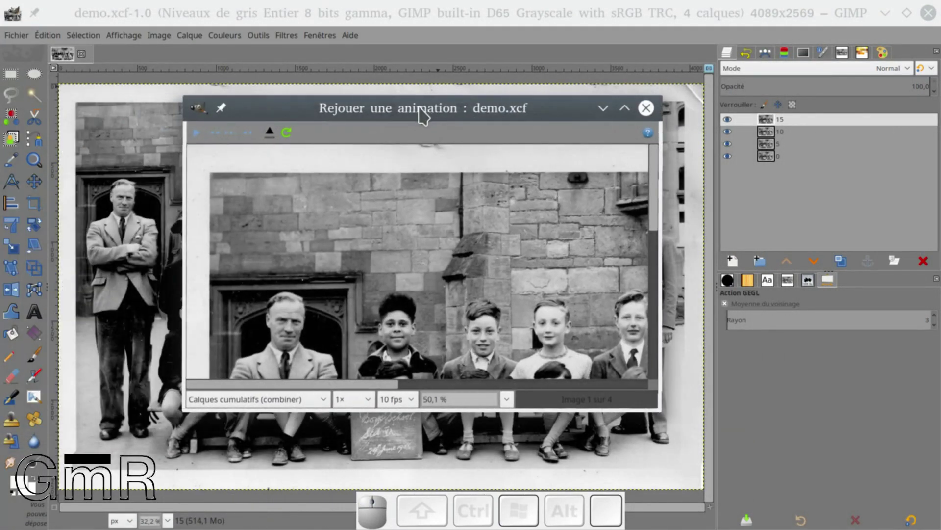
left_click_drag(417, 111, 421, 89)
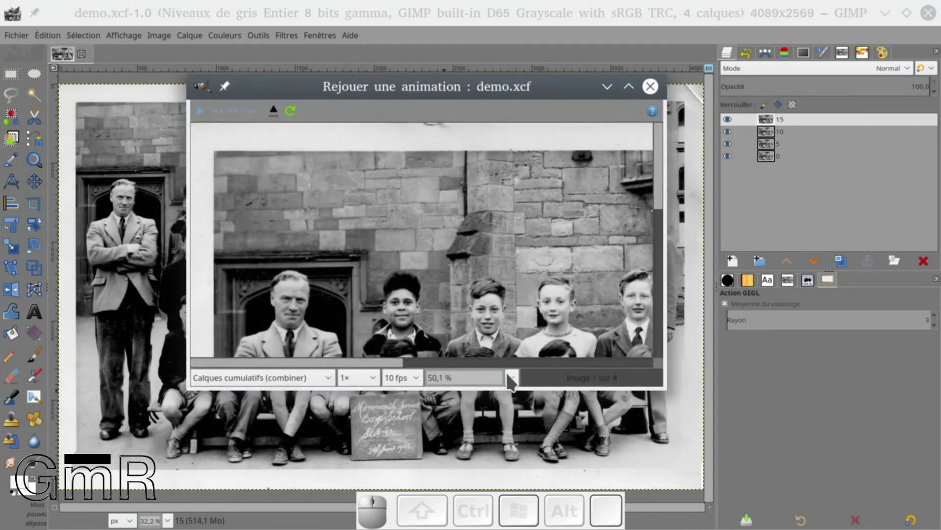
left_click_drag(506, 391, 507, 524)
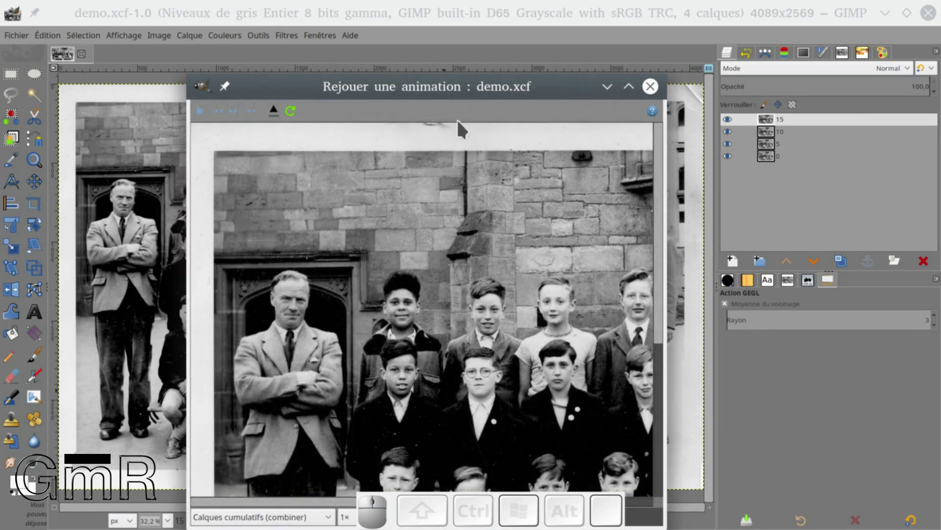
left_click_drag(454, 96, 456, 22)
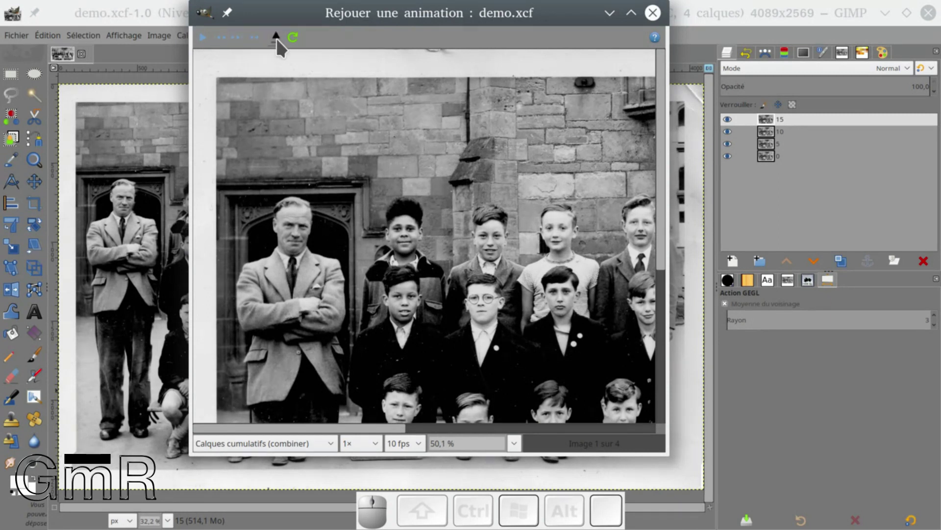
Step: Play the four-layer animation in cumulative layers mode at 10 fps and pause it
left_click(198, 38)
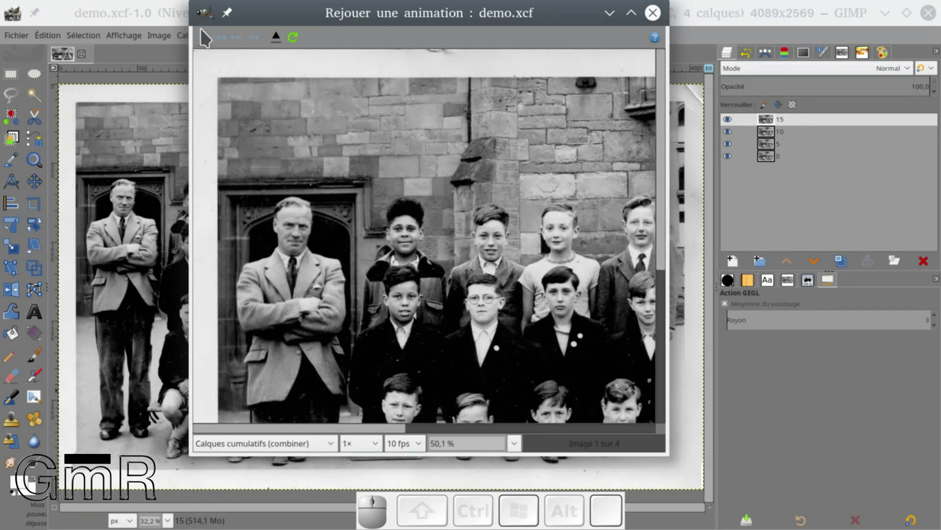
left_click(203, 37)
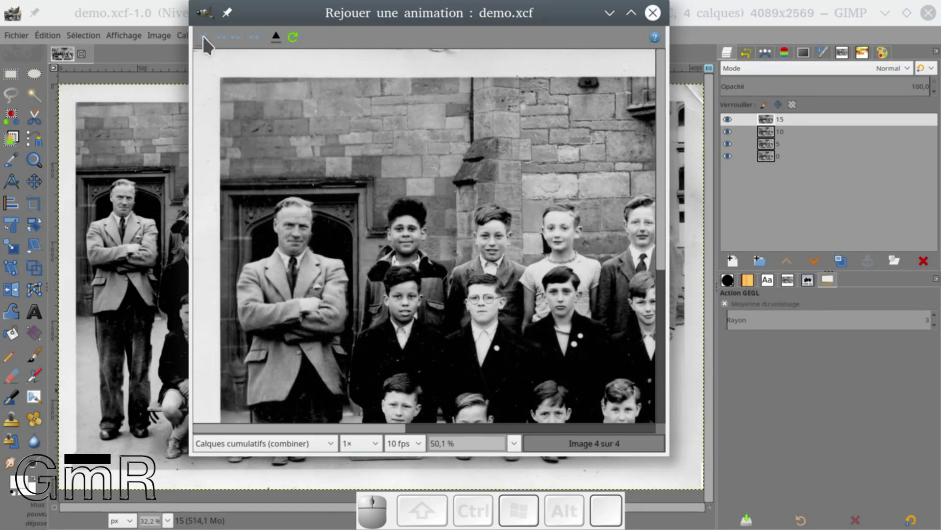
left_click(222, 56)
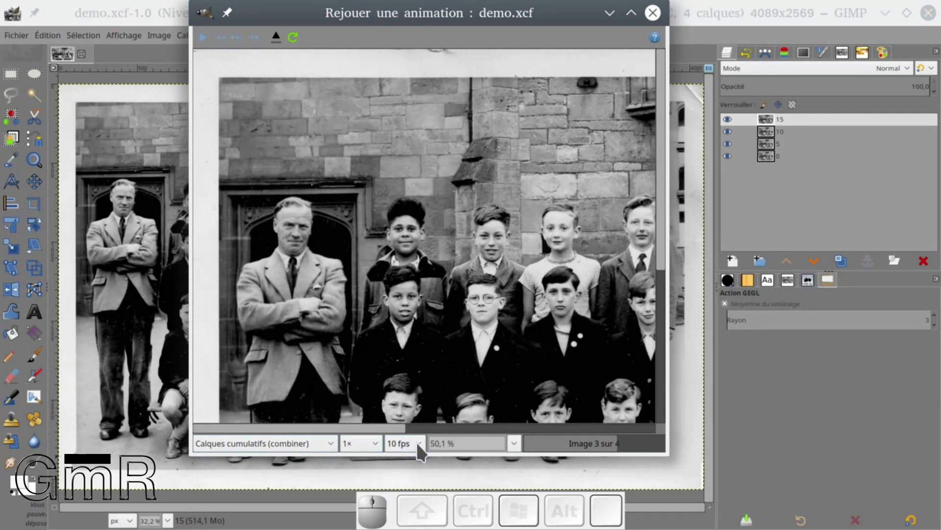
Step: Switch the playback to one frame per layer (replace) and play the animation in that mode
left_click(325, 437)
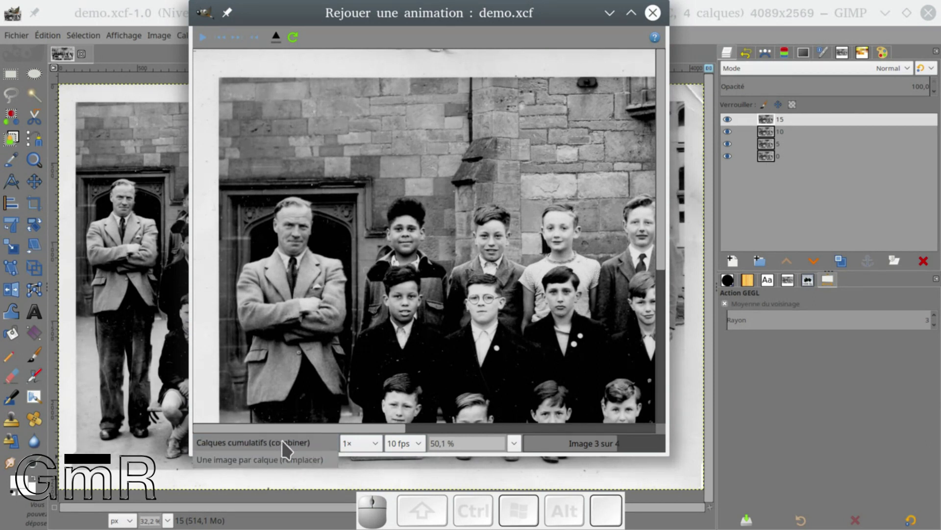
left_click(301, 458)
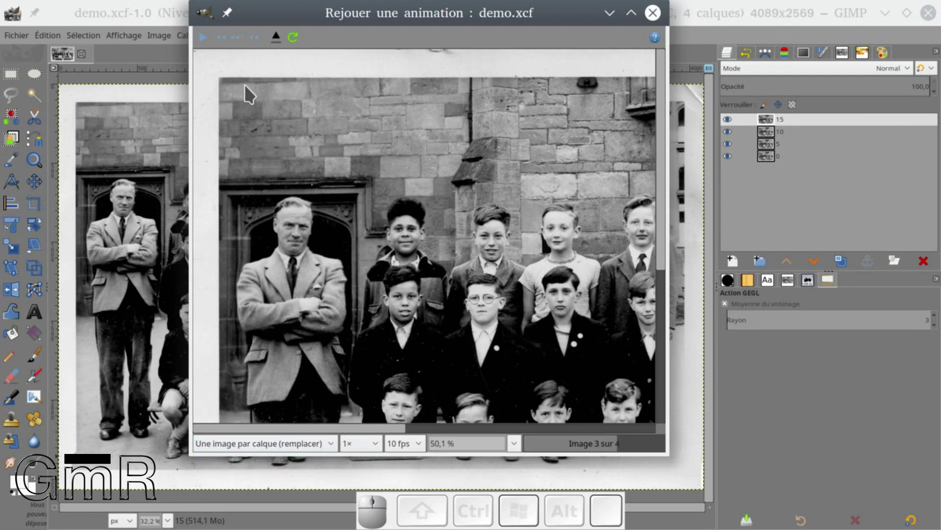
left_click(202, 37)
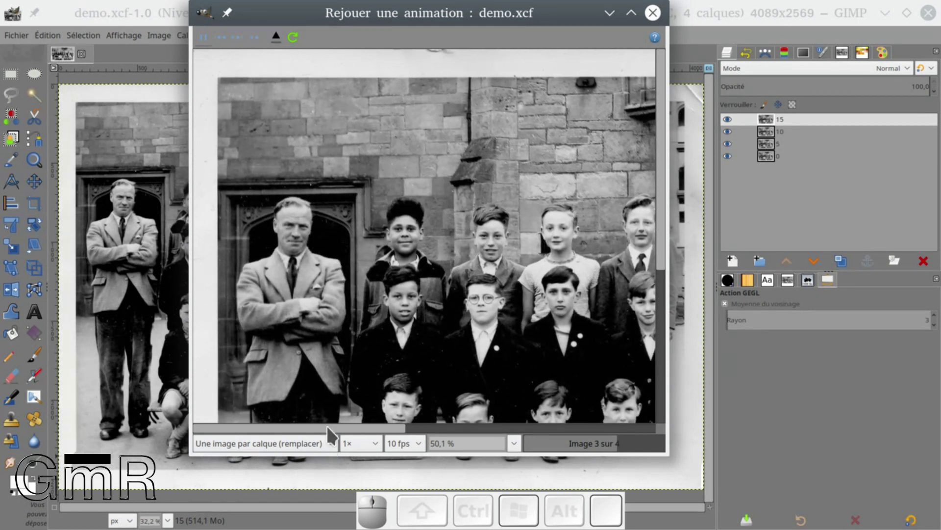
left_click(202, 38)
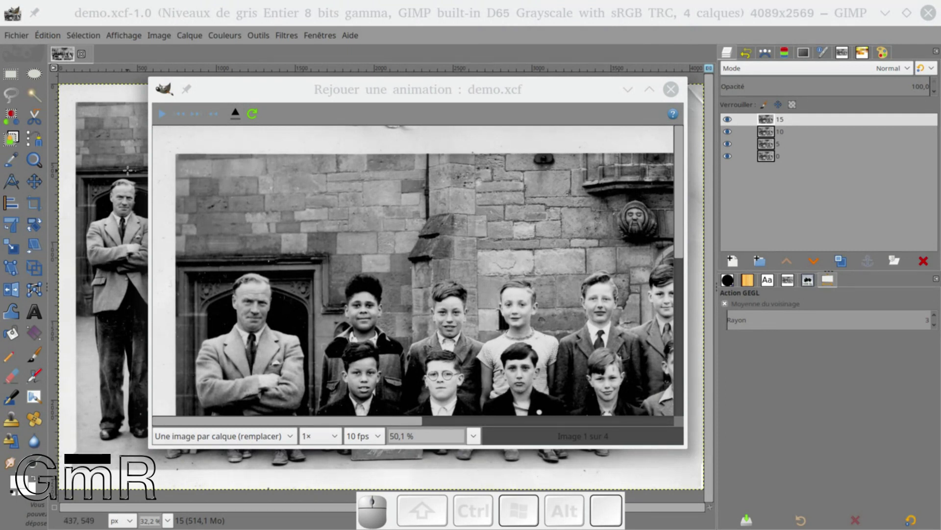
Step: Set the playback to cumulative layers (combine), 0.5× speed and 25 fps, and enlarge the playback window
left_click(283, 436)
left_click(265, 418)
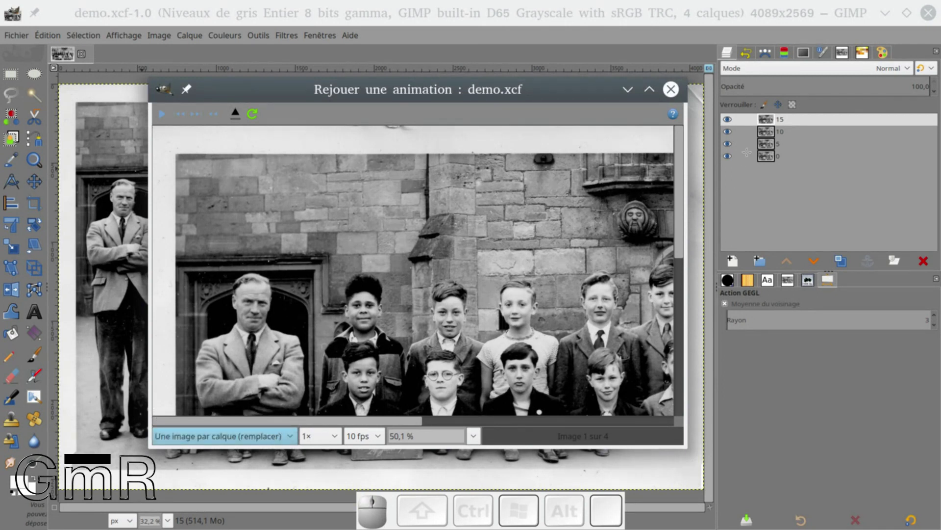
key("Down")
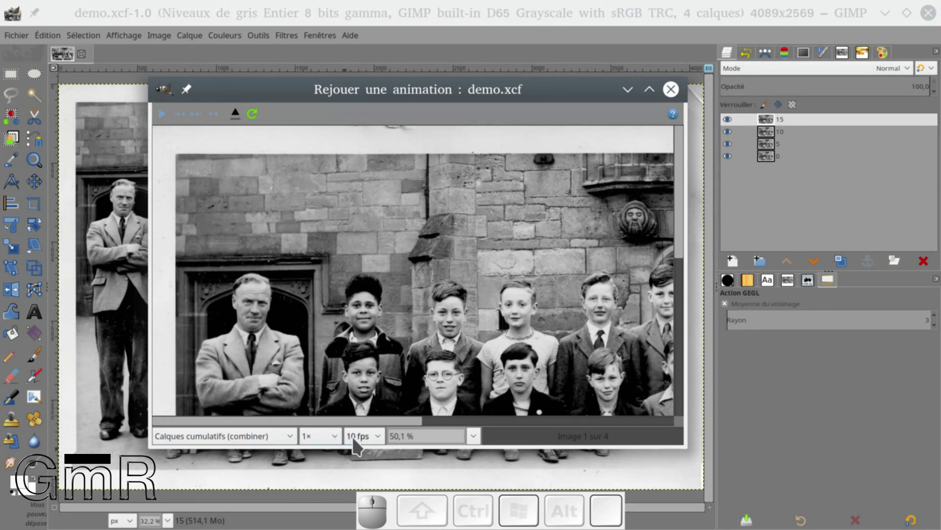
left_click(339, 444)
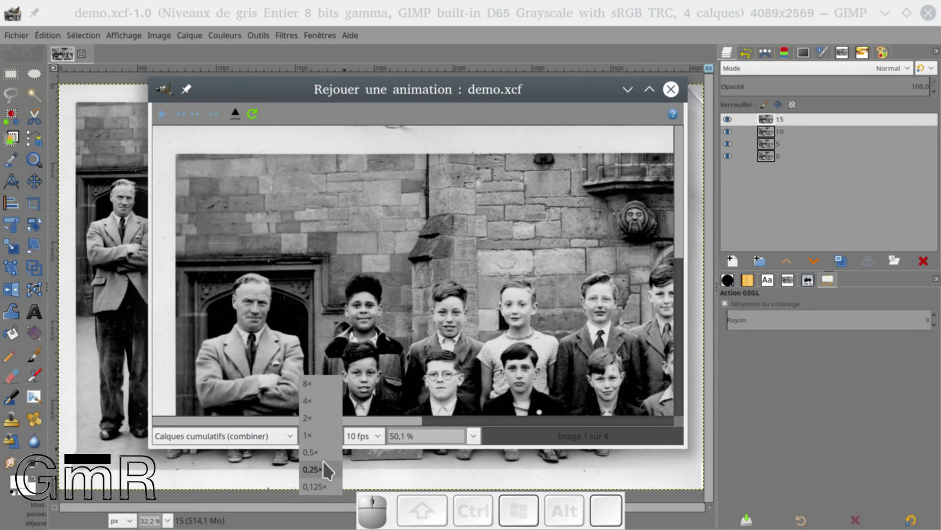
left_click(320, 453)
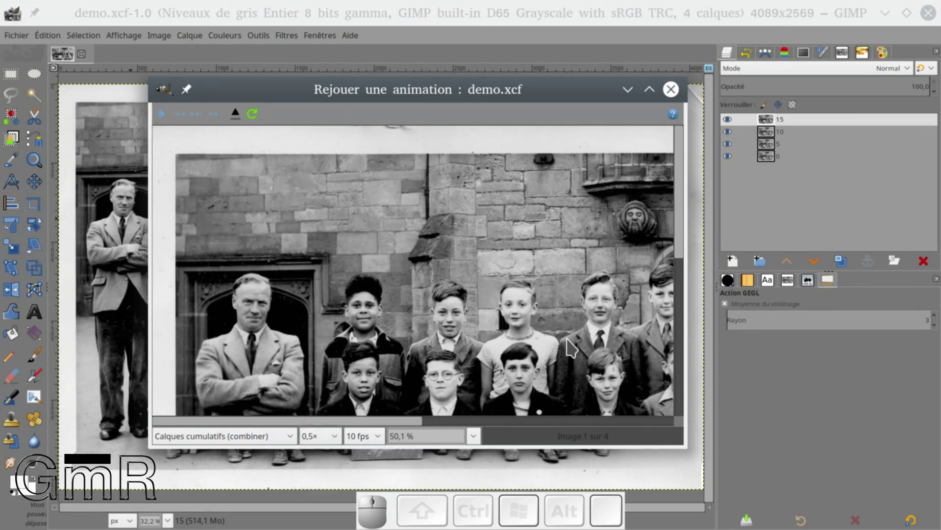
left_click_drag(683, 445, 729, 490)
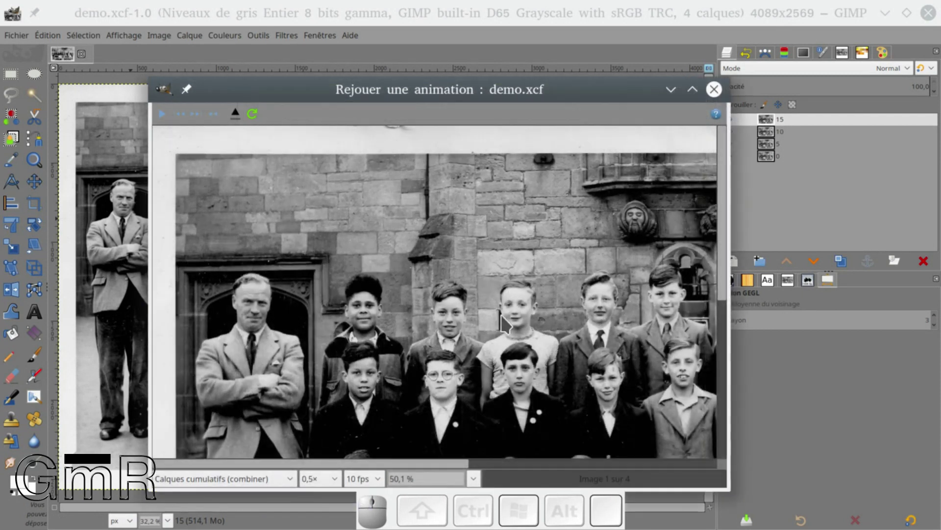
left_click(376, 471)
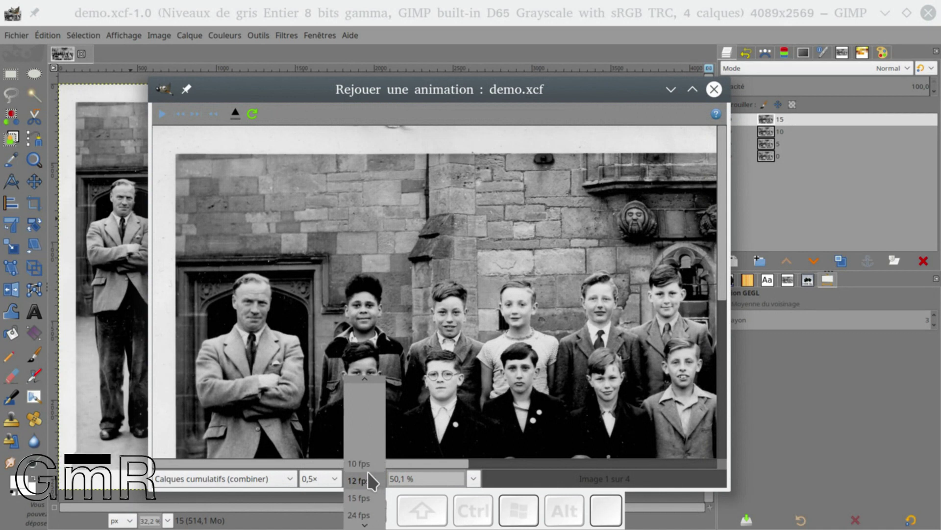
mouse_move(363, 523)
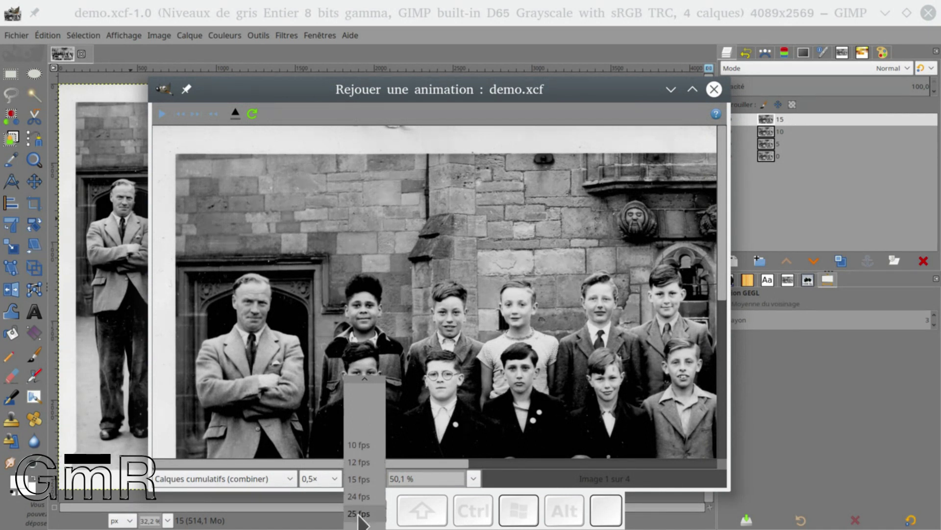
left_click(358, 513)
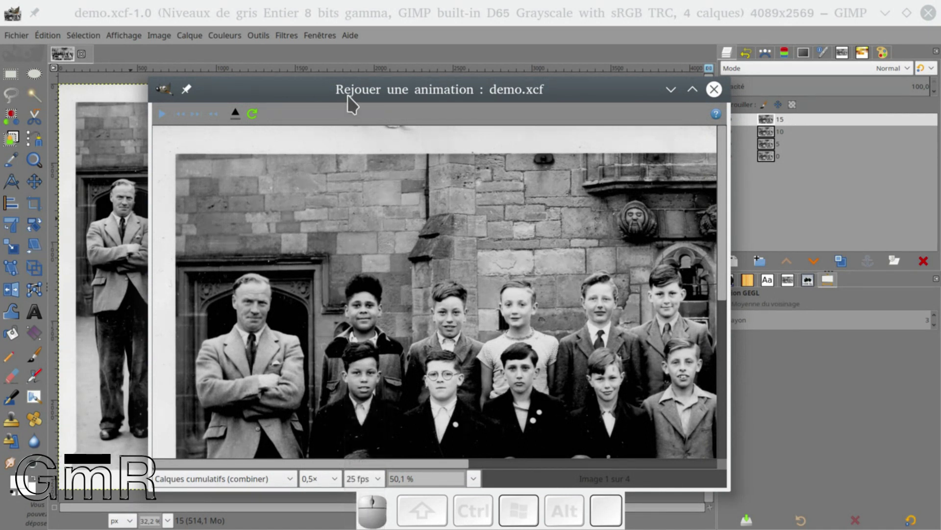
Step: Replay the animation with the new settings and examine the depth movement from the wall down to the seated front row
left_click_drag(349, 97, 344, 56)
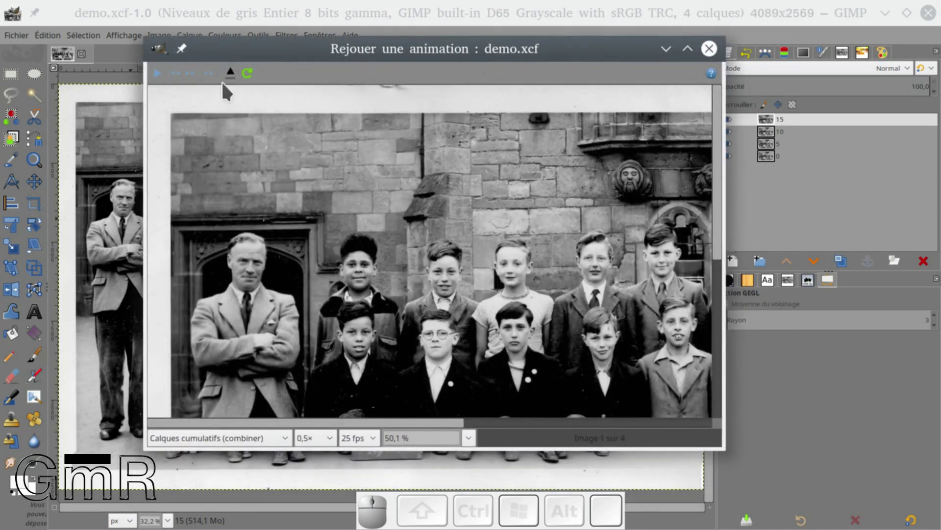
left_click(156, 72)
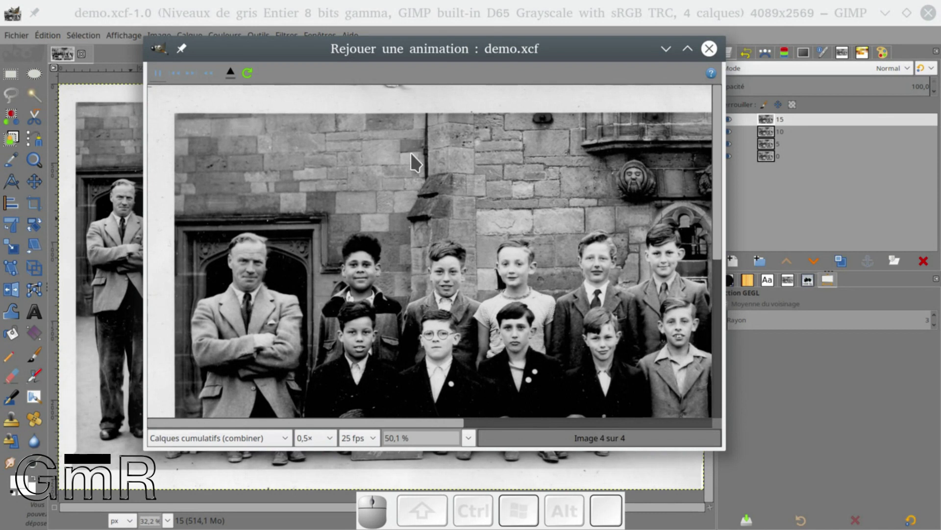
scroll(466, 324, "down", 1)
scroll(466, 323, "down", 1)
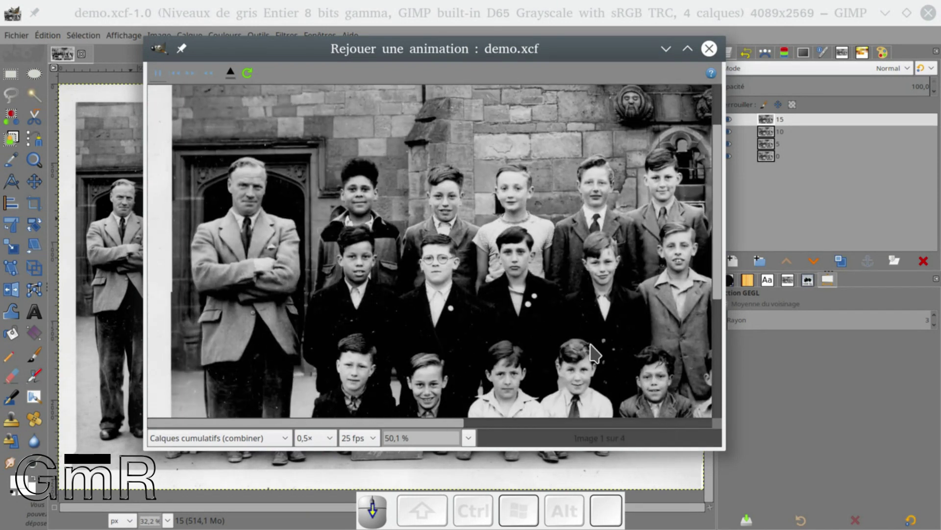
scroll(515, 340, "down", 2)
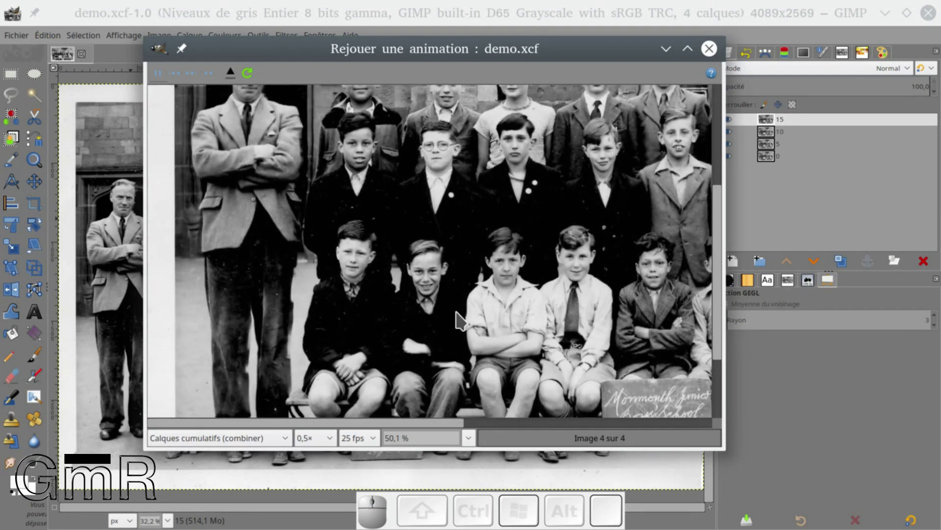
scroll(554, 330, "down", 2)
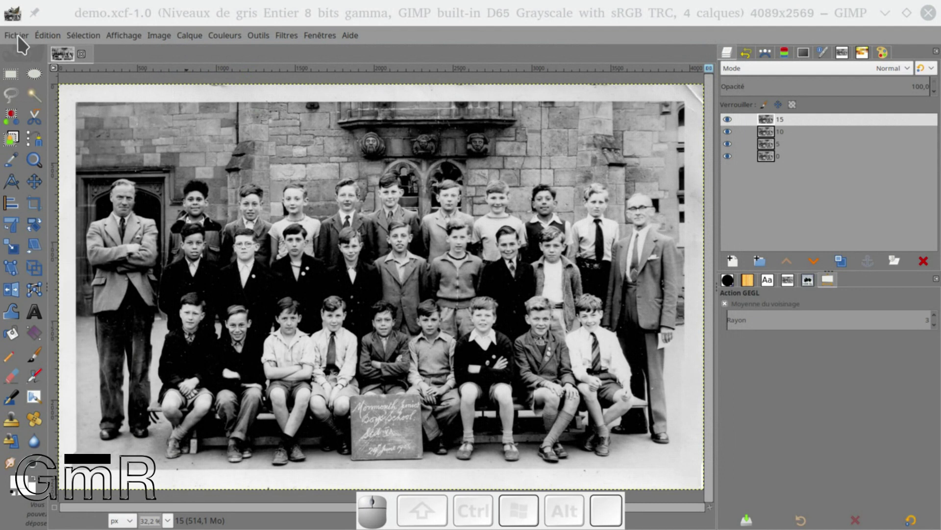
Step: Start exporting the image as demo-gif.gif in the project folder, replacing the existing file
left_click(17, 35)
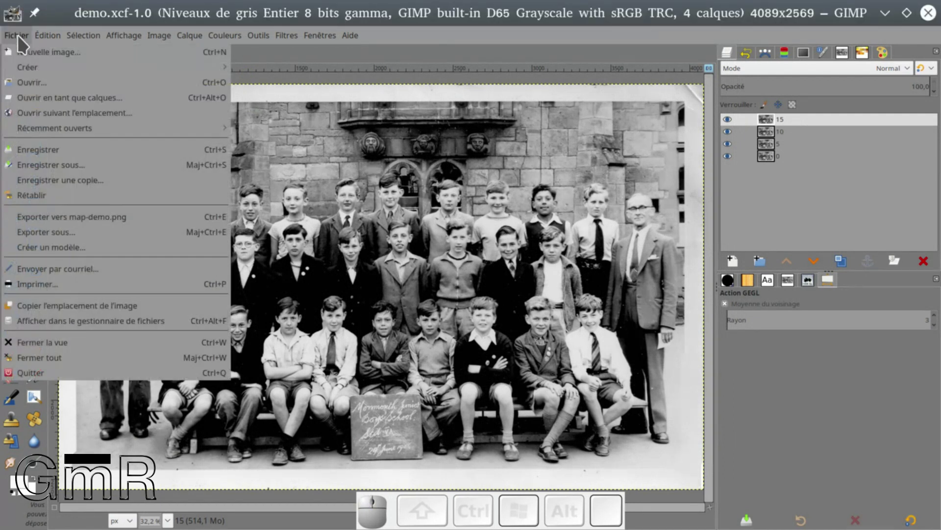
left_click(69, 231)
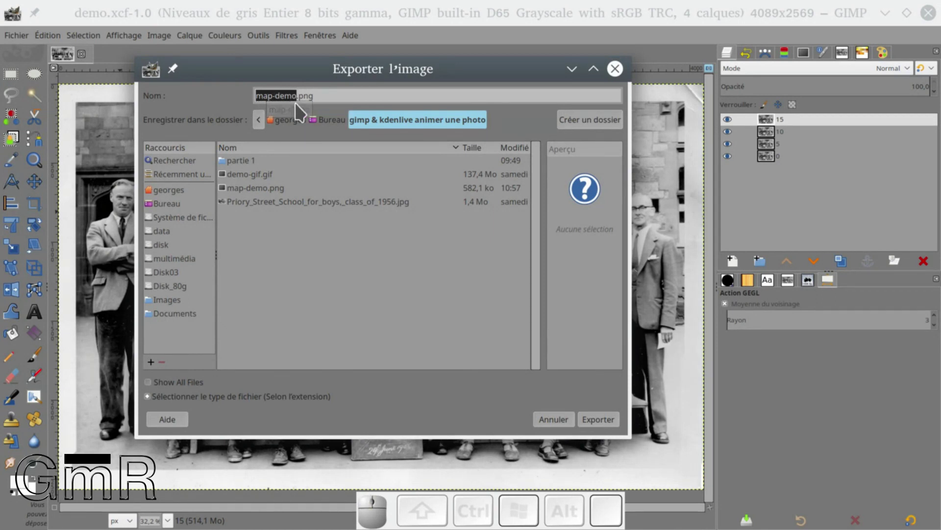
left_click(253, 174)
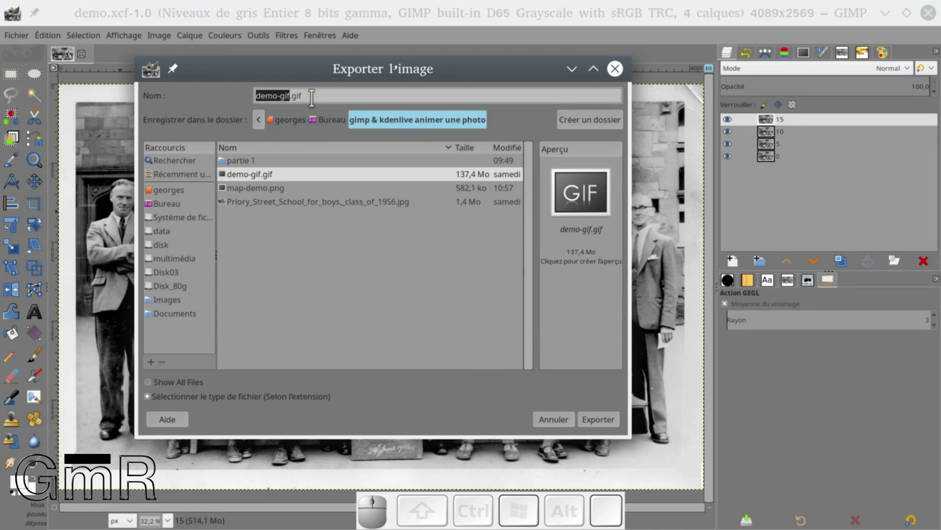
left_click(597, 420)
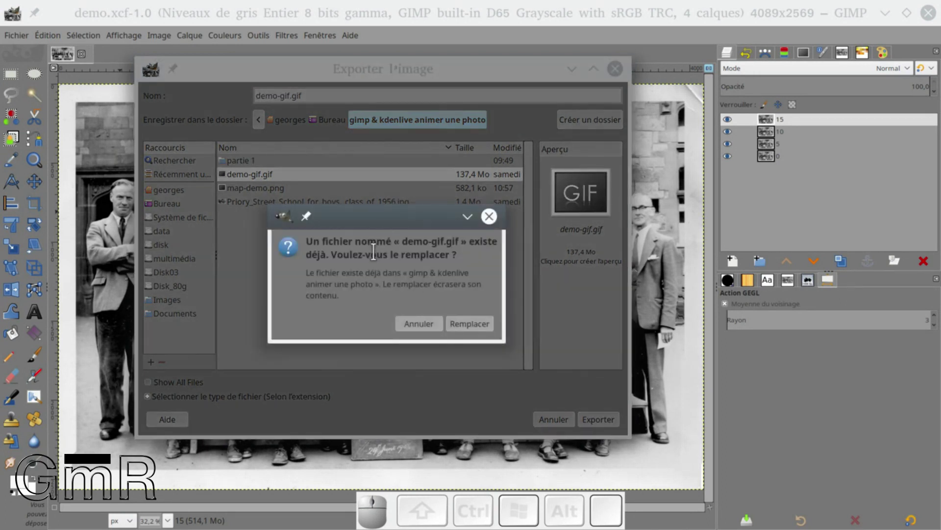
left_click(470, 323)
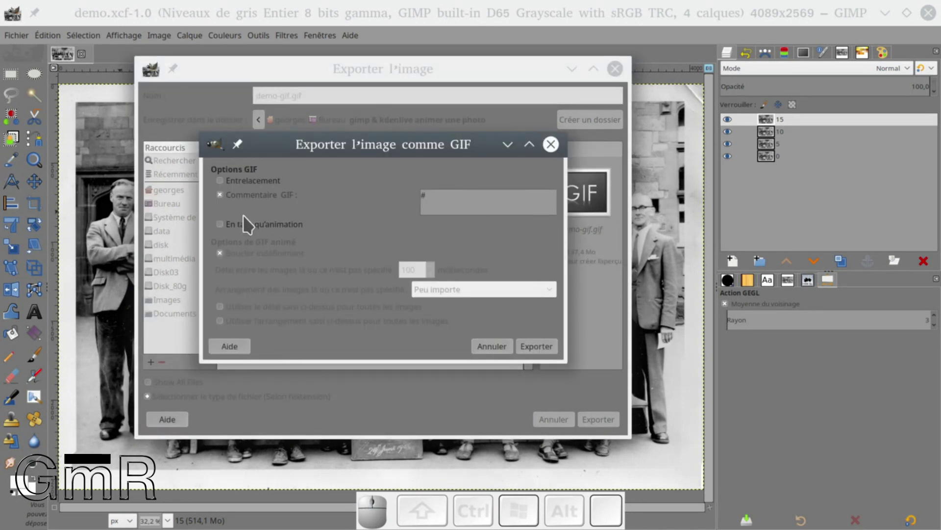
Step: Set the GIF comment to "# by GmR" and enable export as an animation
left_click_drag(323, 144, 343, 136)
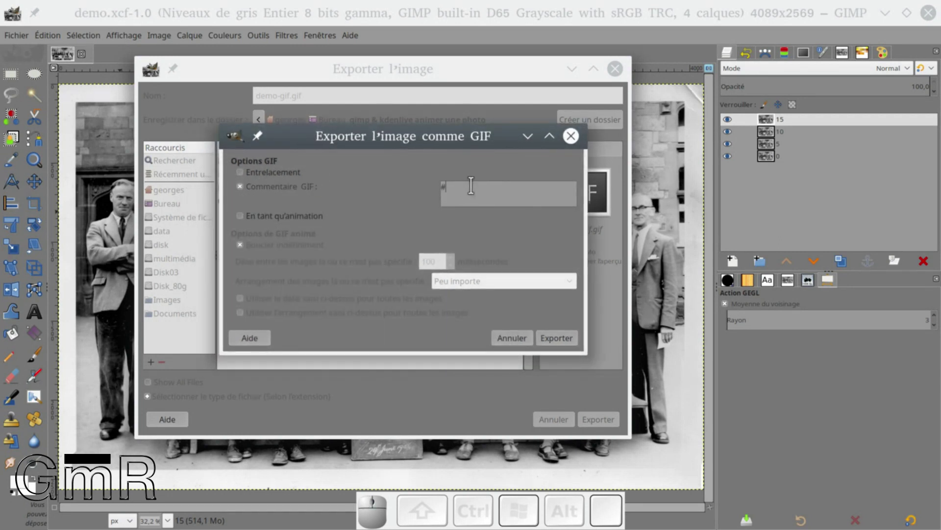
type("by GmR")
left_click(242, 219)
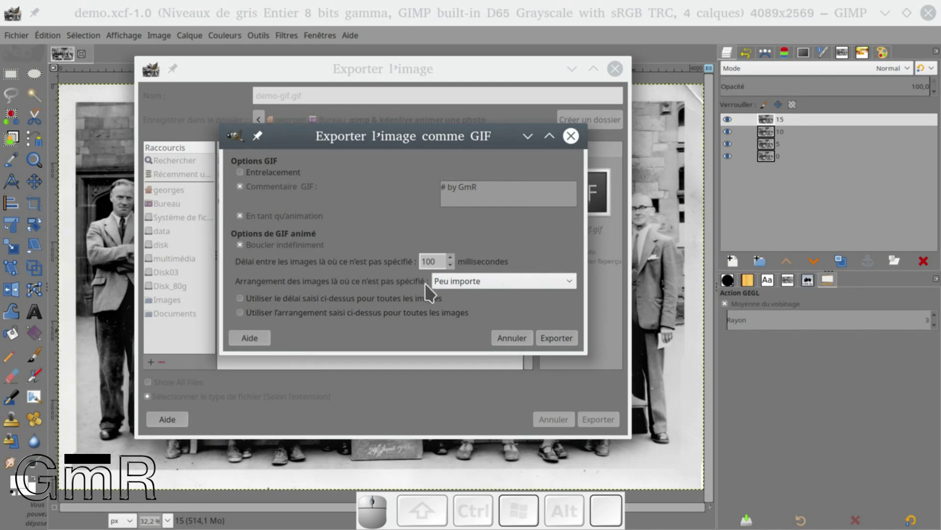
Step: Set the frame disposal to cumulative layers (combine), apply the entered delay and disposal to all frames, and export the GIF
left_click(571, 283)
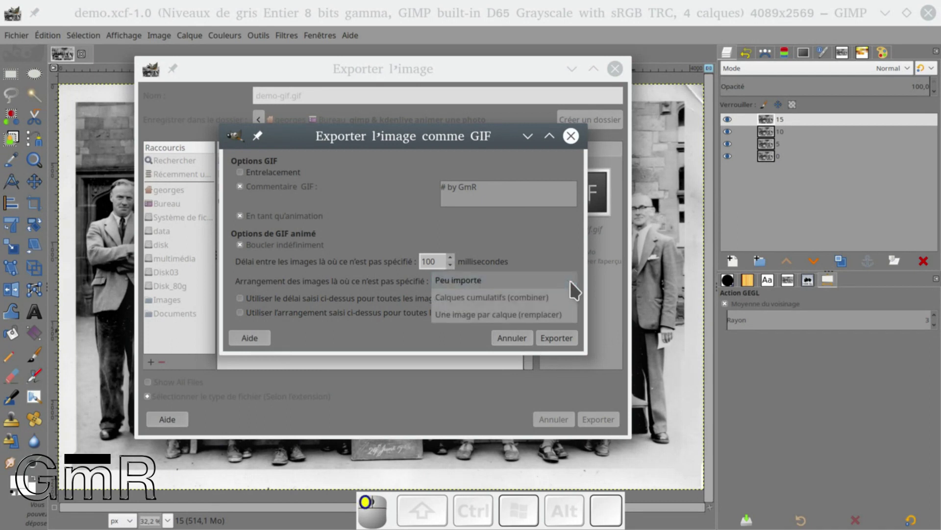
left_click(482, 297)
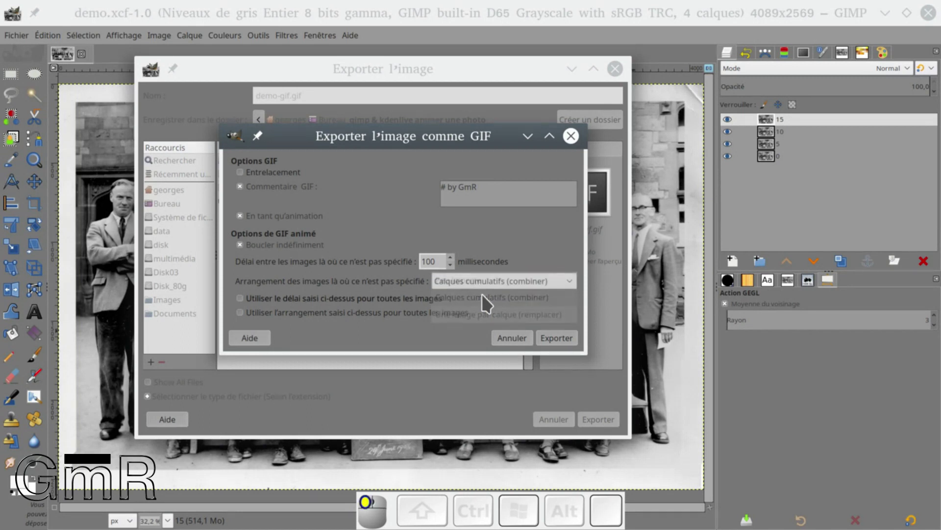
left_click(276, 299)
left_click(291, 313)
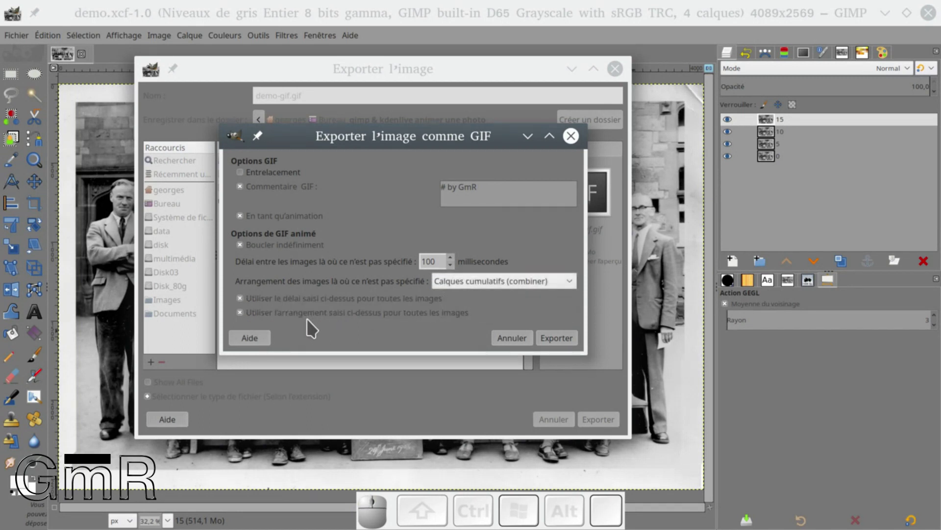
left_click(555, 338)
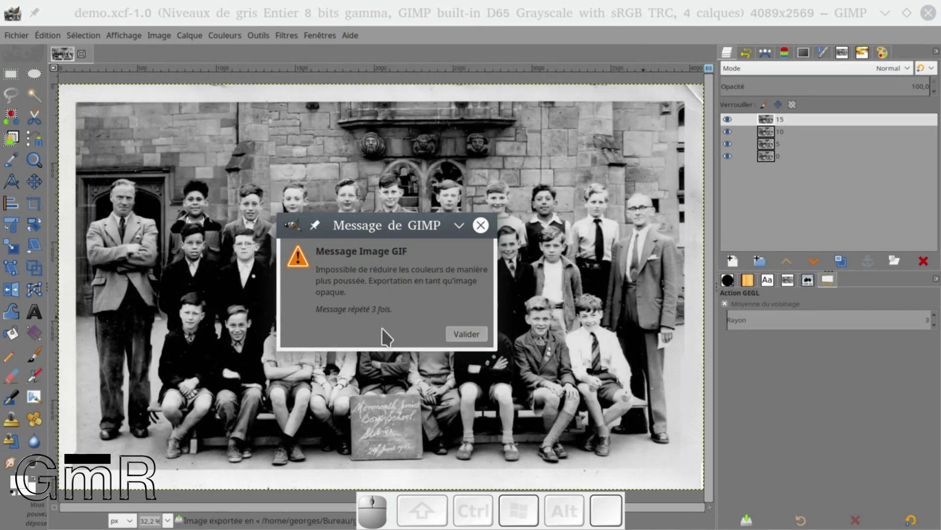
left_click(464, 336)
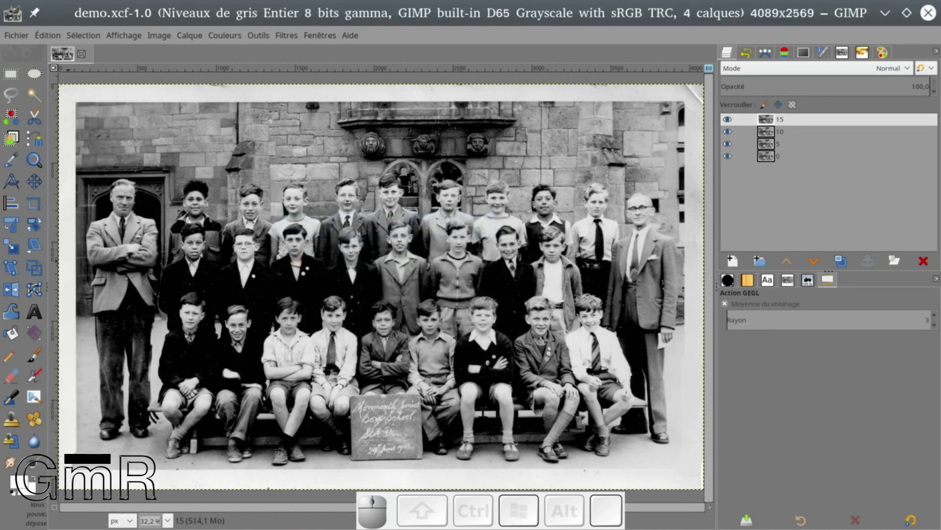
Step: Switch to the Dolphin file manager and open the exported demo-gif.gif from the project folder in the Gwenview image viewer
left_click_drag(294, 12, 560, 185)
left_click(561, 176)
left_click_drag(210, 74, 512, 77)
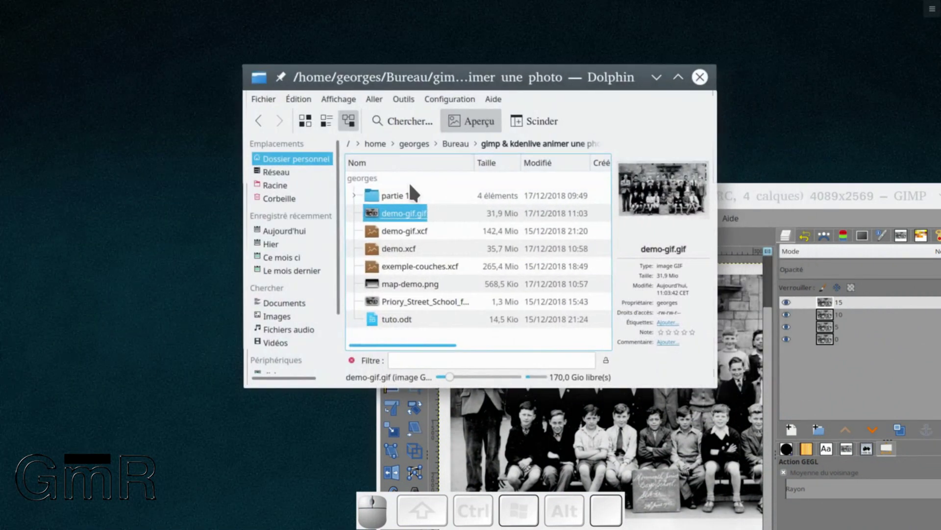
left_click(398, 213)
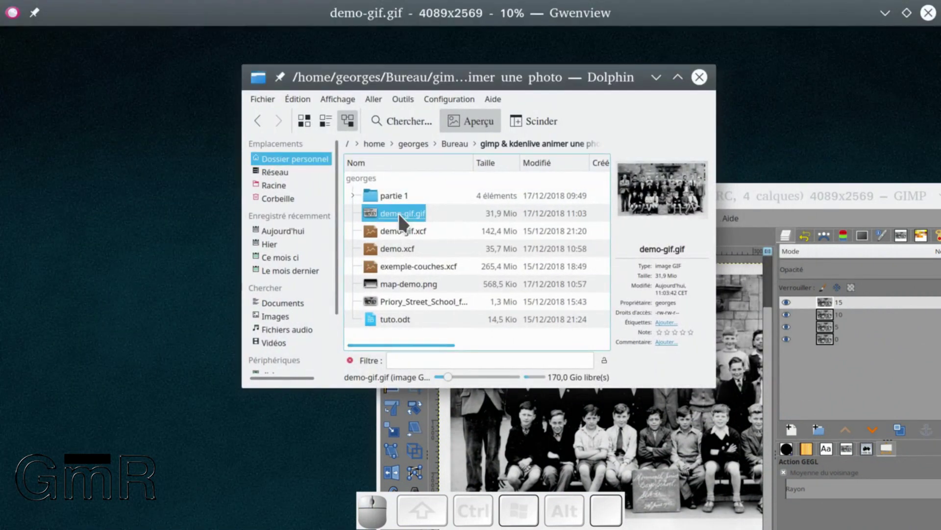